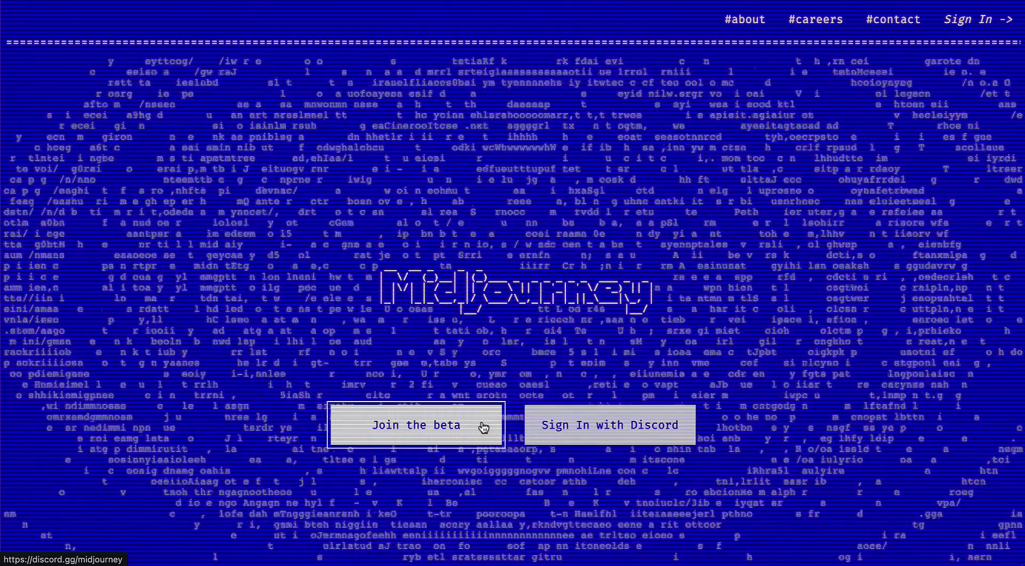
# Step: Follow the Midjourney beta invitation into Discord, decline switching the audio device, and open the account registration form
pyautogui.click(437, 432)
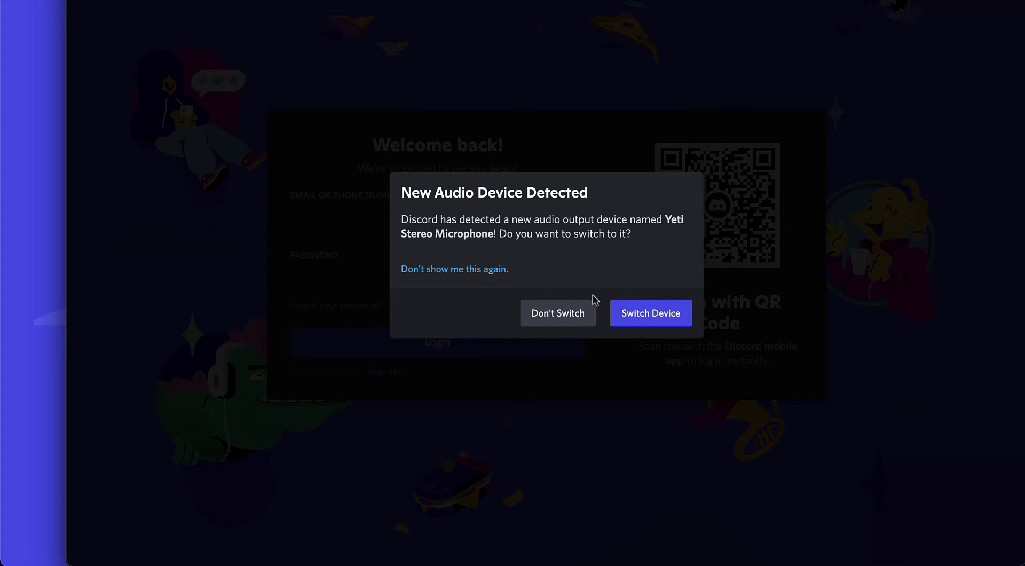
pyautogui.click(567, 315)
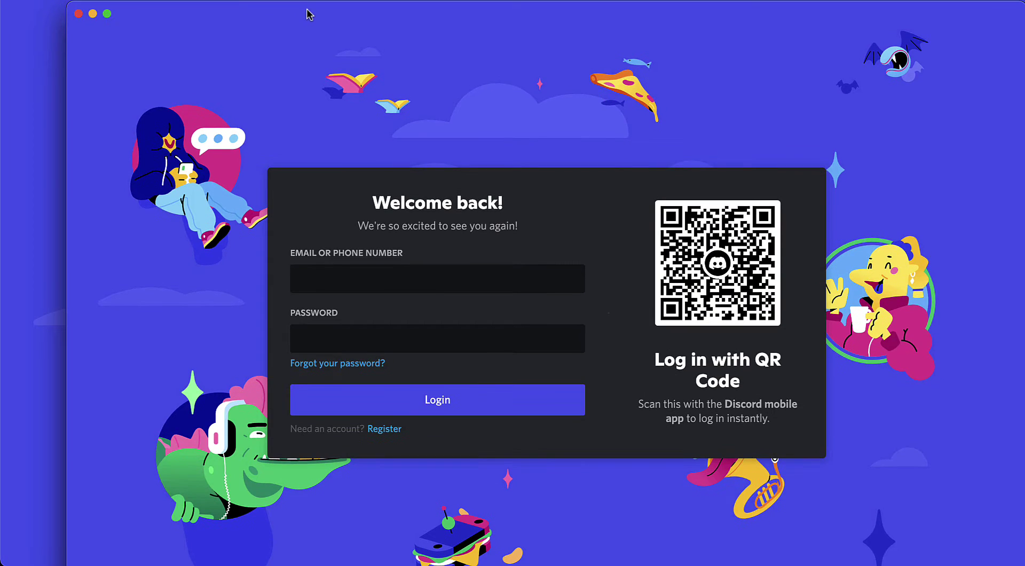
pyautogui.click(429, 283)
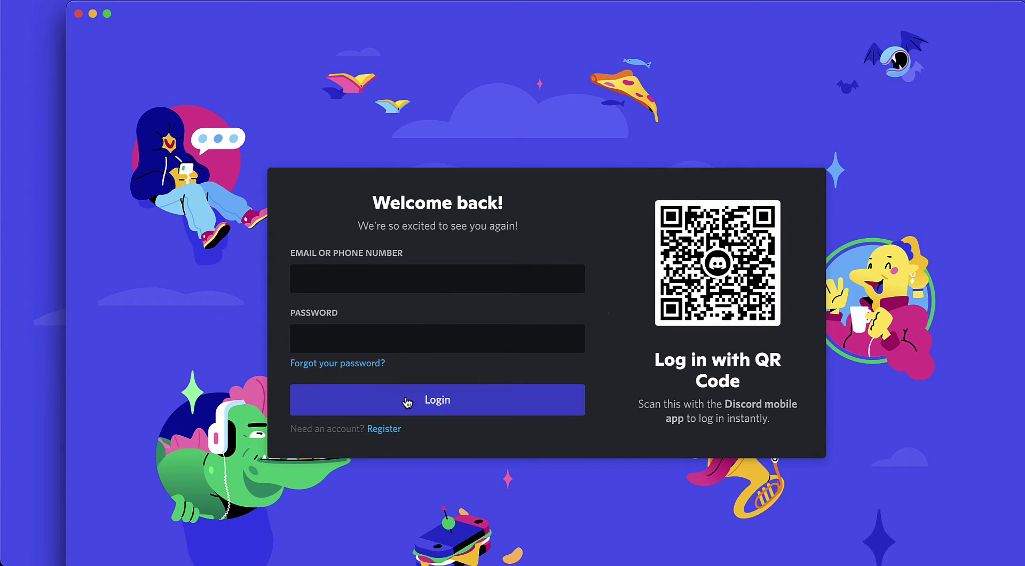
pyautogui.click(385, 429)
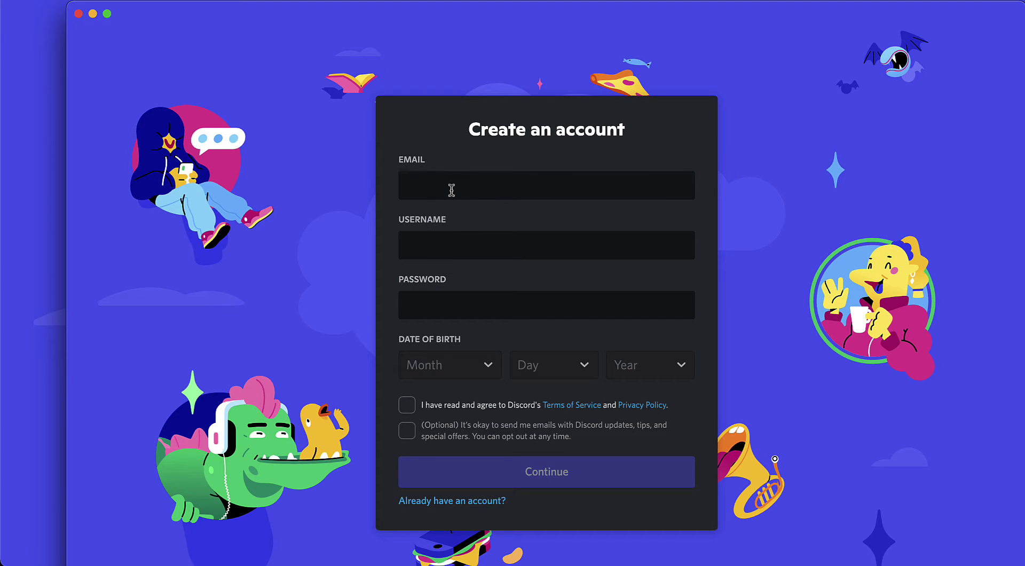
# Step: Fill in the registration form's email address, a username based on that address without its domain, and the account password
pyautogui.click(456, 302)
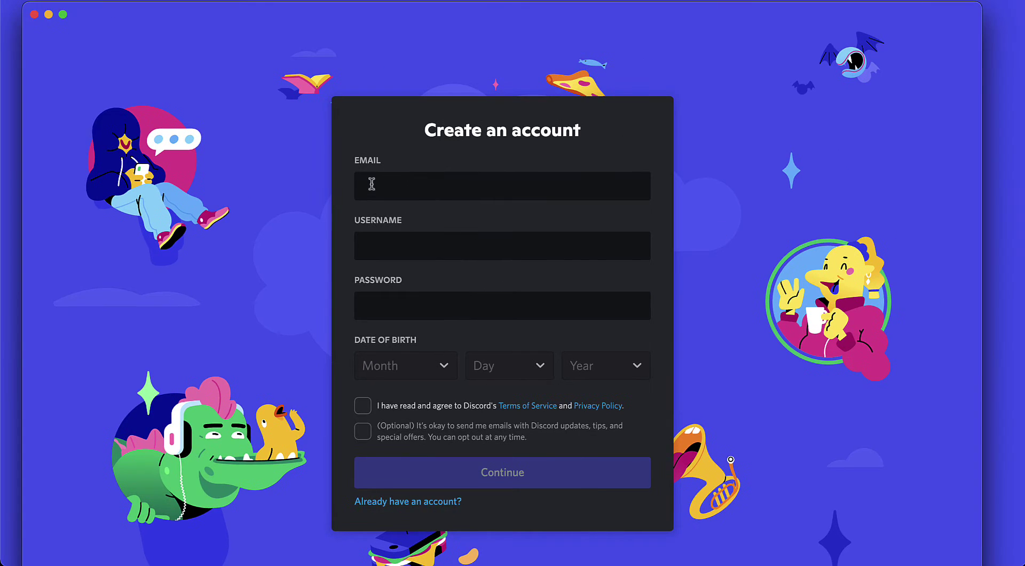
pyautogui.press('super+v')
pyautogui.click(405, 239)
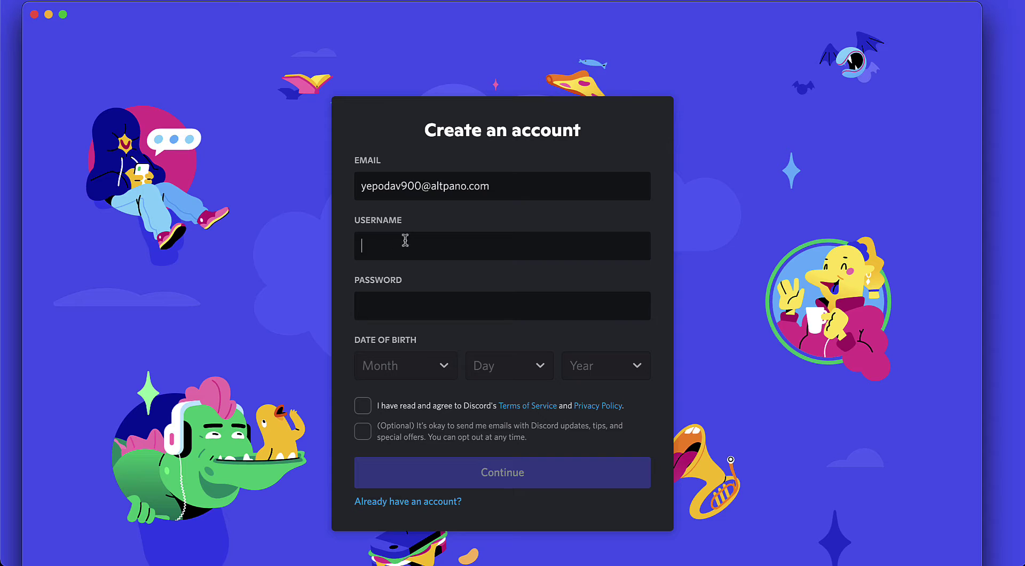
pyautogui.press('super+v')
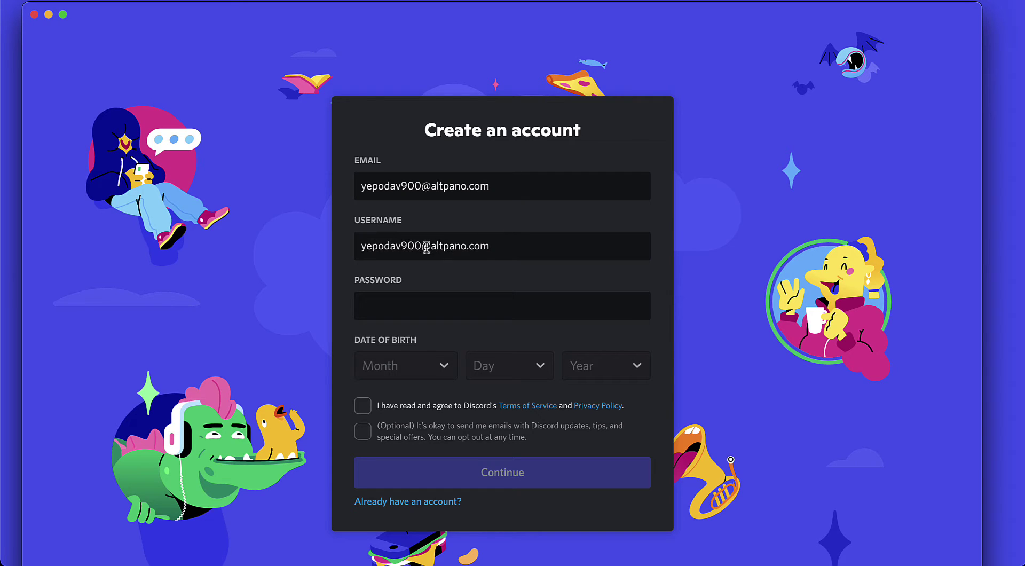
pyautogui.moveTo(422, 246); pyautogui.dragTo(509, 247)
pyautogui.press('BackSpace')
pyautogui.press('super+v')
# Step: Select the date of birth and submit the registration with the Terms of Service and Privacy Policy accepted
pyautogui.click(434, 365)
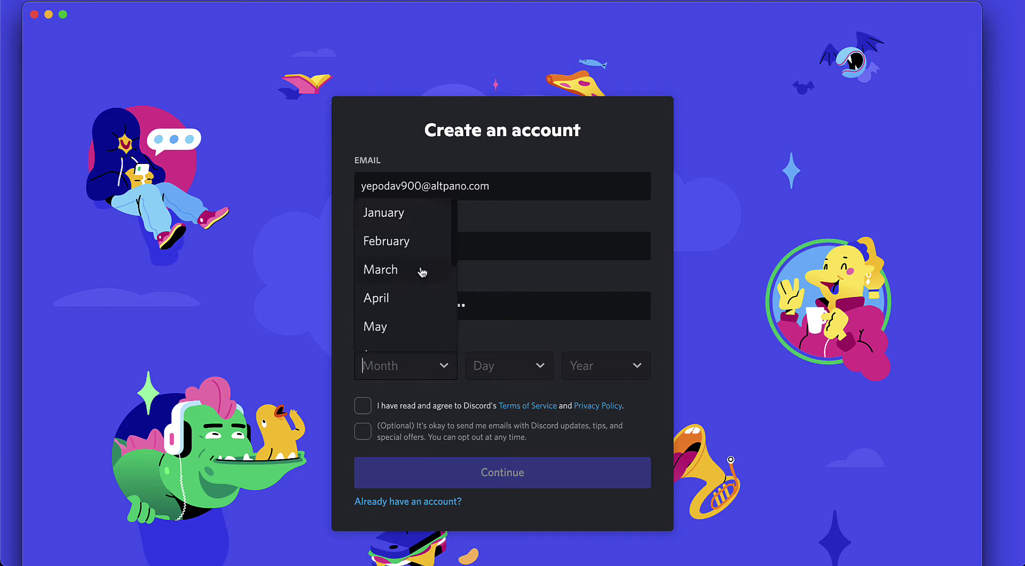
pyautogui.click(420, 224)
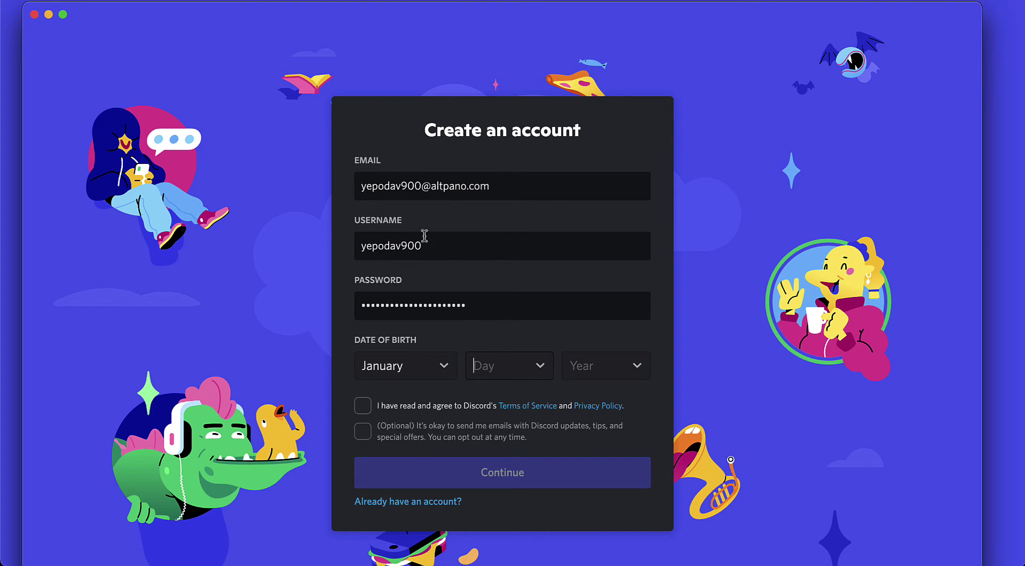
pyautogui.click(520, 369)
pyautogui.click(504, 218)
pyautogui.click(611, 367)
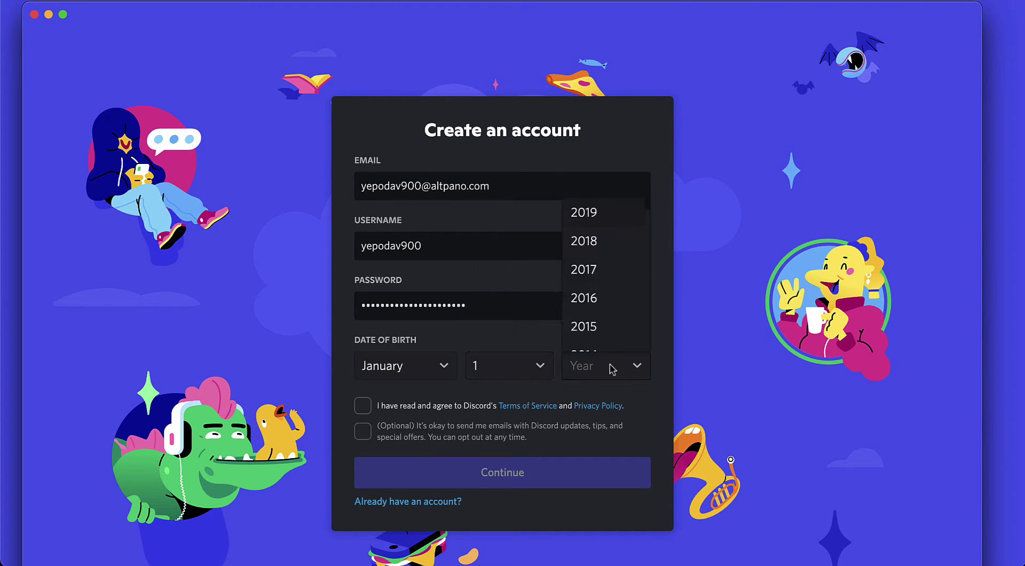
pyautogui.scroll(-20, 597, 333)
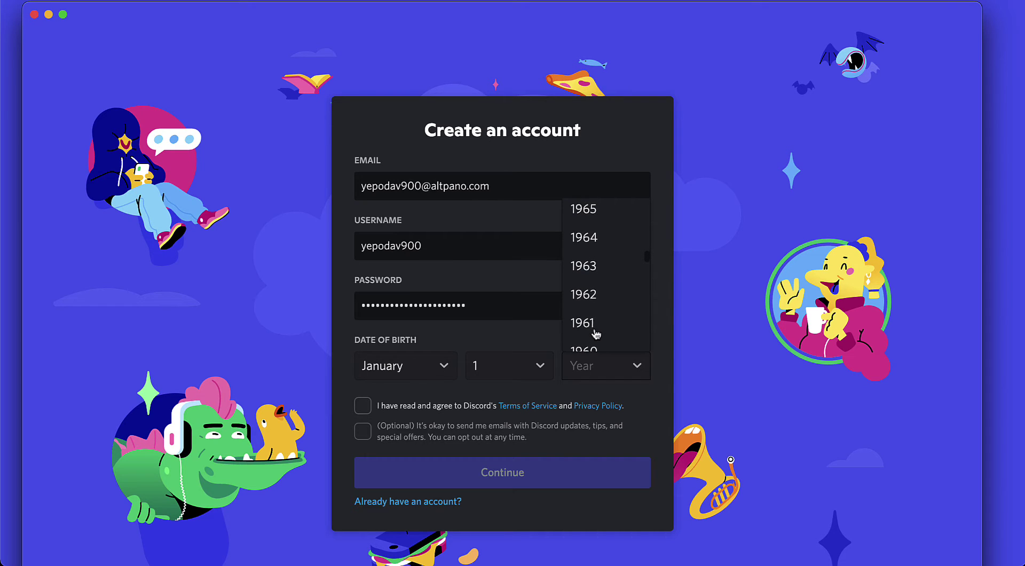
pyautogui.click(593, 322)
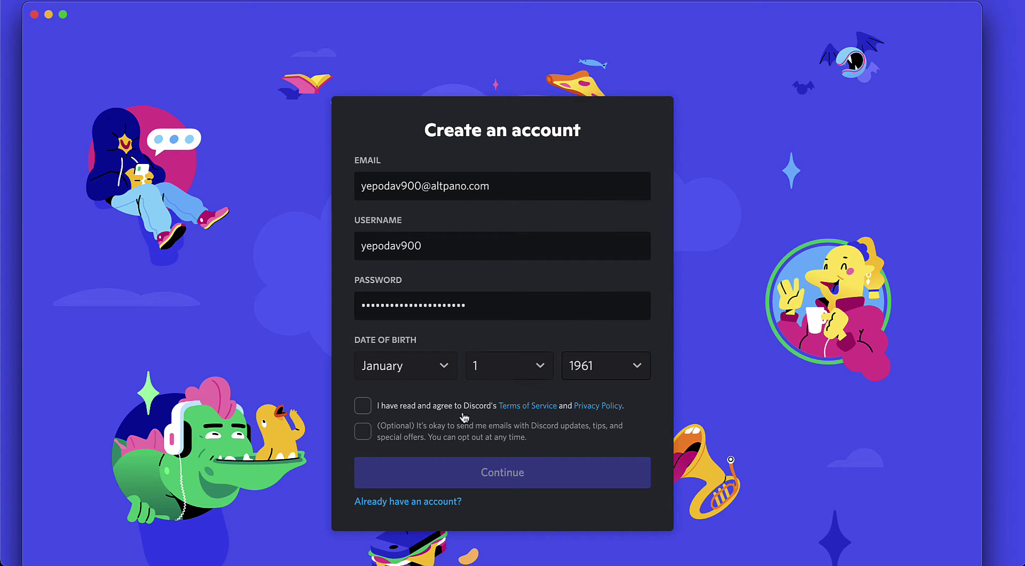
pyautogui.click(364, 408)
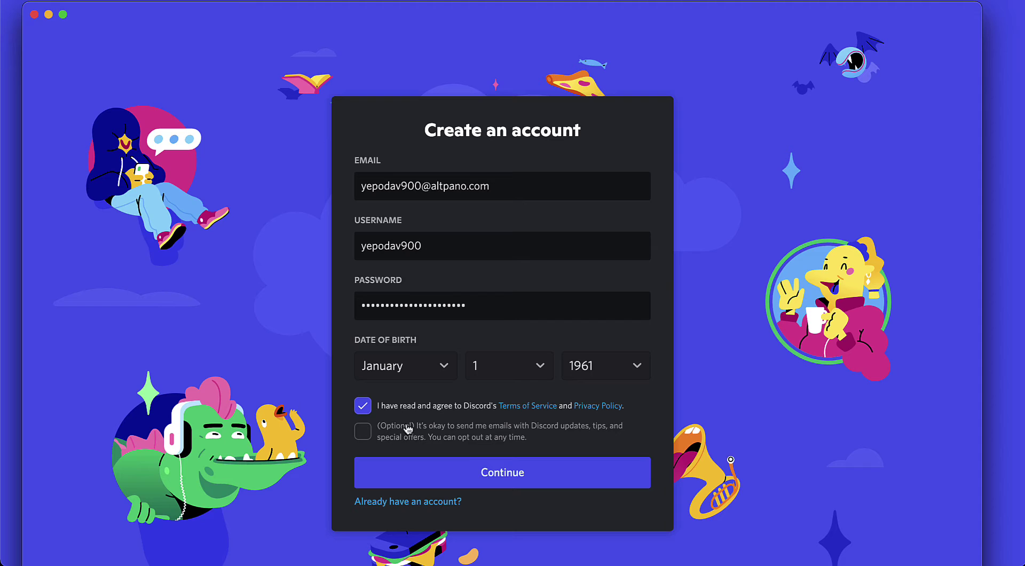
pyautogui.click(502, 472)
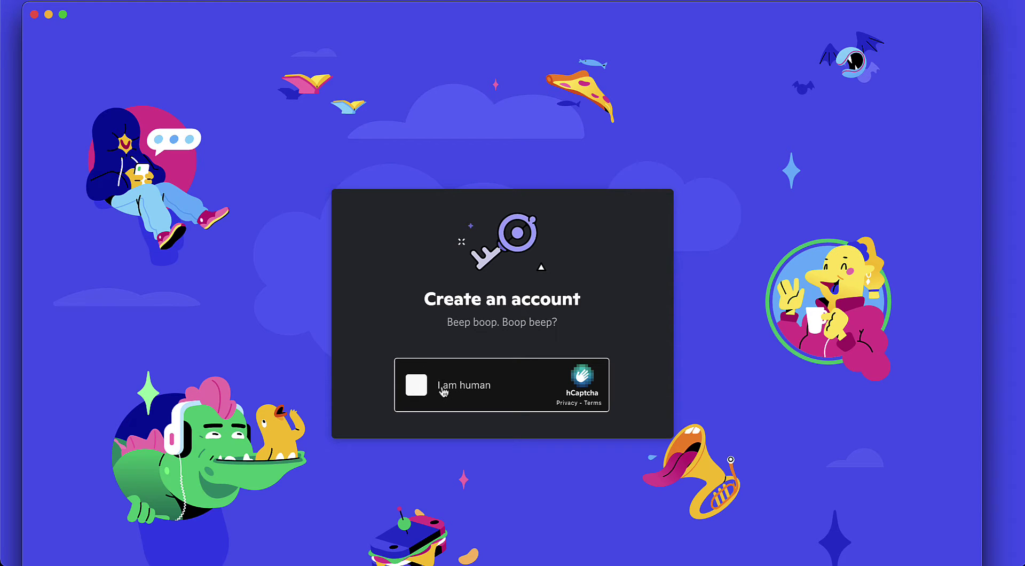
# Step: Work through the hCaptcha human check, selecting the images of dogs with a collar on their neck
pyautogui.click(411, 391)
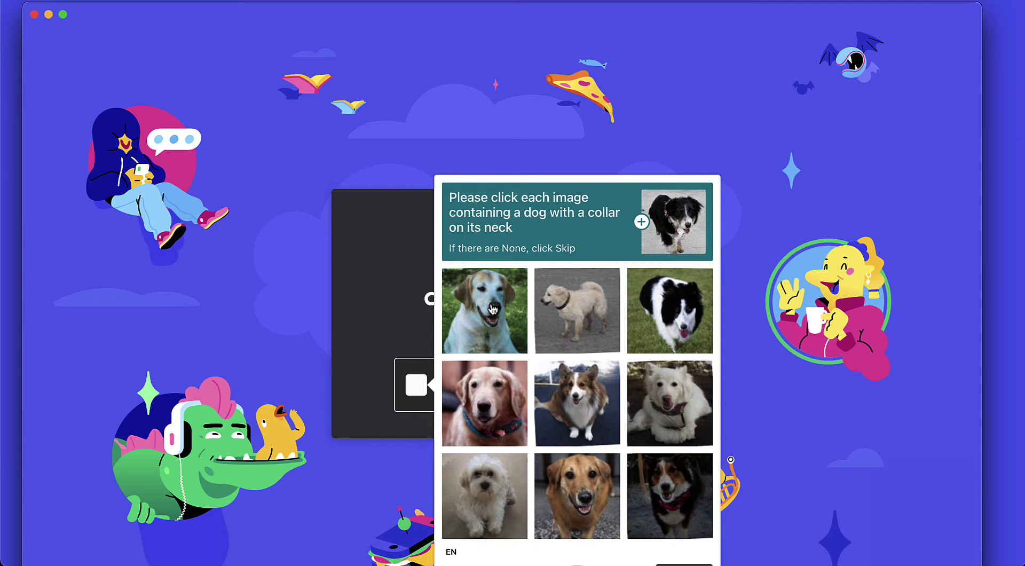
pyautogui.click(569, 313)
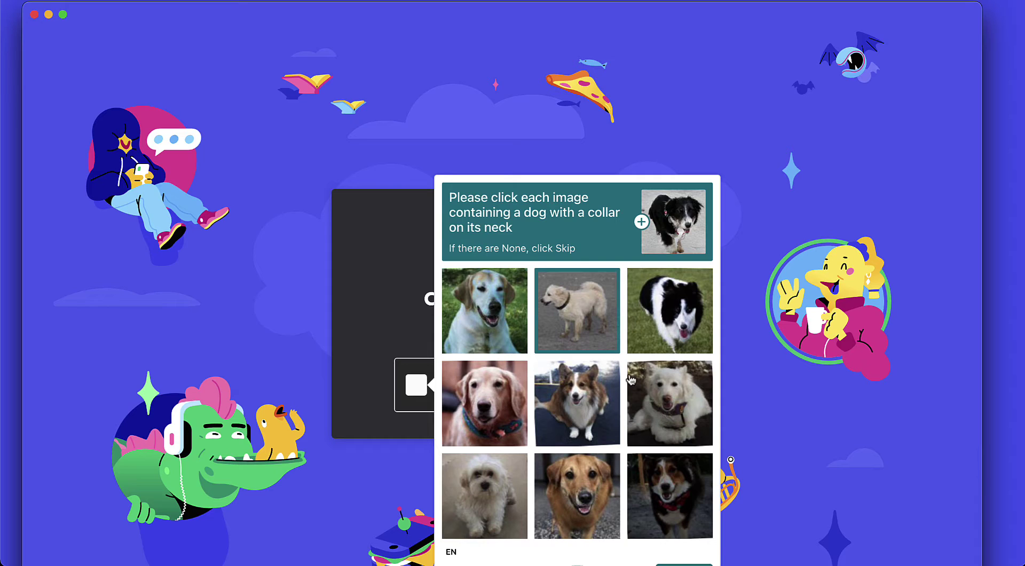
pyautogui.click(647, 396)
pyautogui.click(482, 400)
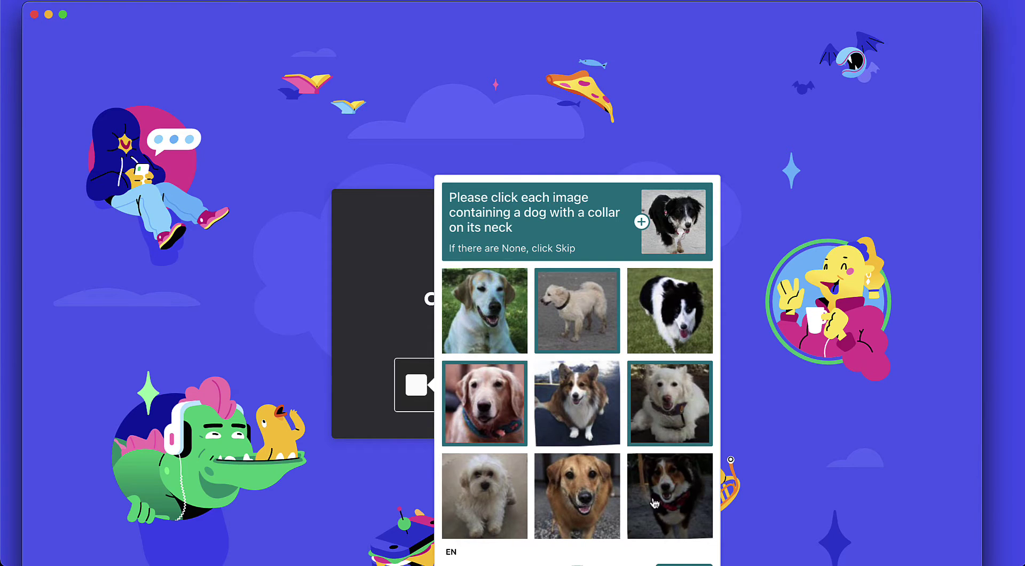
pyautogui.click(657, 503)
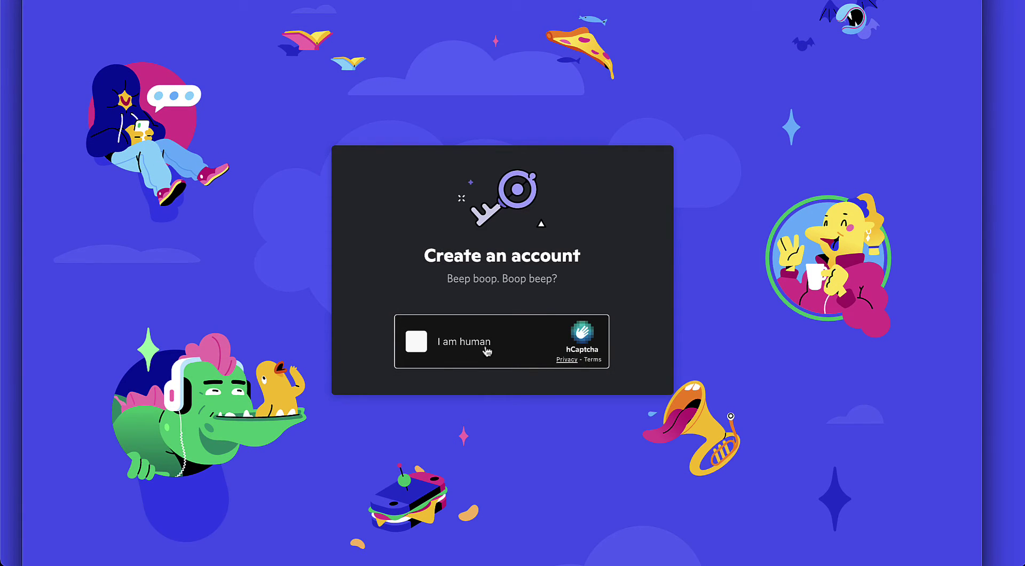
pyautogui.click(422, 342)
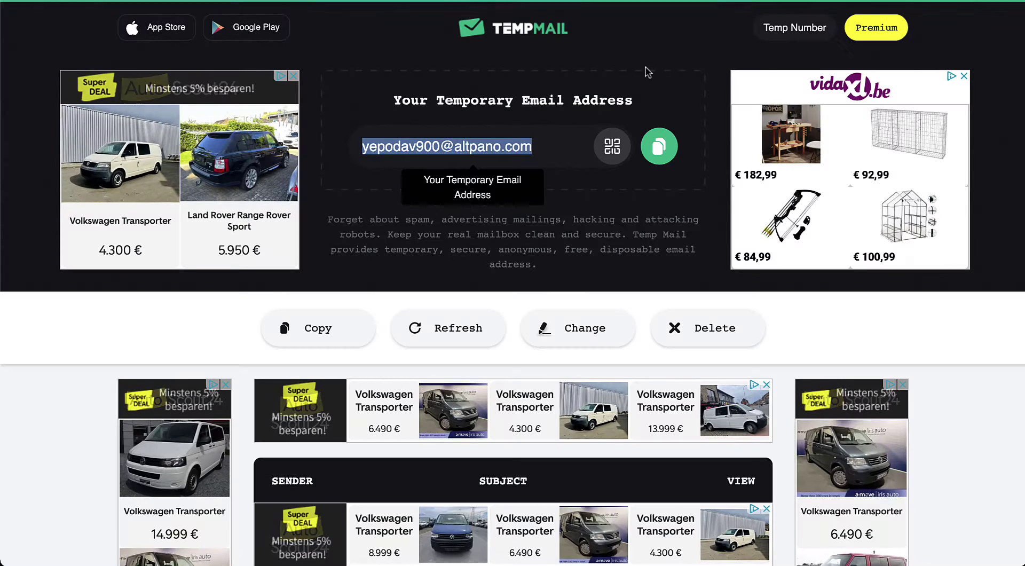
# Step: Open Discord's verification message in the Temp Mail inbox and verify the email address
pyautogui.scroll(-6, 500, 254)
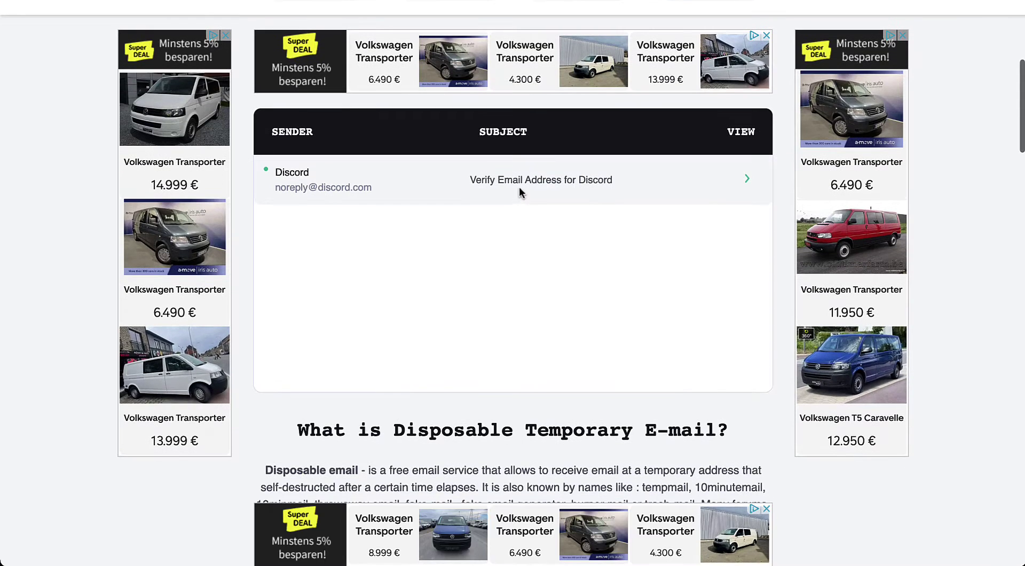
pyautogui.click(520, 181)
pyautogui.scroll(-6, 513, 283)
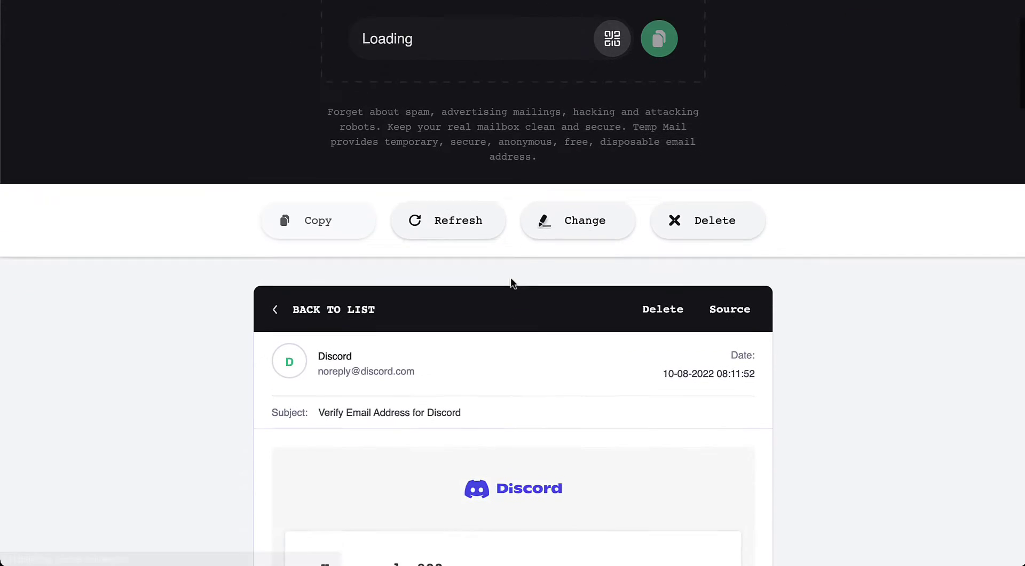
pyautogui.scroll(-2, 510, 281)
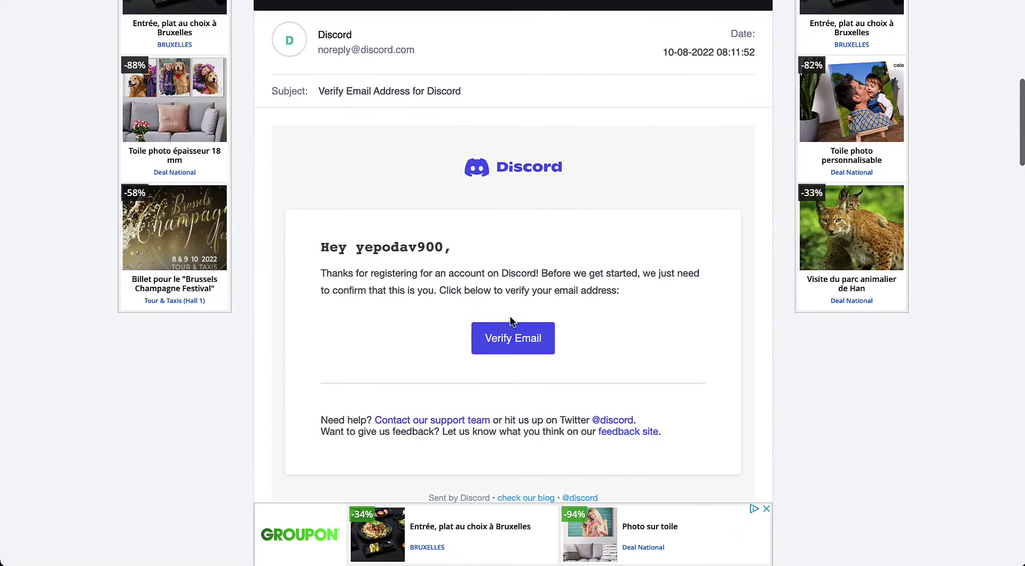
pyautogui.click(513, 344)
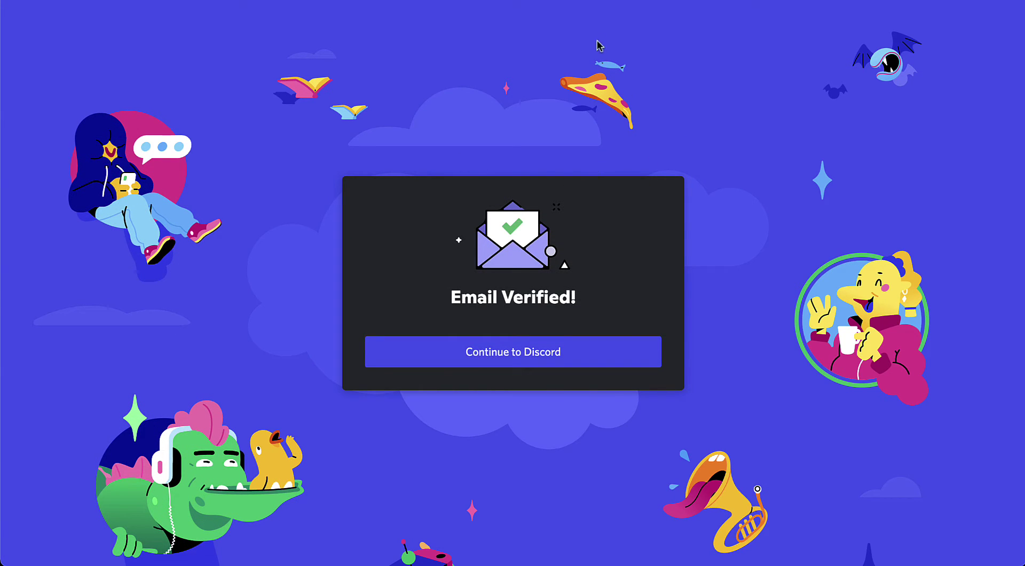
# Step: Search Google for "discord download" and open Discord's official download page
pyautogui.moveTo(761, 560)
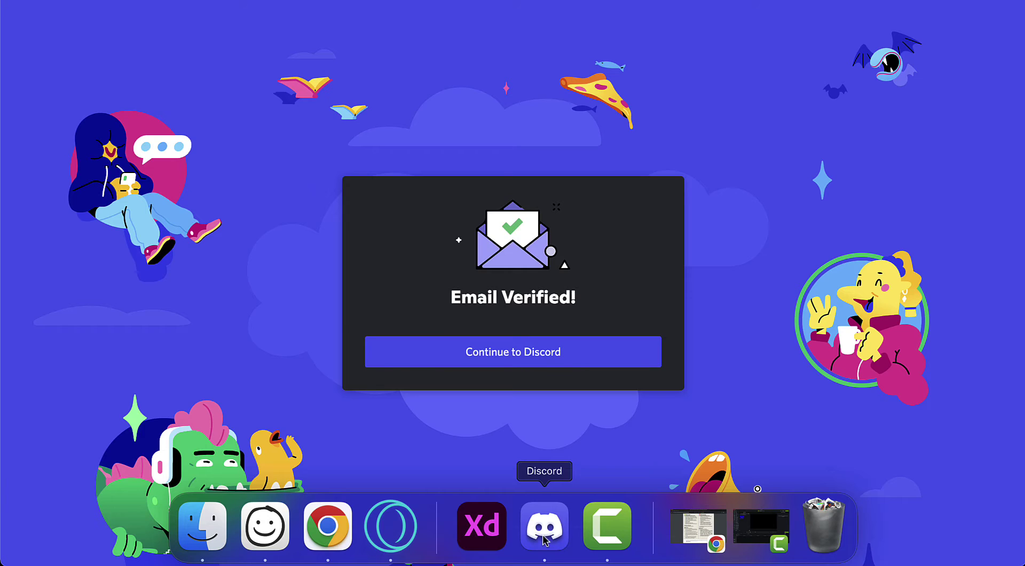
pyautogui.click(545, 529)
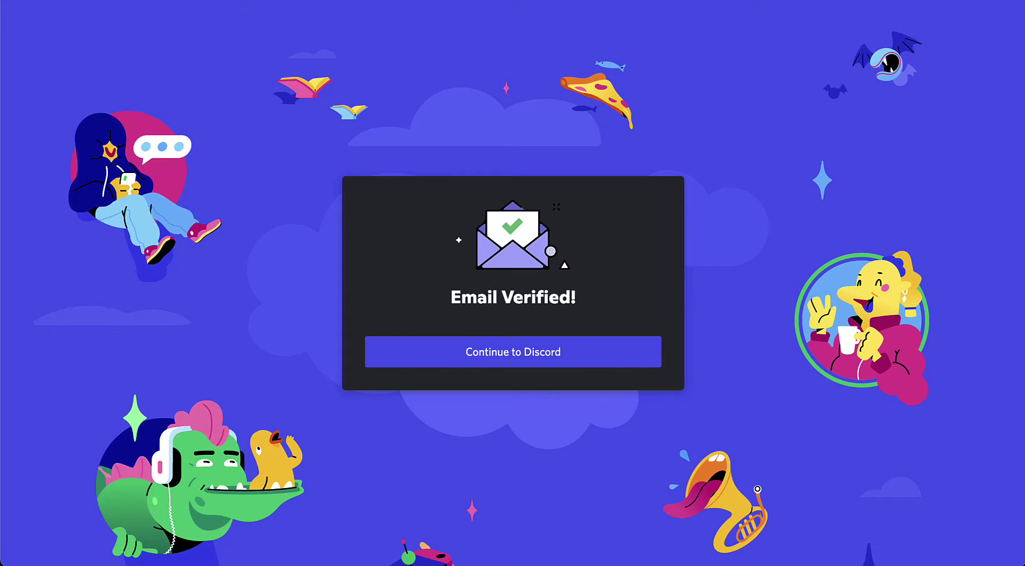
pyautogui.press('super+l')
pyautogui.write('discord download')
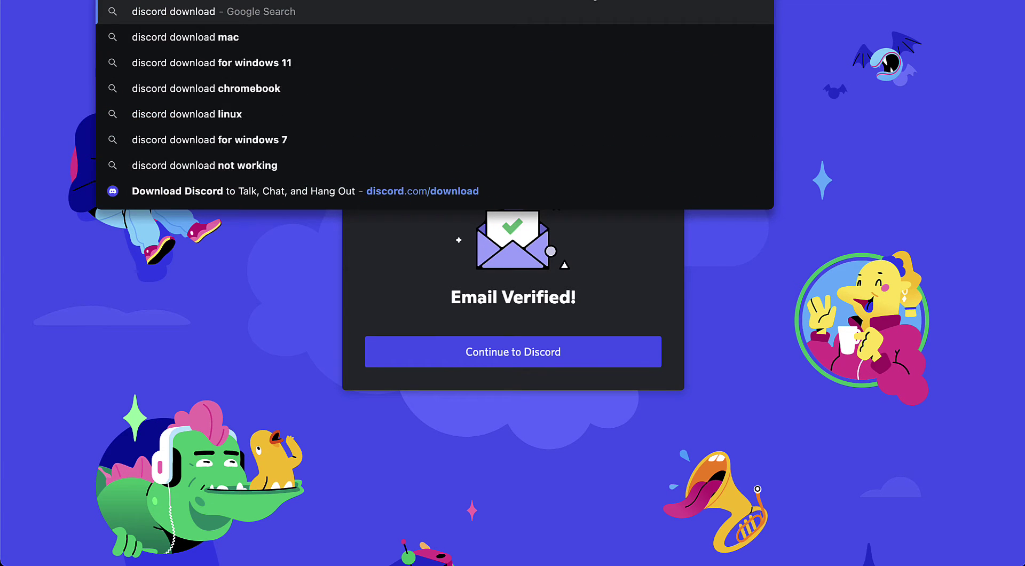
pyautogui.press('Return')
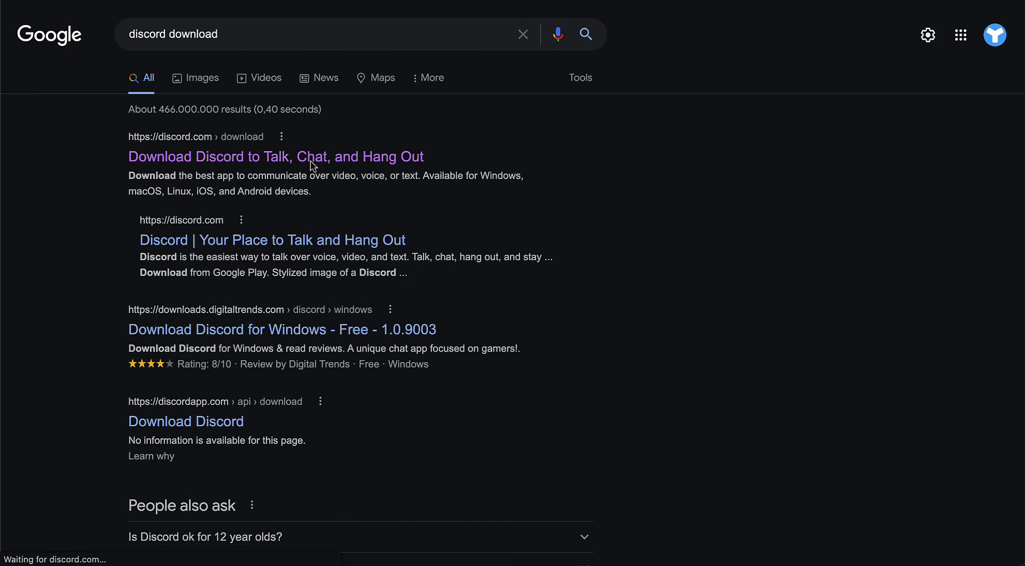
pyautogui.click(248, 166)
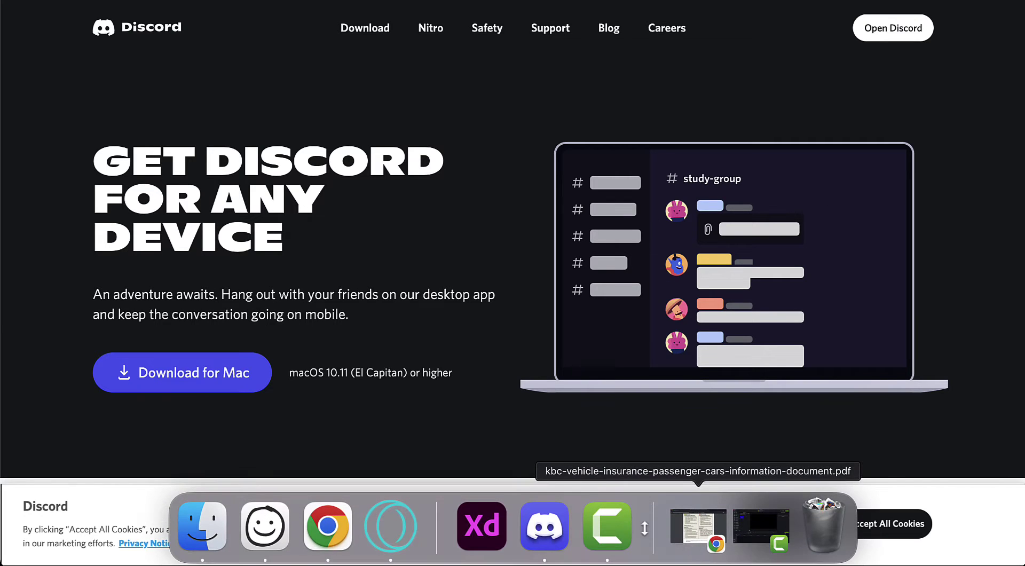
# Step: Switch to the Discord desktop app and dismiss the Create Your Own Server tip
pyautogui.click(543, 524)
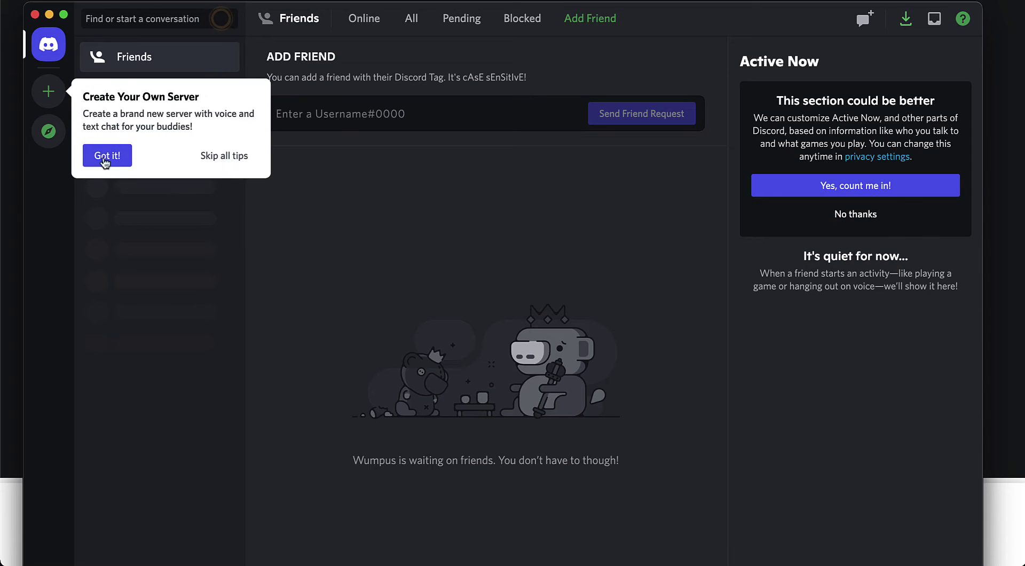
pyautogui.click(106, 160)
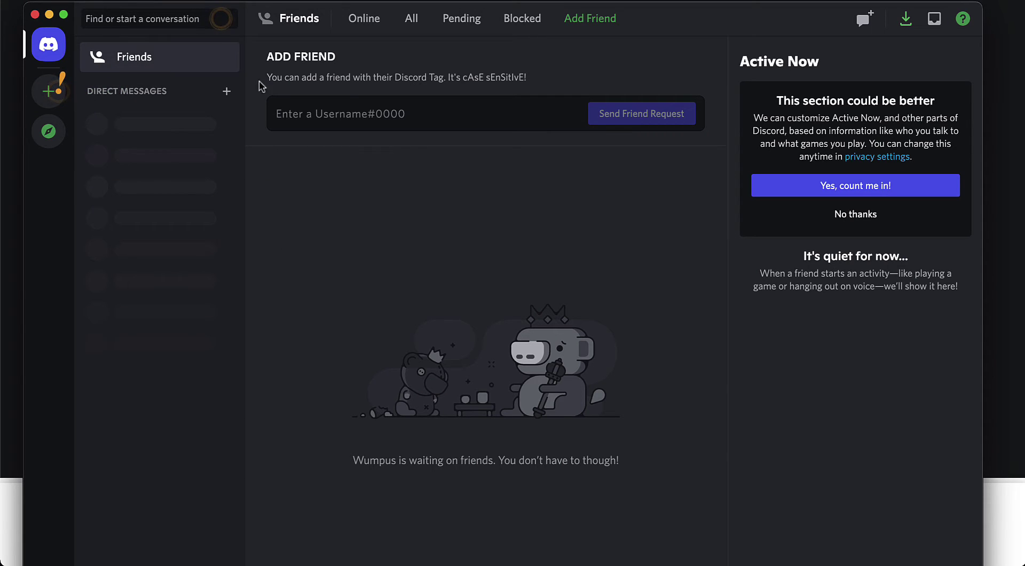
# Step: Return to the browser, continue to Discord's web version, and close the What's New announcement
pyautogui.click(14, 154)
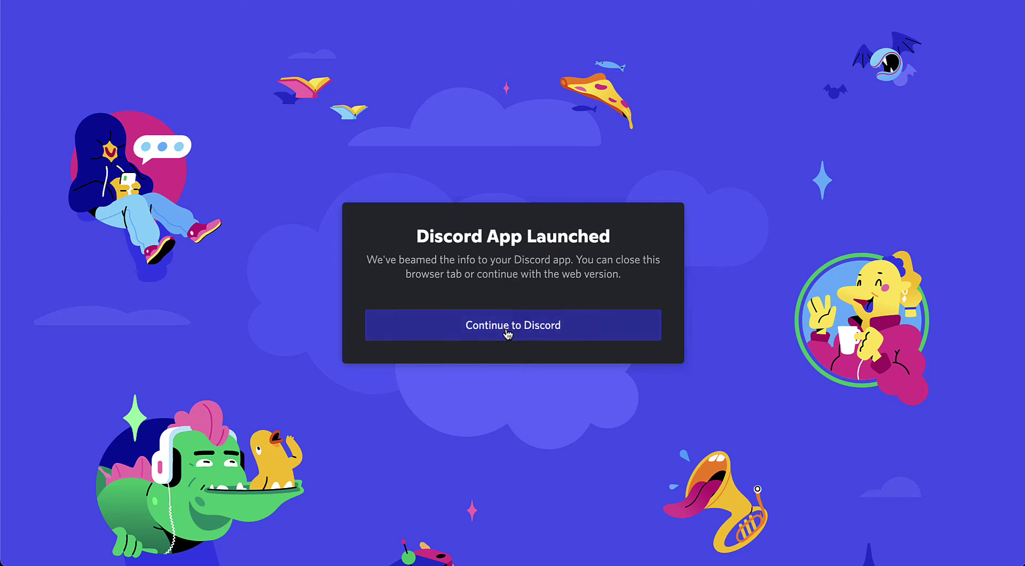
pyautogui.click(506, 328)
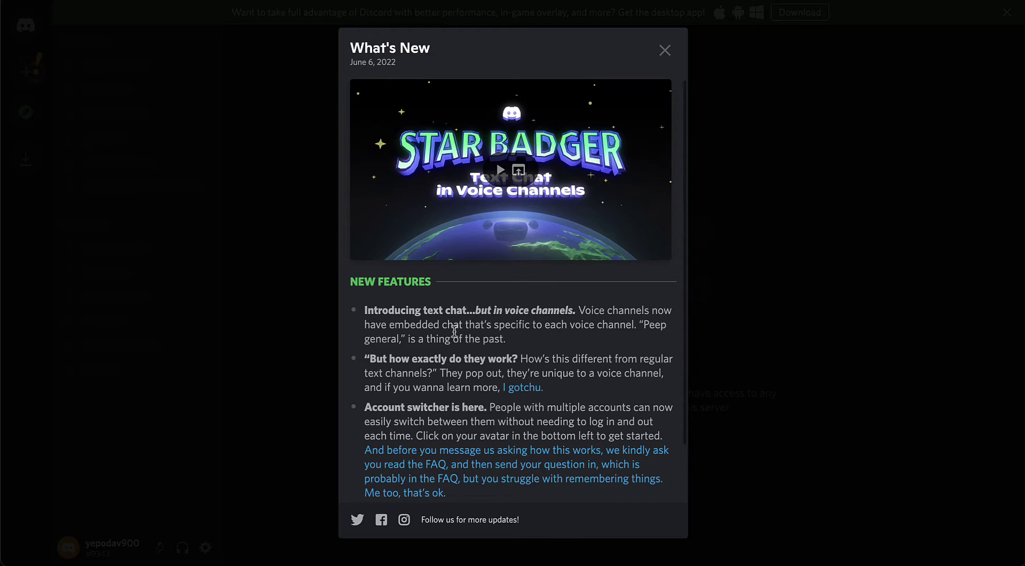
pyautogui.scroll(-2, 454, 331)
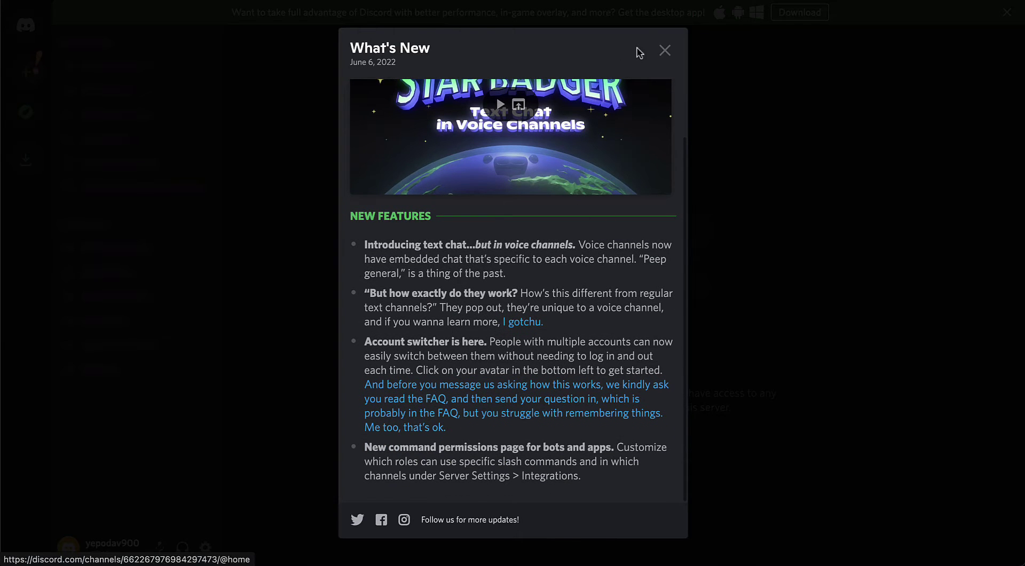
pyautogui.click(664, 50)
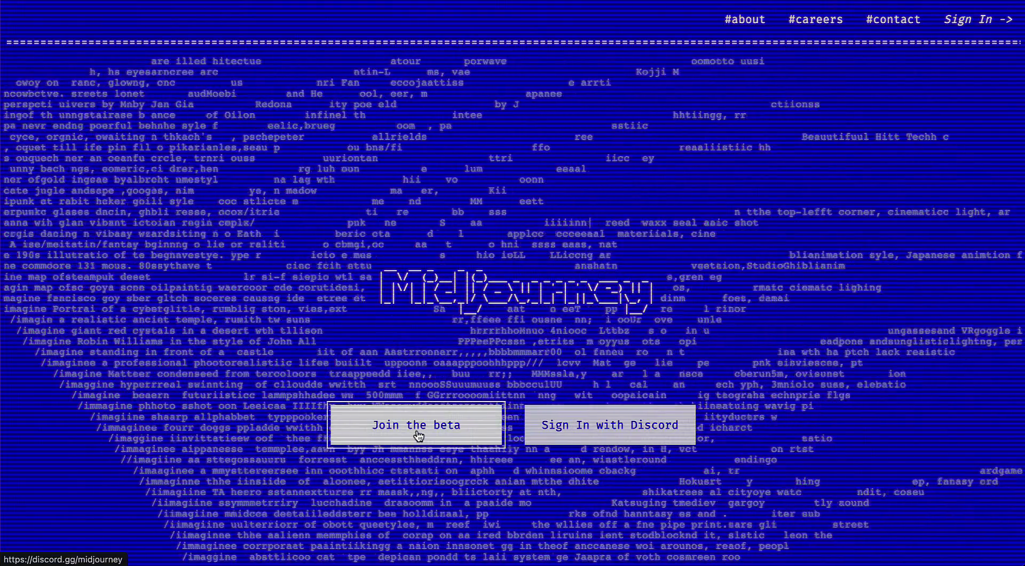
# Step: Start joining the beta from the Midjourney homepage and accept the Discord invitation to the Midjourney server
pyautogui.click(419, 436)
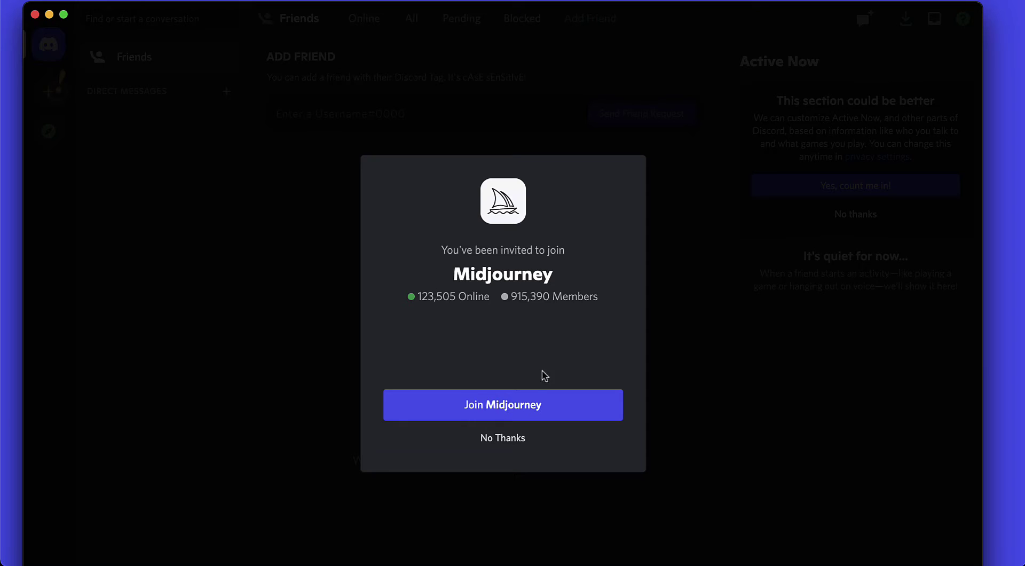
pyautogui.click(525, 404)
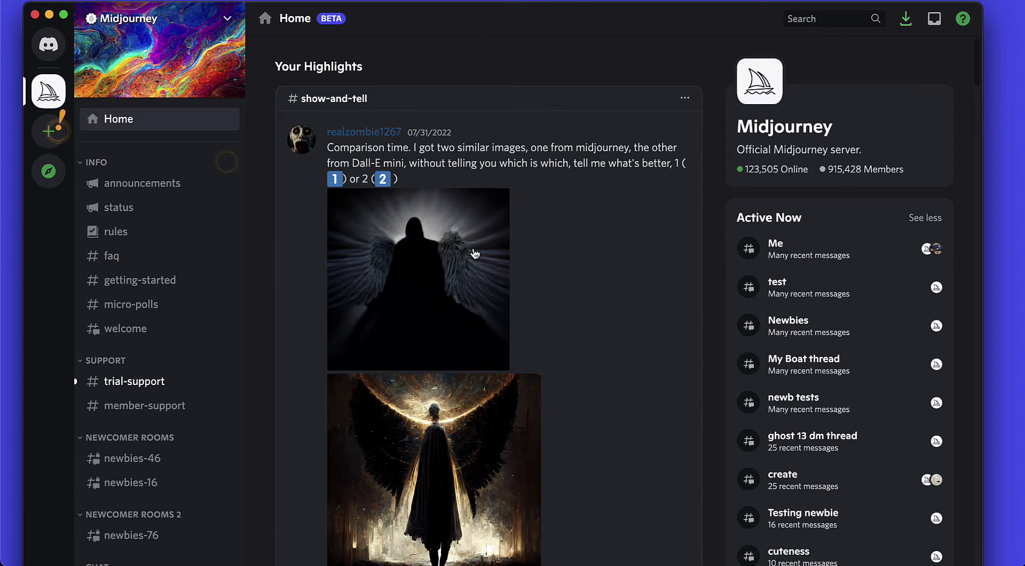
# Step: Look through the Midjourney server's home page and channel list, and open the announcements channel
pyautogui.scroll(-2, 475, 253)
pyautogui.scroll(2, 475, 253)
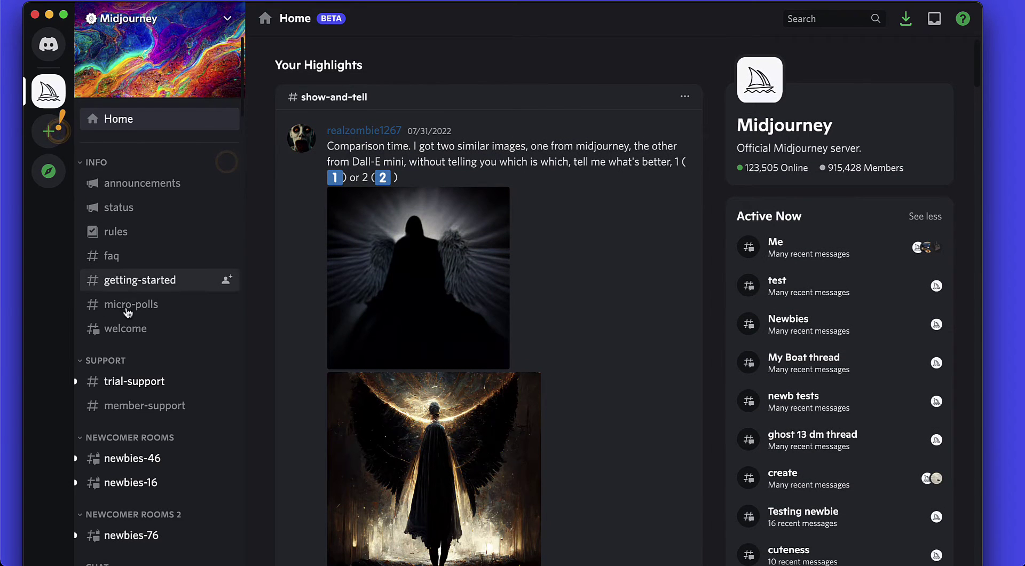
pyautogui.scroll(-6, 134, 320)
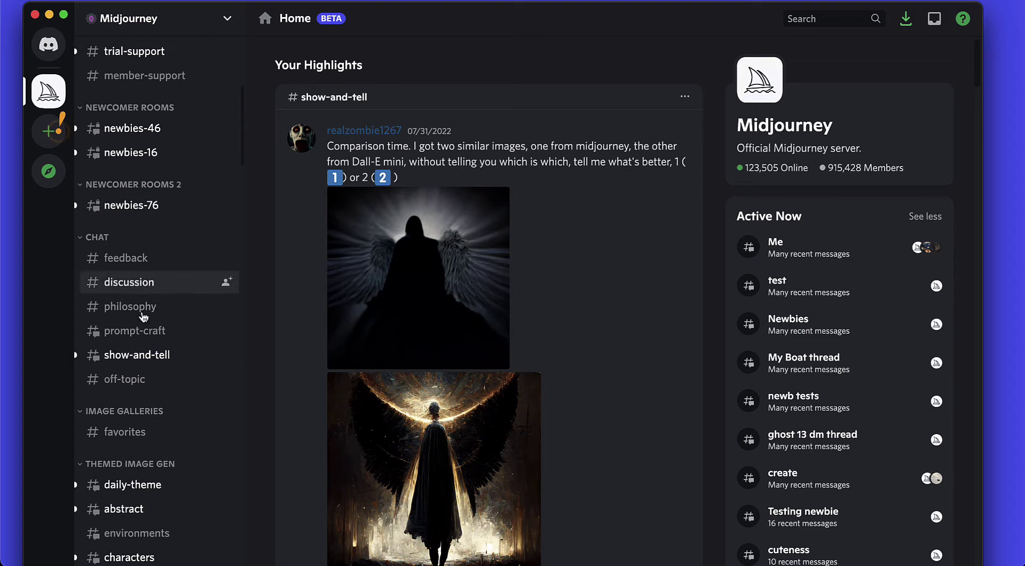
pyautogui.scroll(-4, 139, 427)
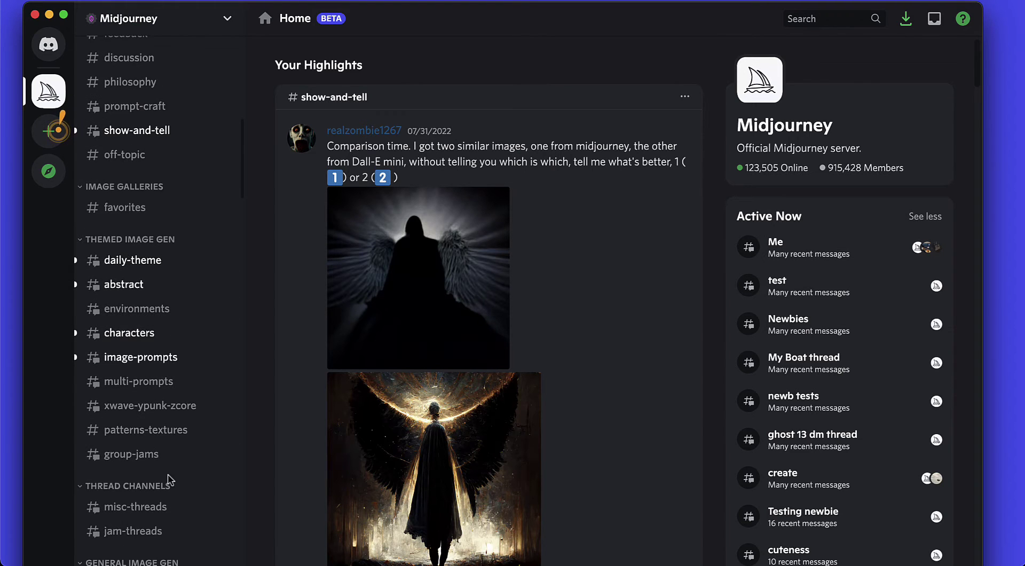
pyautogui.scroll(10, 169, 459)
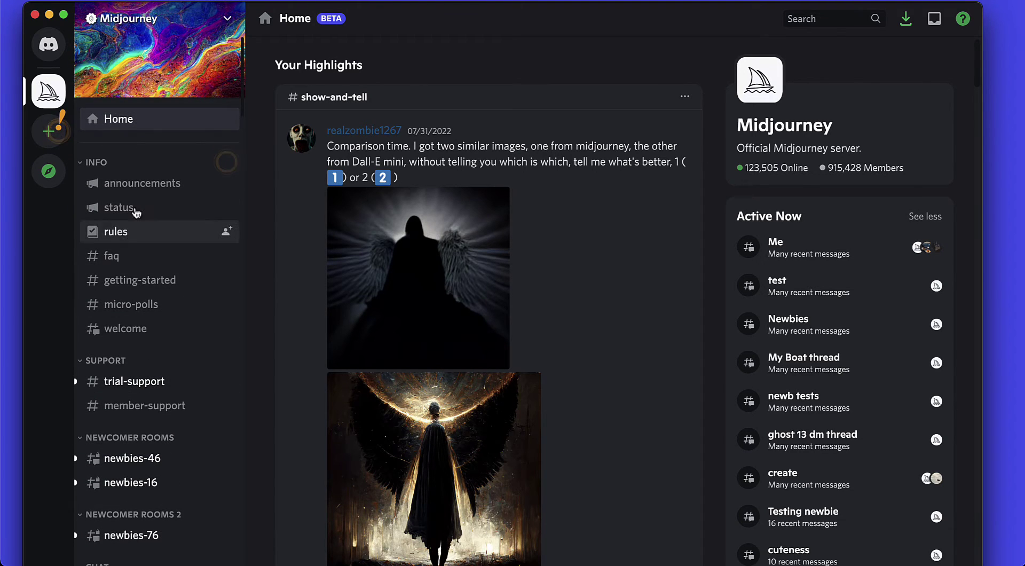
pyautogui.click(146, 190)
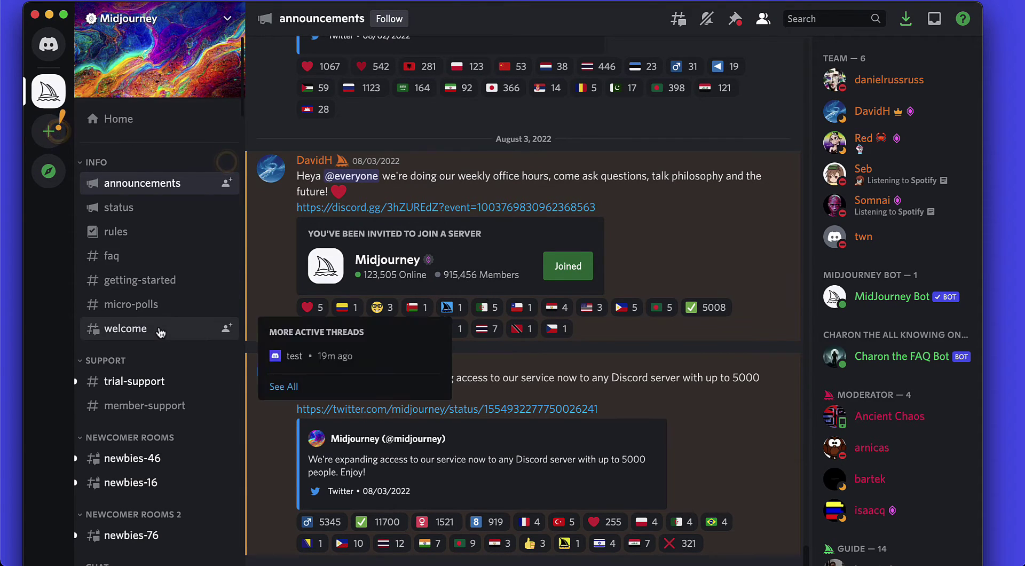
# Step: Open the getting-started channel and read the instructions on the trial, the newbie channels, /imagine, upscales and variations
pyautogui.click(140, 288)
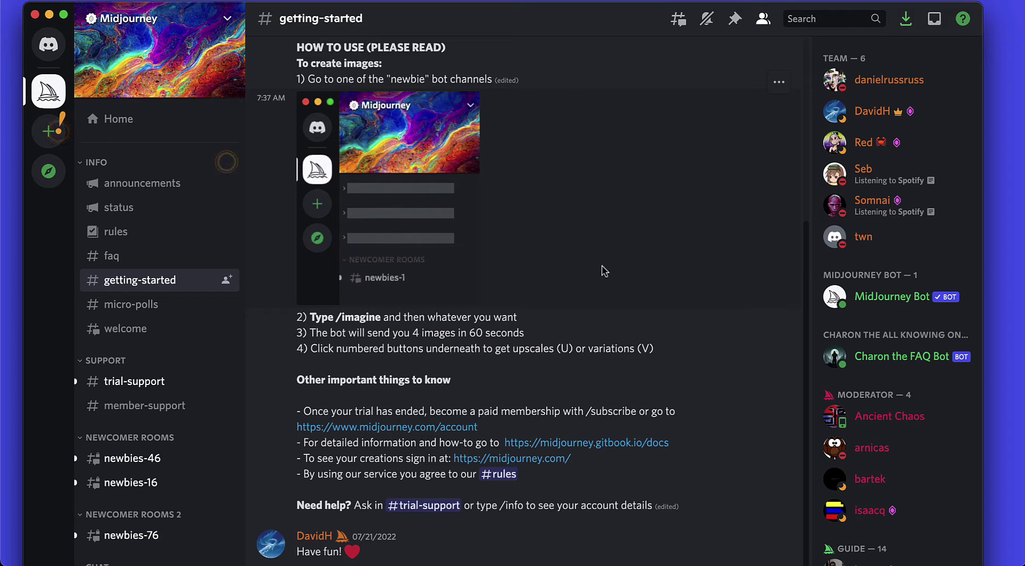
pyautogui.scroll(5, 604, 271)
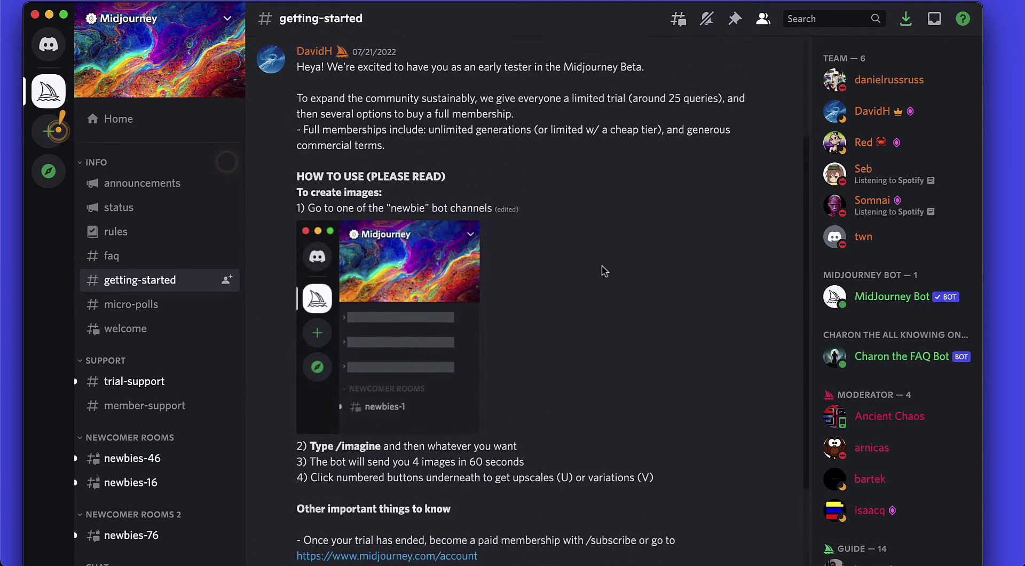
pyautogui.scroll(-3, 604, 271)
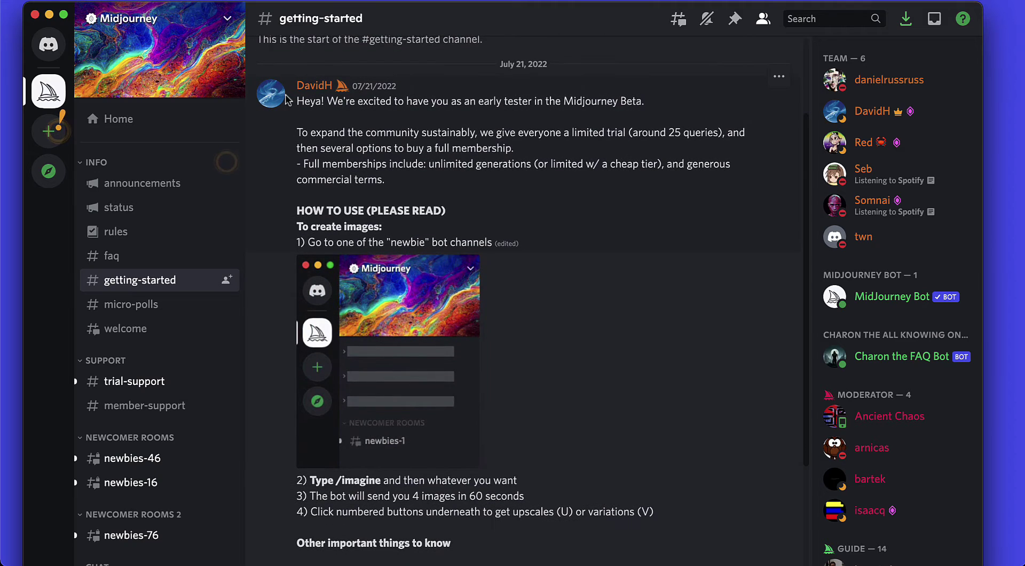
pyautogui.moveTo(296, 101); pyautogui.dragTo(420, 152)
pyautogui.tripleClick(380, 135)
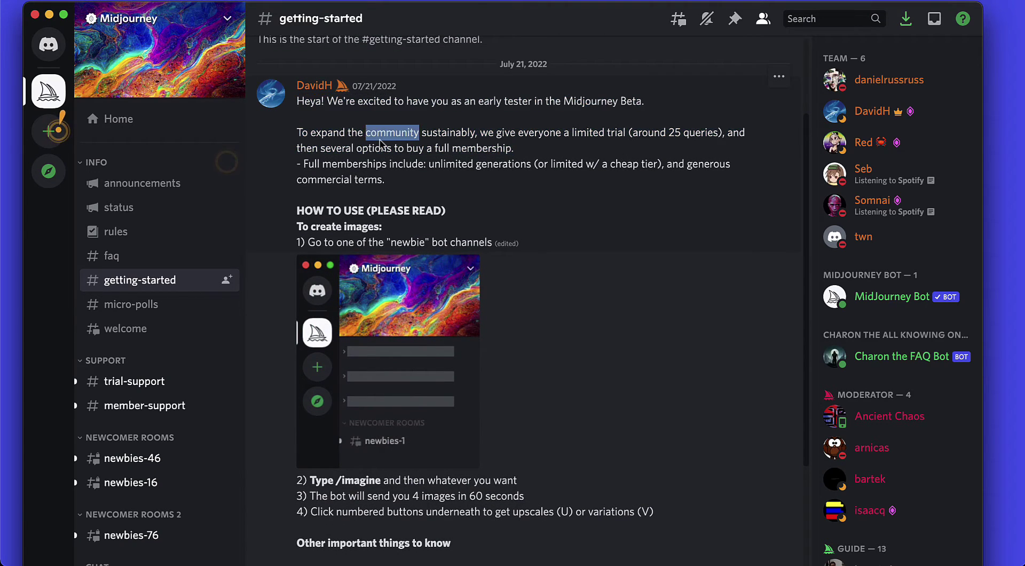
pyautogui.scroll(-4, 365, 172)
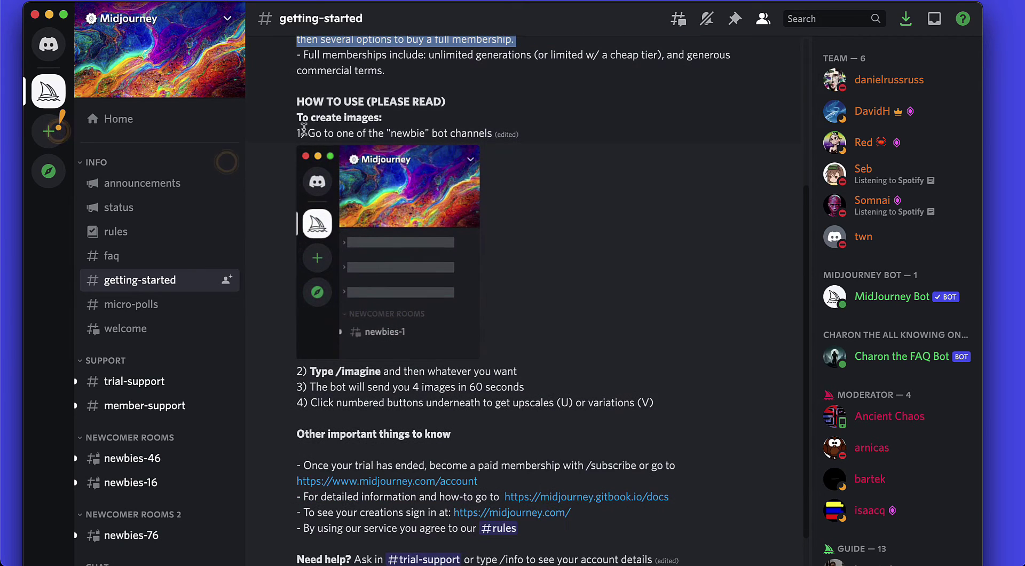
pyautogui.moveTo(295, 134); pyautogui.dragTo(490, 133)
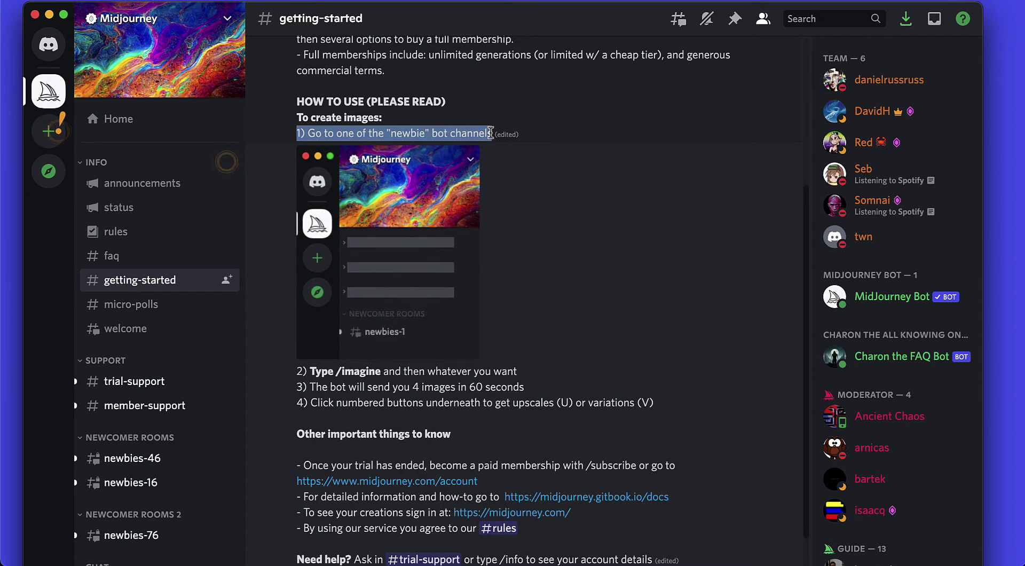
pyautogui.scroll(-2, 493, 207)
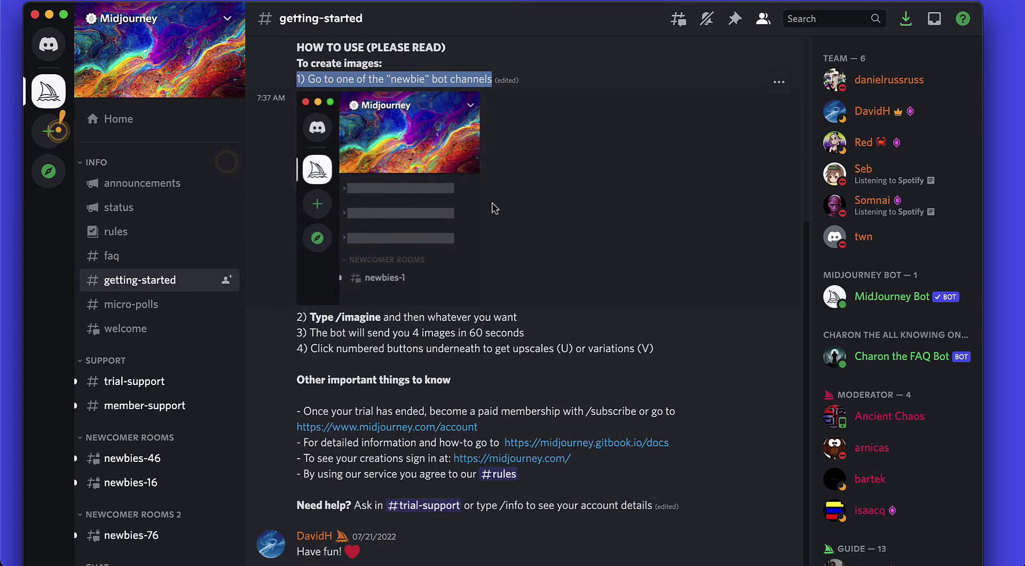
pyautogui.moveTo(336, 318); pyautogui.dragTo(378, 319)
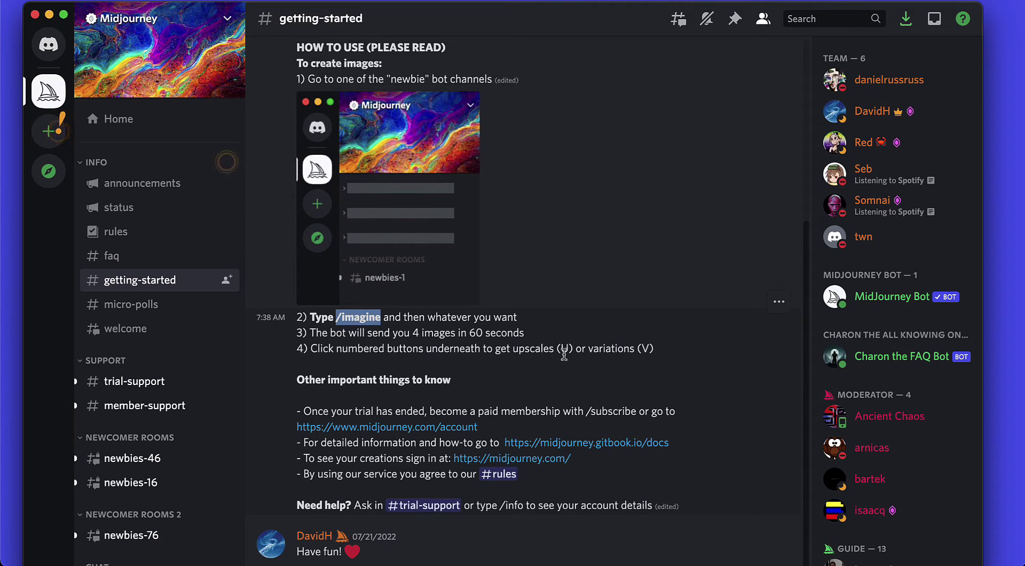
pyautogui.moveTo(656, 350); pyautogui.dragTo(412, 349)
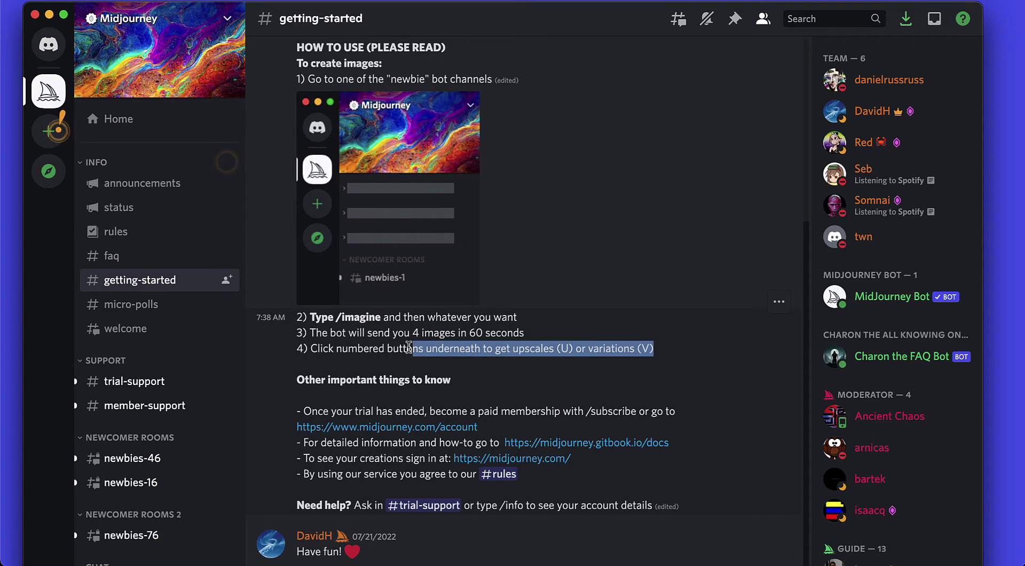
pyautogui.scroll(1, 409, 347)
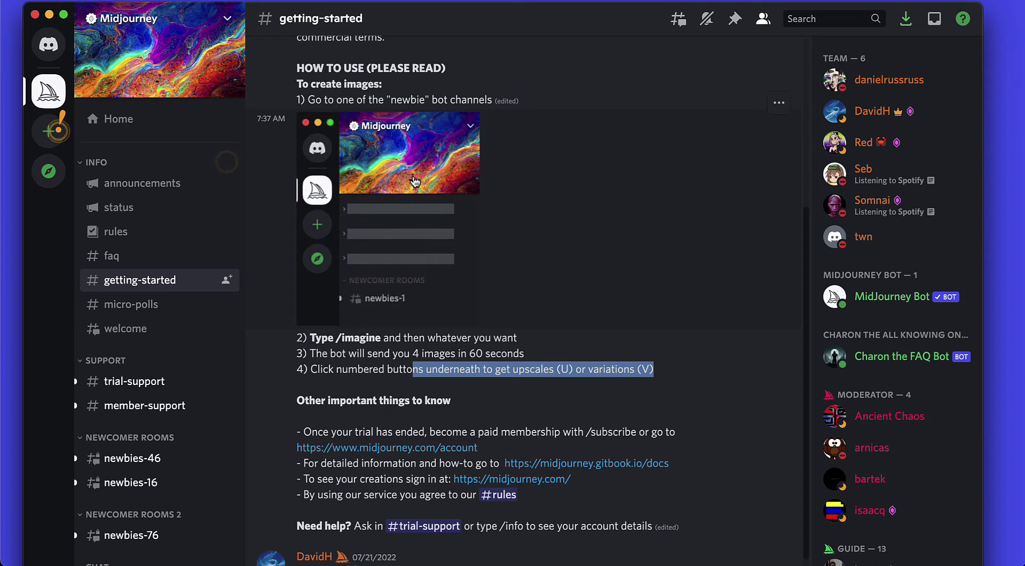
# Step: Open the newbies-46 channel under Newcomer Rooms and go through its generated images to the latest messages
pyautogui.scroll(-2, 123, 307)
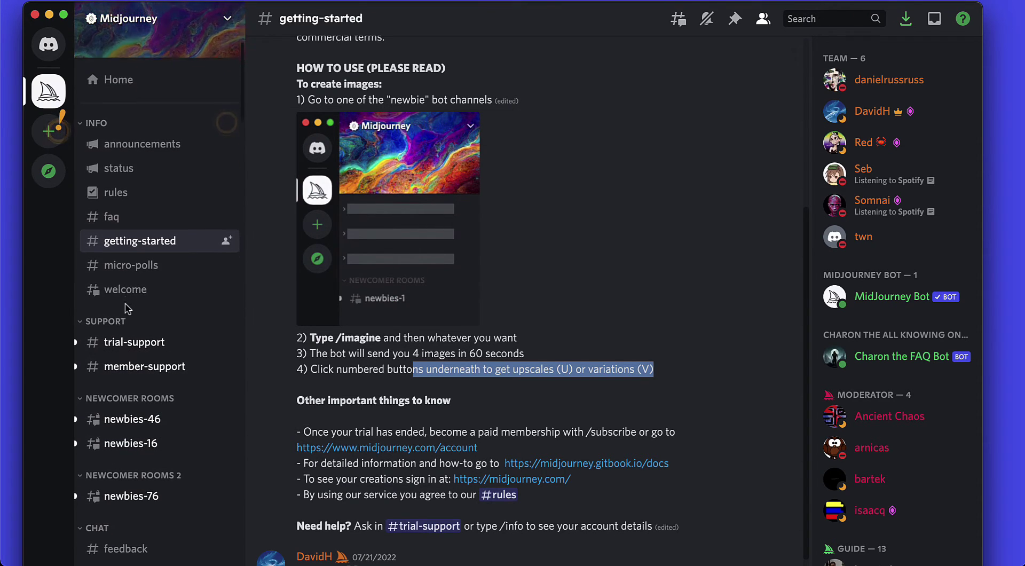
pyautogui.scroll(-5, 128, 308)
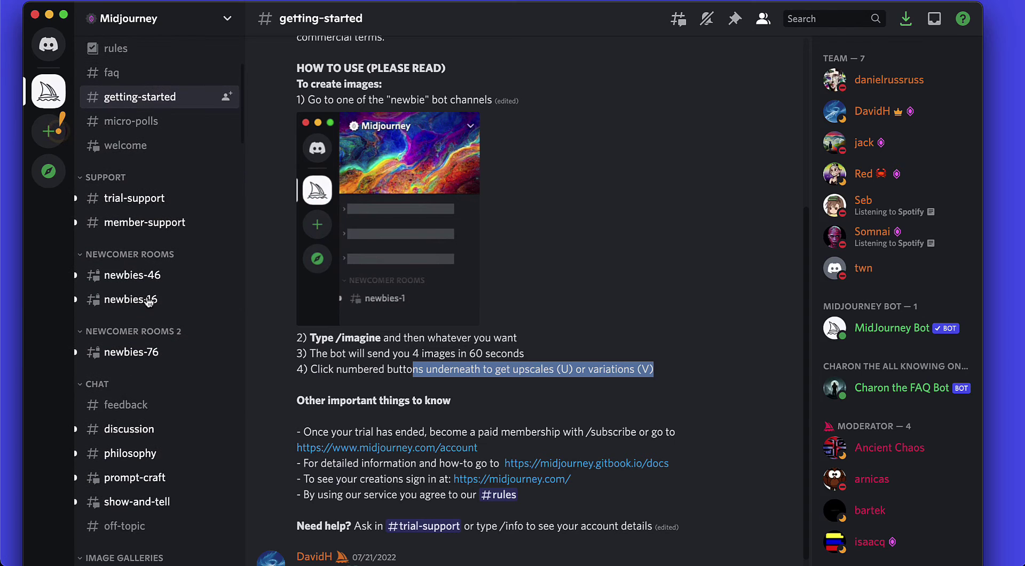
pyautogui.moveTo(136, 273)
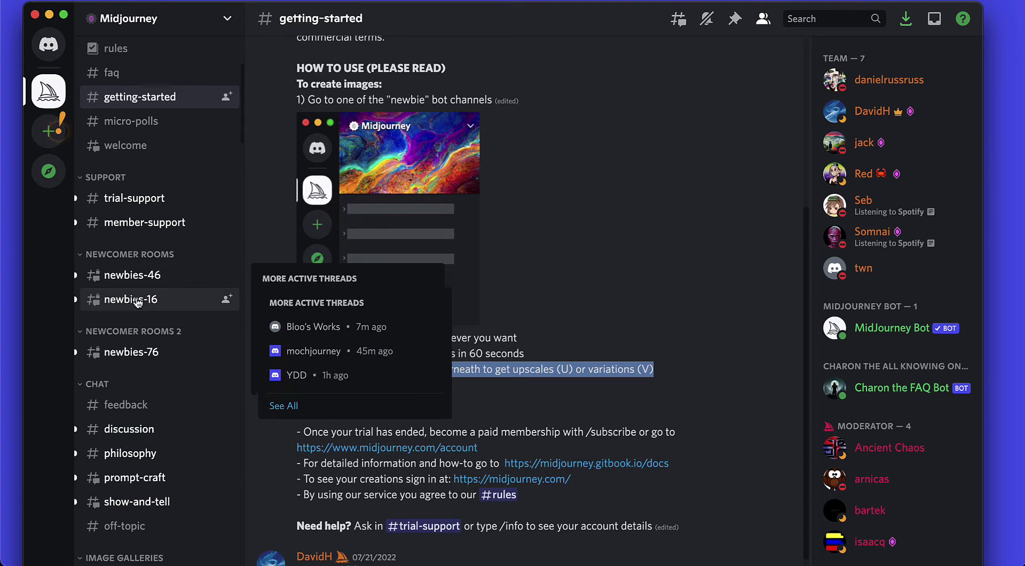
pyautogui.click(144, 277)
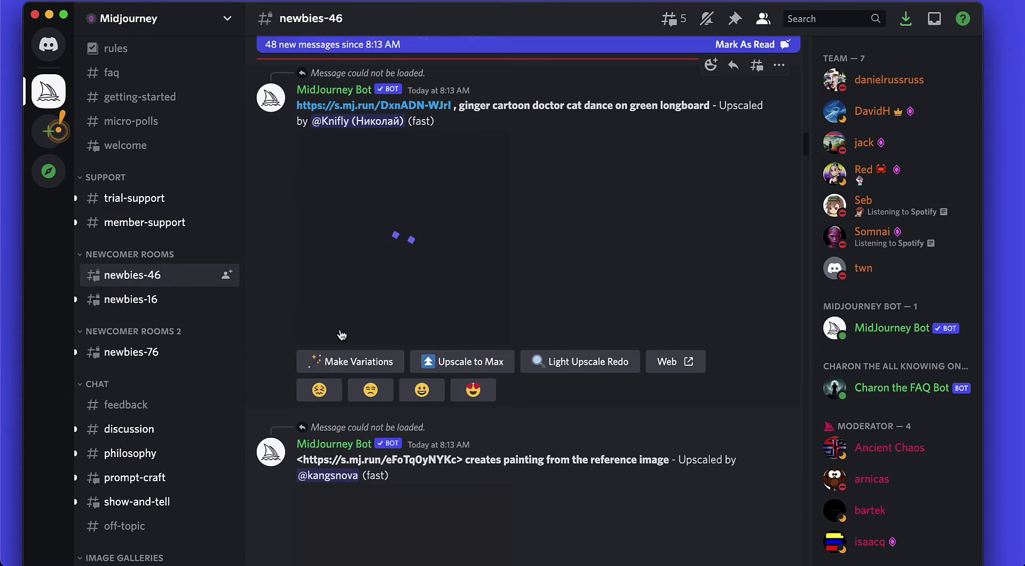
pyautogui.scroll(-5, 342, 334)
pyautogui.scroll(-15, 341, 333)
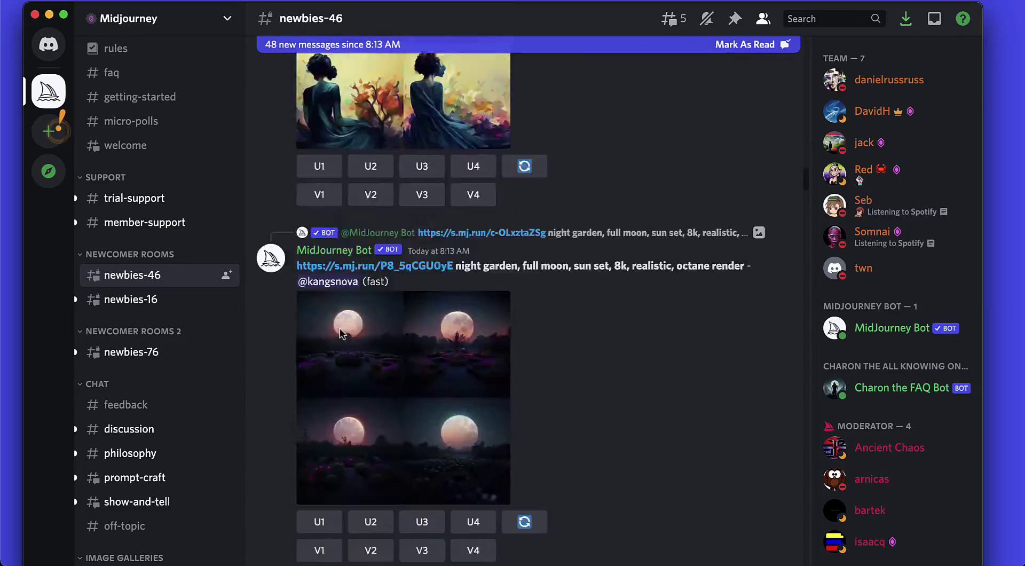
pyautogui.scroll(-15, 340, 333)
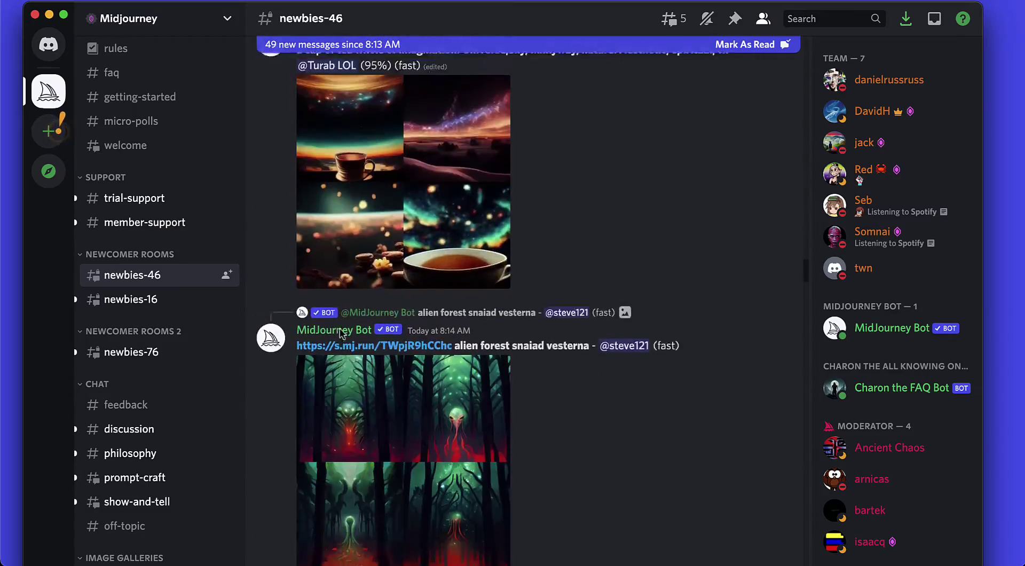
pyautogui.scroll(-15, 340, 332)
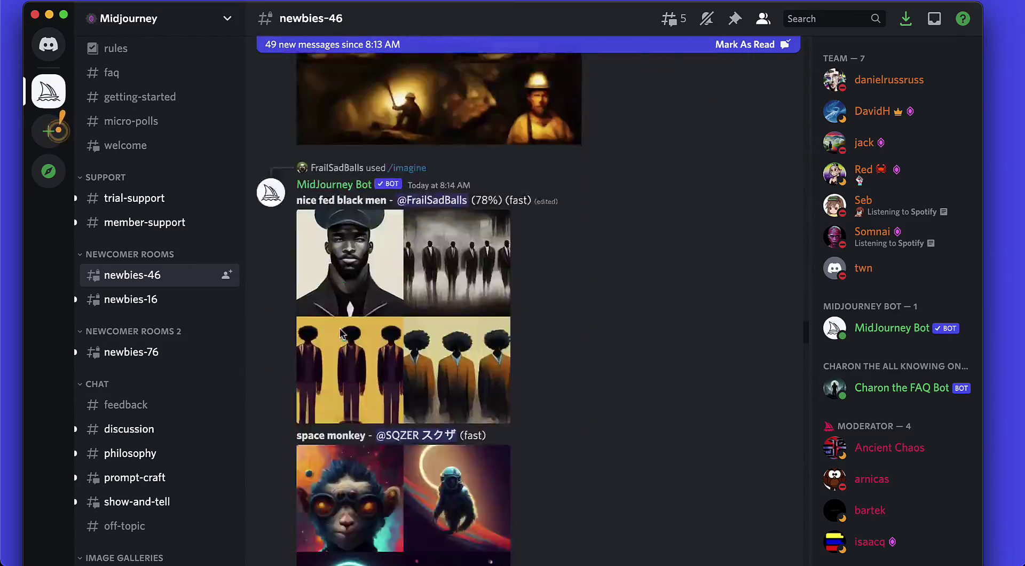
pyautogui.scroll(-8, 340, 333)
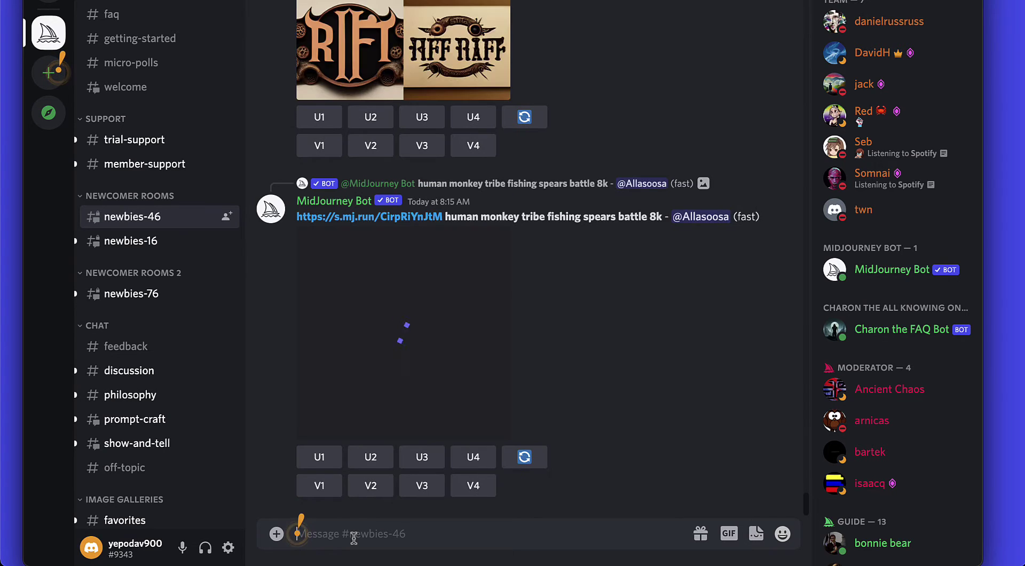
# Step: Begin a message in newbies-46 with the MidJourney Bot's /imagine command, ready for its prompt
pyautogui.write('/')
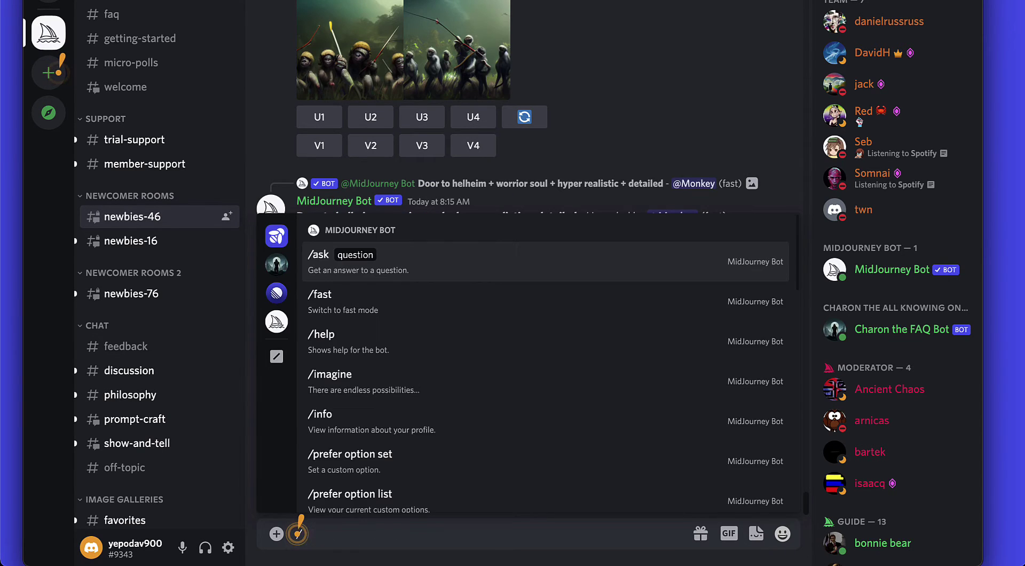
pyautogui.write('imagine')
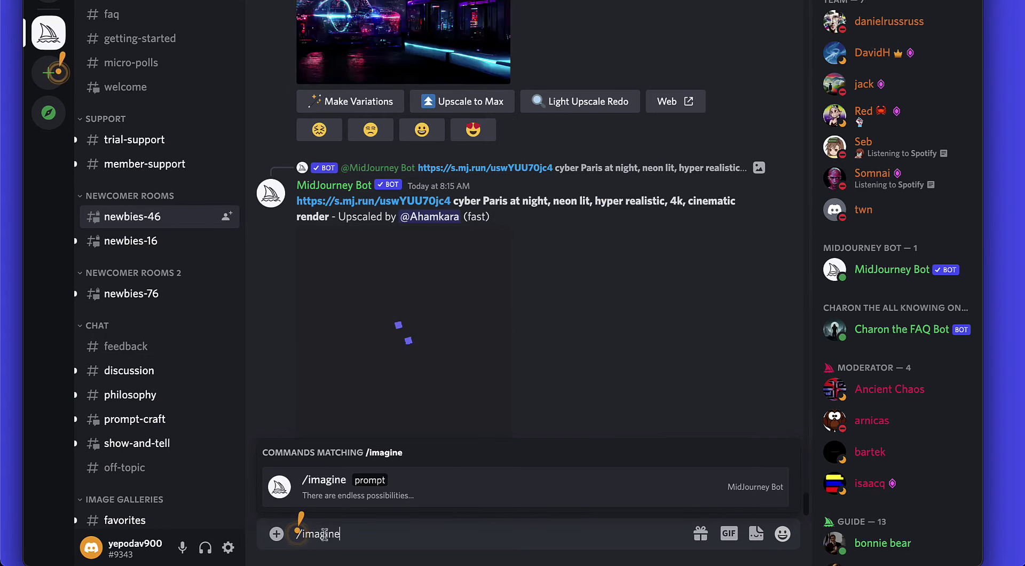
pyautogui.click(337, 487)
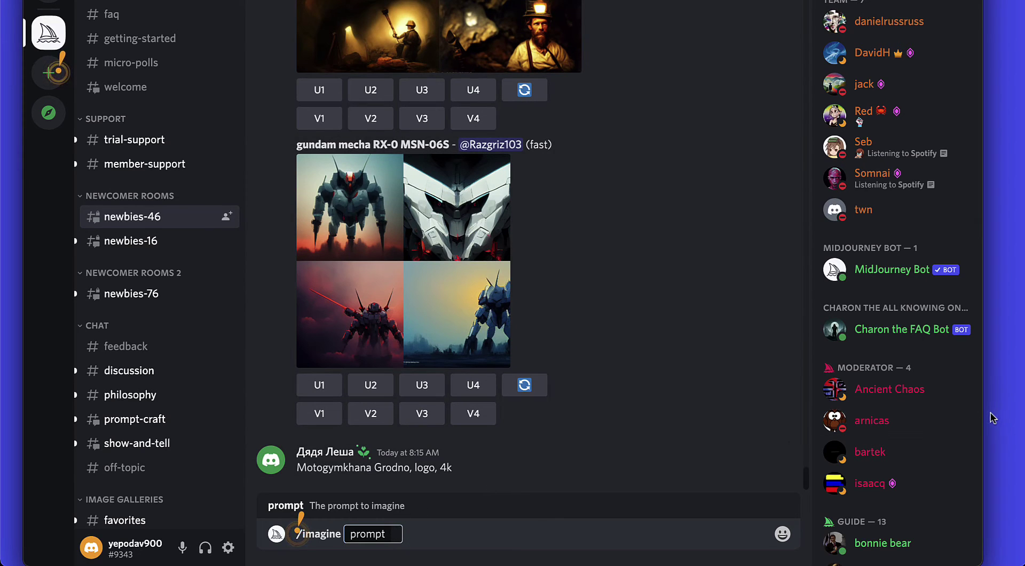
# Step: Switch to the zign.ai dashboard, open the Art category and reset its Ancient Egypt papyrus attribute in the prompt
pyautogui.press('super+q')
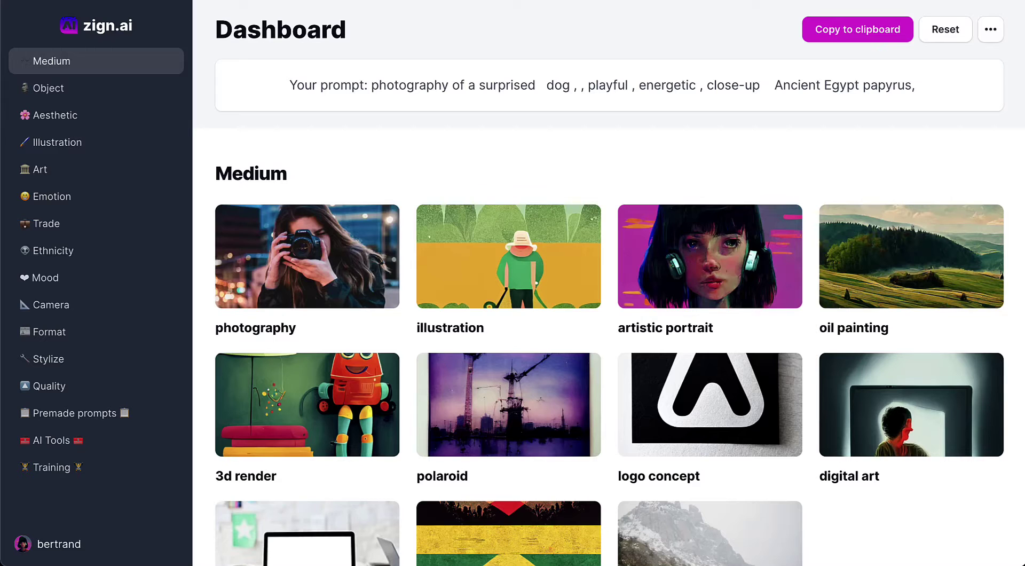
pyautogui.moveTo(320, 217)
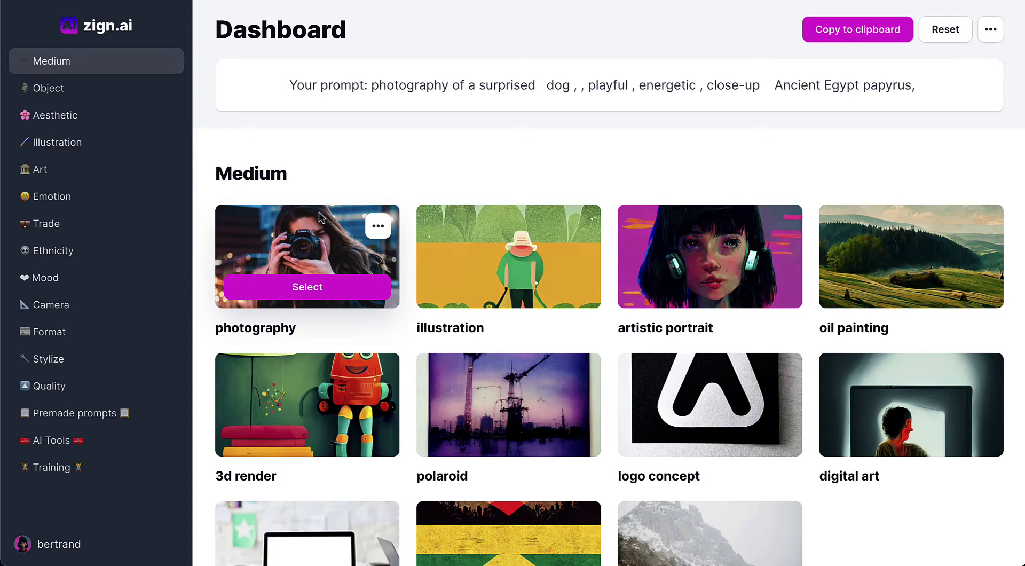
pyautogui.moveTo(513, 257)
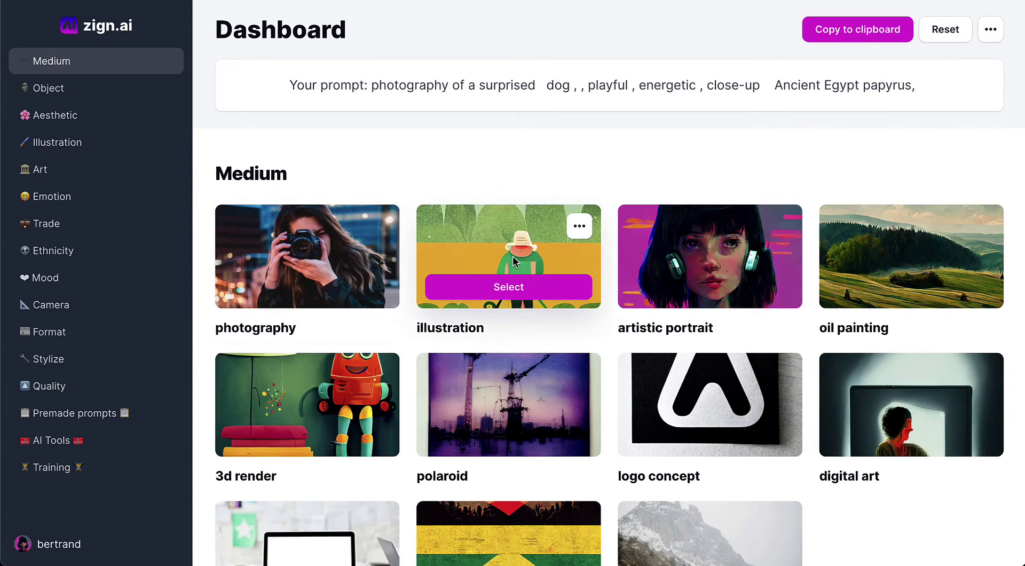
pyautogui.click(43, 171)
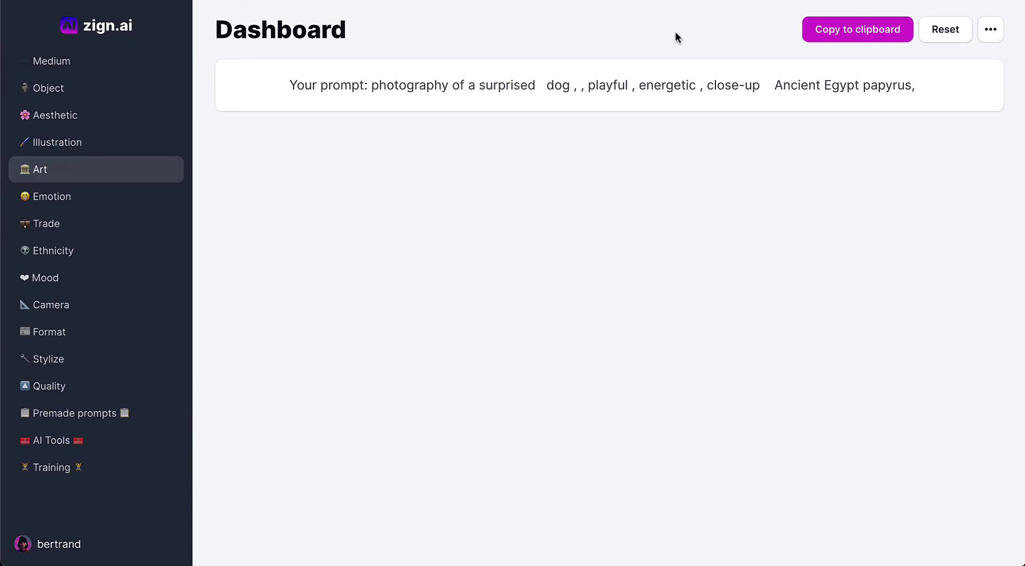
pyautogui.click(990, 29)
pyautogui.click(956, 69)
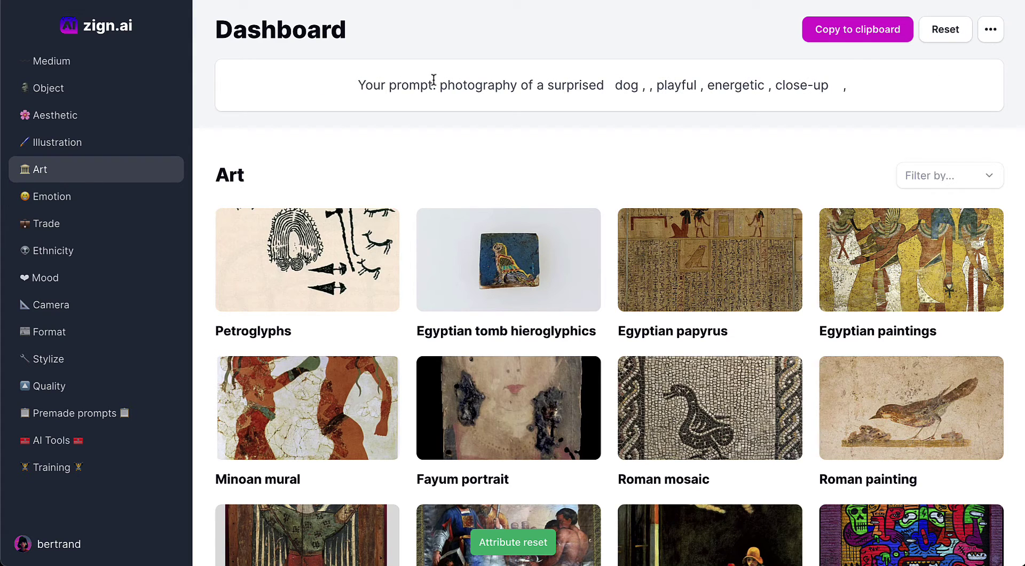
# Step: Copy the surprised dog photography prompt to the clipboard and switch back to Discord
pyautogui.moveTo(441, 85); pyautogui.dragTo(694, 87)
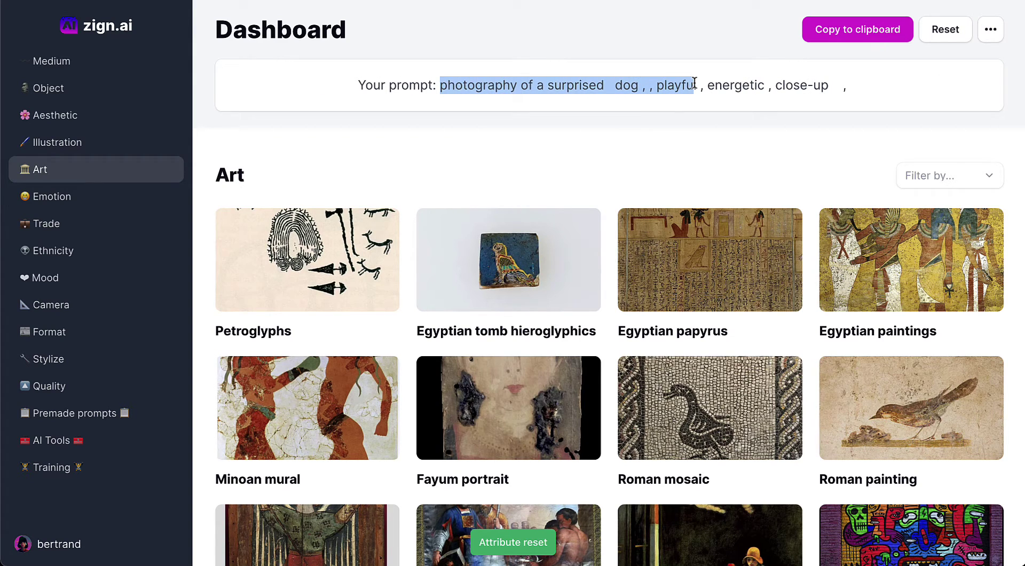
pyautogui.click(834, 36)
pyautogui.click(551, 534)
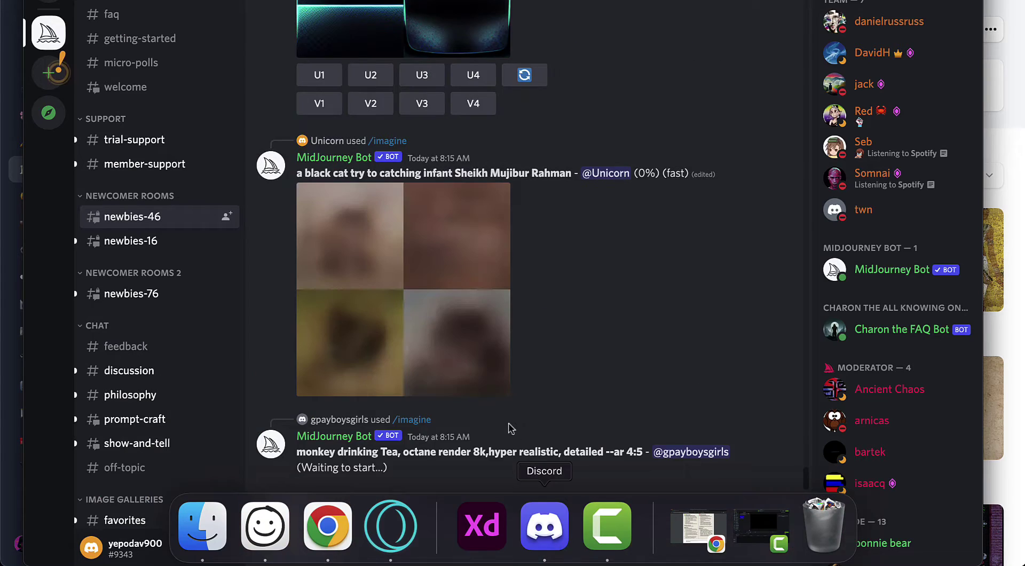
# Step: Paste the copied surprised dog text as the /imagine prompt and remove its leading "Your prompt:" label
pyautogui.press('super+v')
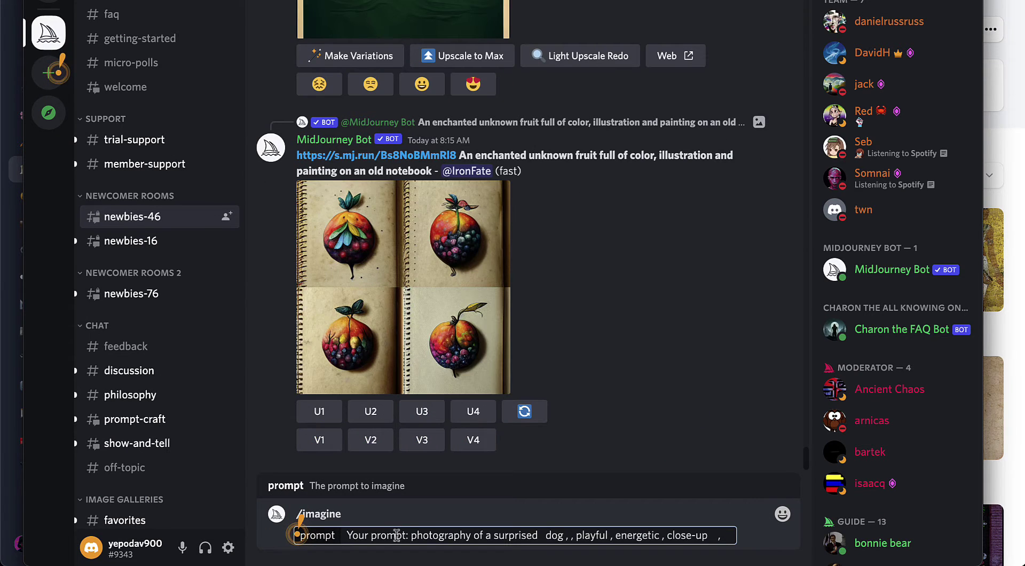
pyautogui.moveTo(412, 535); pyautogui.dragTo(344, 535)
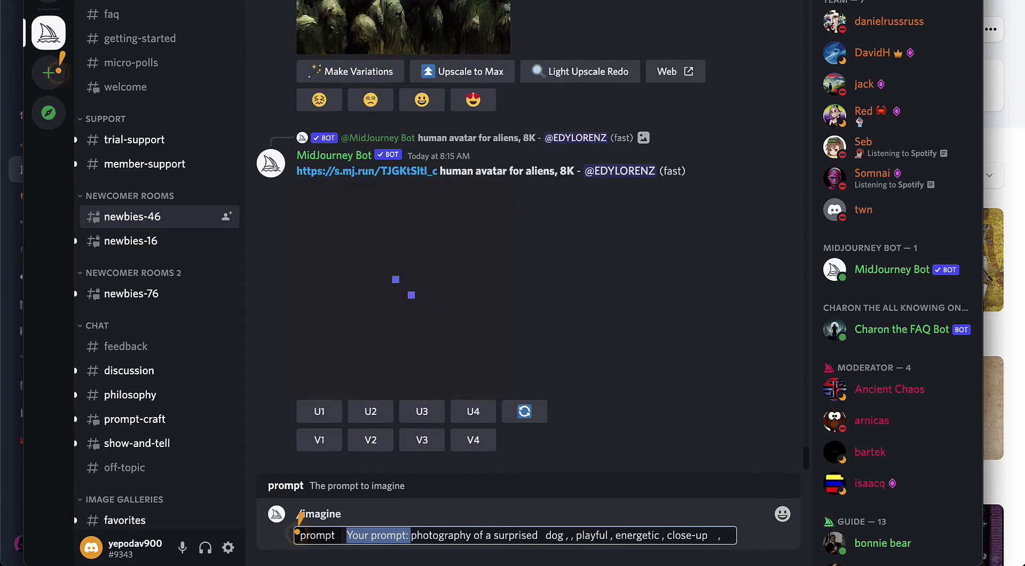
pyautogui.press('BackSpace')
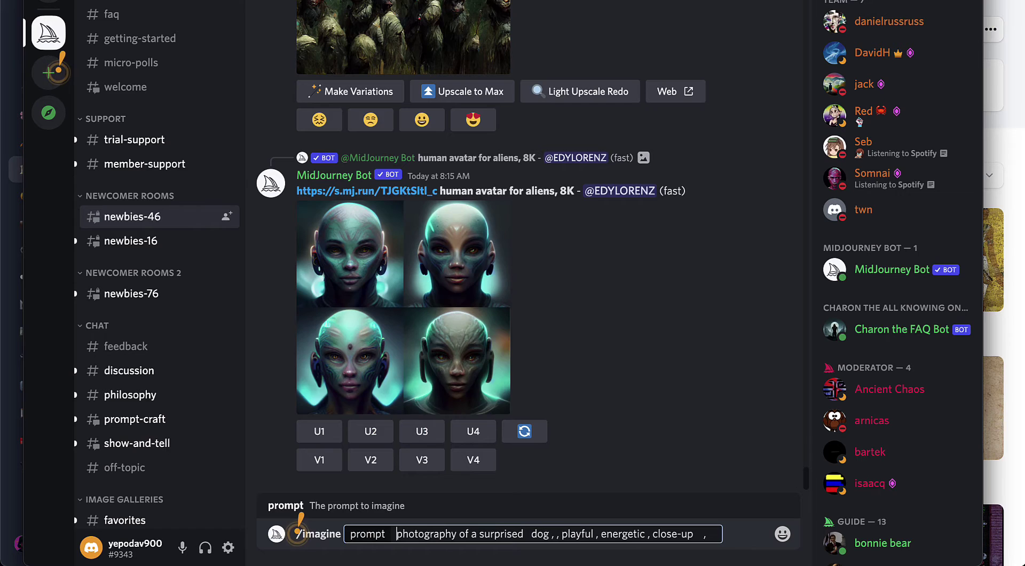
# Step: Remove the extra commas so the prompt reads "photography of a surprised dog, playful, energetic, close-up", and submit it to the bot
pyautogui.click(556, 534)
pyautogui.press('BackSpace')
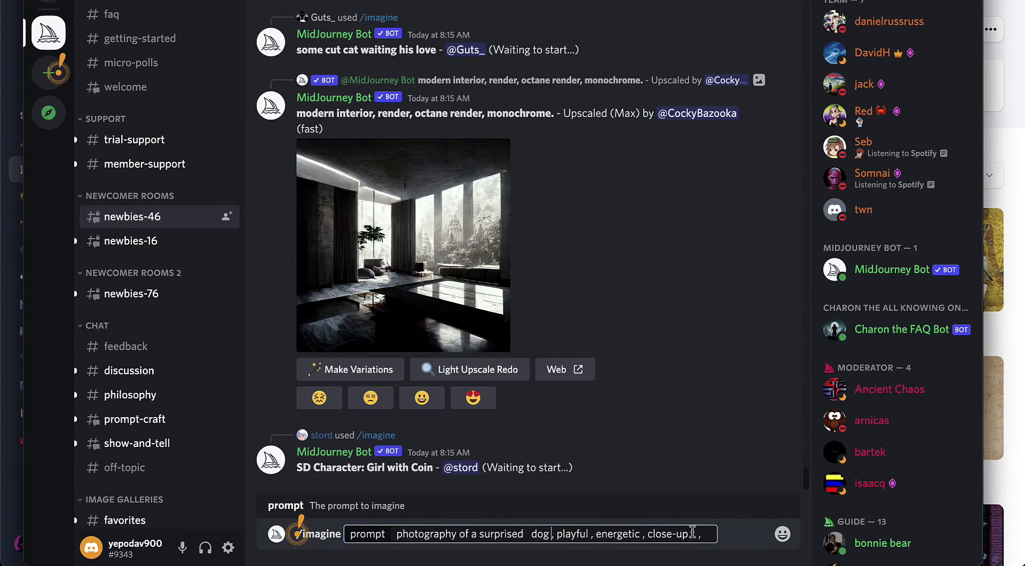
pyautogui.click(698, 534)
pyautogui.write(',')
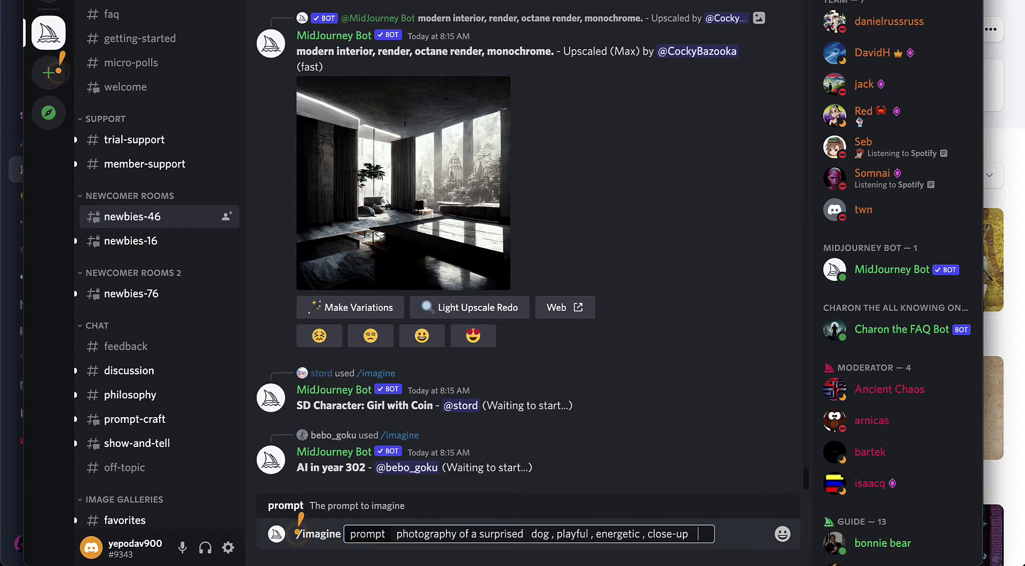
pyautogui.press('BackSpace')
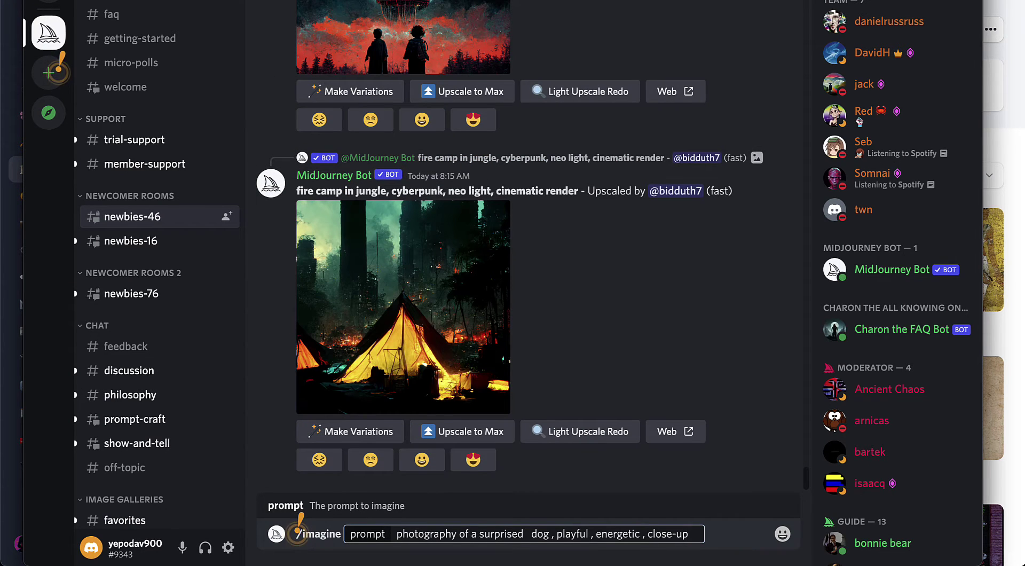
pyautogui.press('Return')
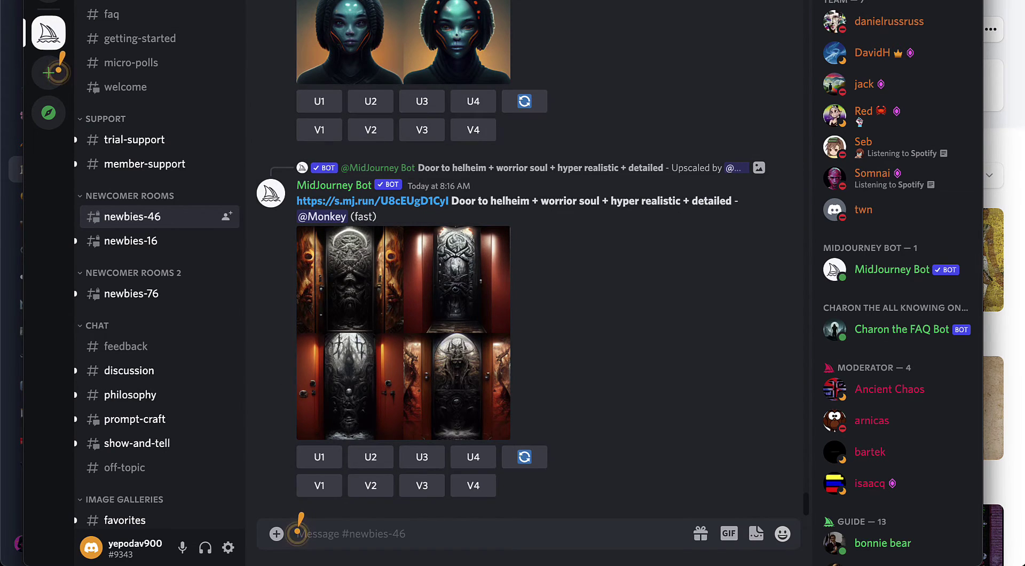
# Step: Enlarge the Discord window to fill the screen and examine the black cat image grid and its options in newbies-46
pyautogui.moveTo(27, 0); pyautogui.dragTo(2, 2)
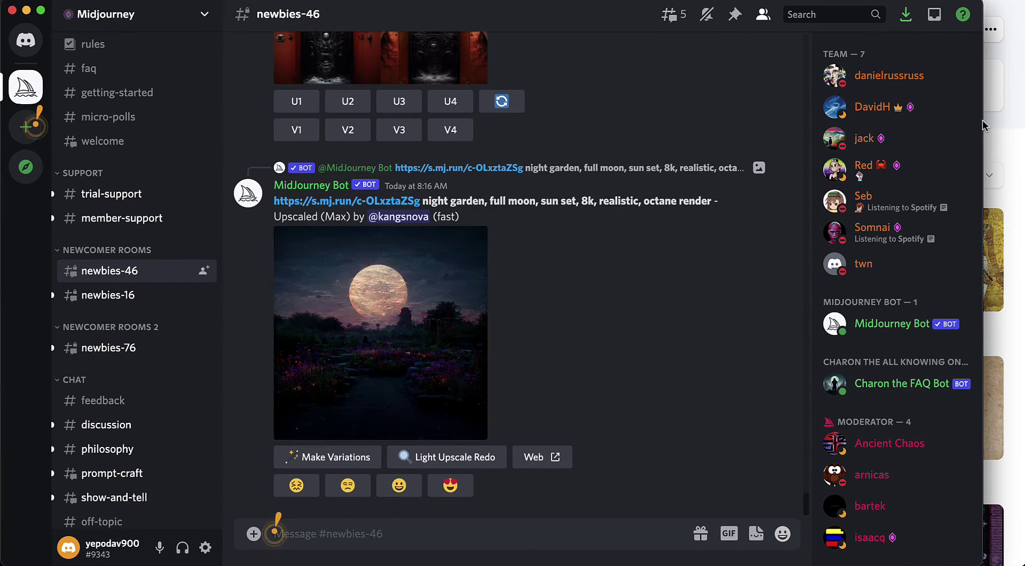
pyautogui.moveTo(984, 126); pyautogui.dragTo(1024, 126)
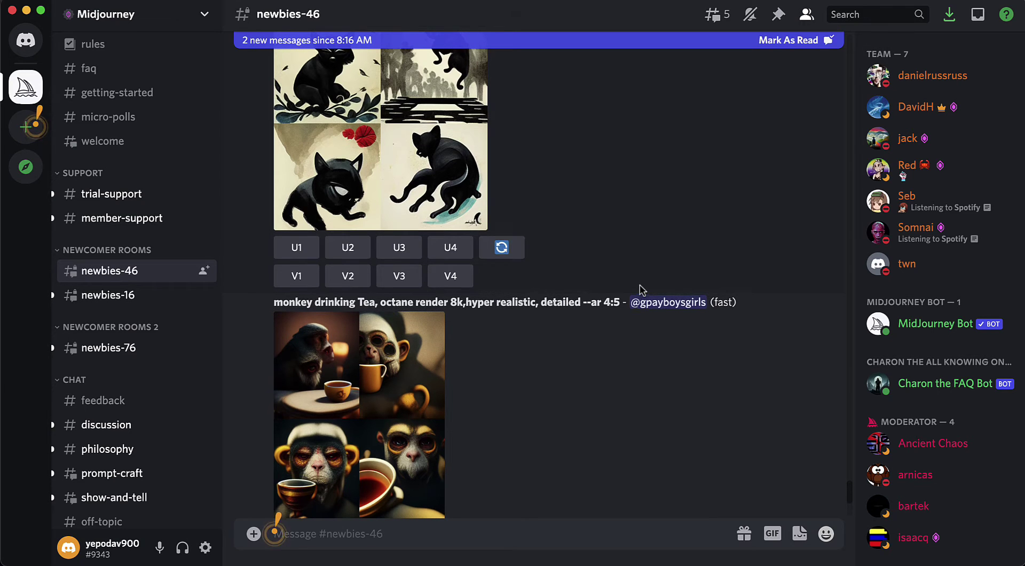
pyautogui.scroll(4, 641, 289)
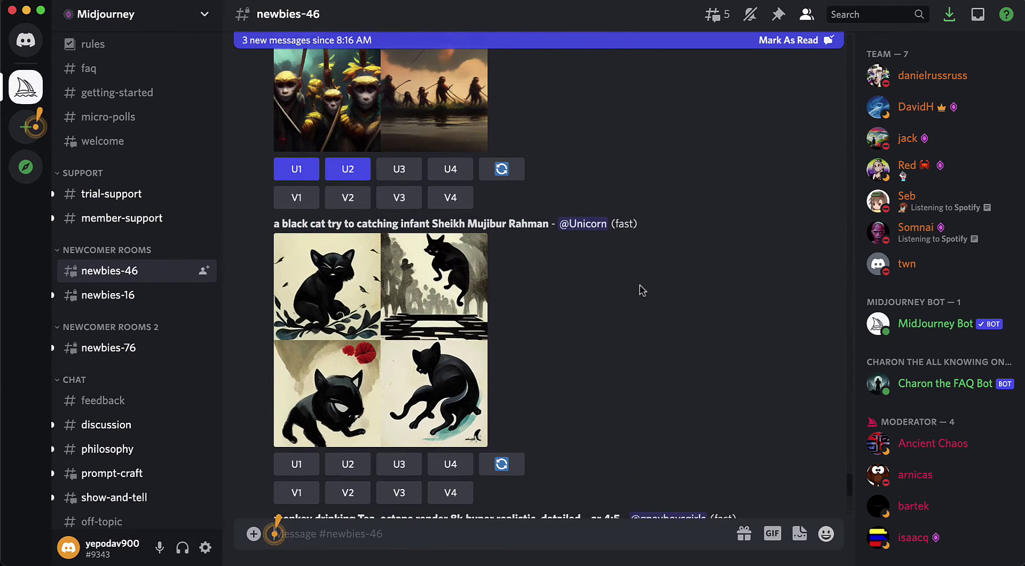
pyautogui.scroll(-6, 614, 288)
pyautogui.scroll(6, 583, 277)
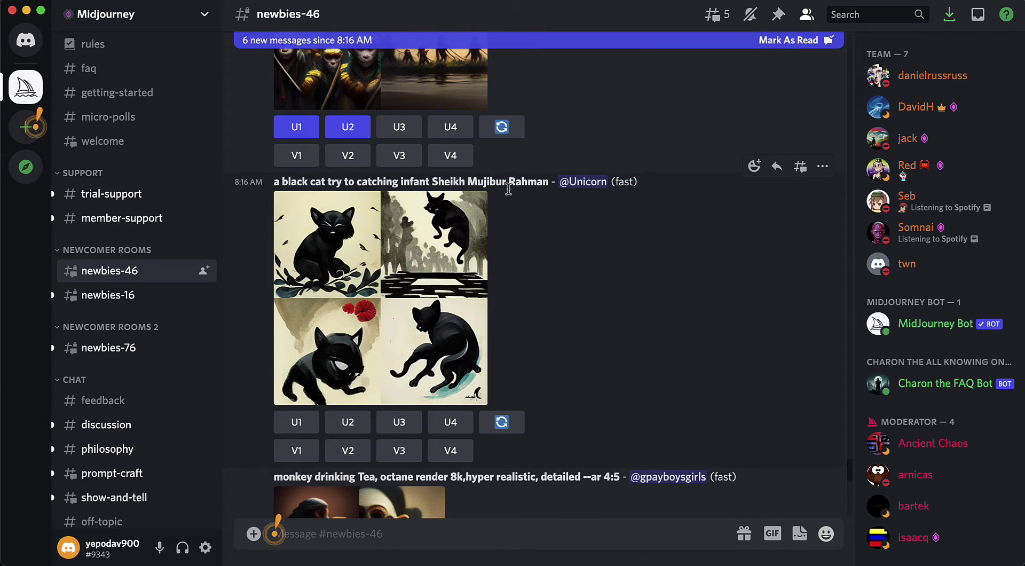
pyautogui.scroll(-1, 618, 223)
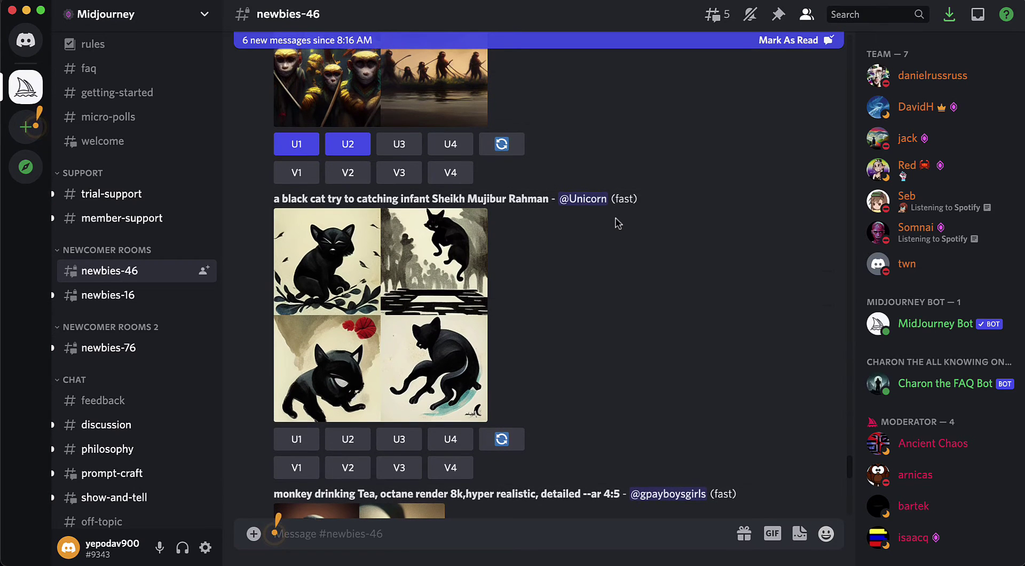
pyautogui.scroll(-1, 615, 223)
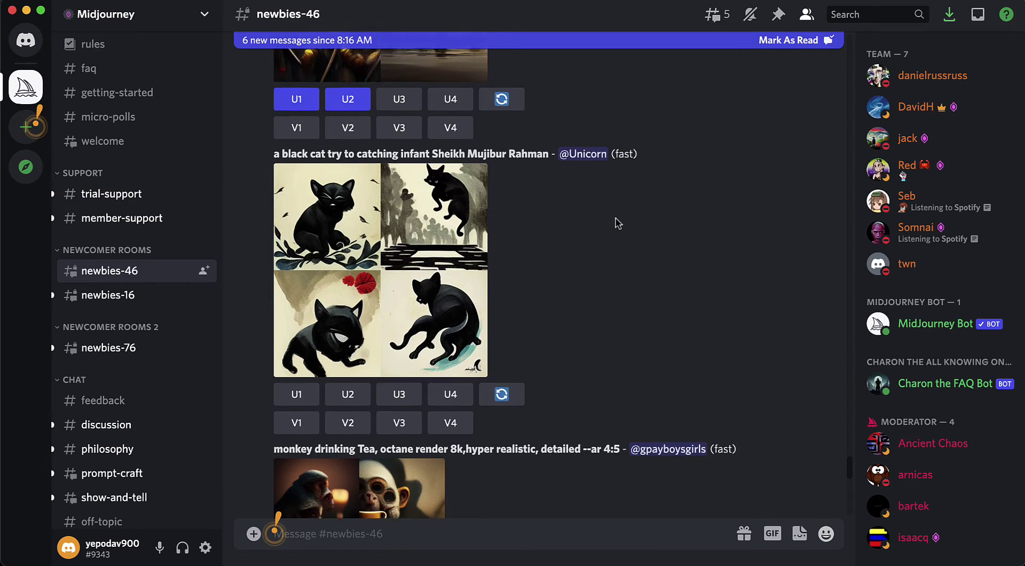
pyautogui.scroll(1, 598, 206)
pyautogui.scroll(4, 590, 198)
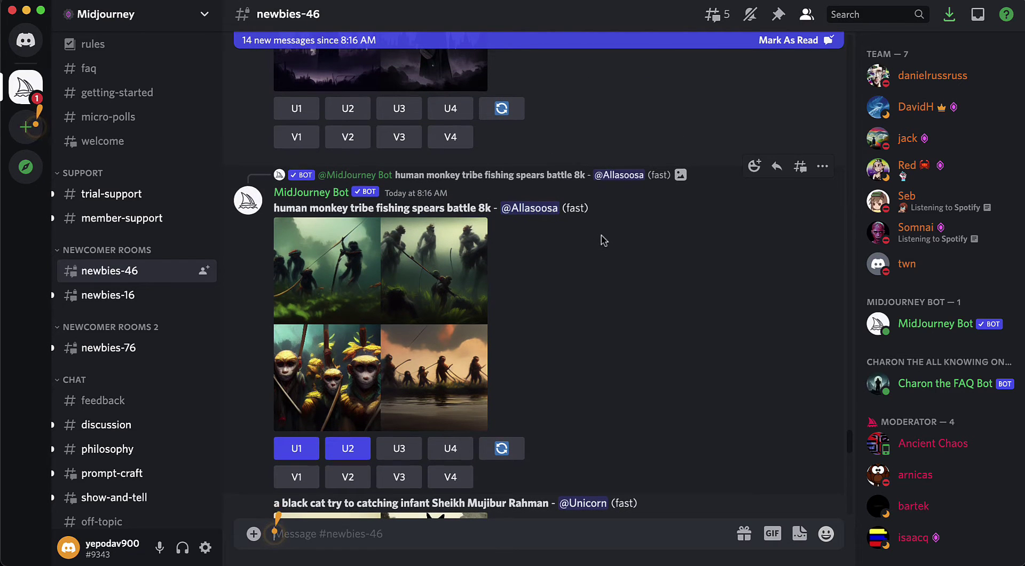
# Step: Search the older newbies-46 messages for the surprised dog result, then return to the latest messages
pyautogui.scroll(9, 601, 240)
pyautogui.scroll(10, 601, 240)
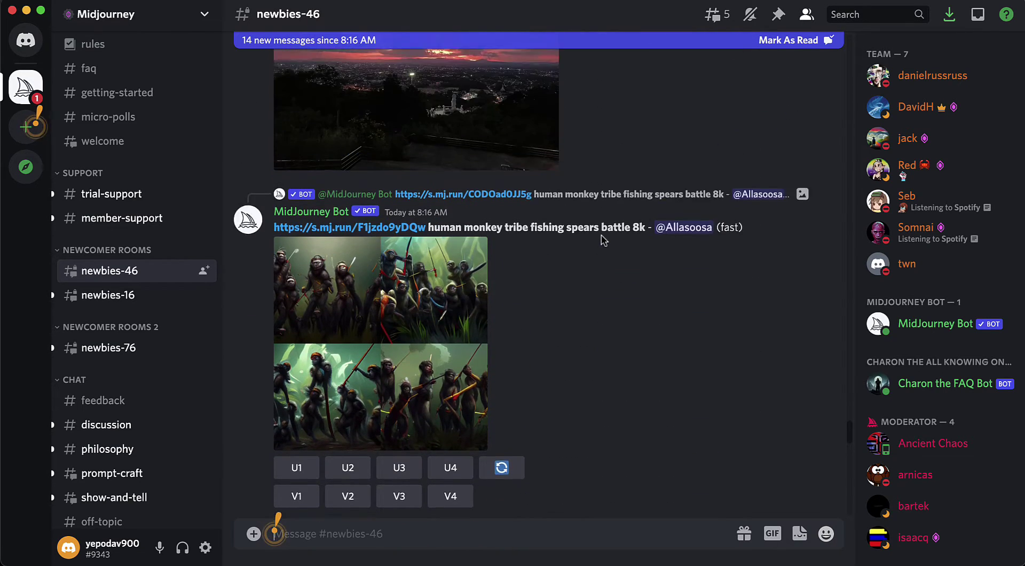
pyautogui.scroll(10, 603, 239)
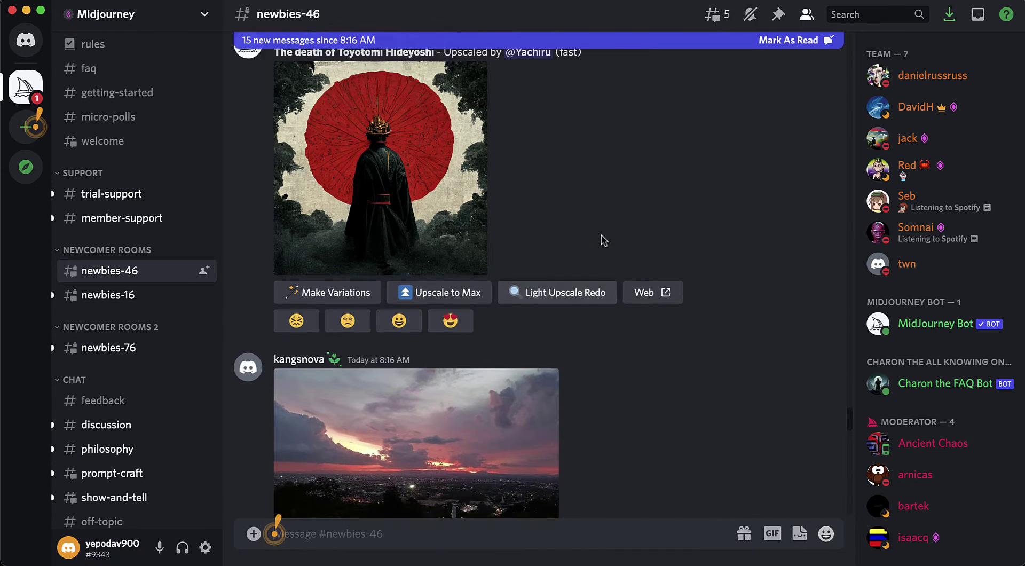
pyautogui.scroll(7, 604, 240)
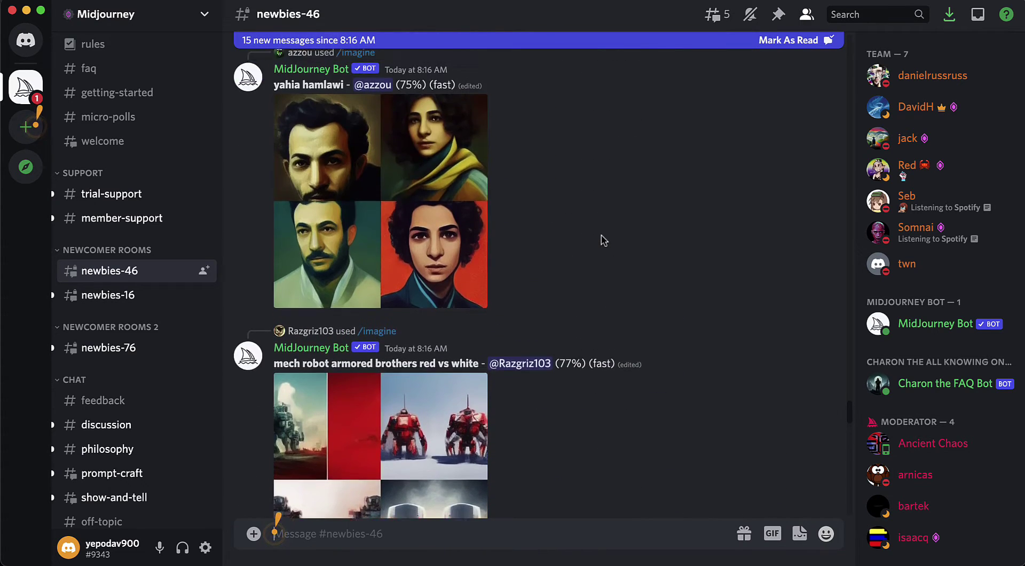
pyautogui.scroll(12, 603, 240)
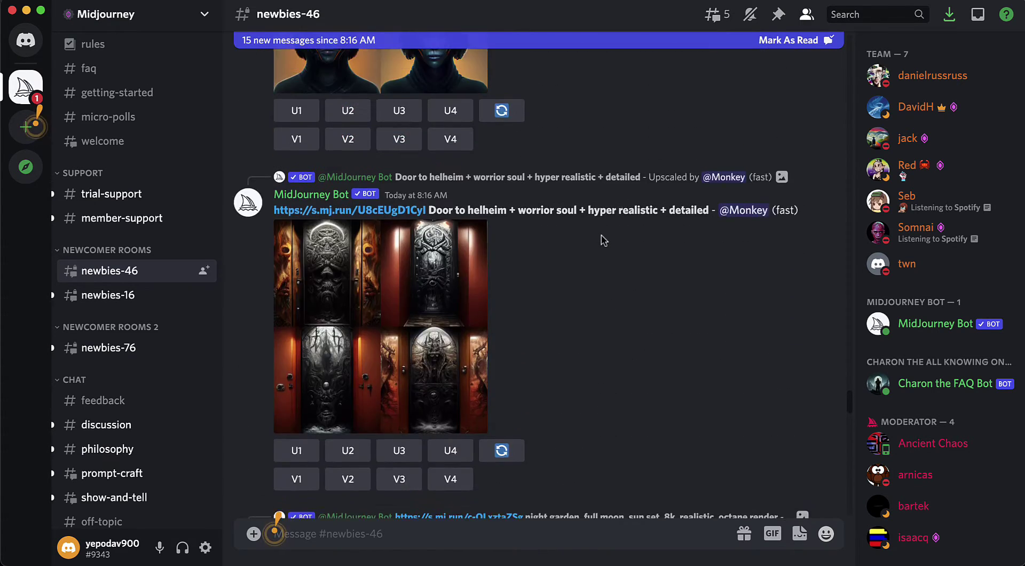
pyautogui.scroll(20, 602, 240)
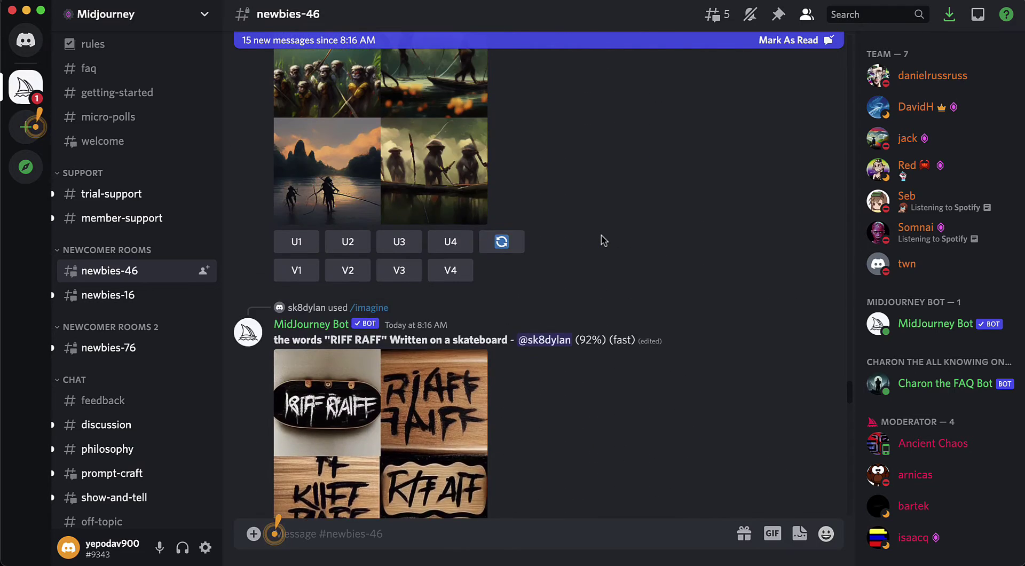
pyautogui.scroll(20, 603, 240)
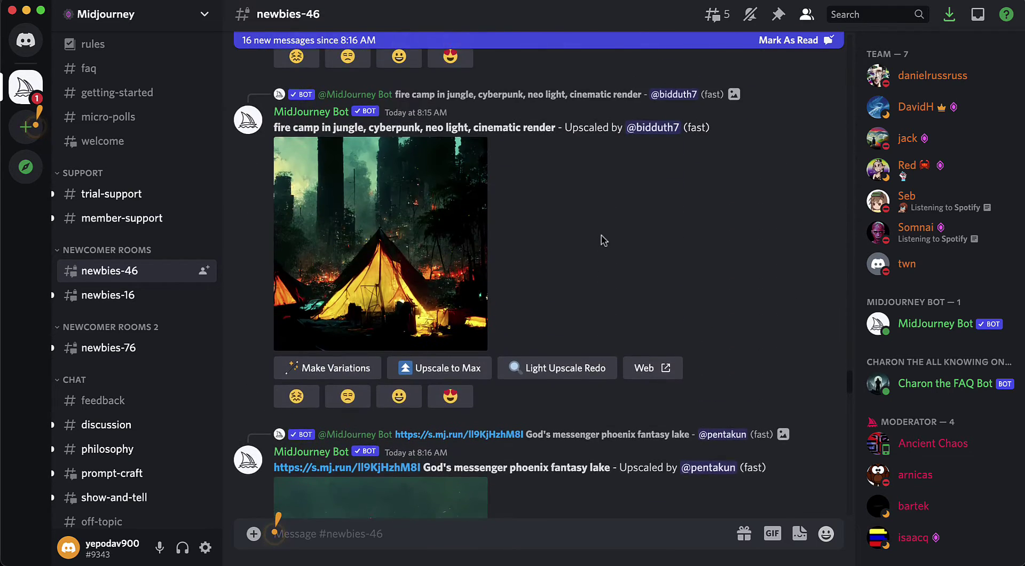
pyautogui.scroll(20, 603, 240)
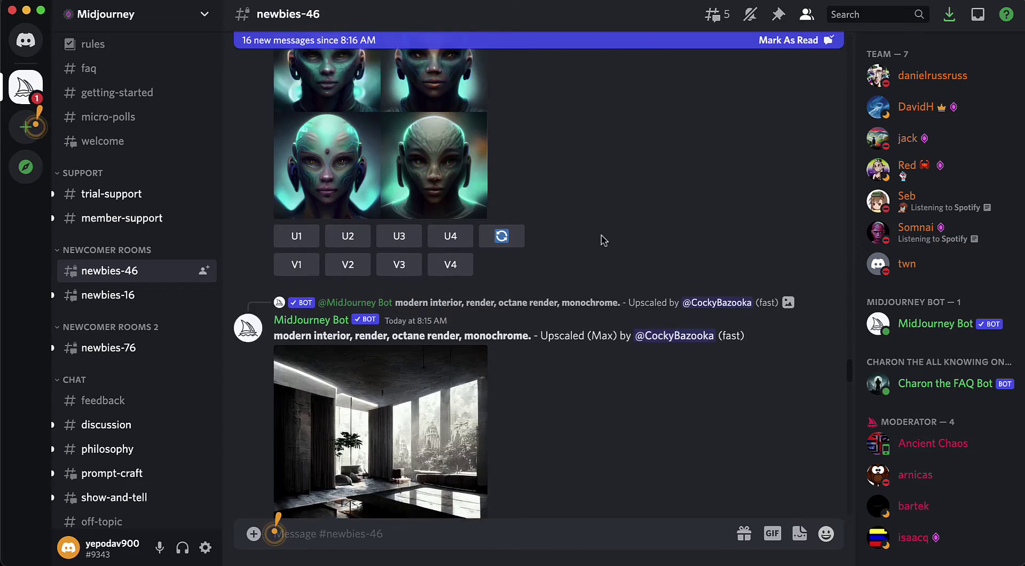
pyautogui.scroll(20, 603, 240)
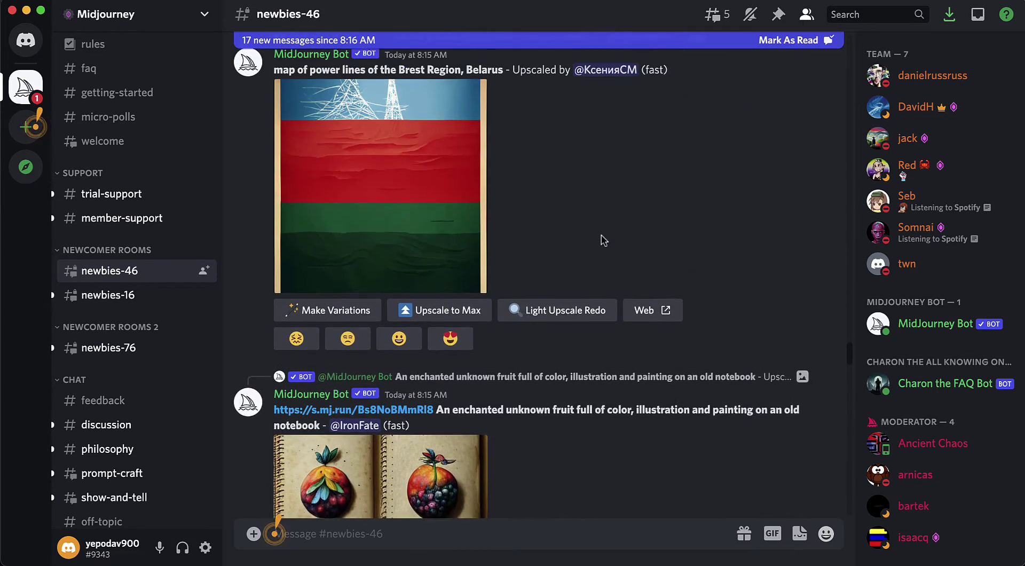
pyautogui.scroll(20, 604, 240)
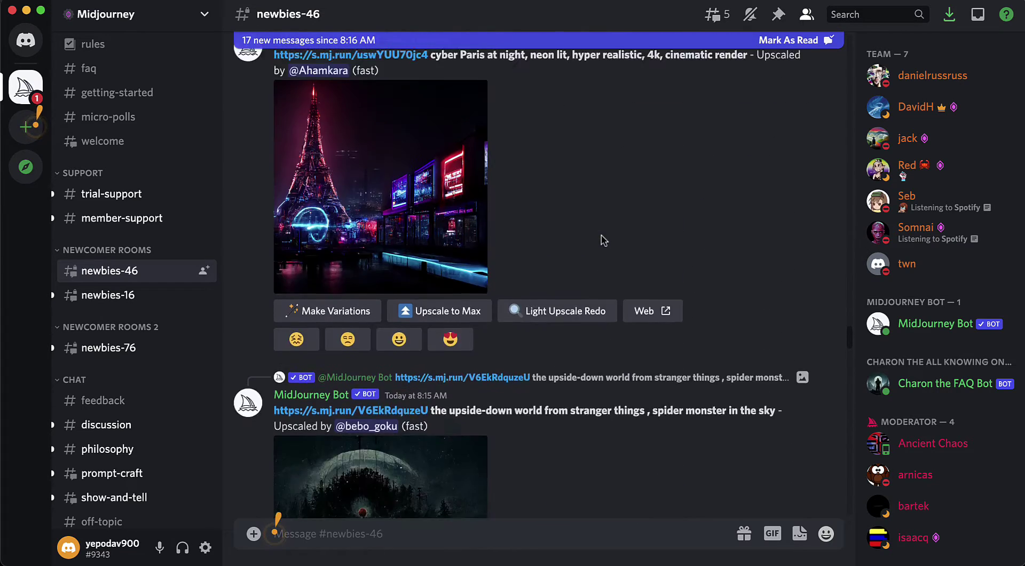
pyautogui.scroll(20, 603, 240)
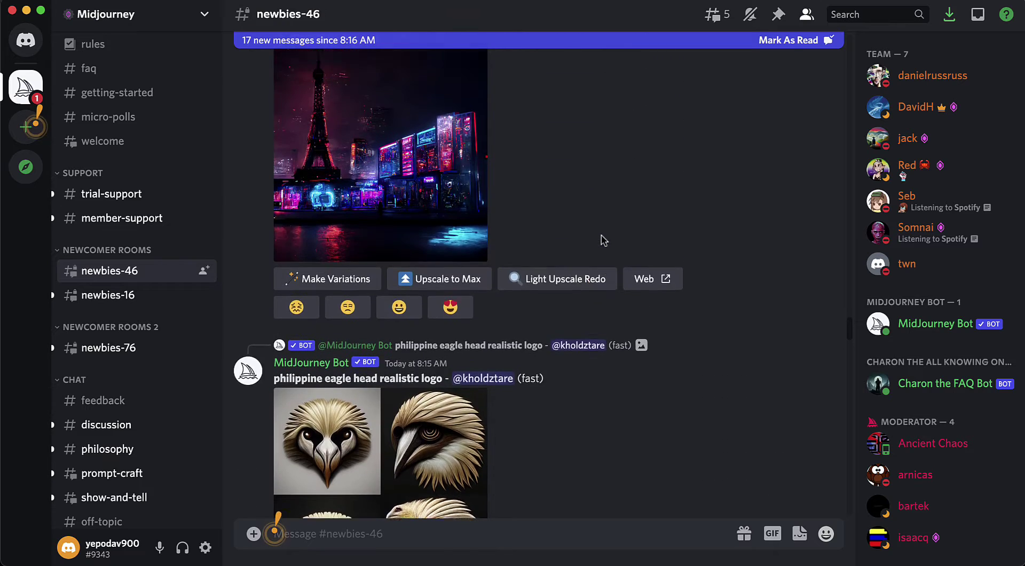
pyautogui.scroll(20, 604, 240)
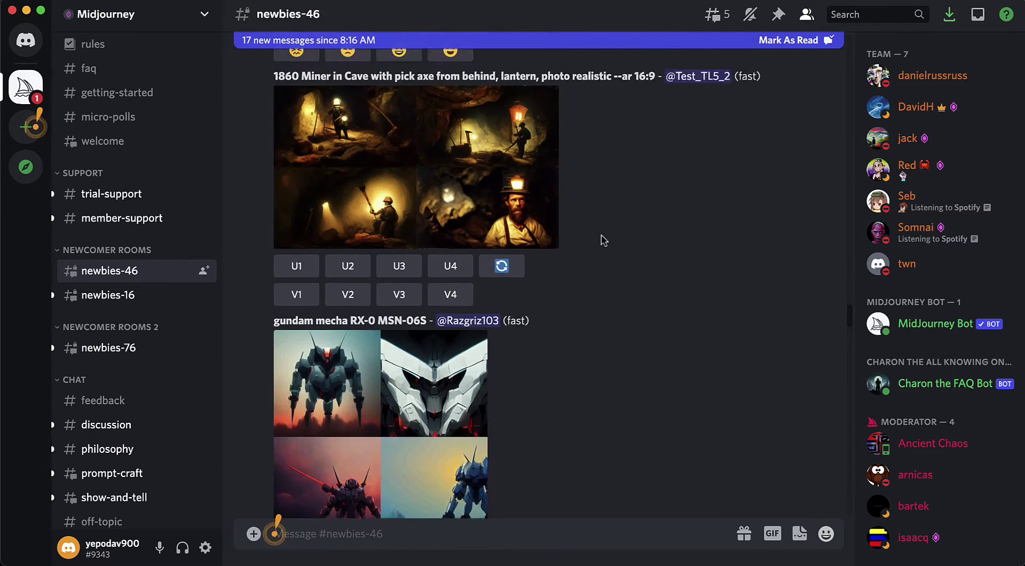
pyautogui.scroll(20, 603, 240)
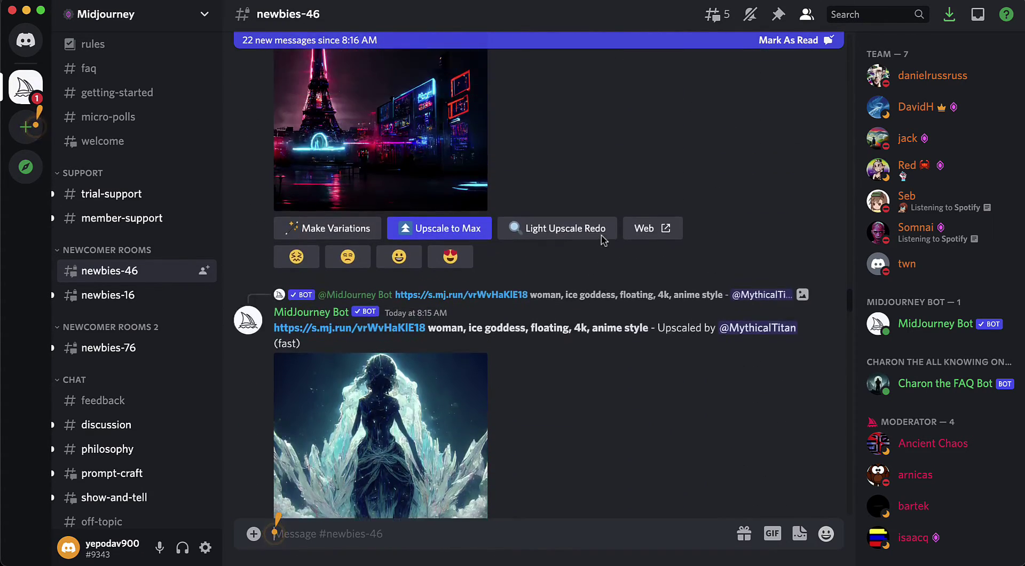
pyautogui.scroll(3, 603, 241)
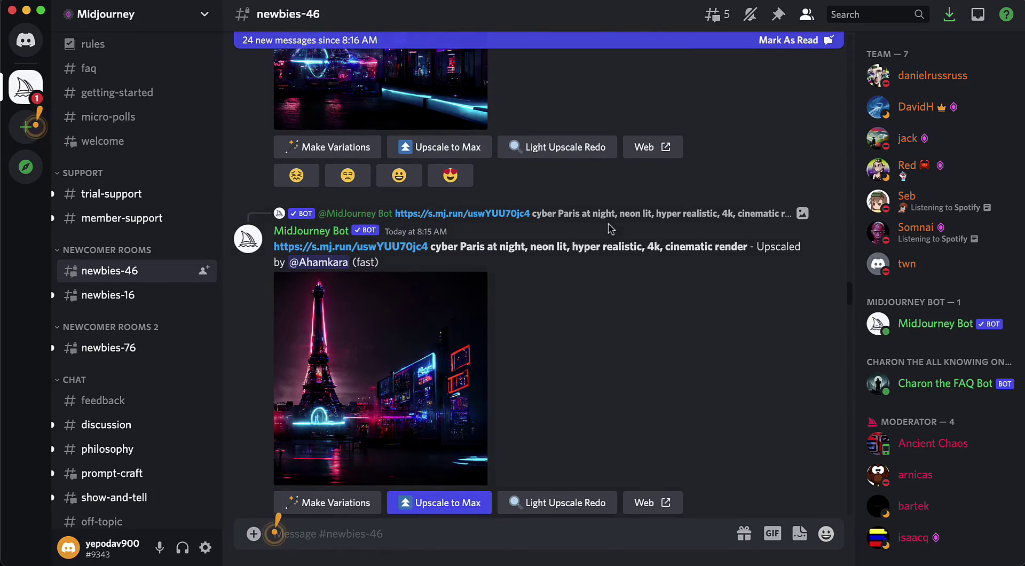
pyautogui.scroll(-20, 610, 228)
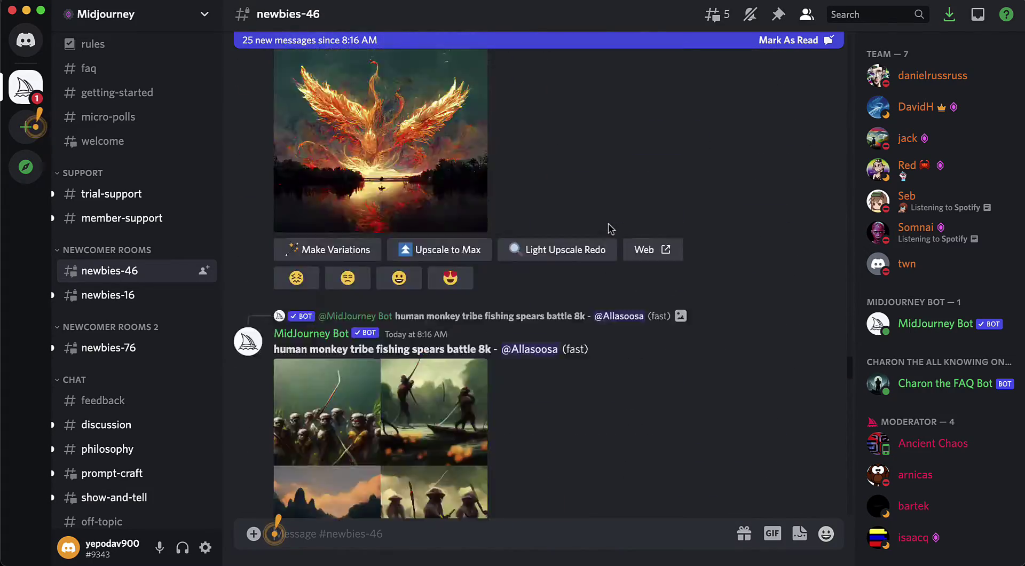
pyautogui.scroll(-20, 611, 229)
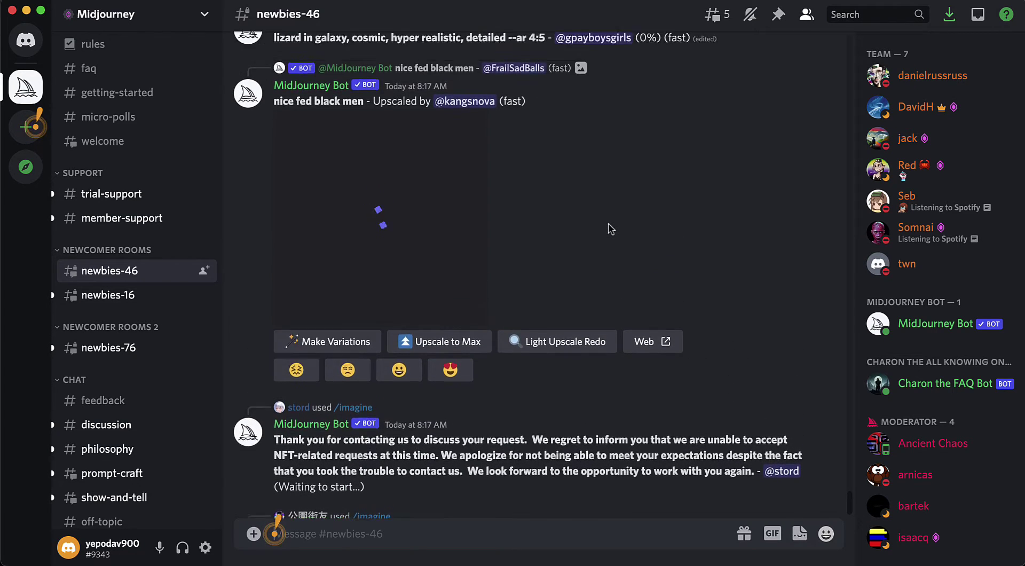
# Step: Go back through the recent newbies-46 messages to the image grid generated from the surprised dog prompt
pyautogui.scroll(20, 610, 229)
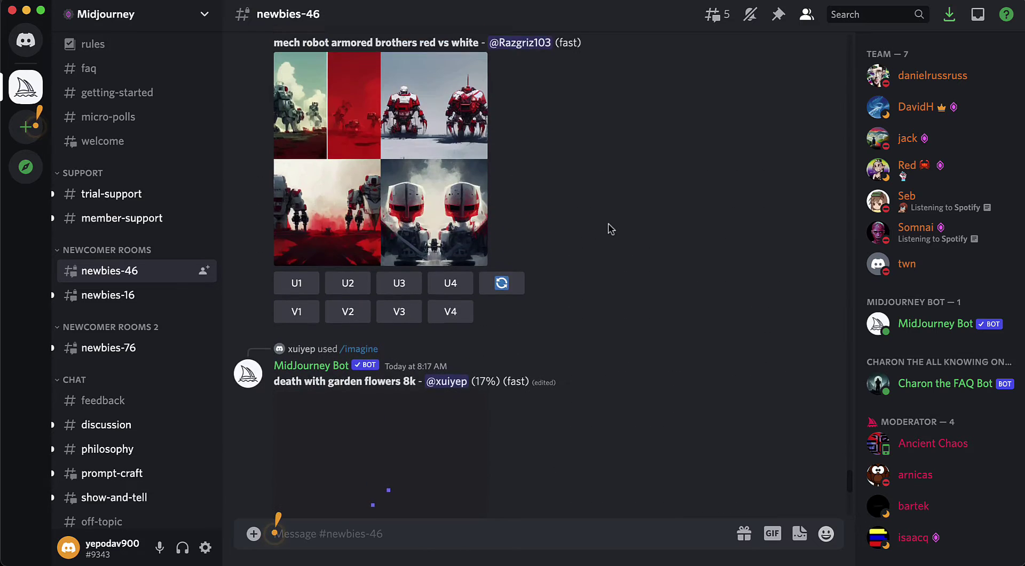
pyautogui.scroll(10, 610, 229)
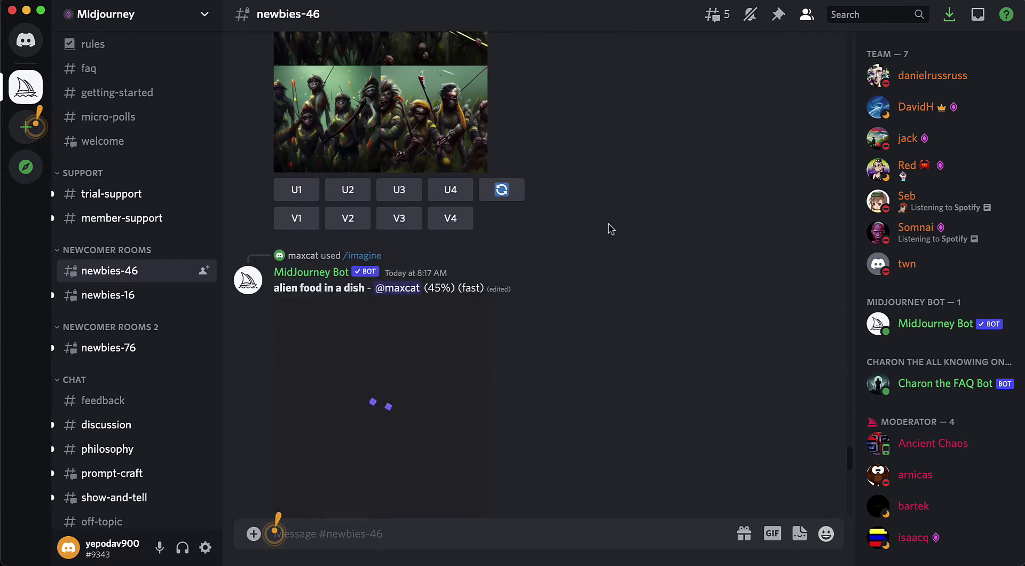
pyautogui.scroll(8, 611, 229)
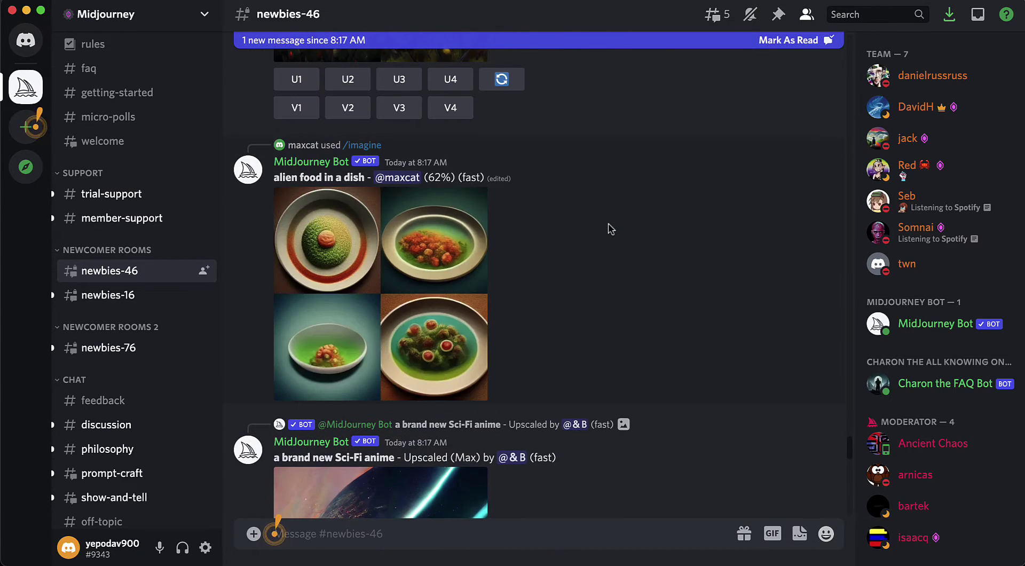
pyautogui.scroll(15, 611, 228)
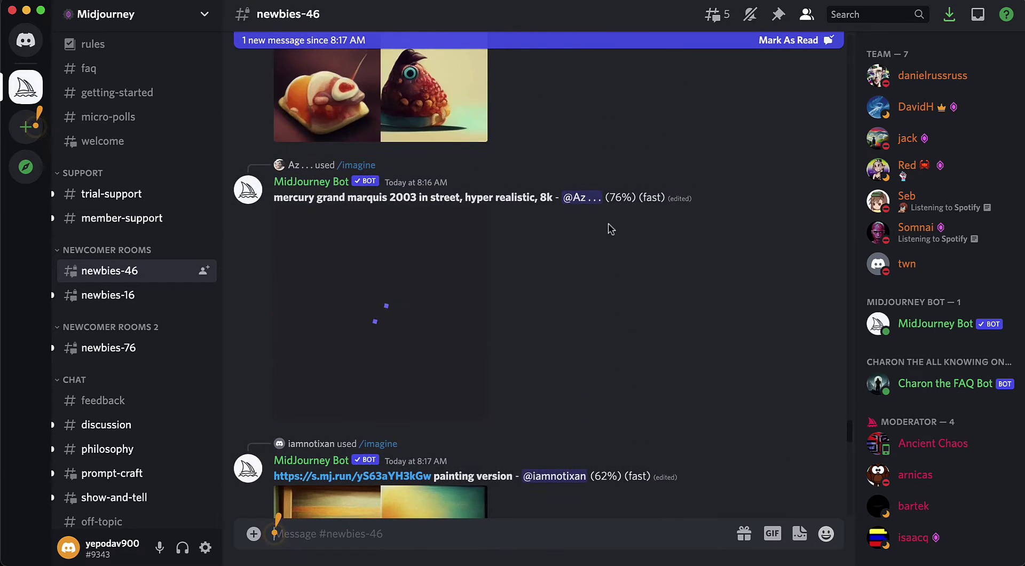
pyautogui.scroll(15, 611, 228)
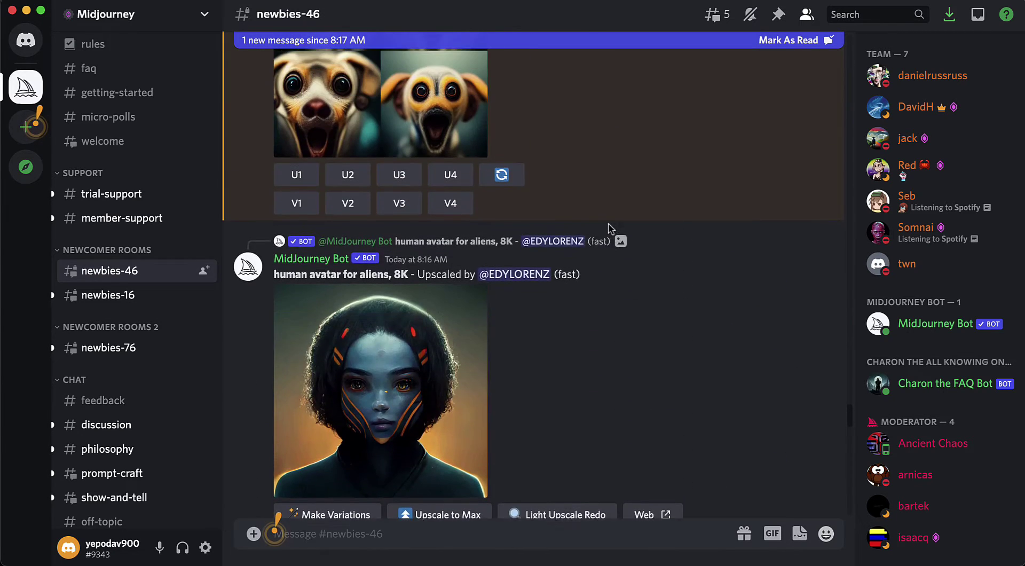
pyautogui.scroll(6, 611, 229)
pyautogui.scroll(-3, 610, 229)
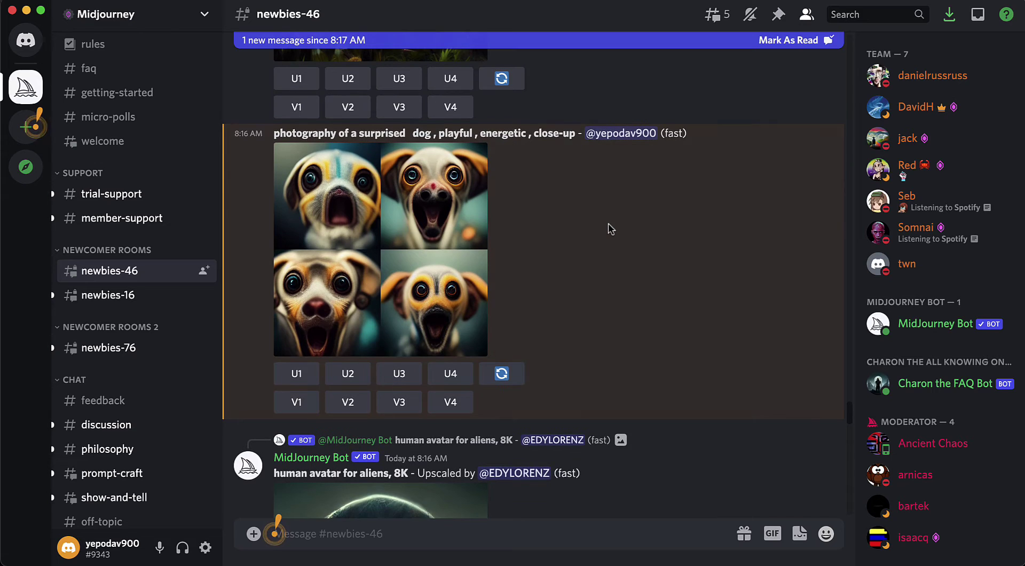
# Step: Highlight the prompt text and the requesting account's username on the surprised dog result in newbies-46
pyautogui.scroll(1, 610, 227)
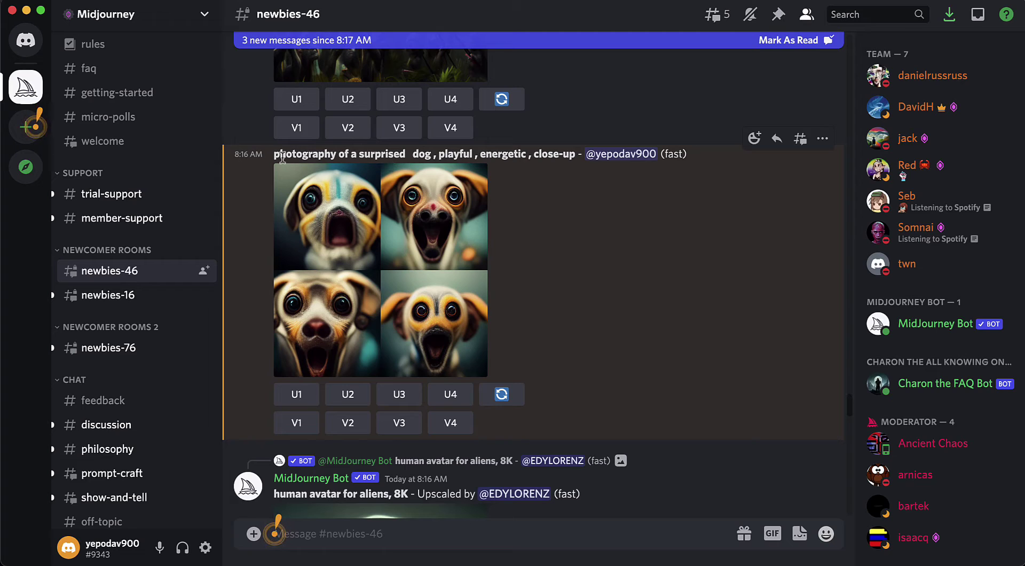
pyautogui.moveTo(272, 154); pyautogui.dragTo(541, 149)
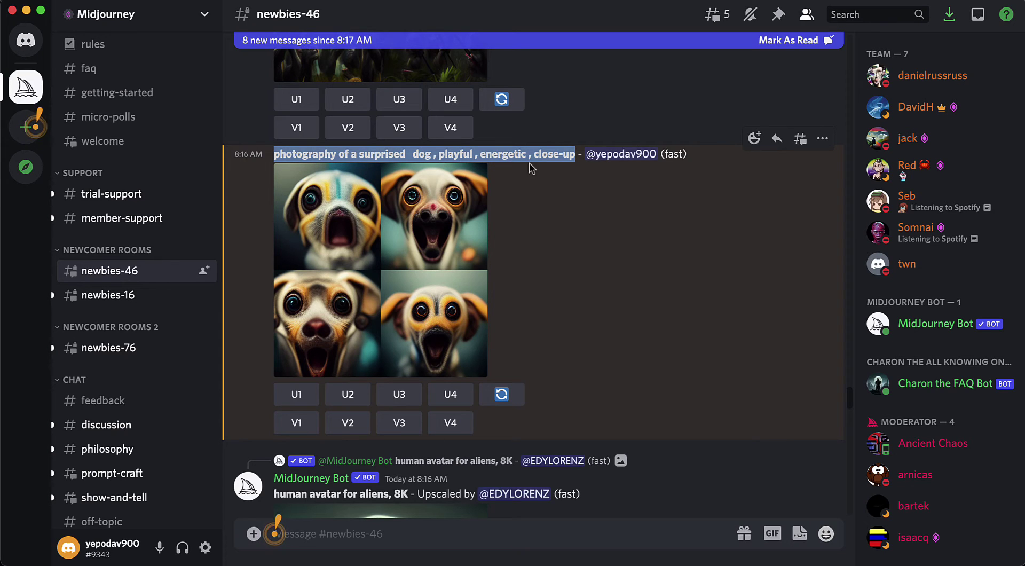
pyautogui.click(562, 158)
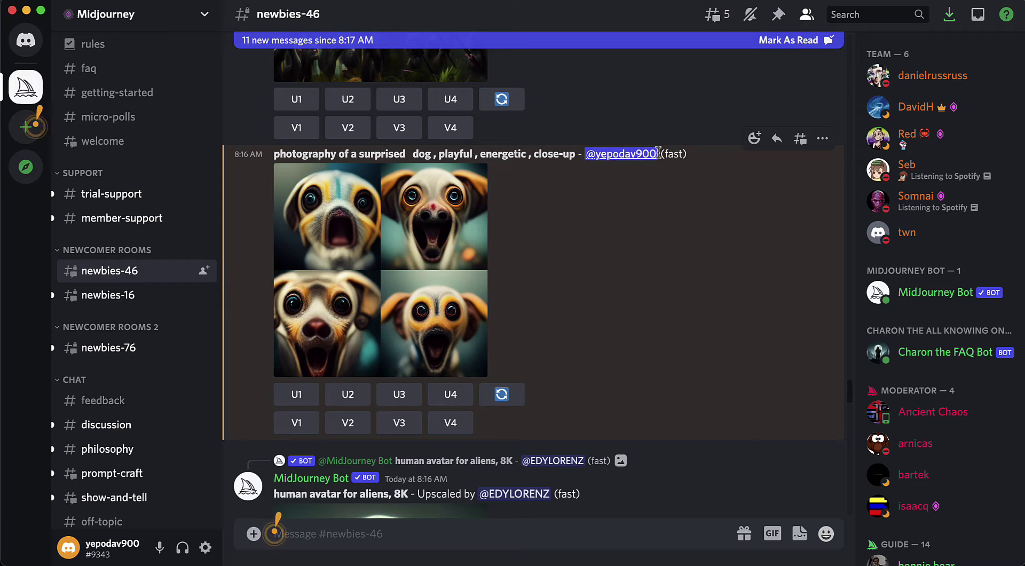
pyautogui.moveTo(658, 154); pyautogui.dragTo(613, 154)
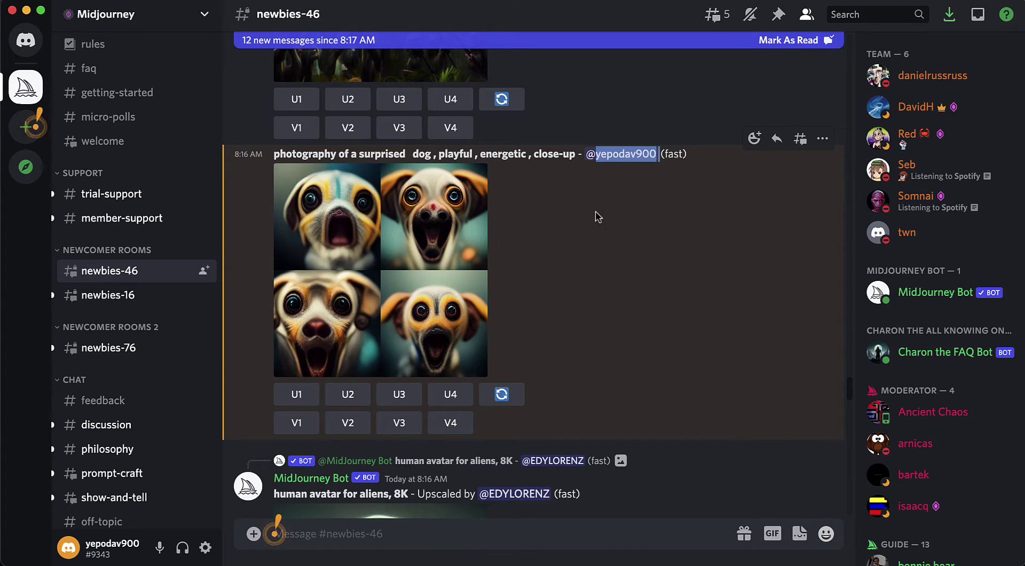
# Step: Search the newbies-46 channel for messages containing the account's own username
pyautogui.press('super+f')
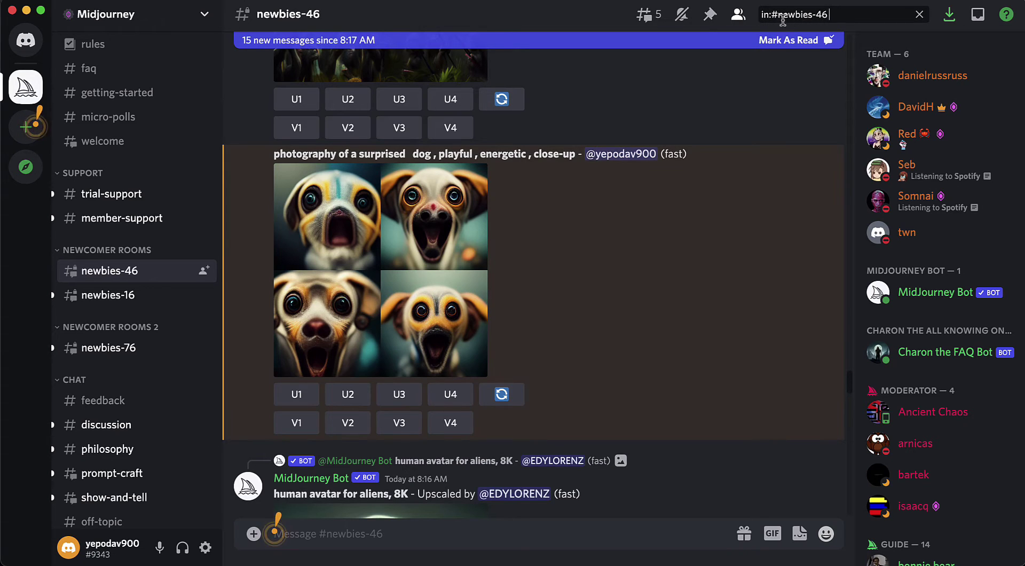
pyautogui.click(920, 15)
pyautogui.click(851, 20)
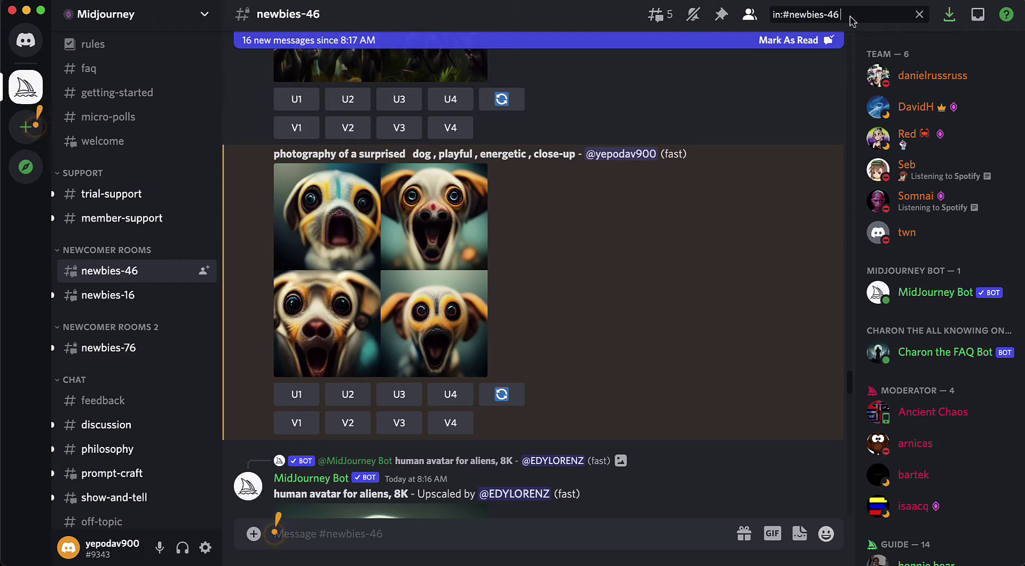
pyautogui.write('yepodav900')
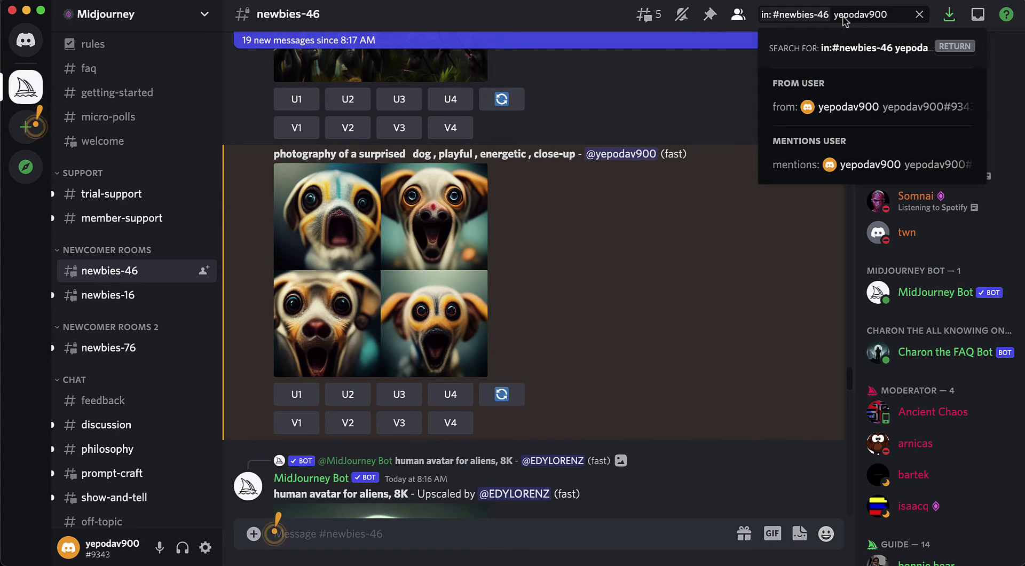
pyautogui.press('Return')
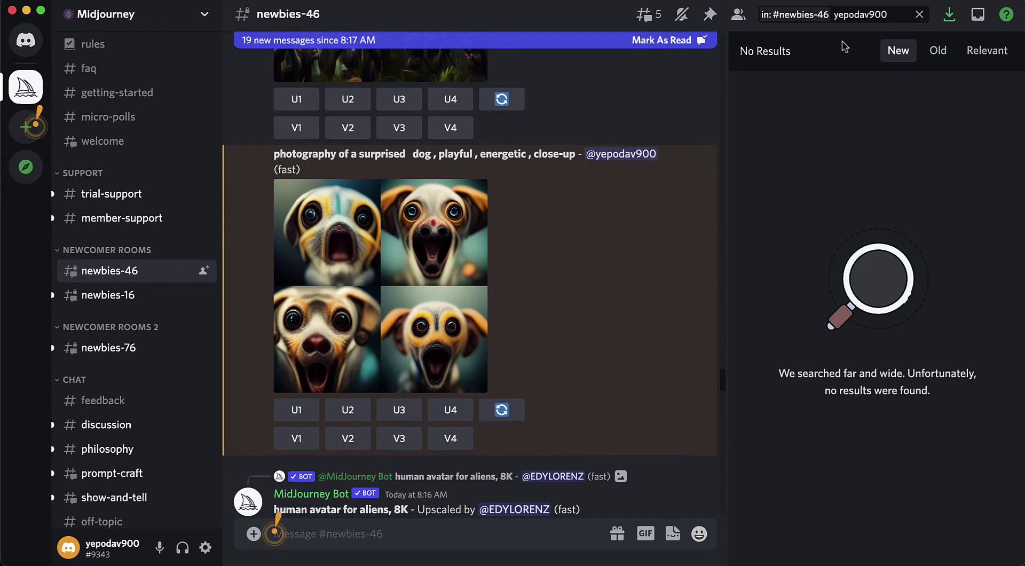
# Step: Repeat the channel search with @ before the username, try the Old and New orderings, and close the search
pyautogui.click(837, 18)
pyautogui.write('@')
pyautogui.press('Return')
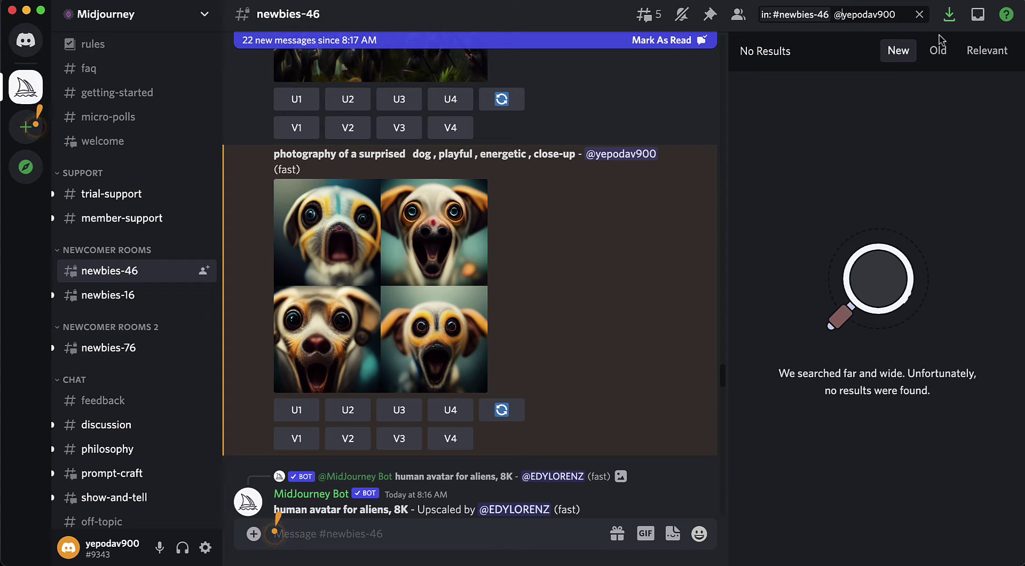
pyautogui.click(938, 51)
pyautogui.click(902, 52)
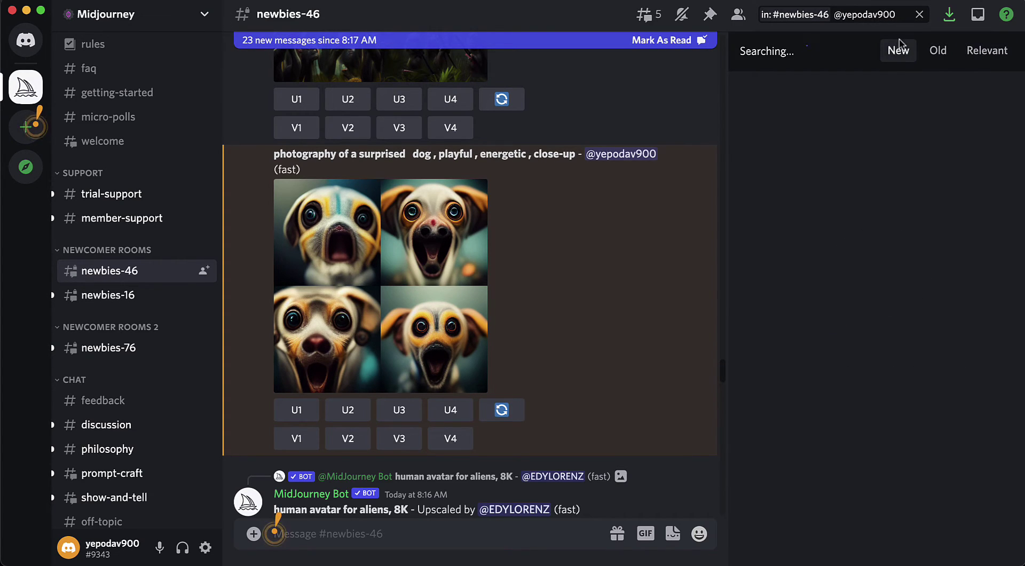
pyautogui.click(920, 15)
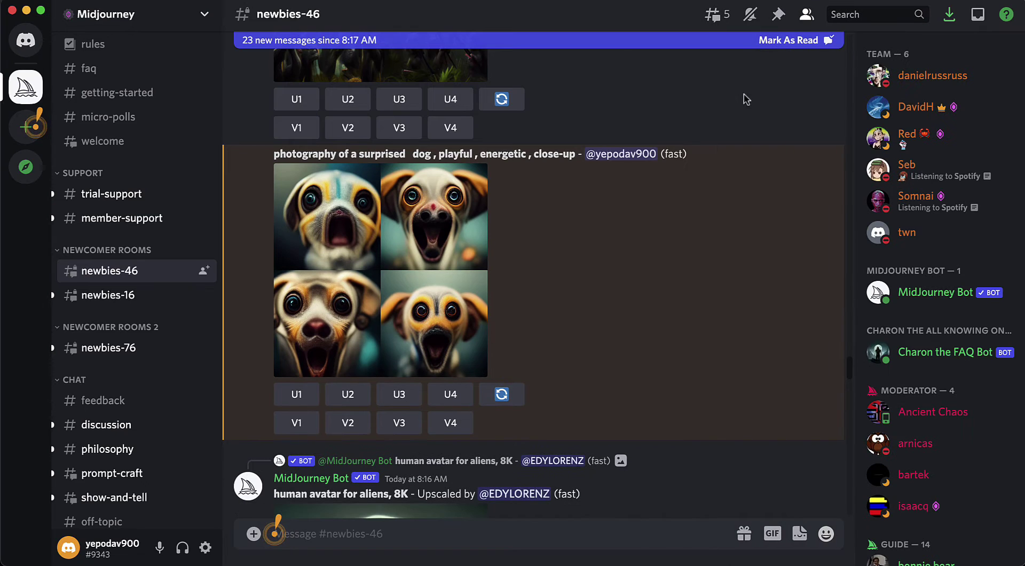
# Step: Review the surprised dog image grid together with the prompt text it was generated from
pyautogui.scroll(-1, 733, 107)
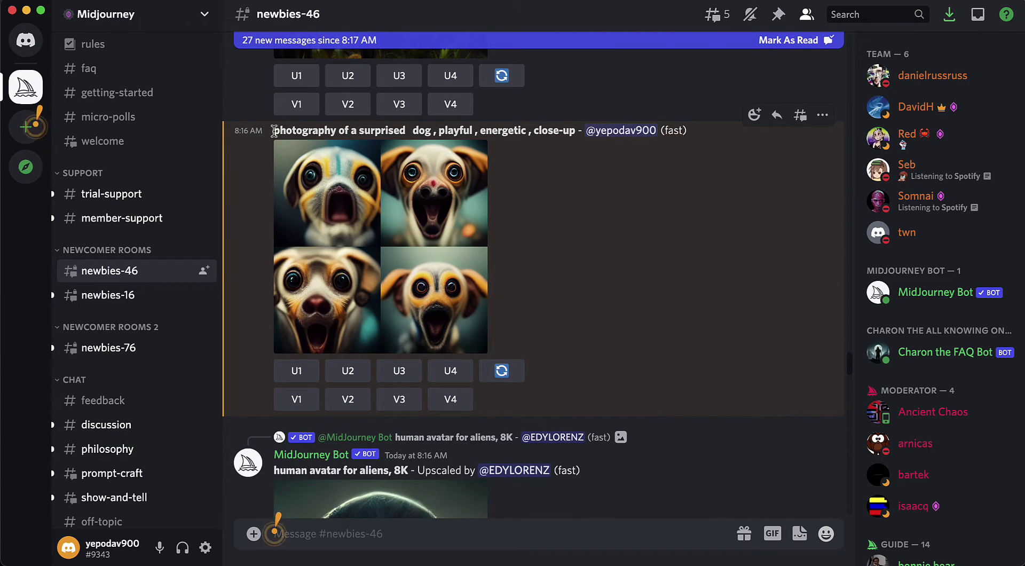
pyautogui.moveTo(274, 130); pyautogui.dragTo(556, 131)
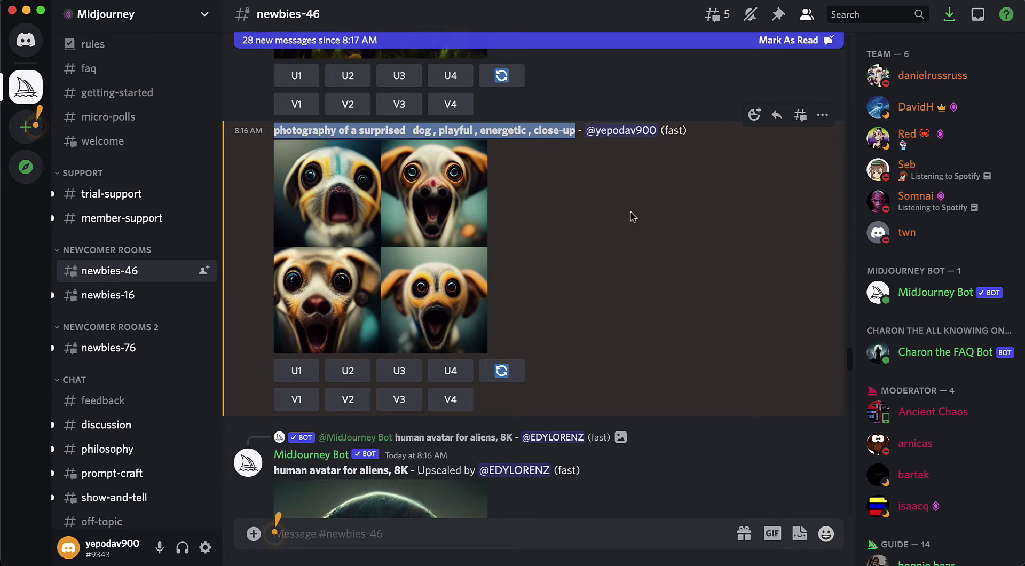
pyautogui.scroll(-1, 592, 253)
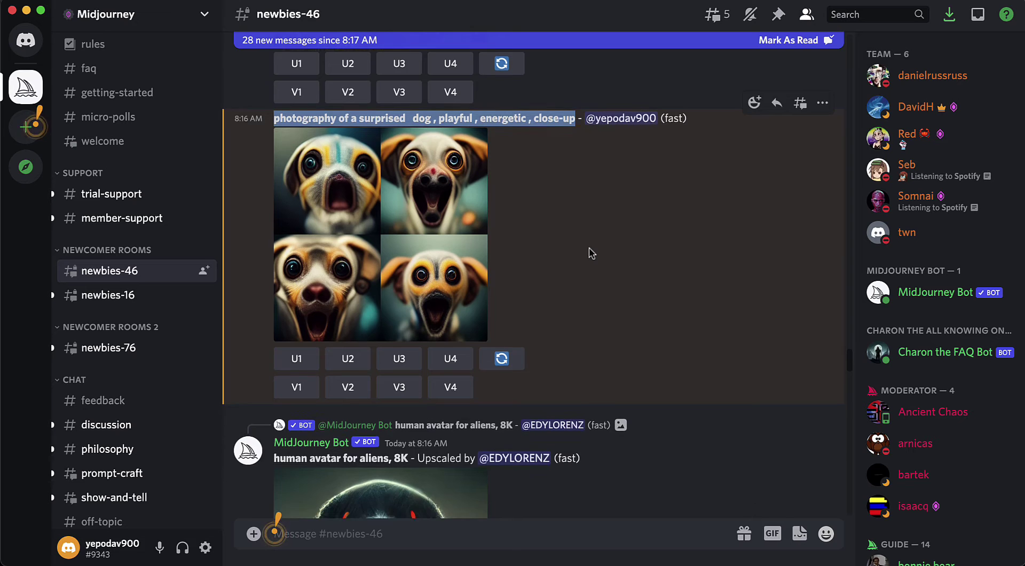
pyautogui.scroll(-3, 572, 192)
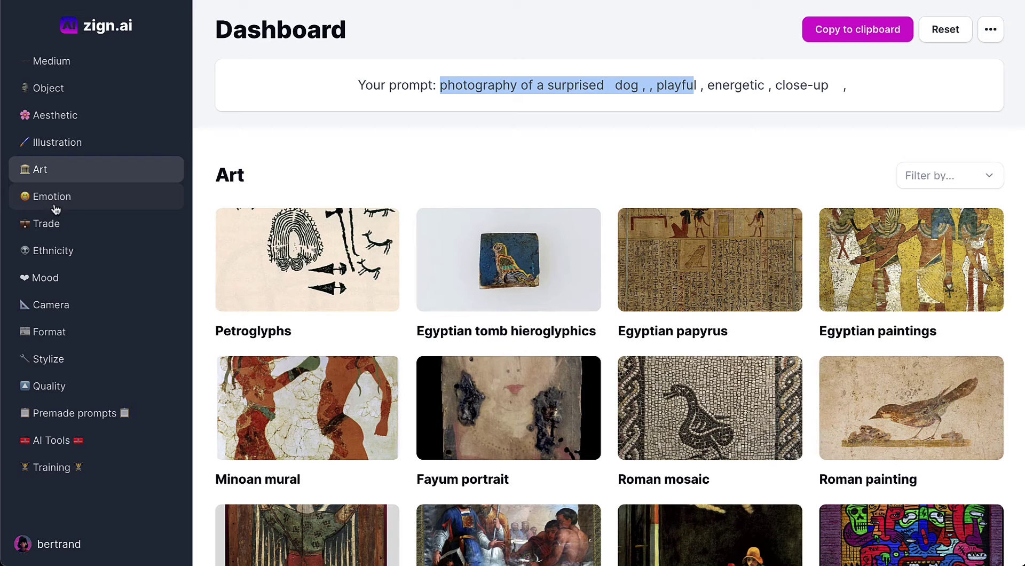
# Step: In zign.ai, reset the current prompt and choose illustration as the medium
pyautogui.scroll(-1, 572, 353)
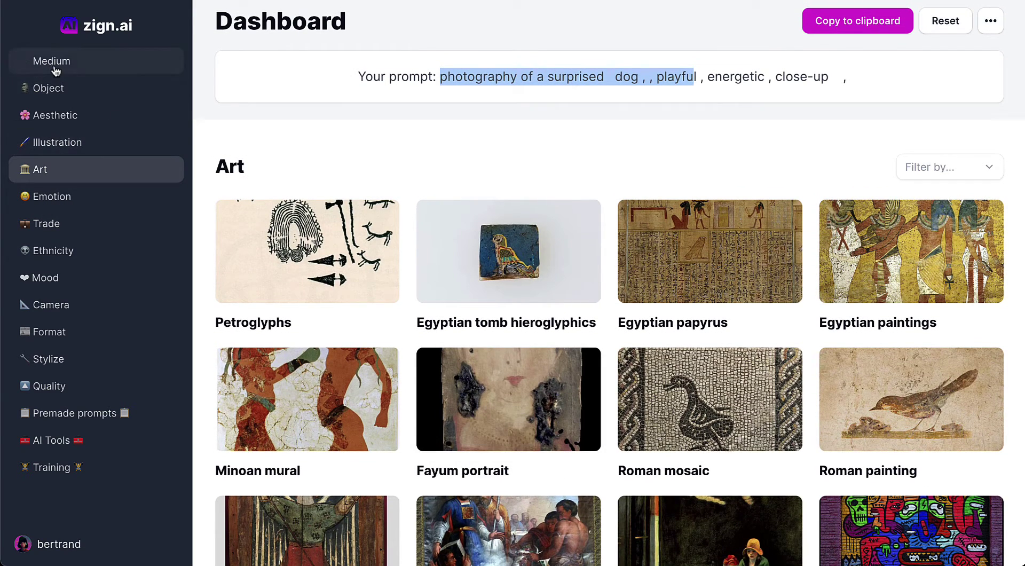
pyautogui.click(945, 22)
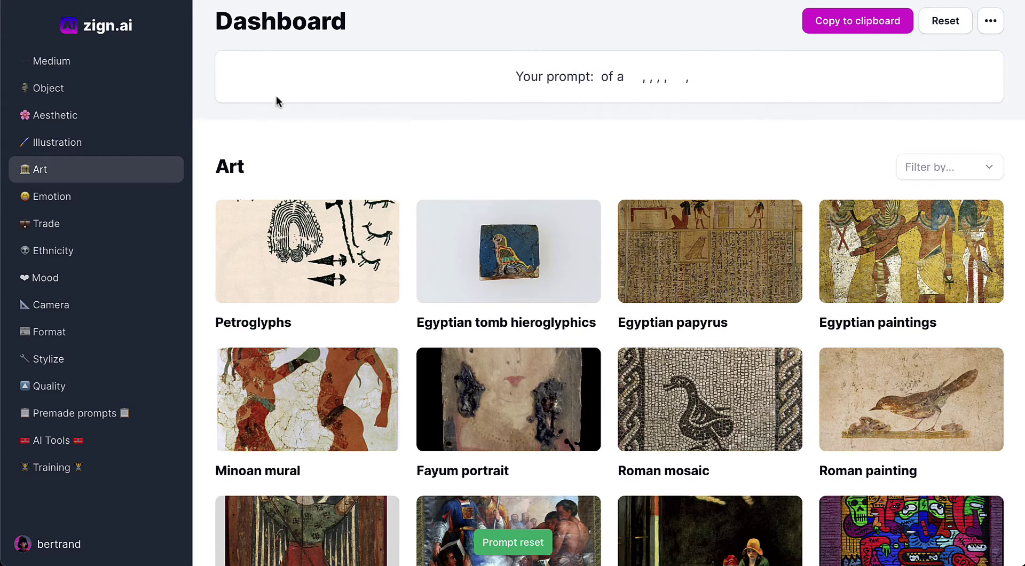
pyautogui.click(80, 61)
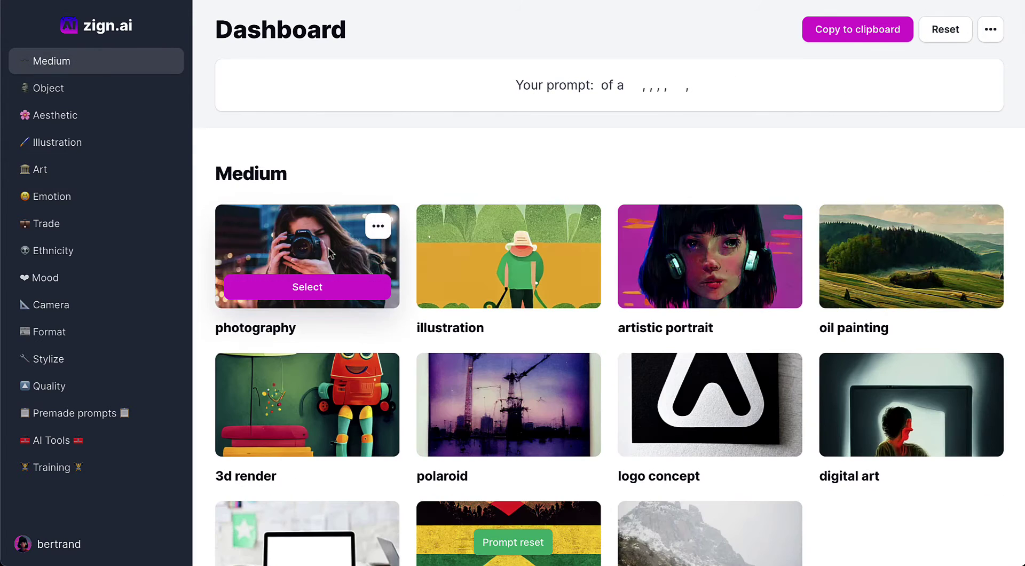
pyautogui.moveTo(501, 277)
pyautogui.scroll(-1, 502, 277)
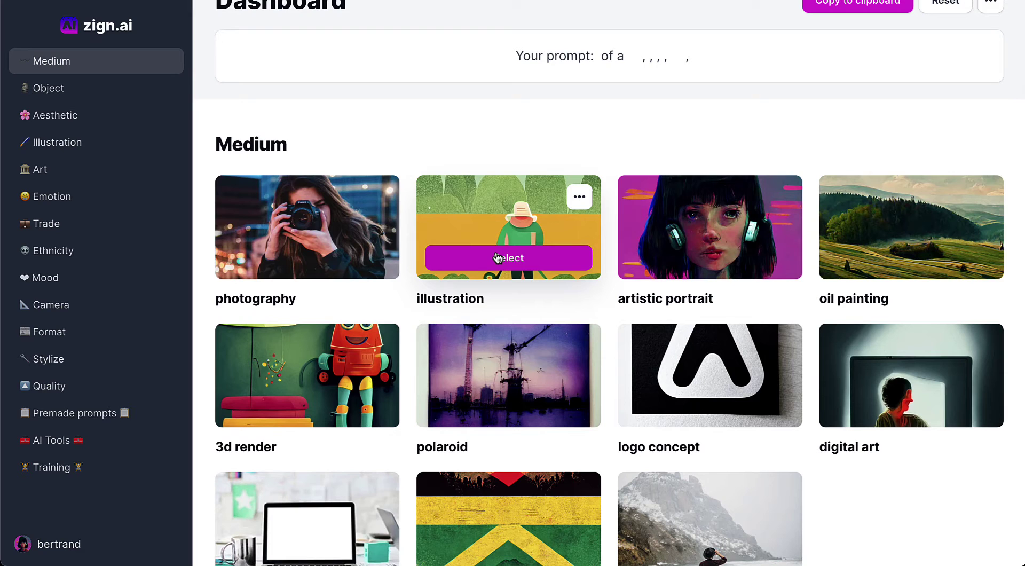
pyautogui.click(492, 257)
# Step: Add woman as the object and happy as the emotion to the prompt
pyautogui.click(89, 93)
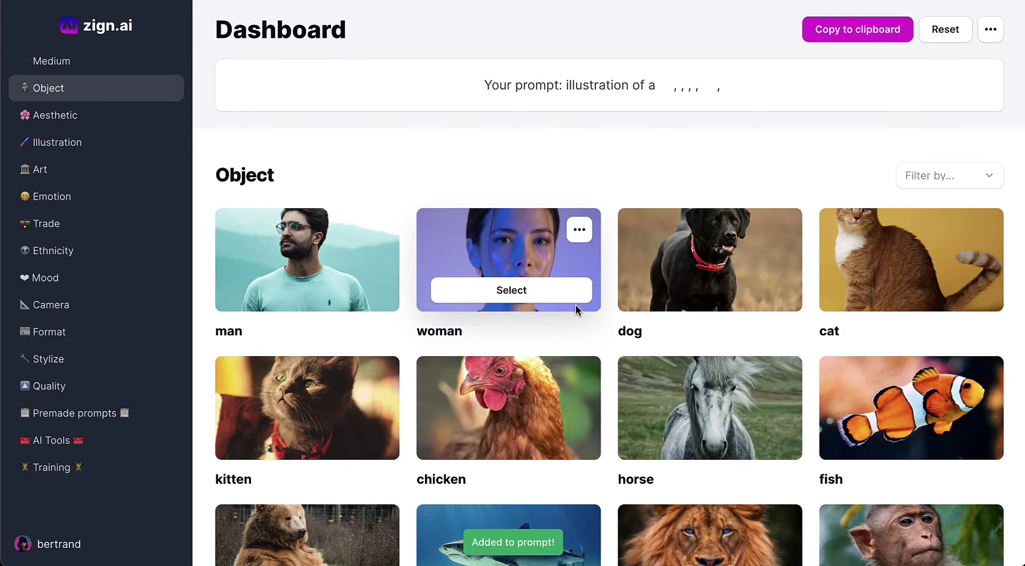
pyautogui.click(526, 290)
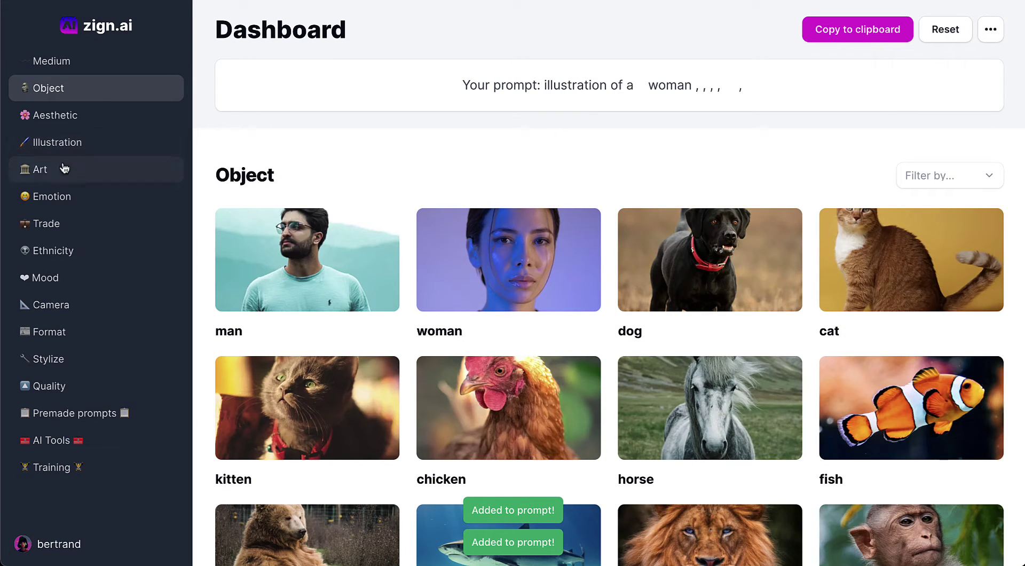
pyautogui.click(59, 199)
pyautogui.moveTo(435, 305)
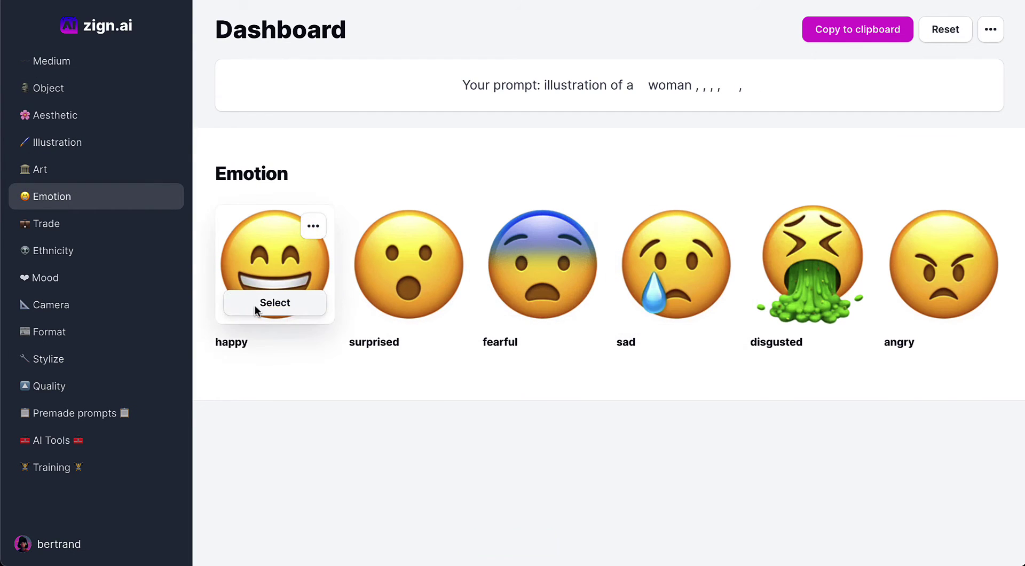
pyautogui.click(258, 304)
# Step: Add the Egyptian tomb hieroglyphics style from the ancient art collection to the prompt
pyautogui.click(50, 170)
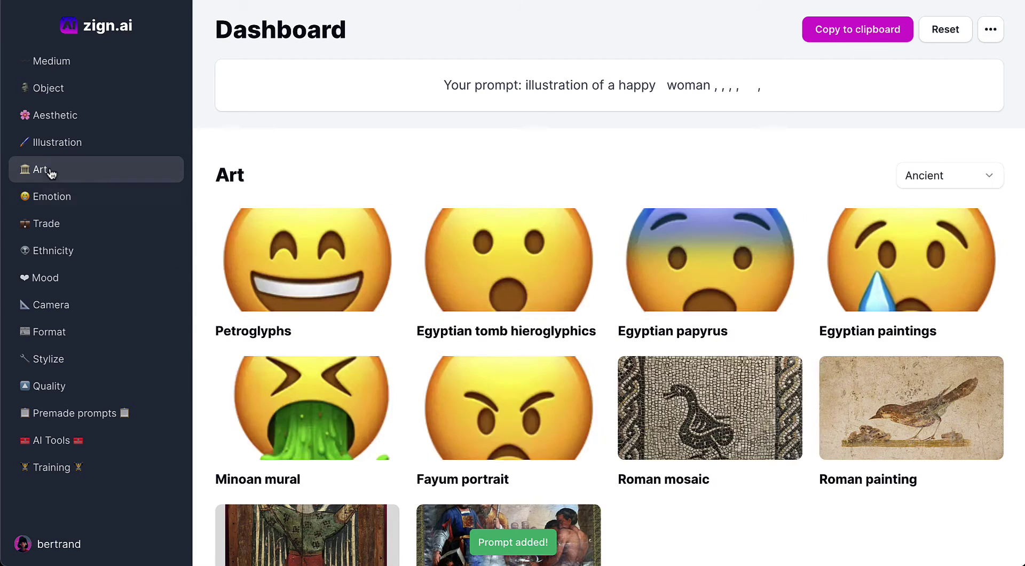
pyautogui.moveTo(679, 308)
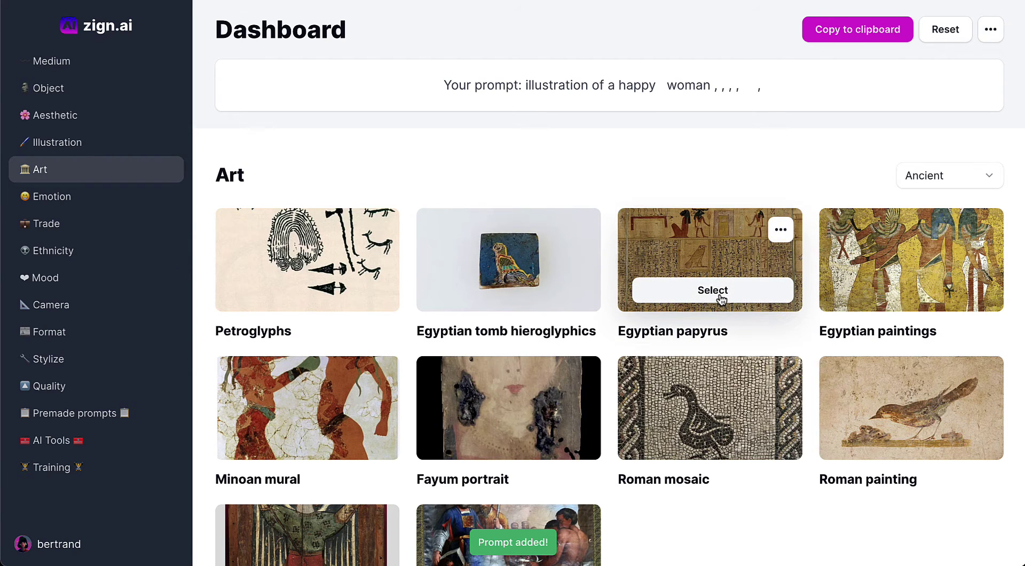
pyautogui.scroll(-2, 722, 300)
pyautogui.scroll(-3, 722, 300)
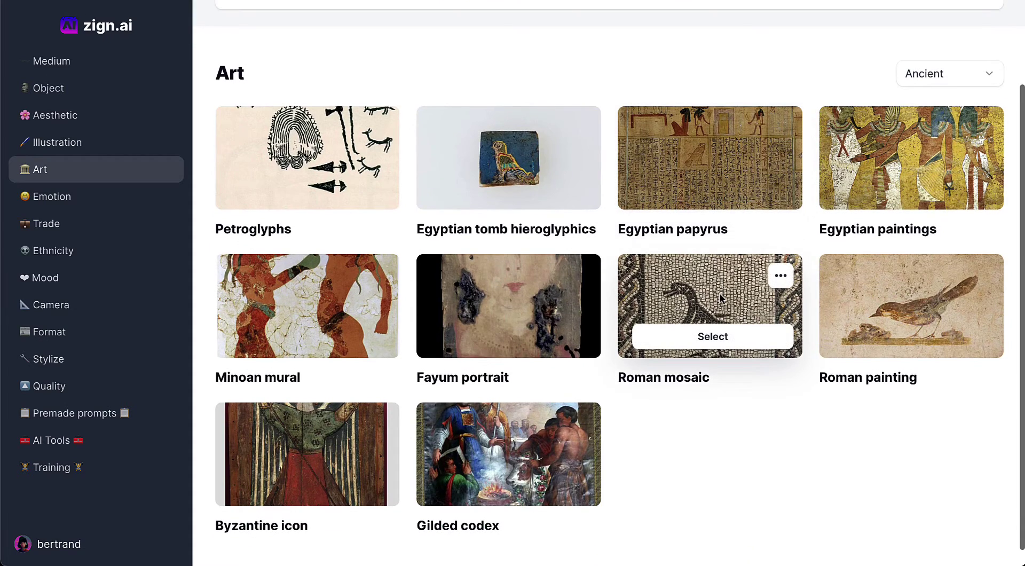
pyautogui.scroll(-1, 719, 295)
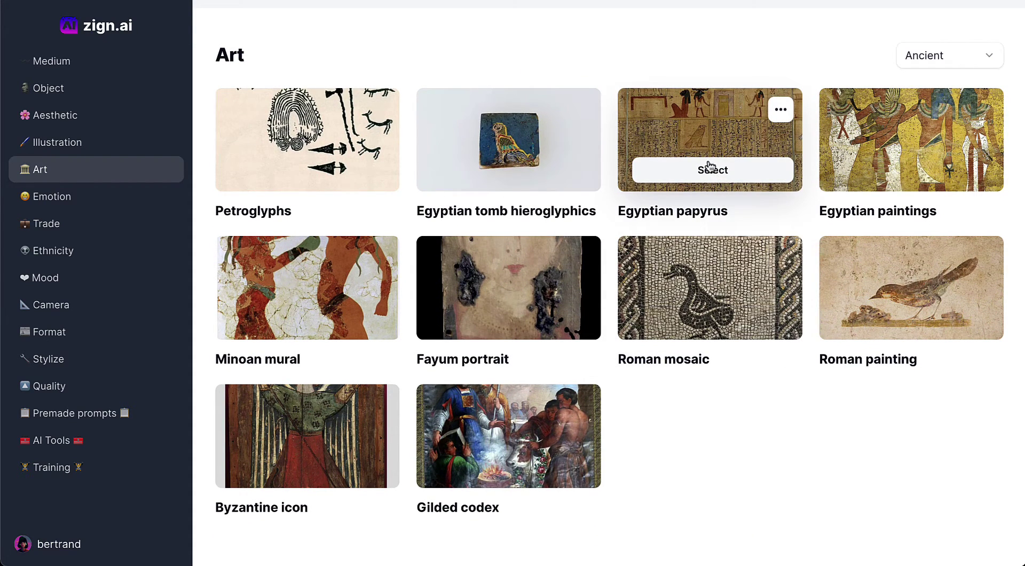
pyautogui.click(520, 169)
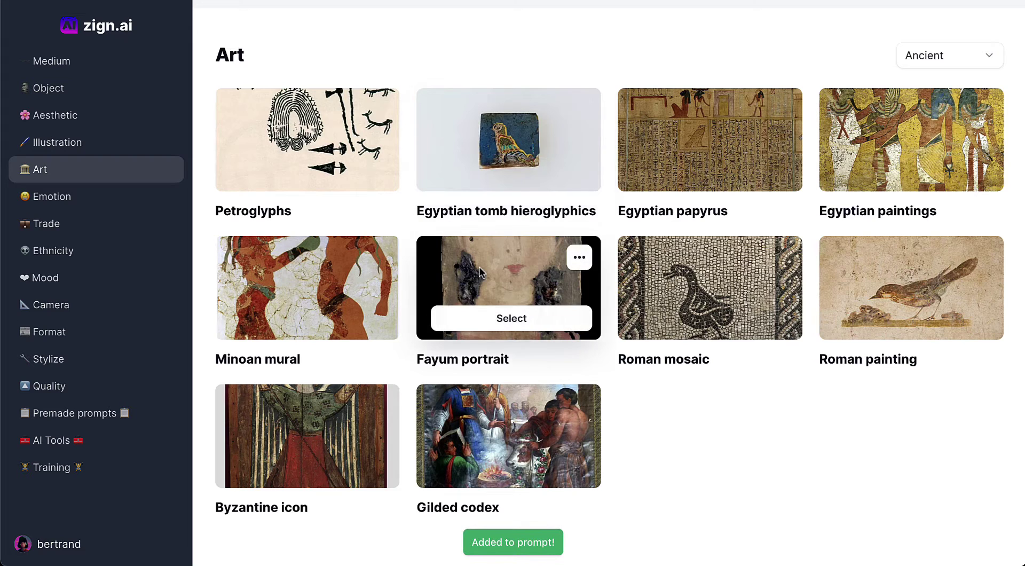
# Step: Copy the finished prompt text from "illustration of a happy woman" through "Egyptian tomb hieroglyphics"
pyautogui.scroll(3, 610, 136)
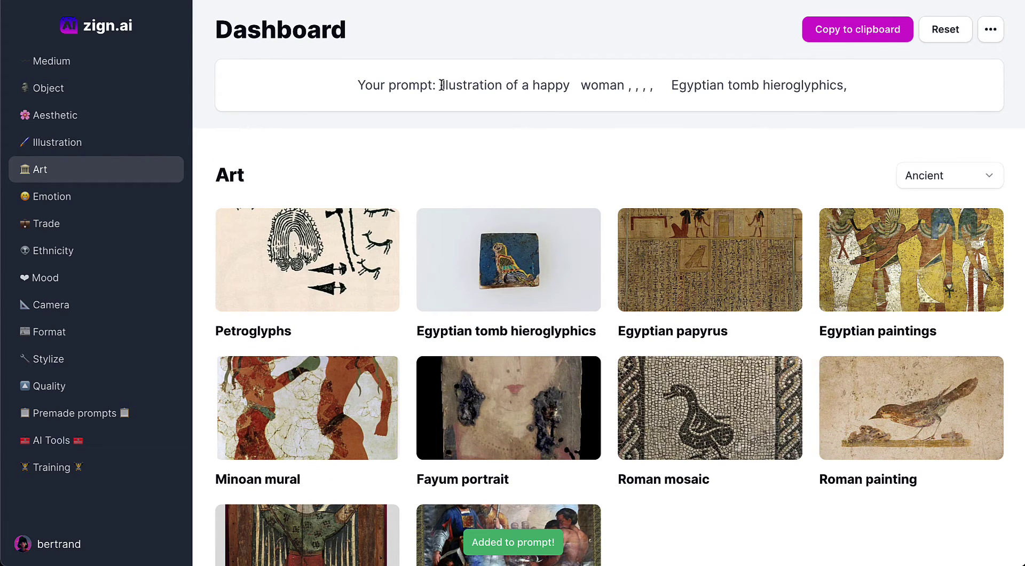
pyautogui.moveTo(438, 85); pyautogui.dragTo(844, 84)
pyautogui.press('super+c')
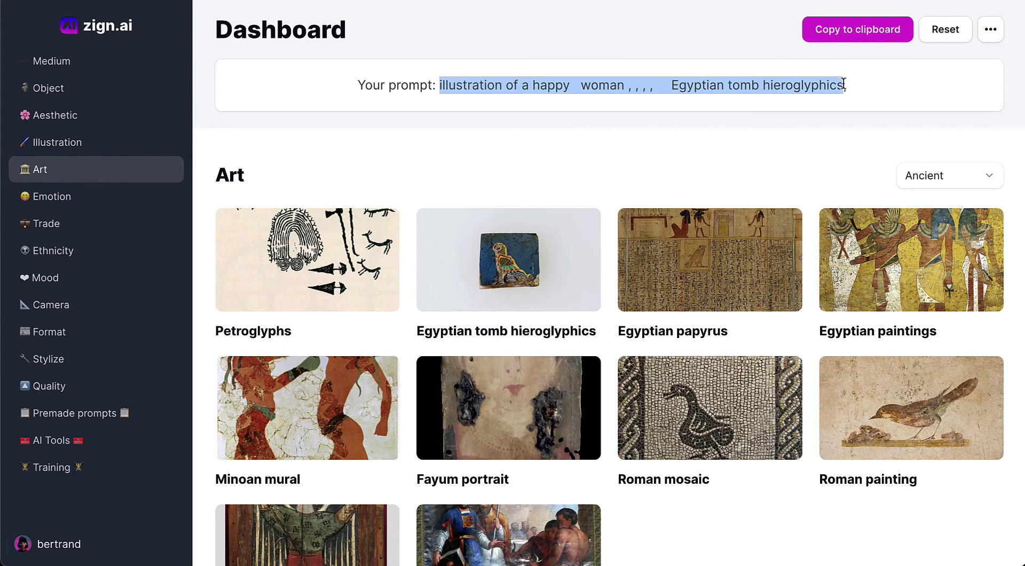
# Step: Switch to Discord, start an /imagine command in newbies-46, and paste the copied happy woman prompt into it
pyautogui.click(543, 525)
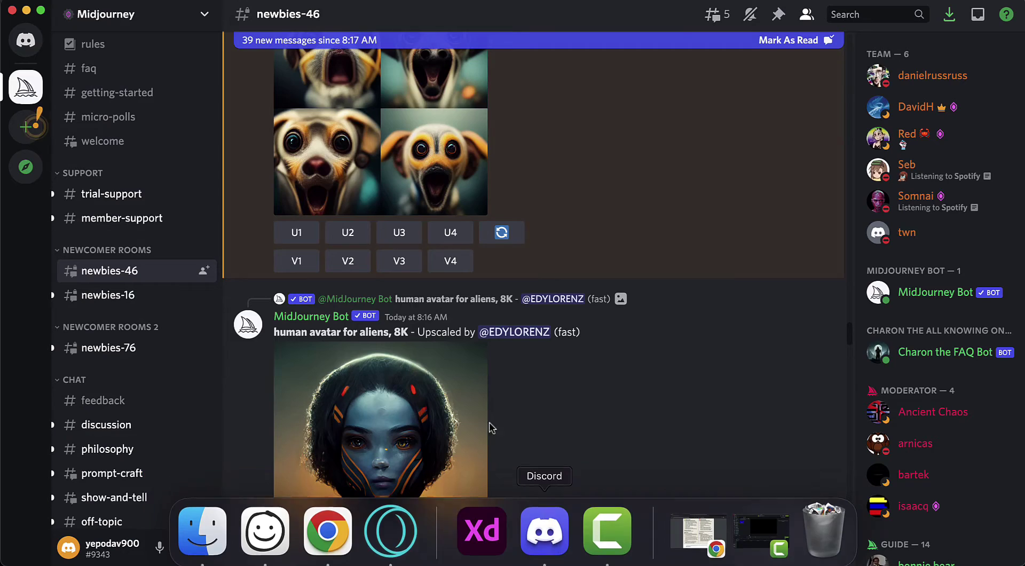
pyautogui.scroll(-15, 451, 506)
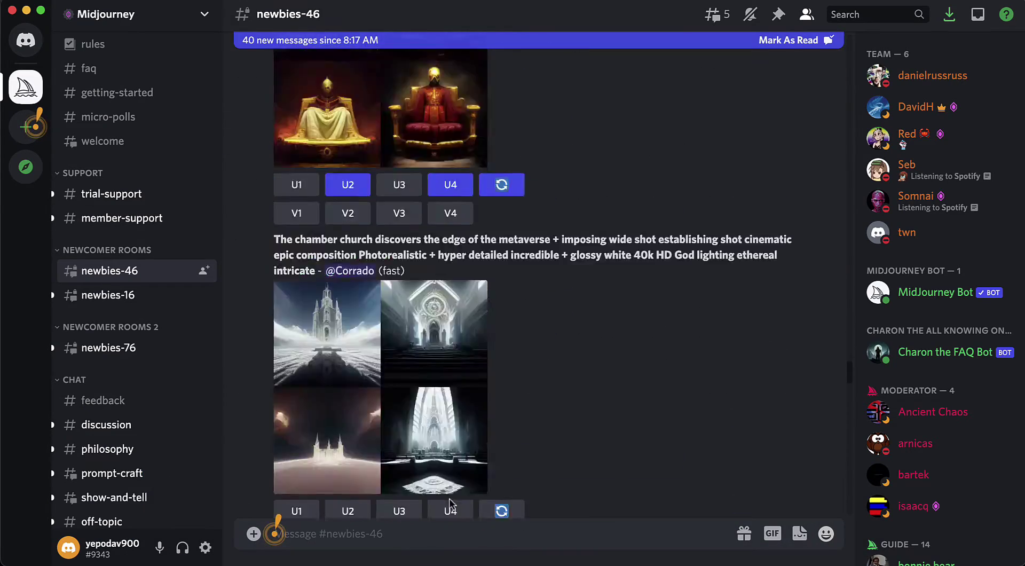
pyautogui.scroll(-15, 451, 506)
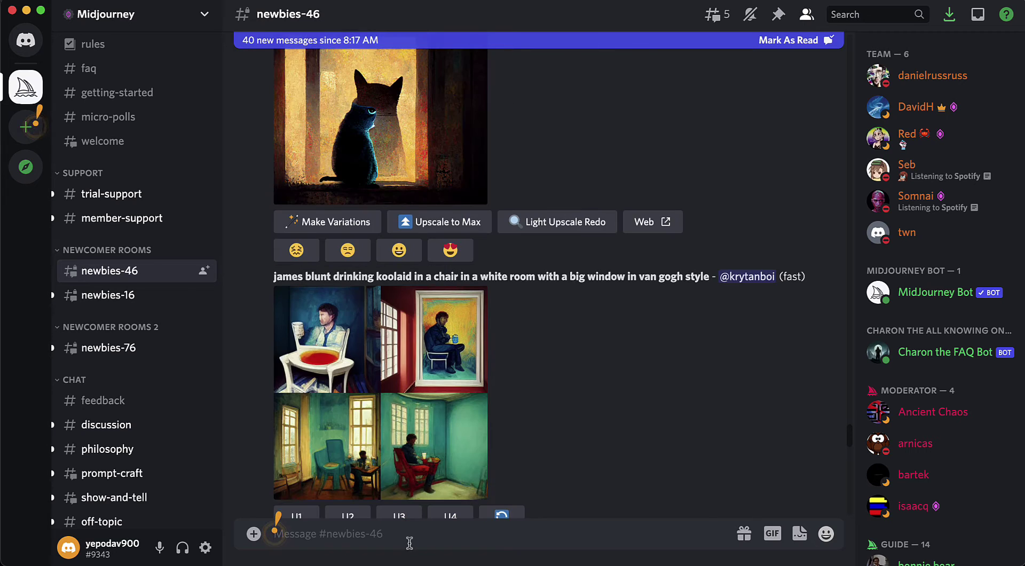
pyautogui.click(274, 533)
pyautogui.write('/')
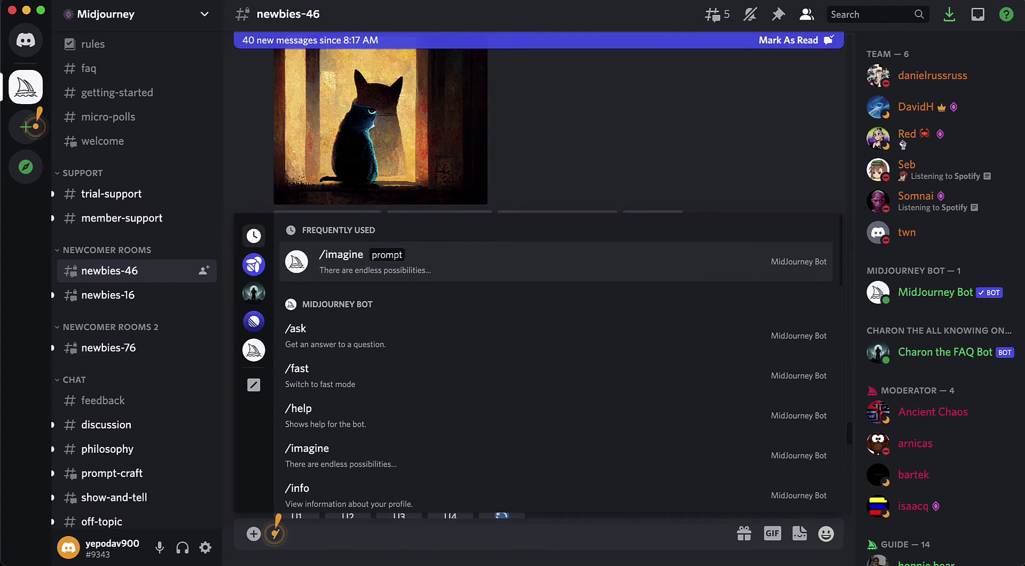
pyautogui.write('ima')
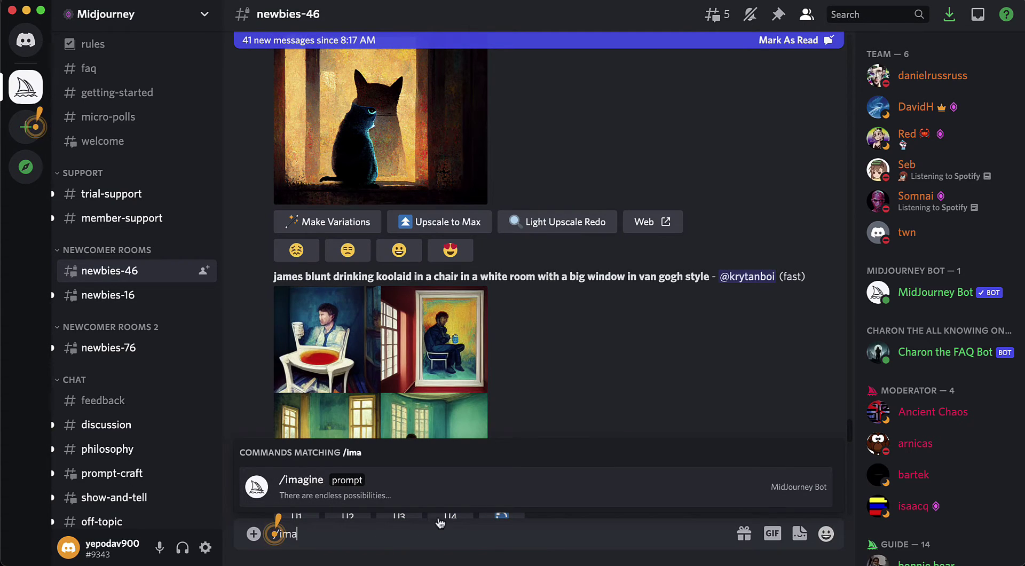
pyautogui.click(445, 498)
pyautogui.press('super+v')
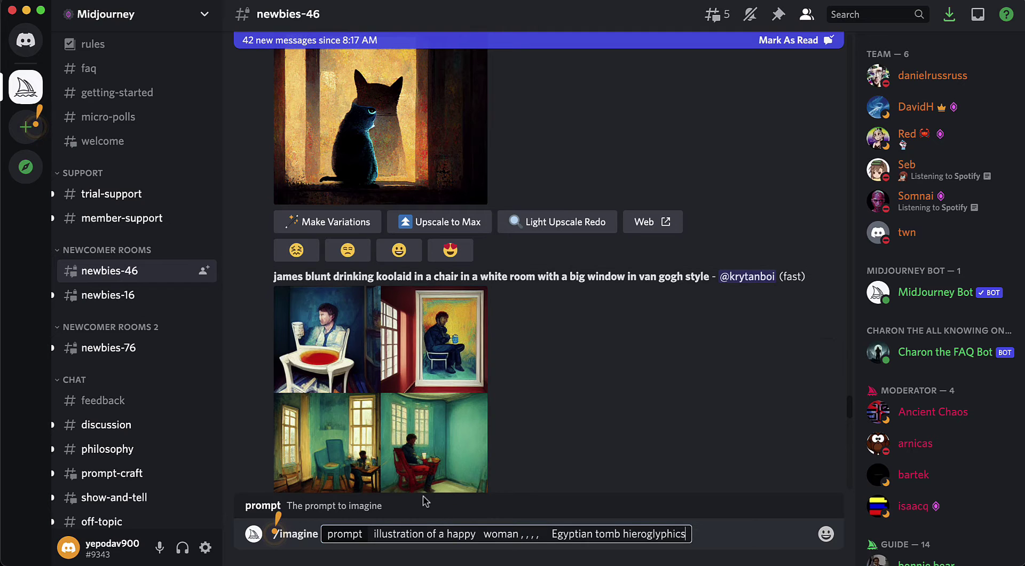
# Step: Remove the surplus commas from the pasted prompt and submit it as "illustration of a happy woman, Egyptian tomb hieroglyphics"
pyautogui.press('BackSpace')
pyautogui.press('BackSpace')
pyautogui.press('BackSpace')
pyautogui.press('BackSpace')
pyautogui.press('BackSpace')
pyautogui.press('BackSpace')
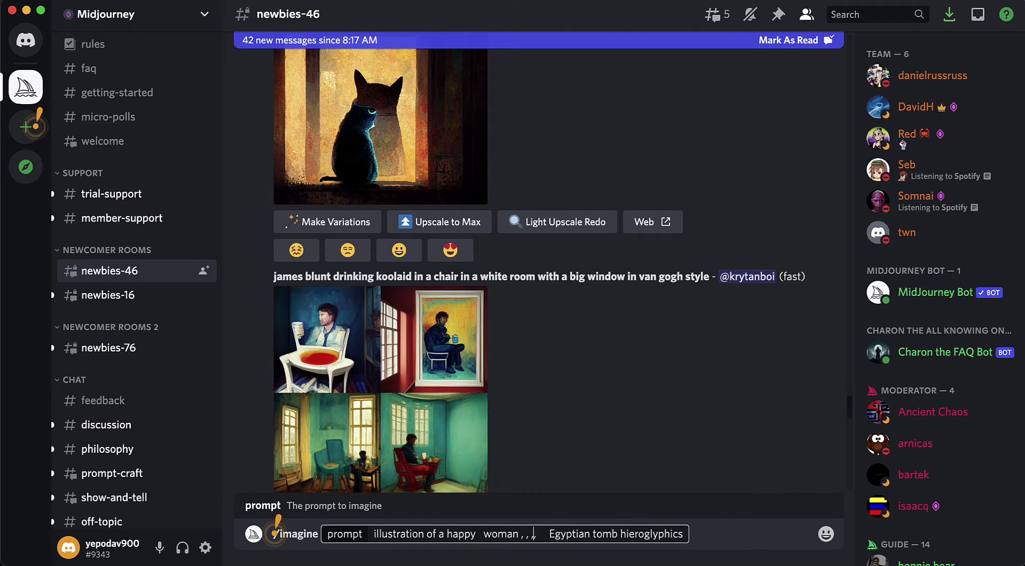
pyautogui.press('Return')
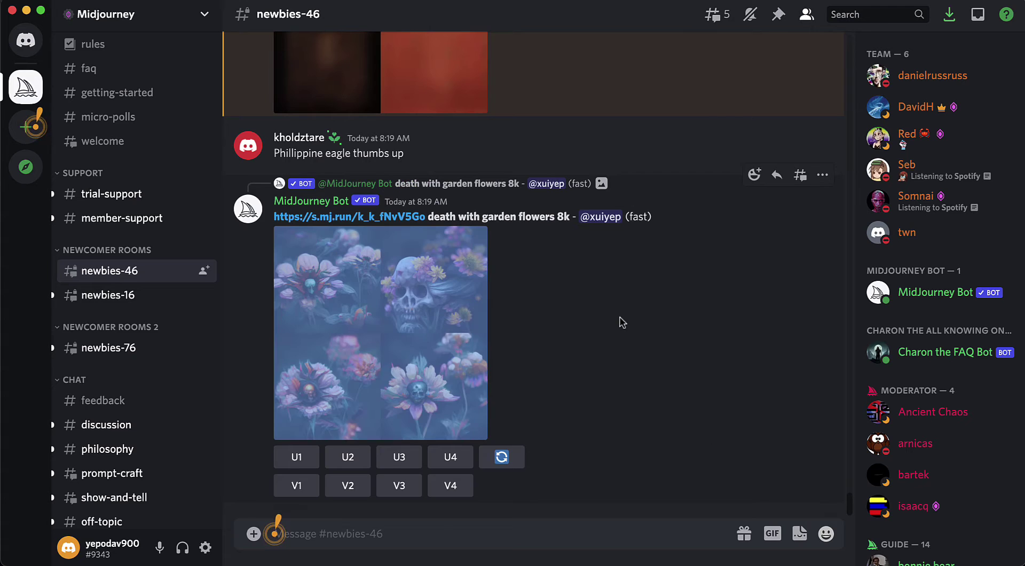
# Step: Find the submitted happy woman job in the channel and check its progress
pyautogui.scroll(5, 619, 320)
pyautogui.scroll(1, 620, 321)
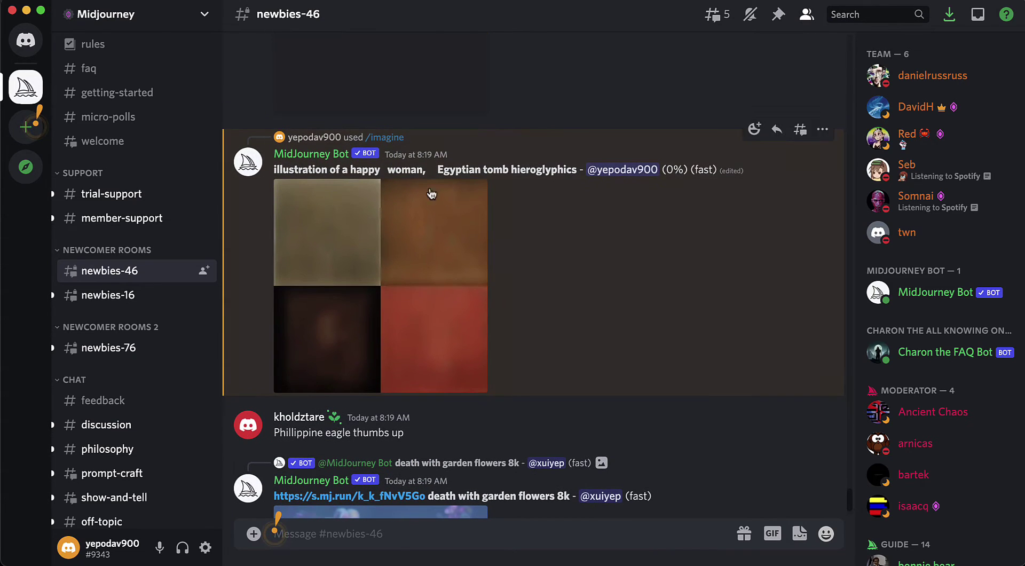
pyautogui.scroll(1, 526, 227)
pyautogui.scroll(1, 526, 227)
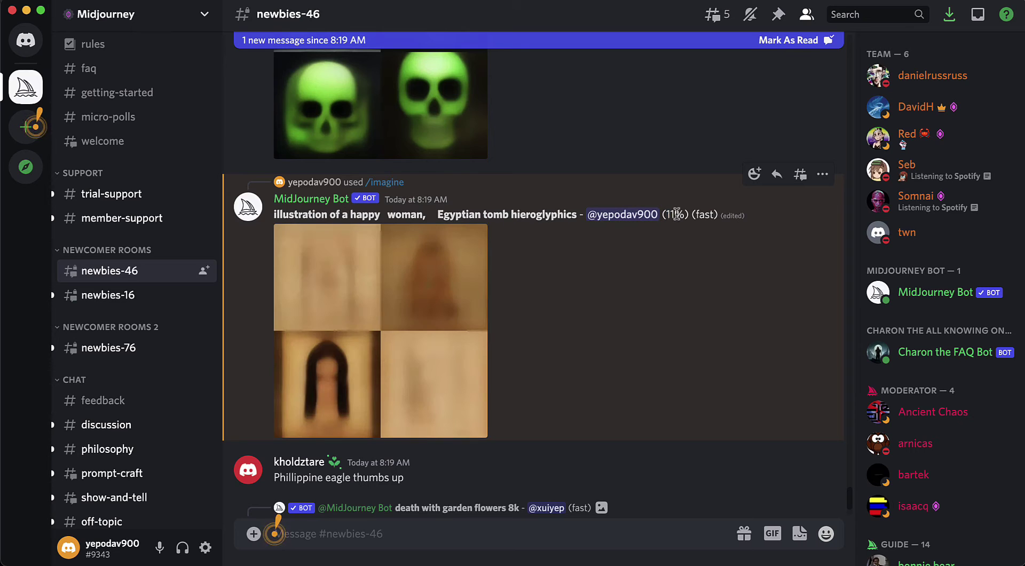
pyautogui.click(622, 216)
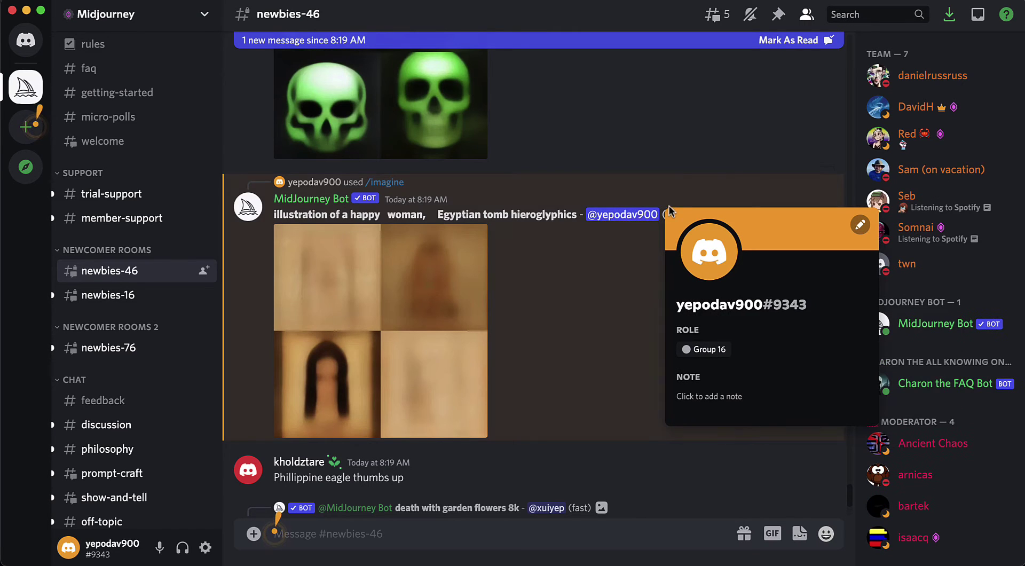
pyautogui.click(538, 215)
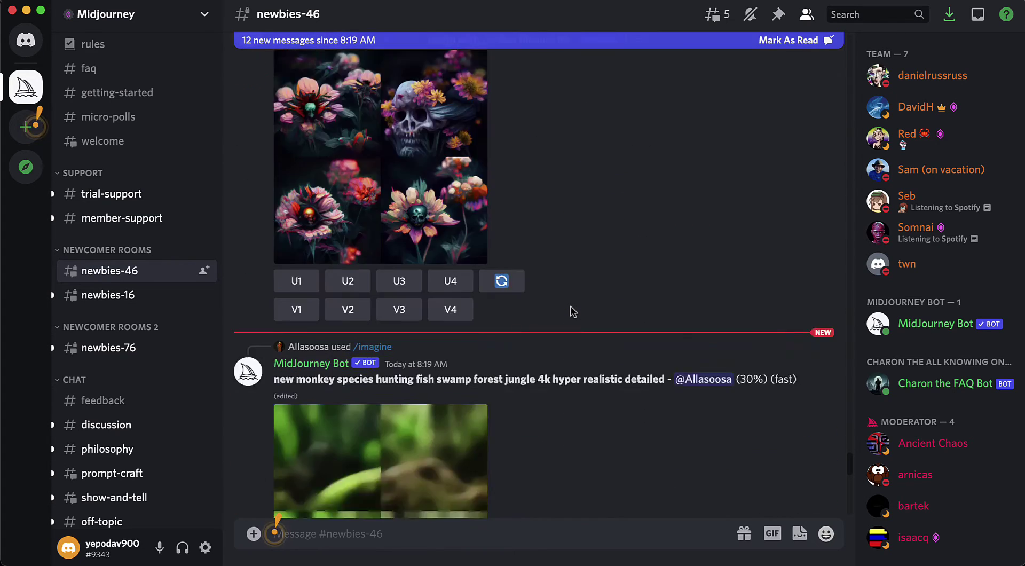
# Step: Look through the newbies-46 messages for the finished happy woman image grid
pyautogui.scroll(8, 573, 312)
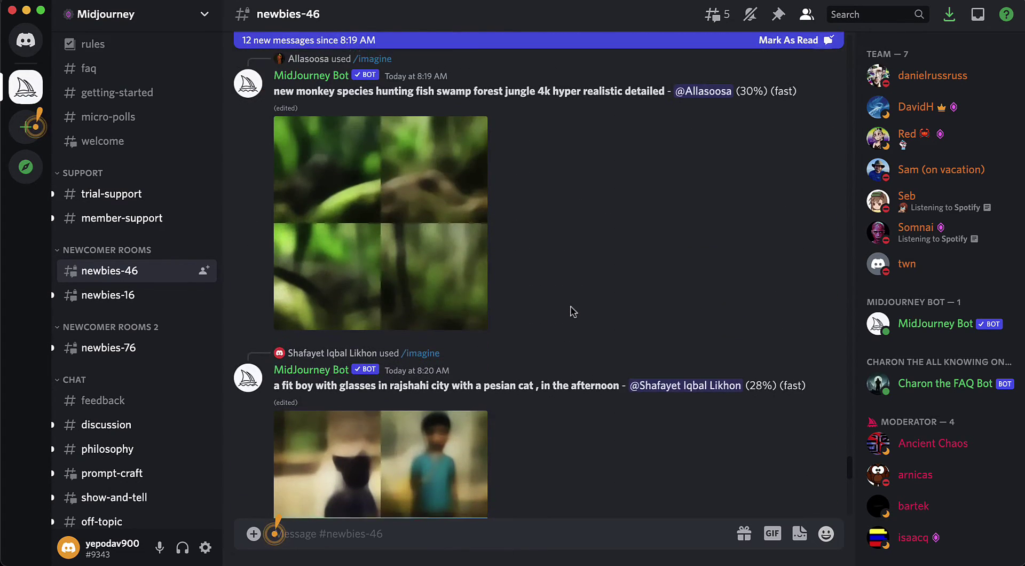
pyautogui.scroll(10, 573, 312)
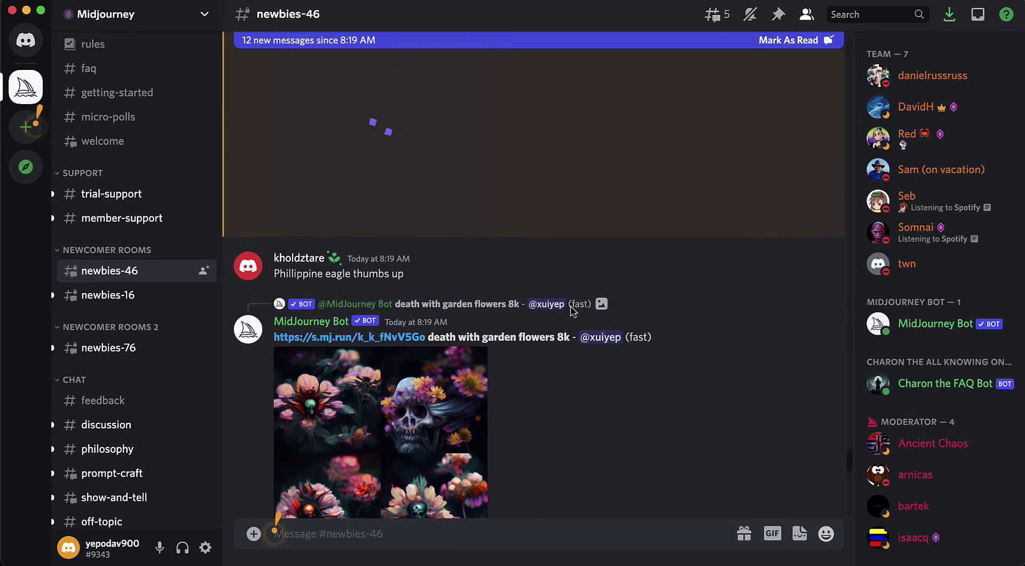
pyautogui.scroll(1, 573, 312)
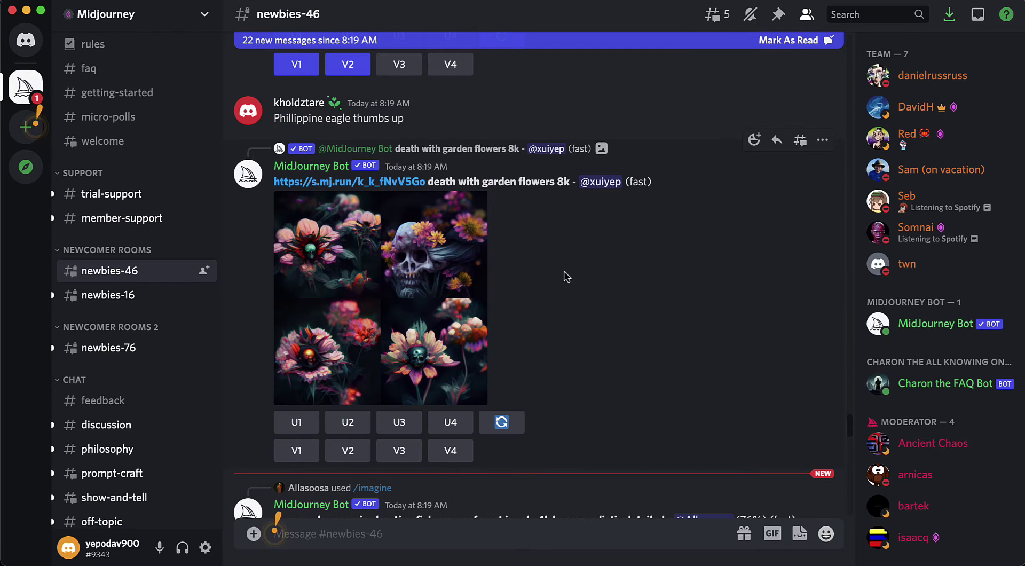
pyautogui.scroll(-20, 566, 276)
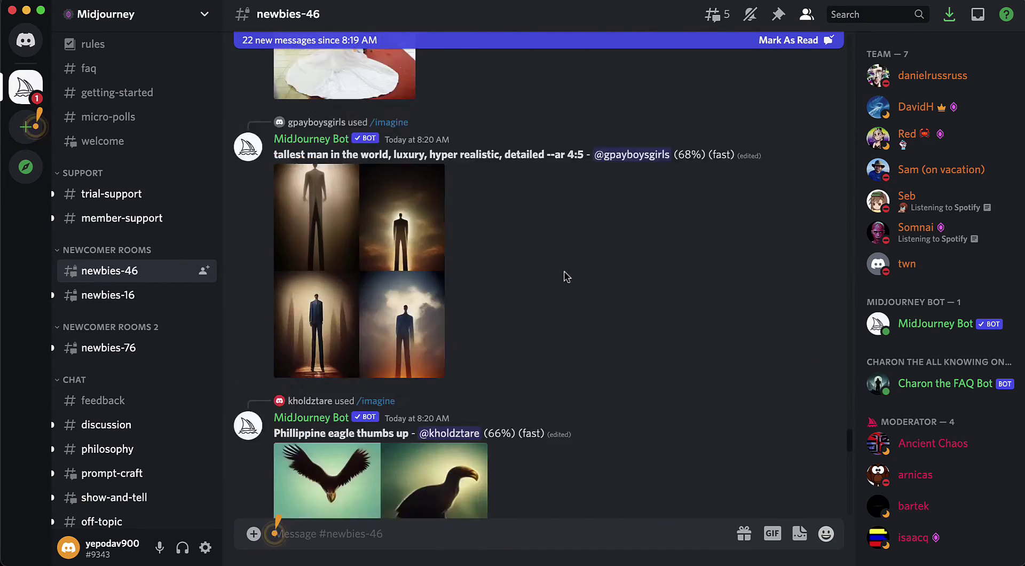
pyautogui.scroll(-20, 567, 276)
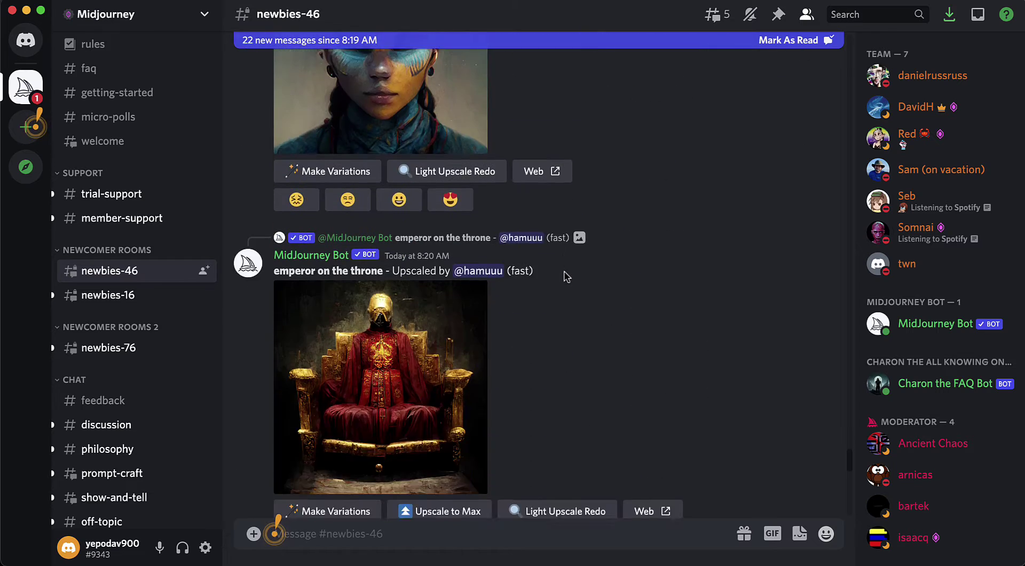
pyautogui.scroll(-20, 567, 276)
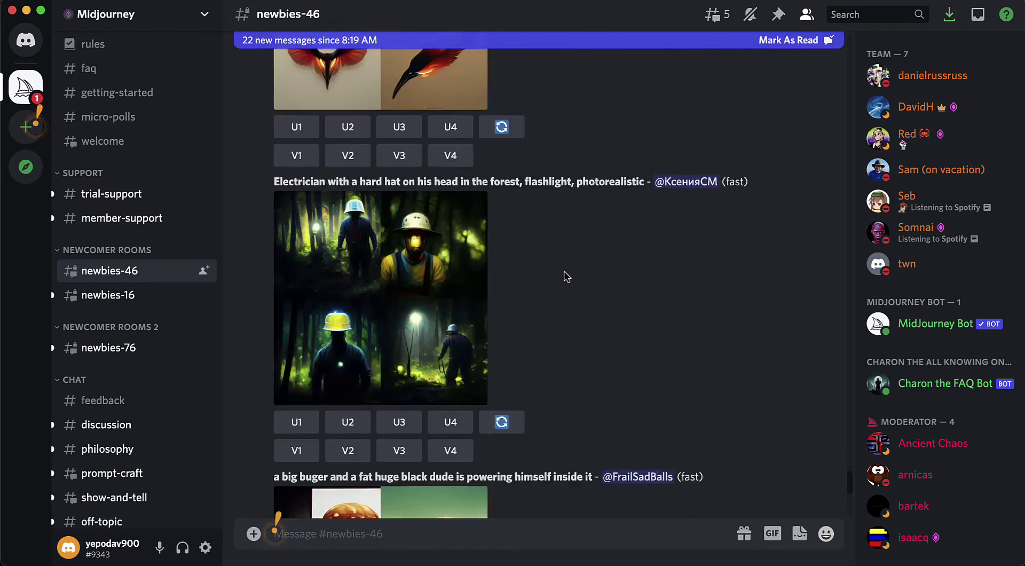
pyautogui.scroll(-20, 566, 276)
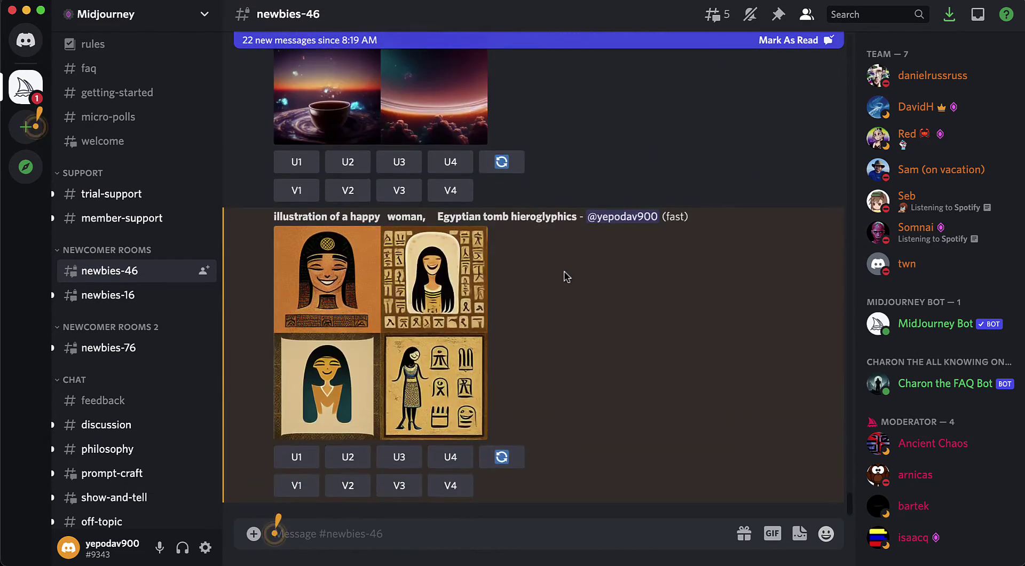
pyautogui.scroll(-5, 566, 276)
pyautogui.scroll(15, 377, 286)
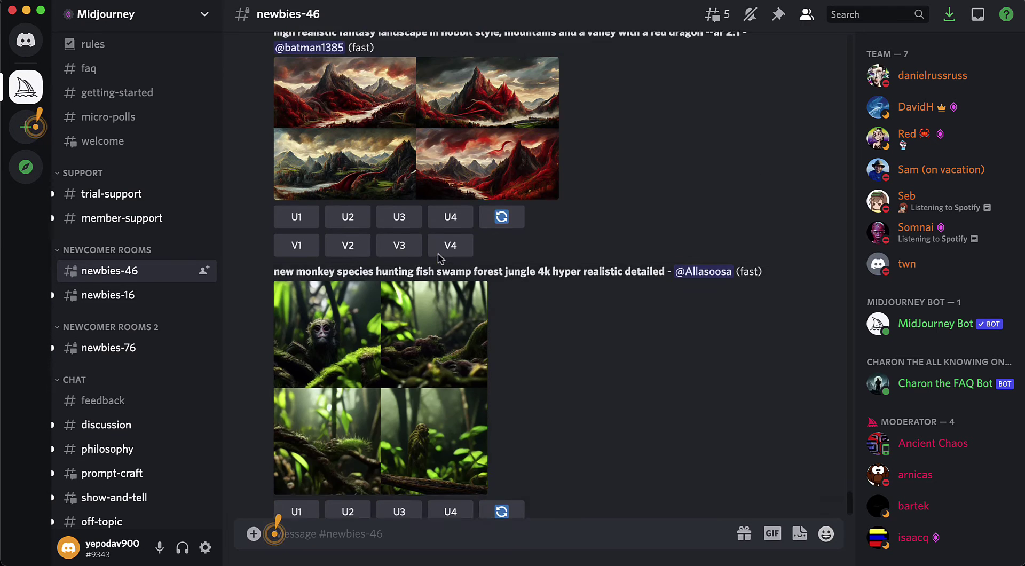
pyautogui.scroll(-10, 438, 259)
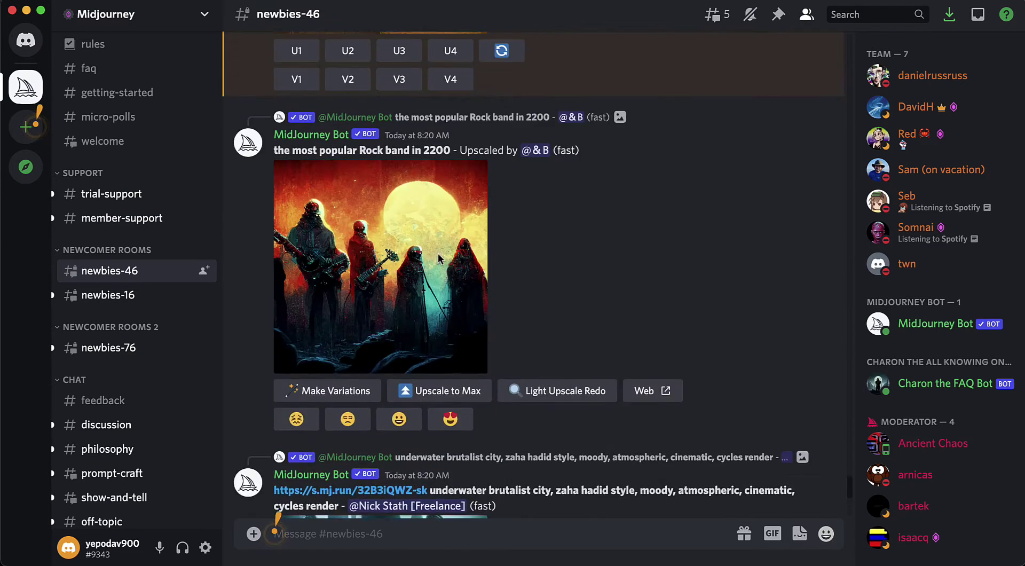
# Step: Upscale the second image of the happy woman hieroglyphics grid
pyautogui.scroll(5, 438, 258)
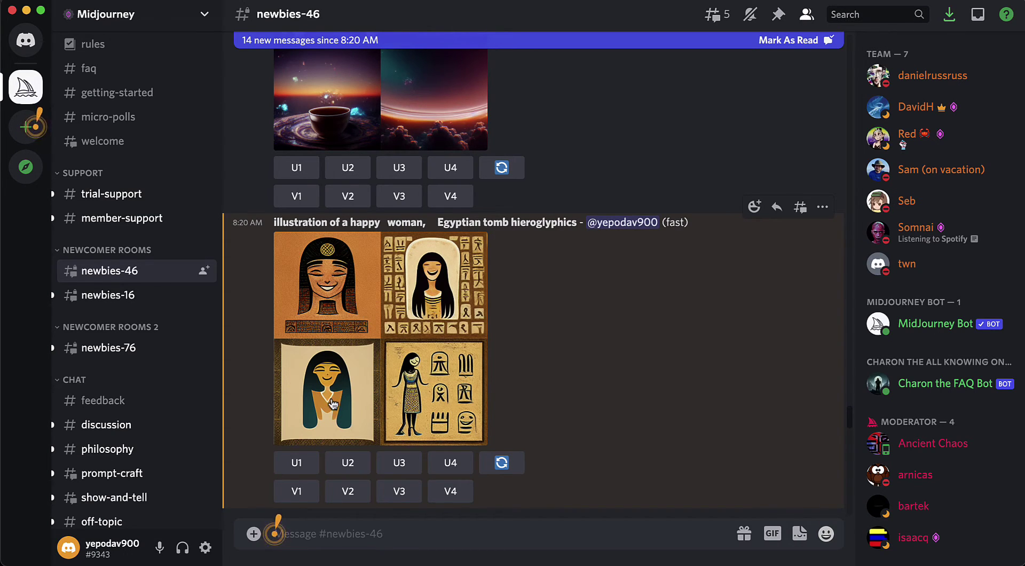
pyautogui.click(297, 466)
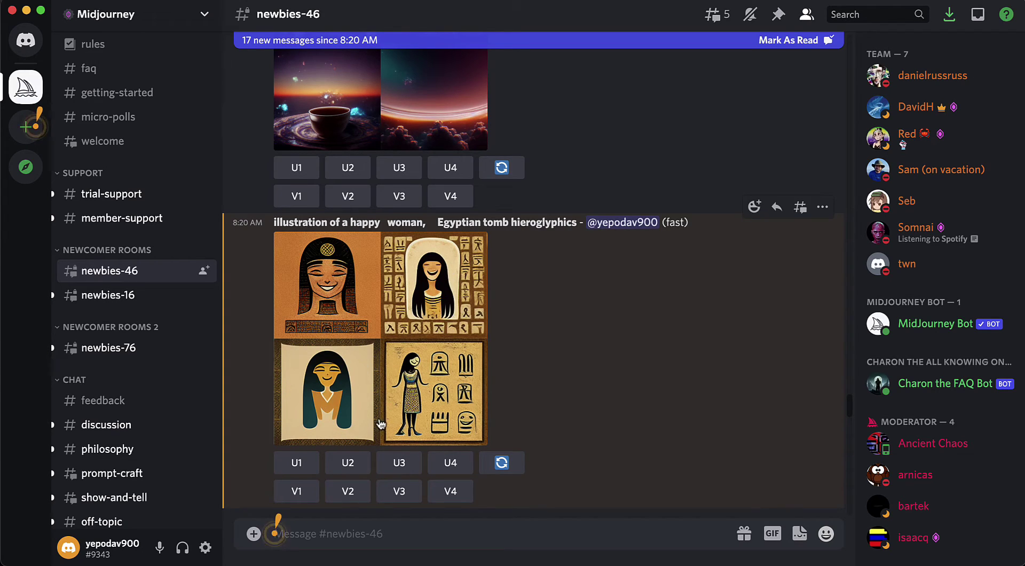
pyautogui.click(345, 464)
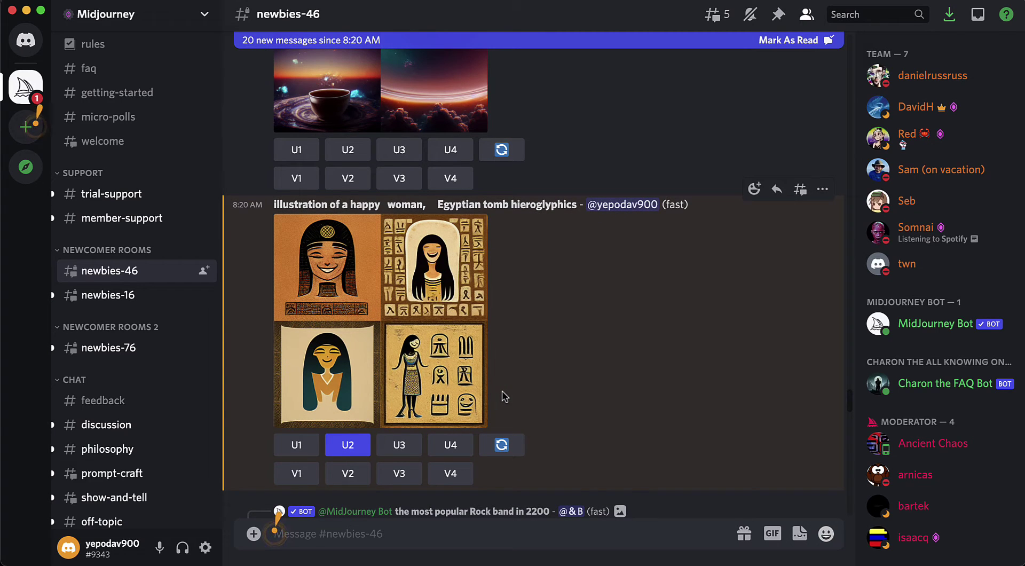
# Step: Follow the upscaling job in the channel and look for the upscaled happy woman image
pyautogui.scroll(-15, 505, 396)
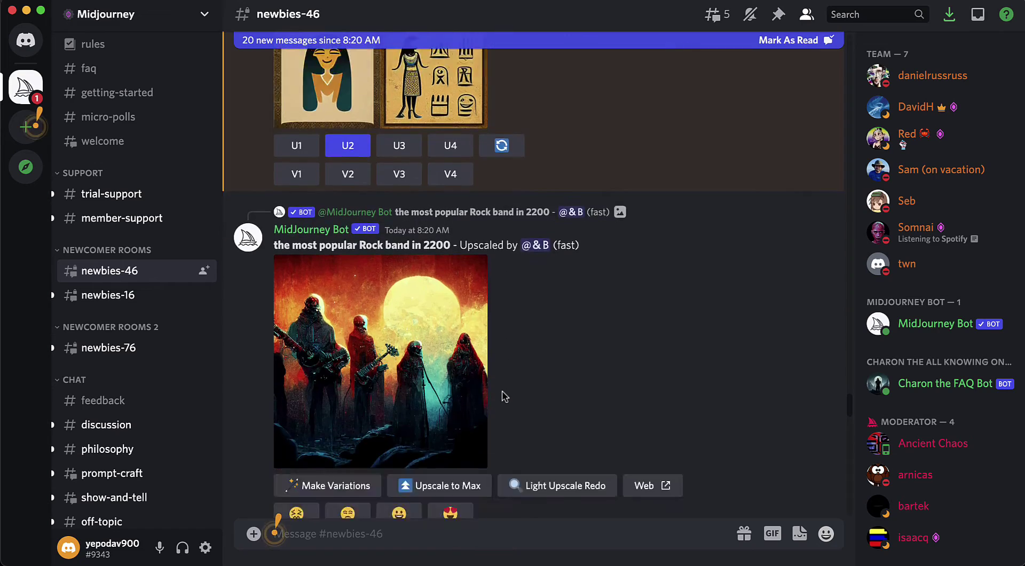
pyautogui.scroll(-20, 505, 396)
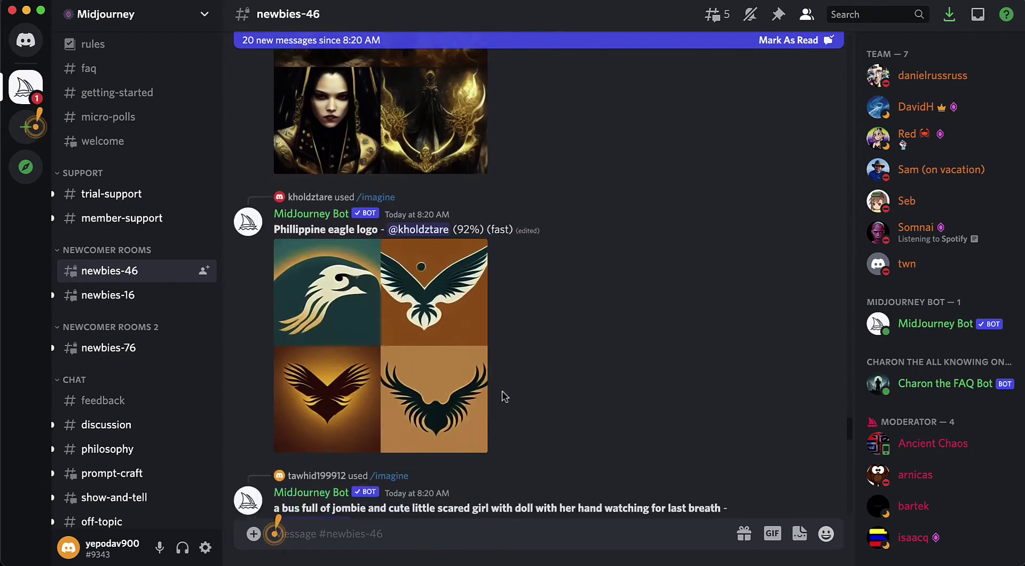
pyautogui.scroll(-20, 505, 396)
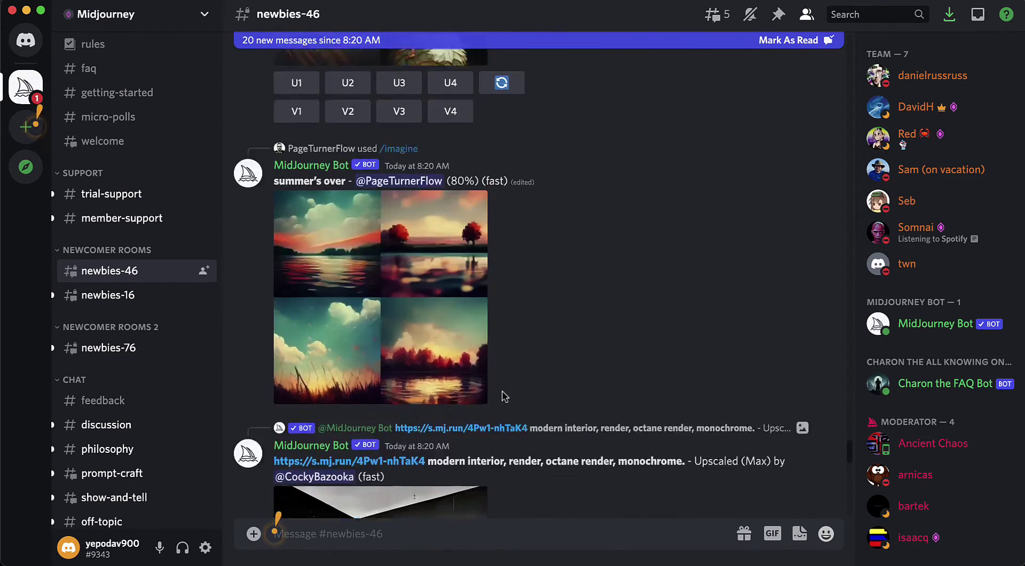
pyautogui.scroll(-20, 504, 397)
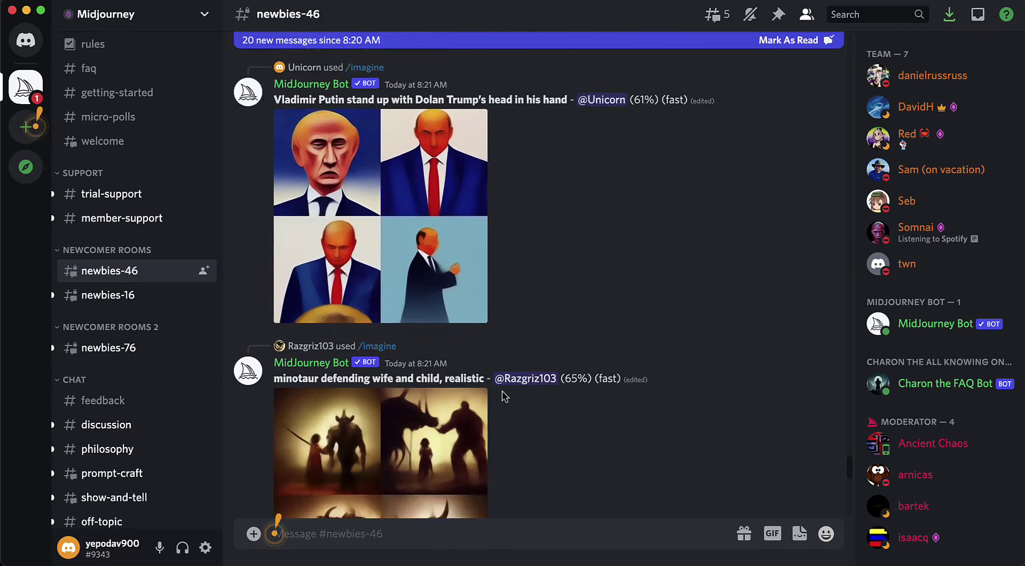
pyautogui.scroll(-20, 504, 396)
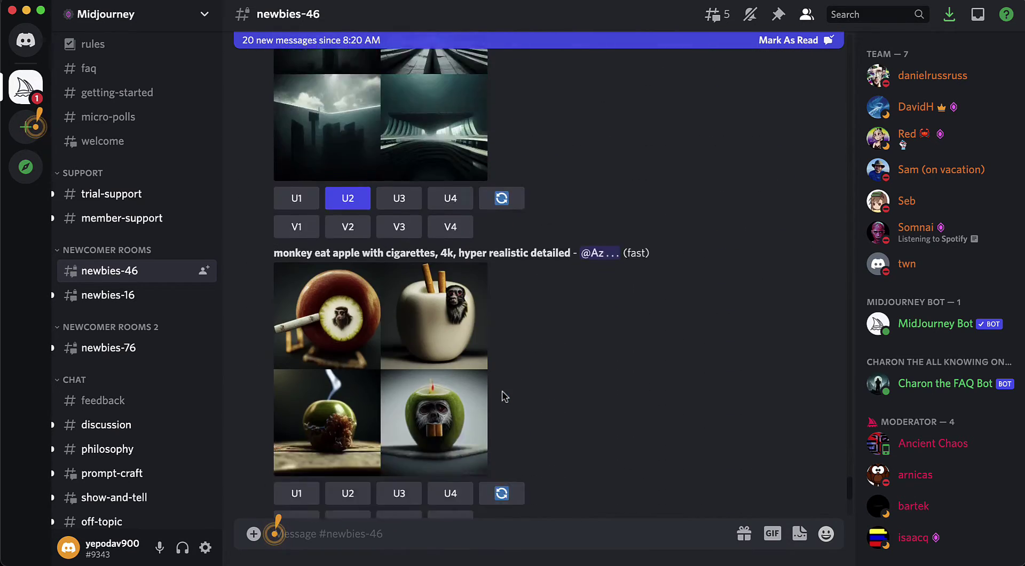
pyautogui.scroll(-20, 504, 396)
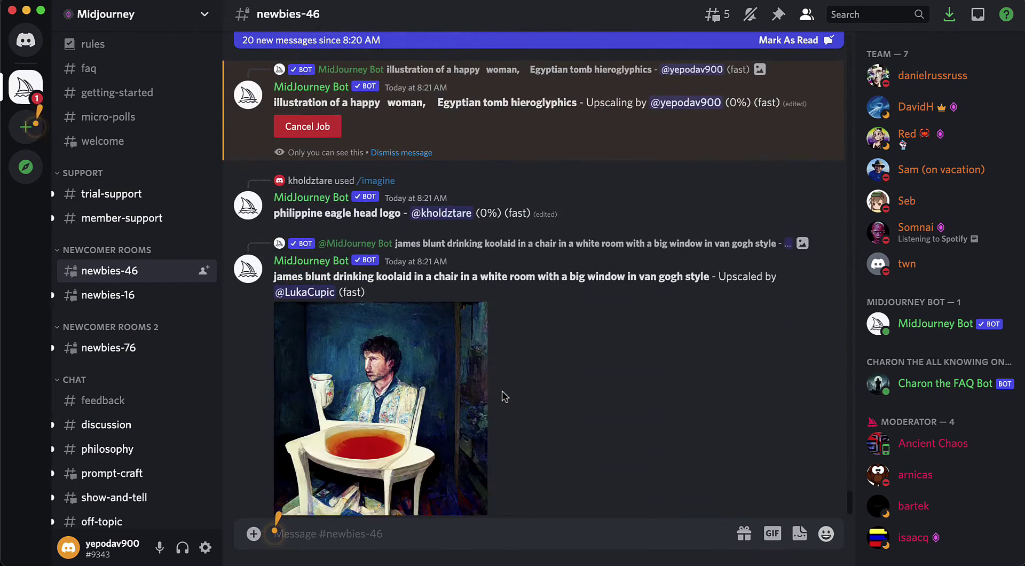
pyautogui.scroll(15, 504, 396)
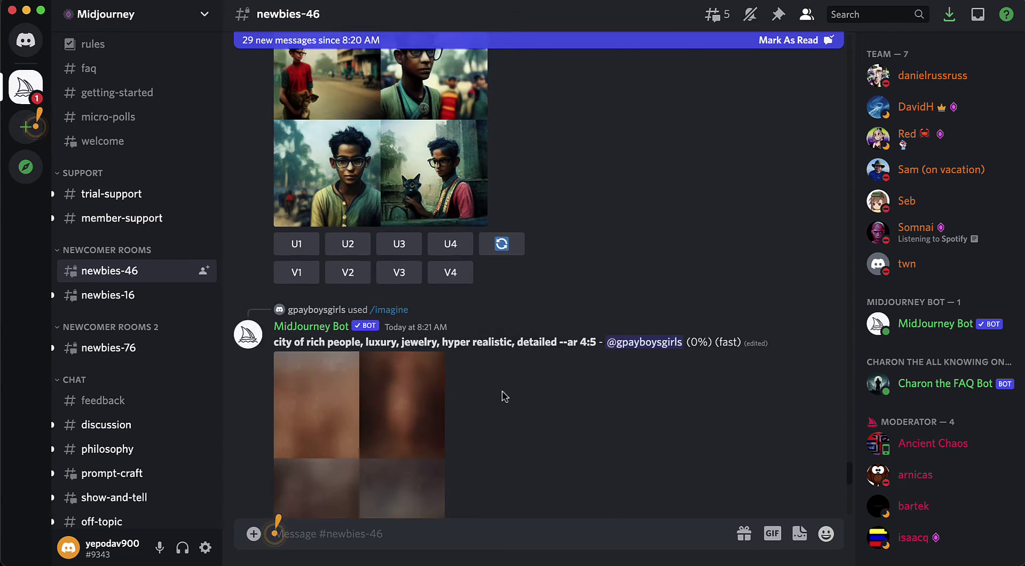
pyautogui.scroll(10, 504, 396)
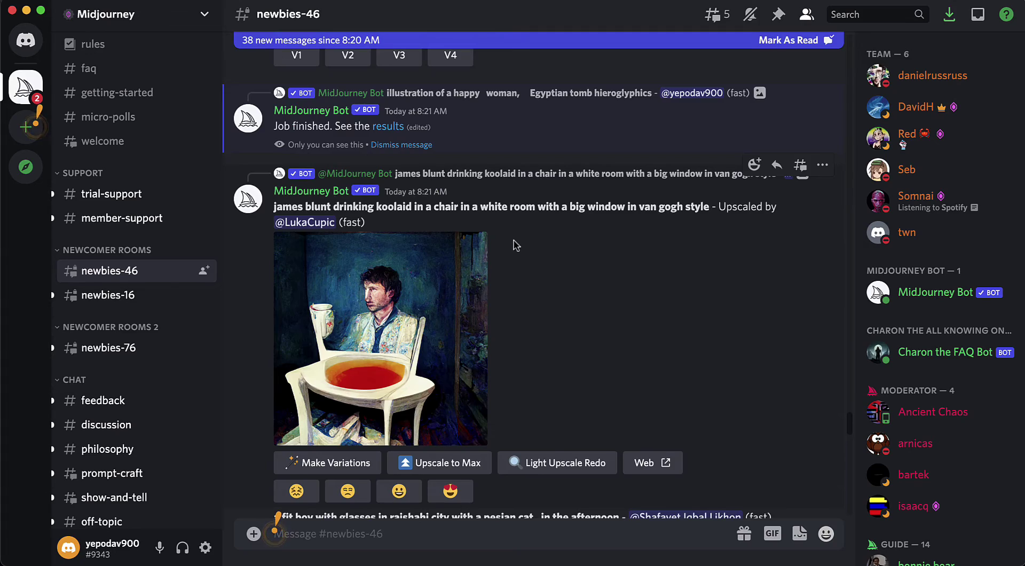
pyautogui.scroll(-4, 503, 156)
pyautogui.scroll(-5, 503, 156)
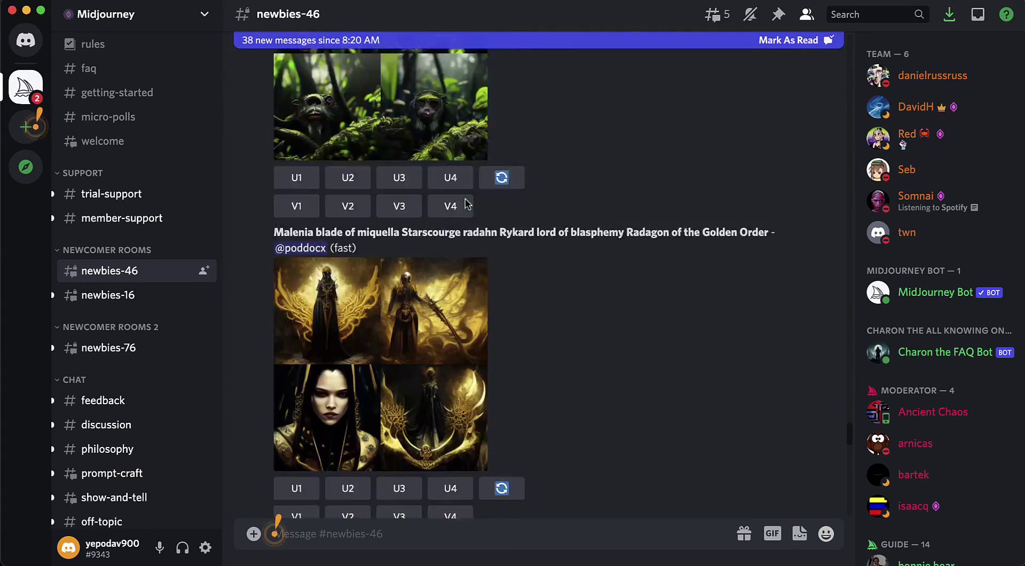
pyautogui.scroll(-15, 464, 203)
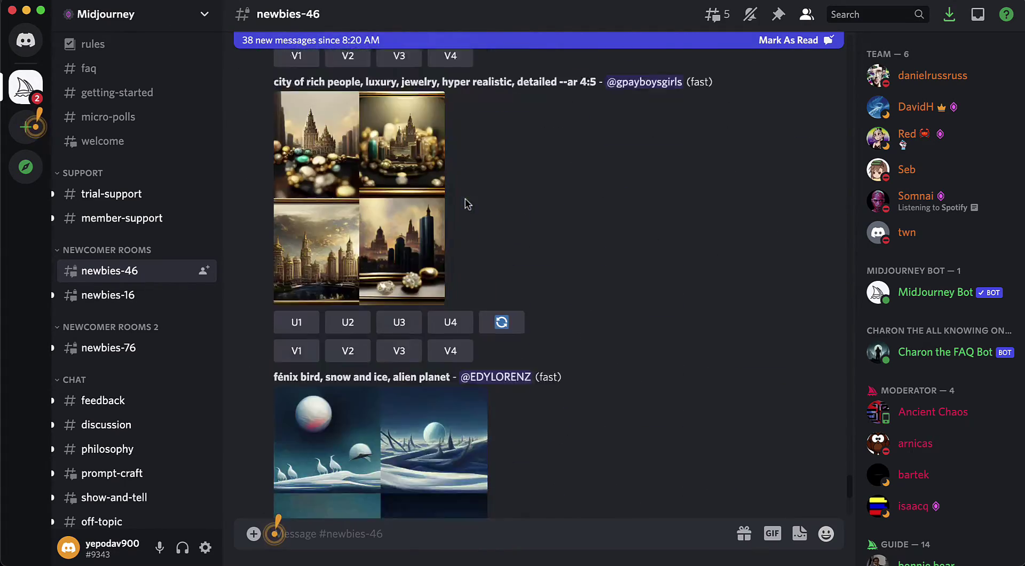
pyautogui.scroll(10, 466, 203)
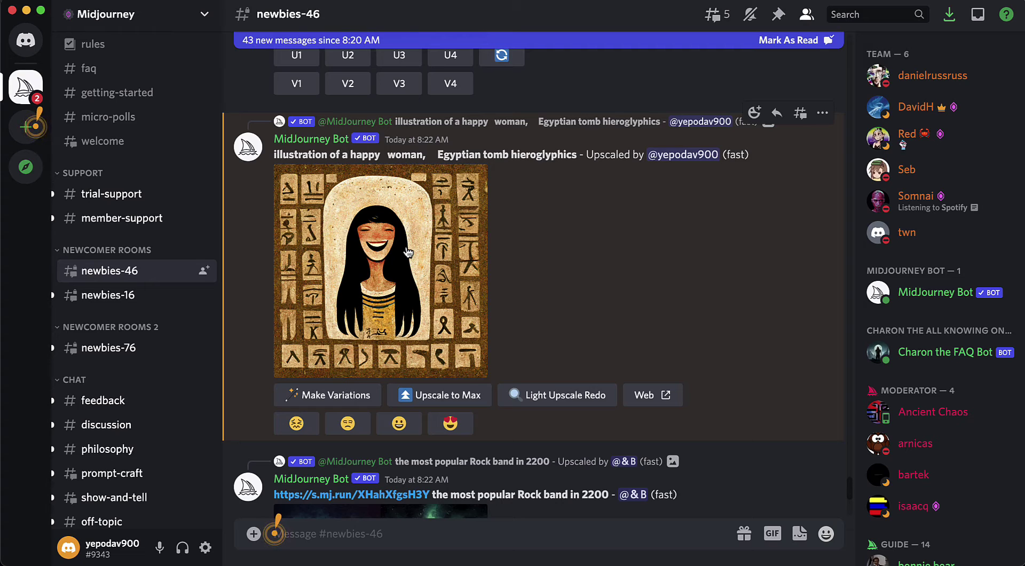
# Step: Enlarge the upscaled happy woman image, save it to Downloads as hieroglyphics.png, and close the enlarged view
pyautogui.click(406, 245)
pyautogui.rightClick(473, 228)
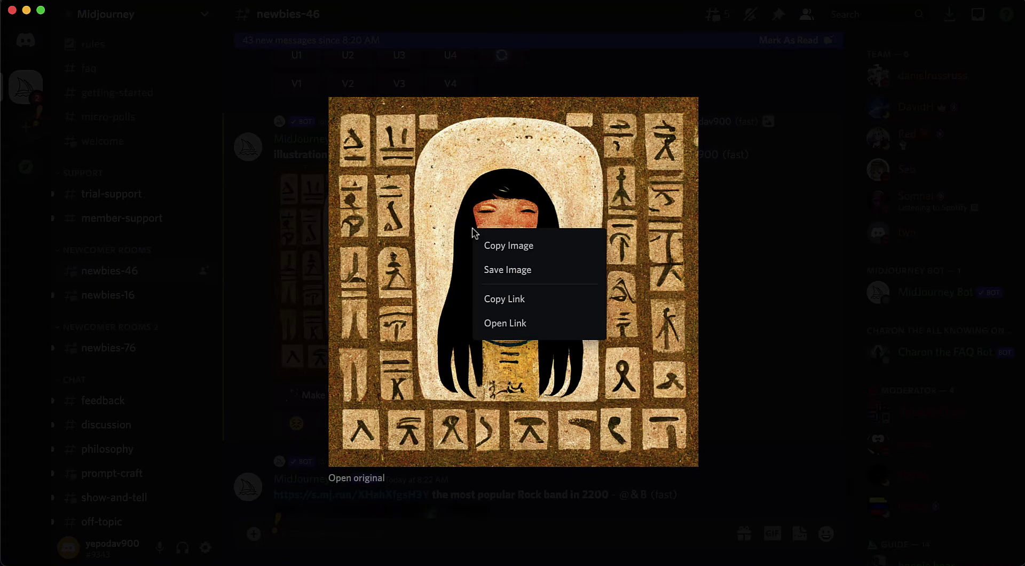
pyautogui.click(506, 270)
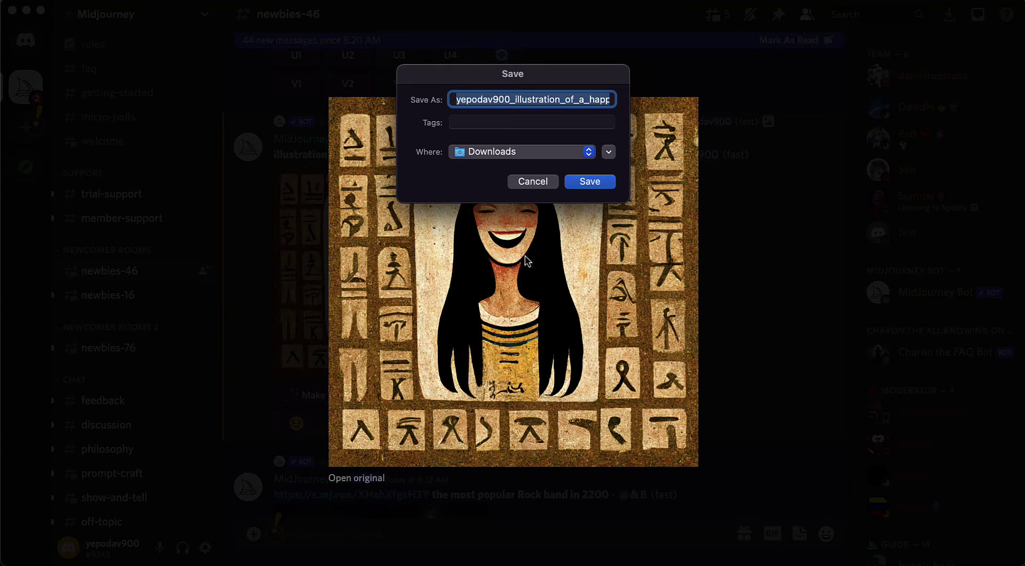
pyautogui.write('hier')
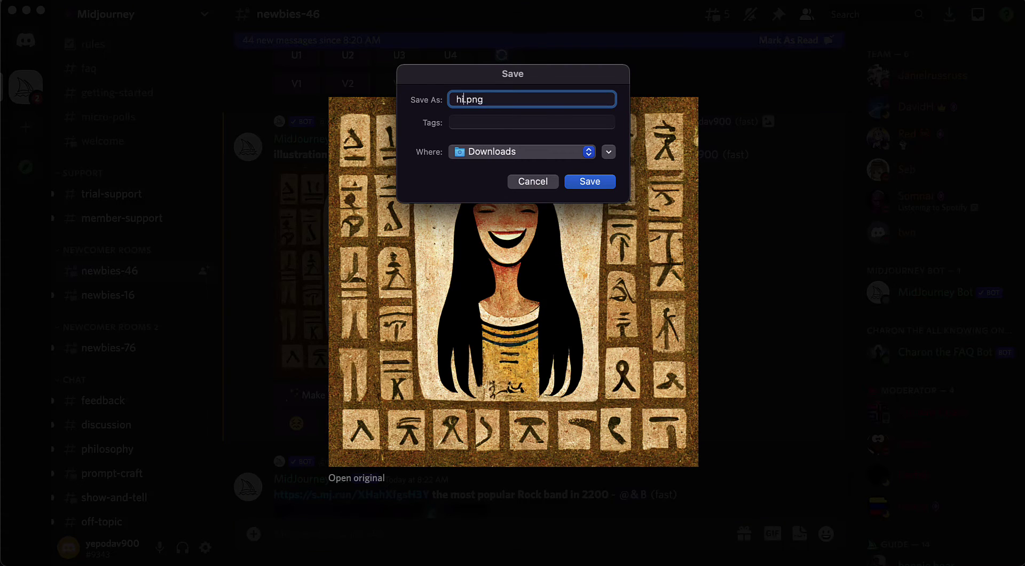
pyautogui.write('oglyphics')
pyautogui.press('Return')
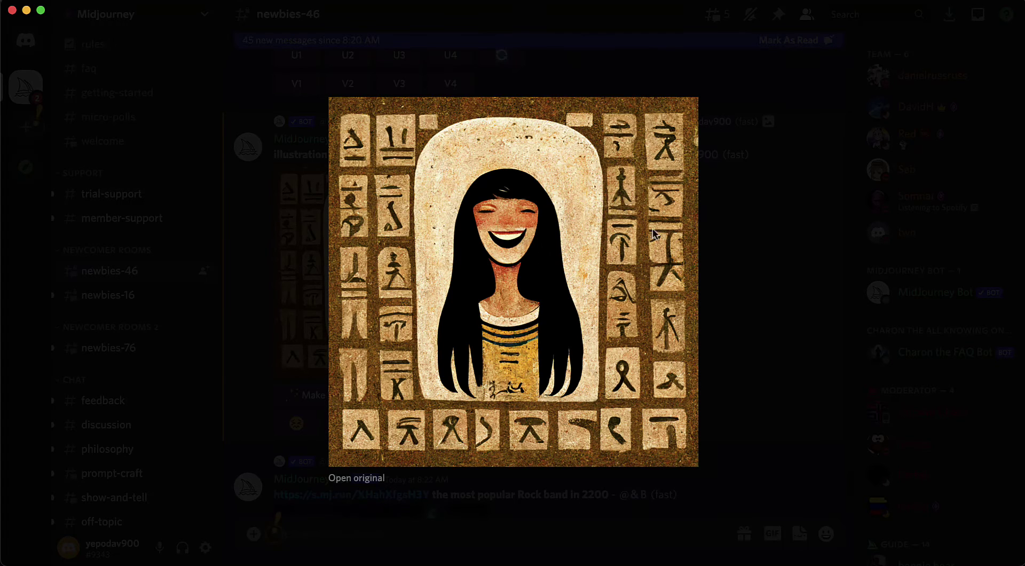
pyautogui.click(749, 265)
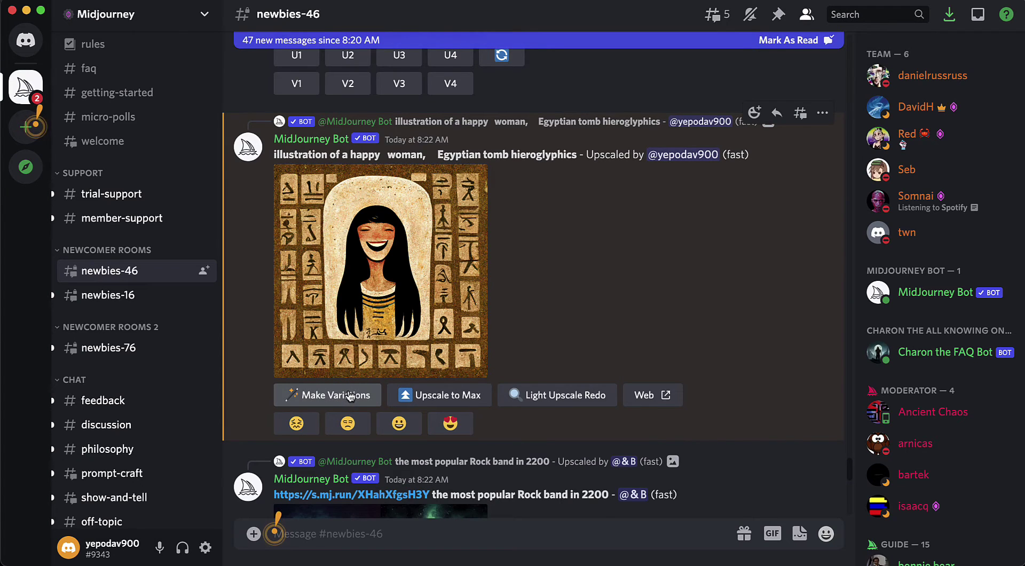
pyautogui.scroll(1, 344, 404)
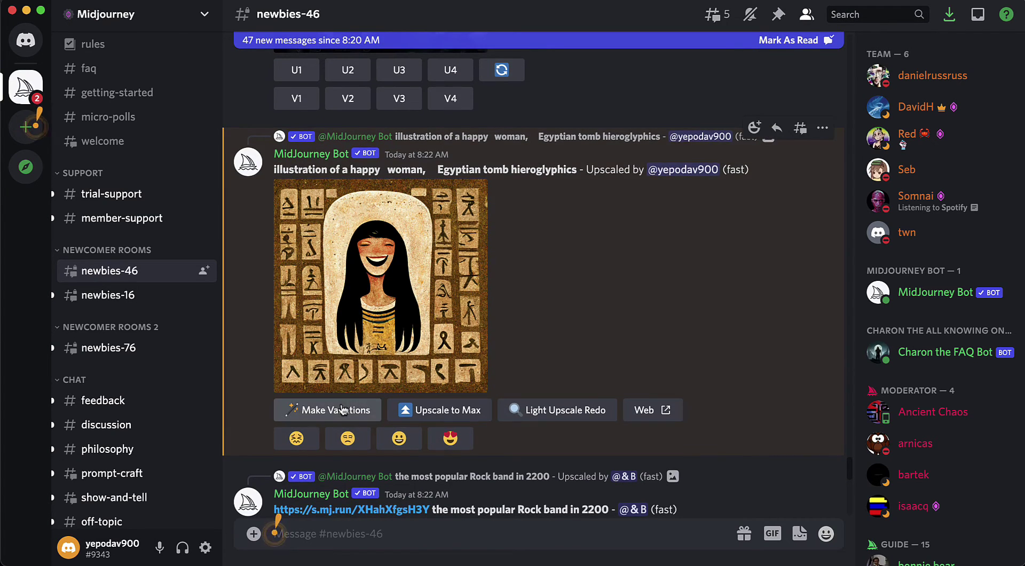
# Step: Review the upscaled happy woman image message and the variation and upscale options beneath it
pyautogui.scroll(4, 341, 410)
pyautogui.scroll(2, 342, 407)
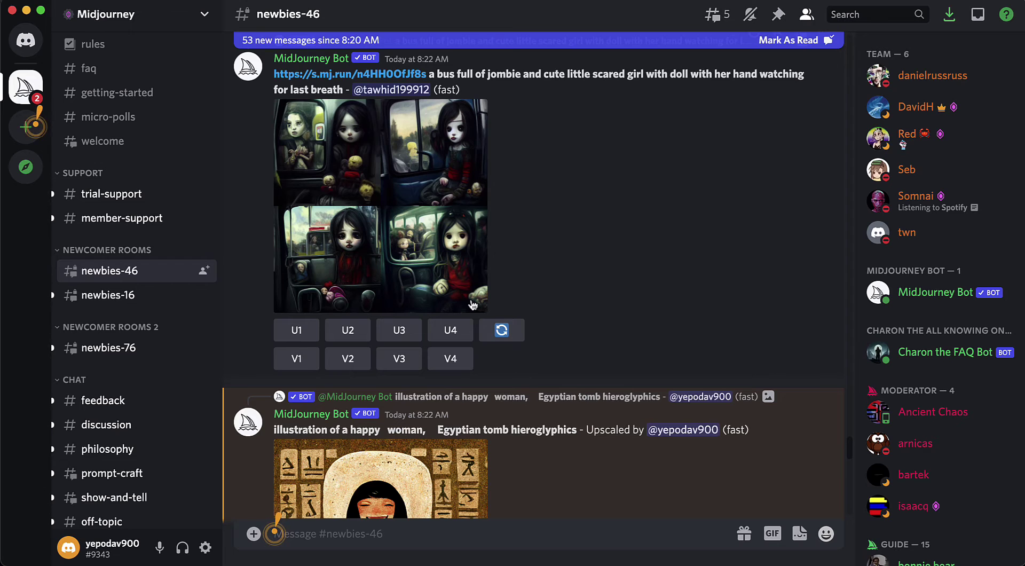
pyautogui.scroll(-5, 473, 304)
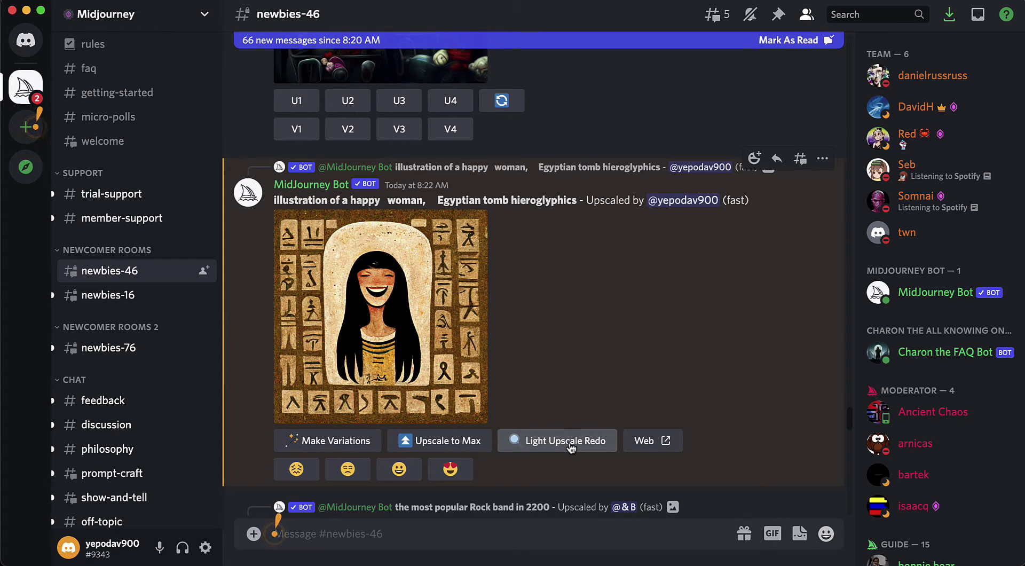
pyautogui.scroll(-1, 602, 381)
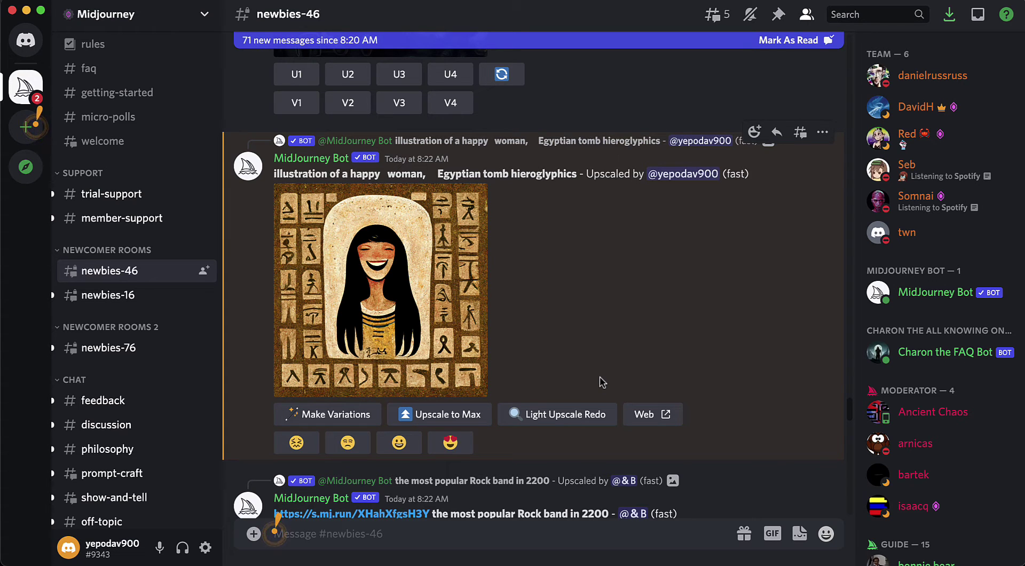
pyautogui.scroll(-1, 620, 337)
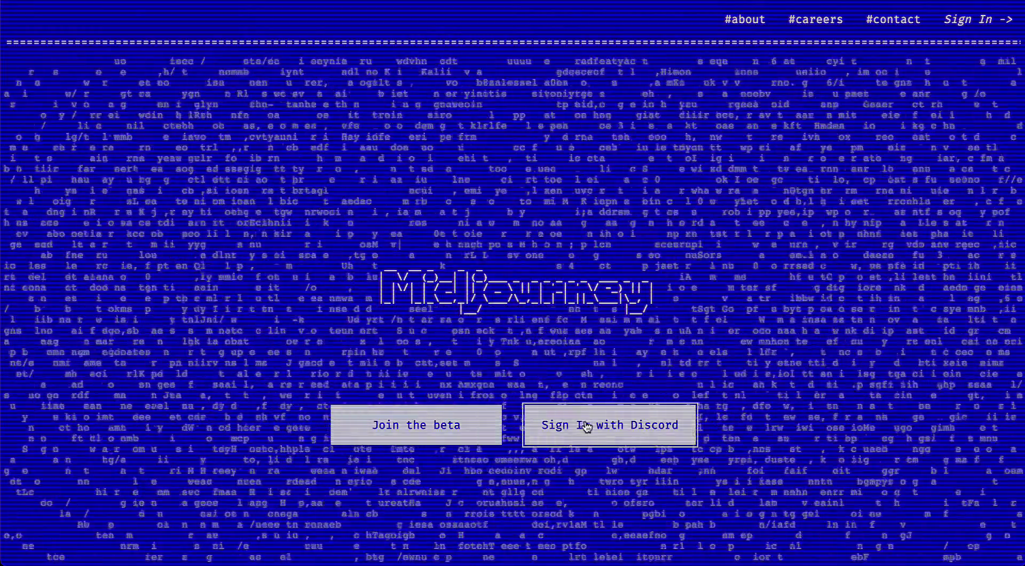
# Step: Sign in to the Midjourney website with Discord, authorizing MidJourney Bot to access the account, and view the personal gallery
pyautogui.click(676, 434)
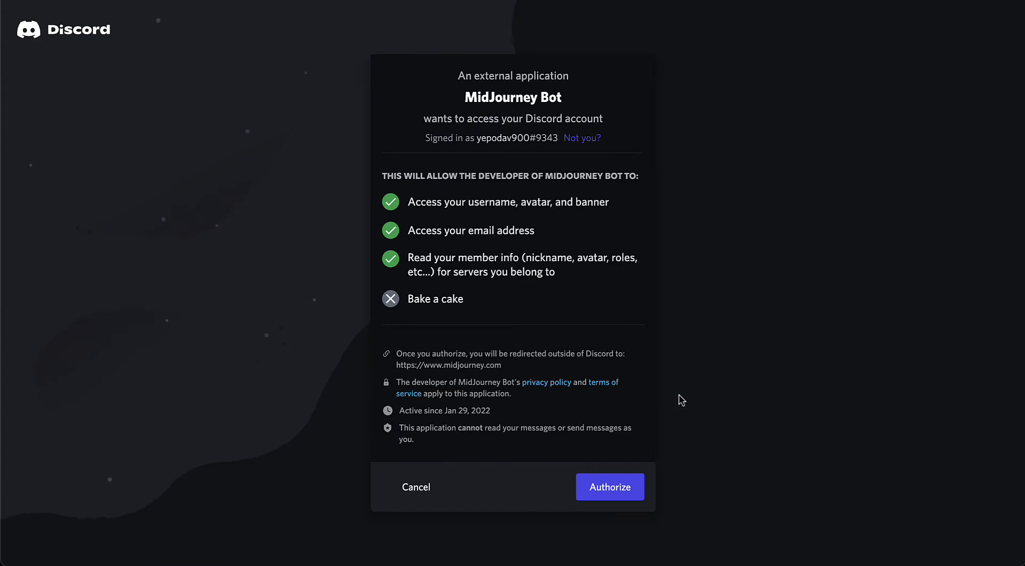
pyautogui.click(610, 491)
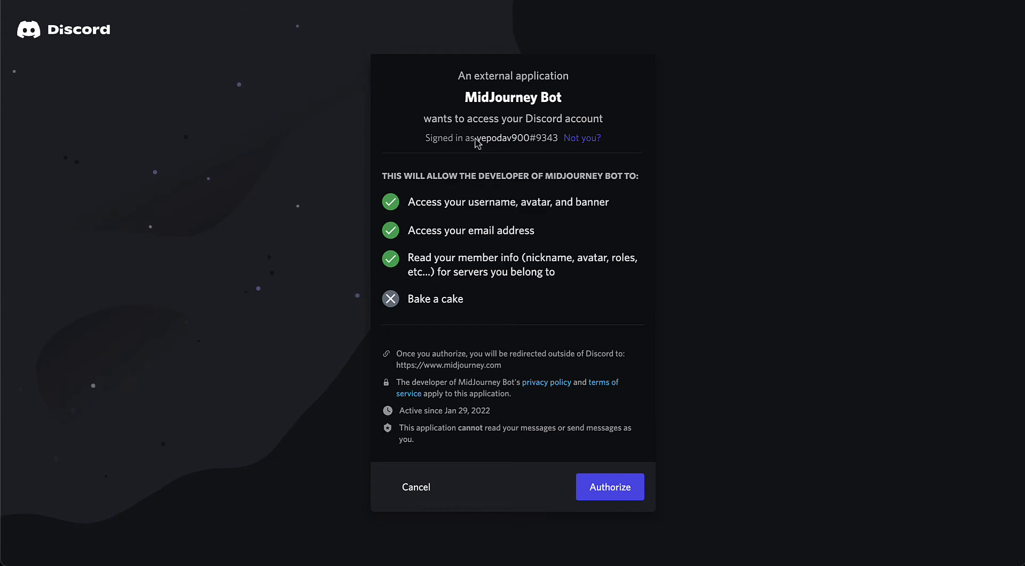
pyautogui.click(611, 494)
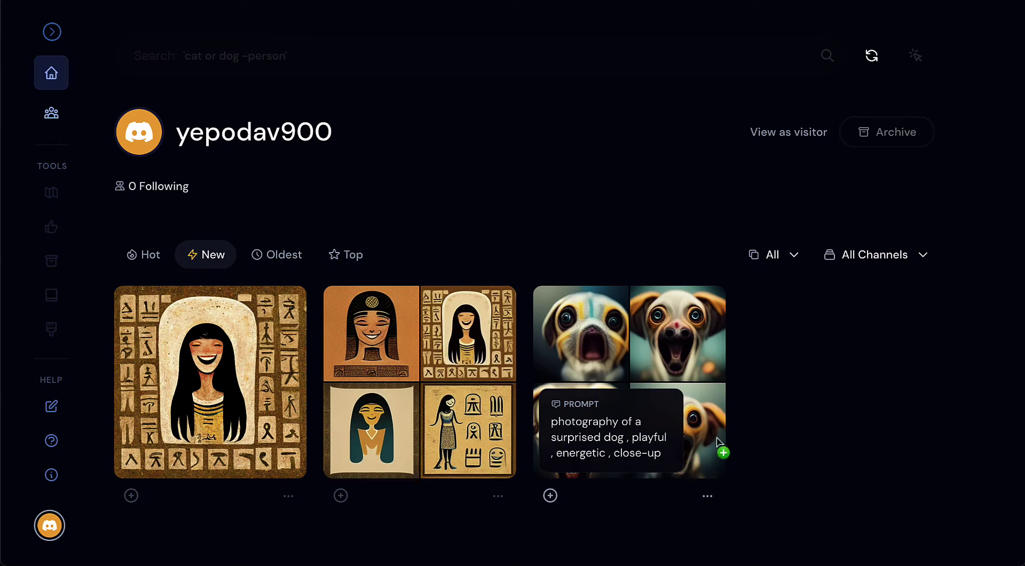
pyautogui.scroll(-1, 763, 446)
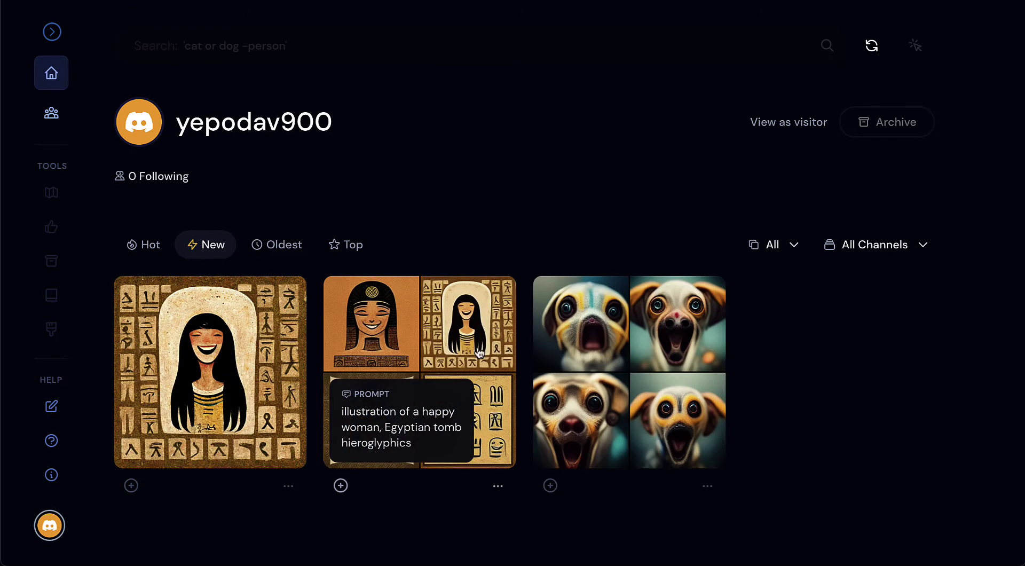
# Step: Switch to Discord and look over the upscaled happy woman message in newbies-46 for comparison with the web gallery
pyautogui.moveTo(644, 564)
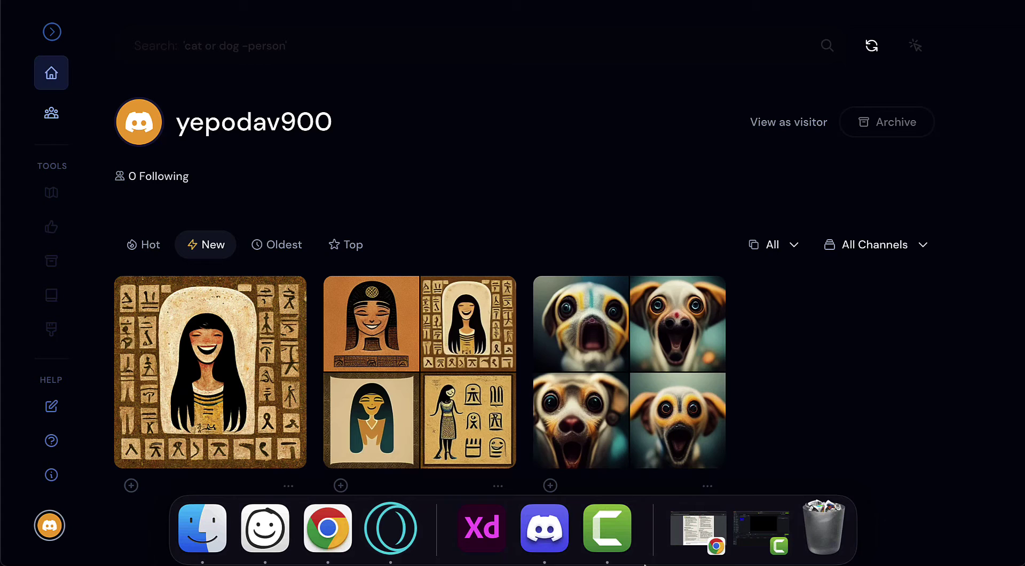
pyautogui.click(541, 534)
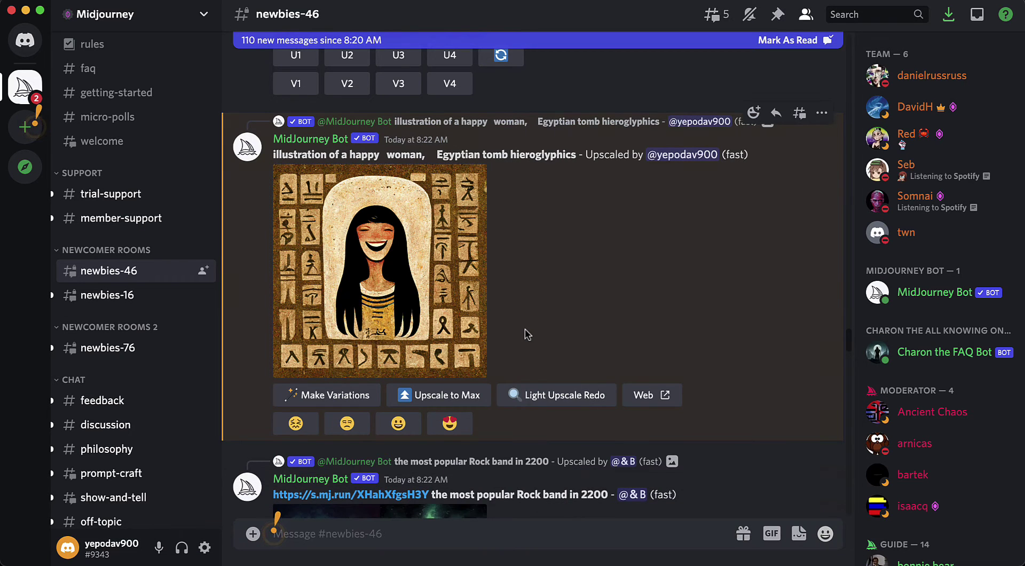
pyautogui.scroll(-1, 525, 335)
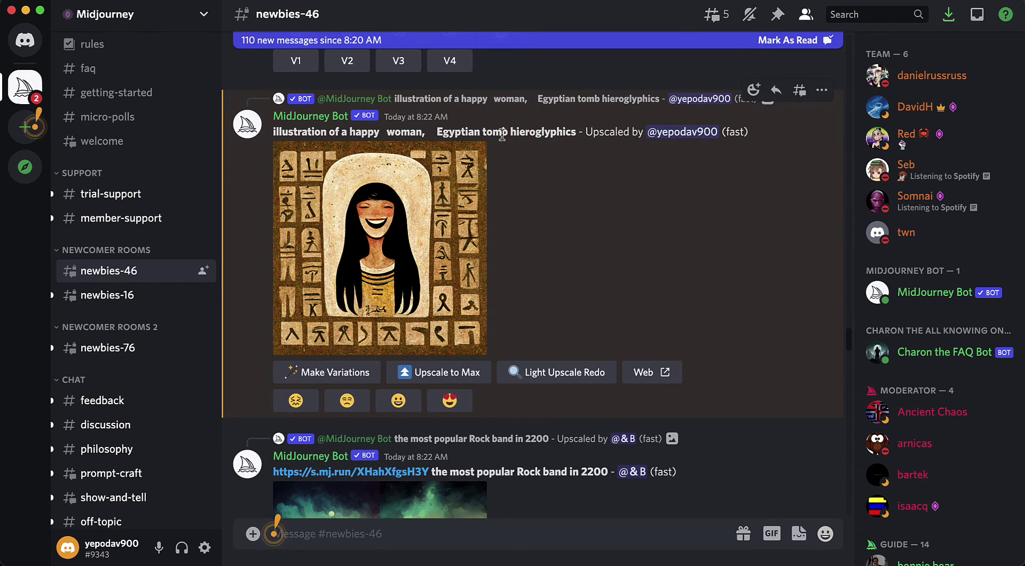
pyautogui.scroll(-5, 521, 172)
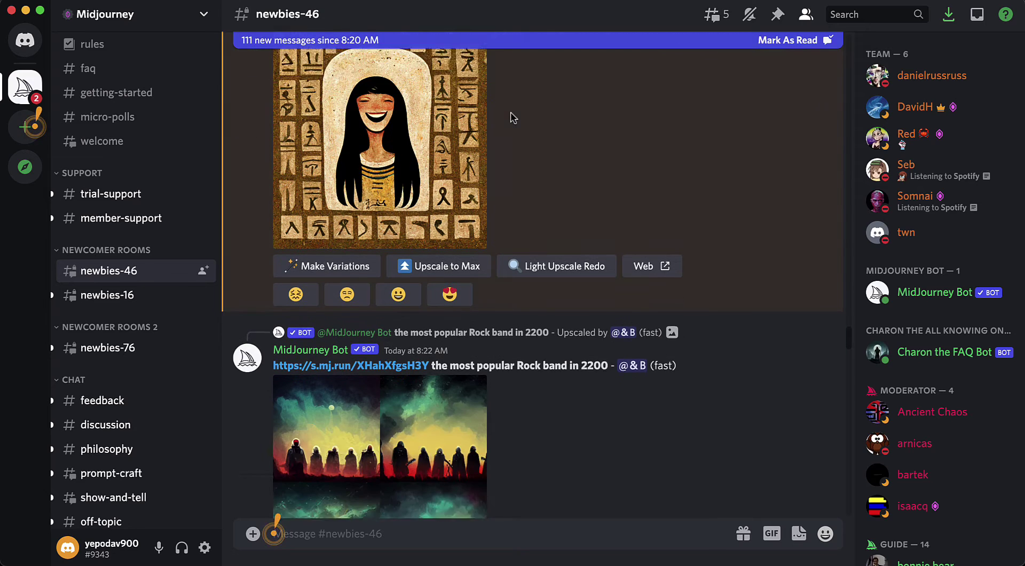
pyautogui.scroll(3, 532, 168)
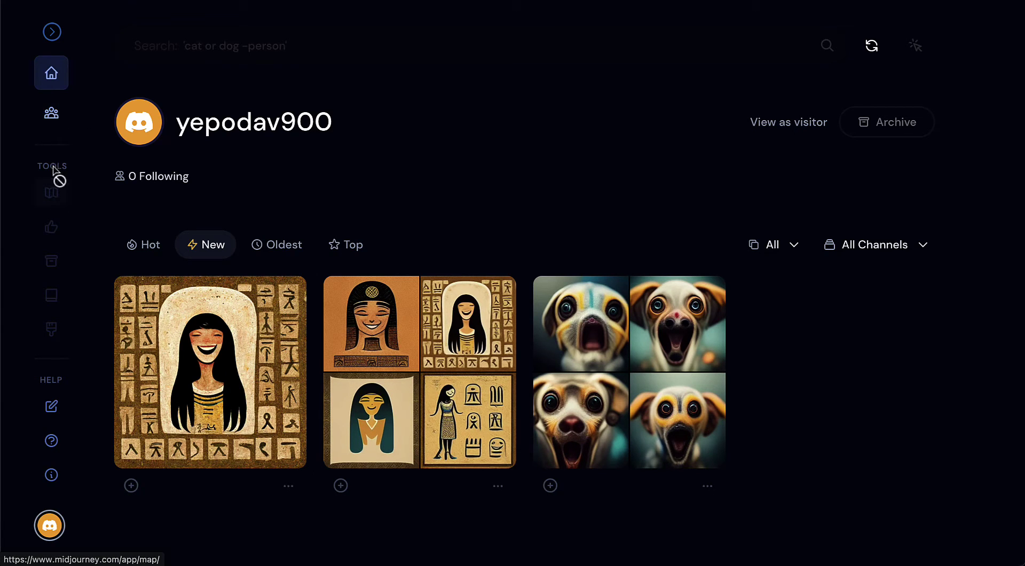
# Step: Open the Community Feed on the Midjourney website and browse through the week's top images
pyautogui.click(49, 129)
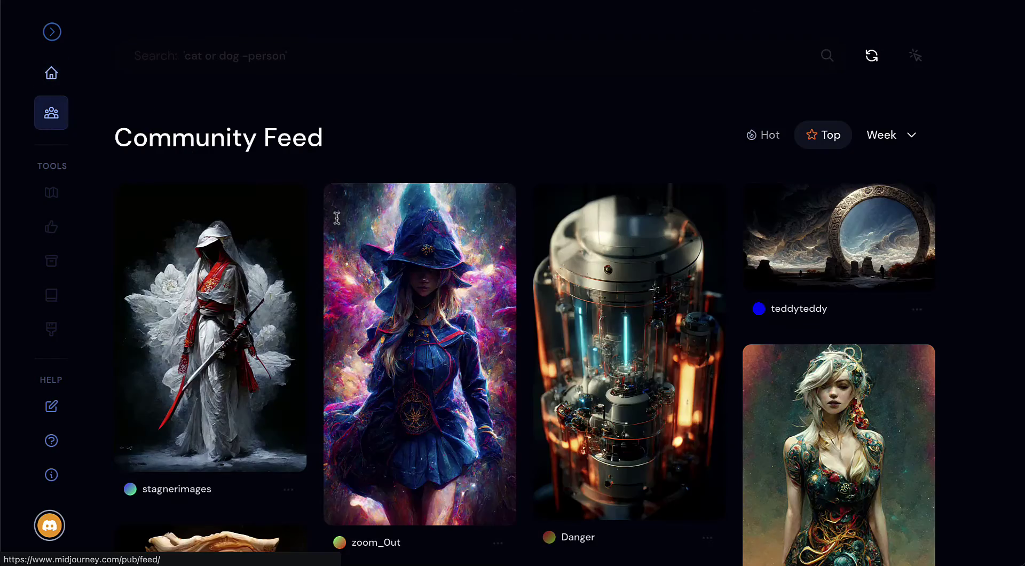
pyautogui.moveTo(471, 299)
pyautogui.scroll(-1, 471, 298)
pyautogui.scroll(-8, 728, 304)
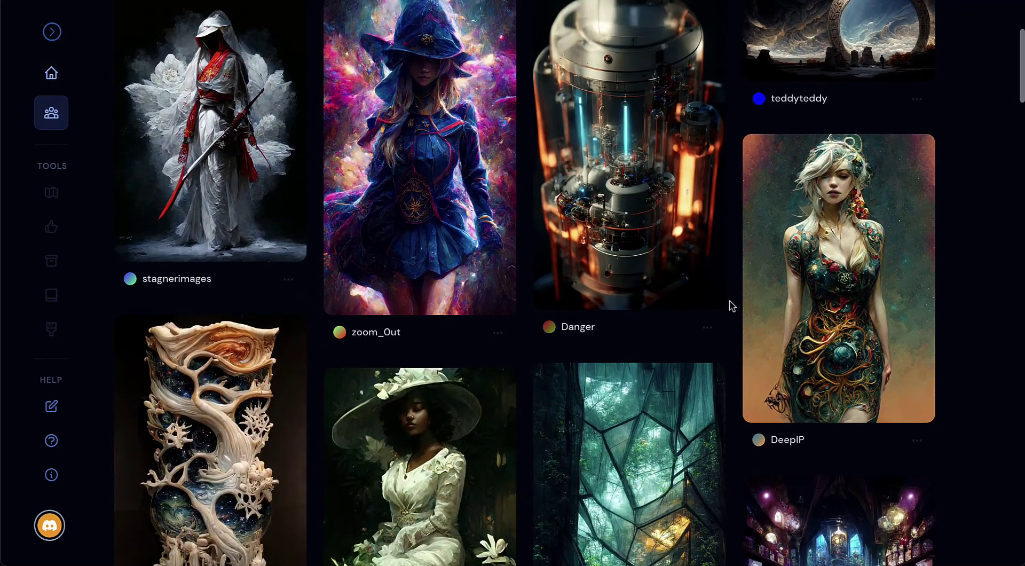
pyautogui.scroll(-13, 732, 306)
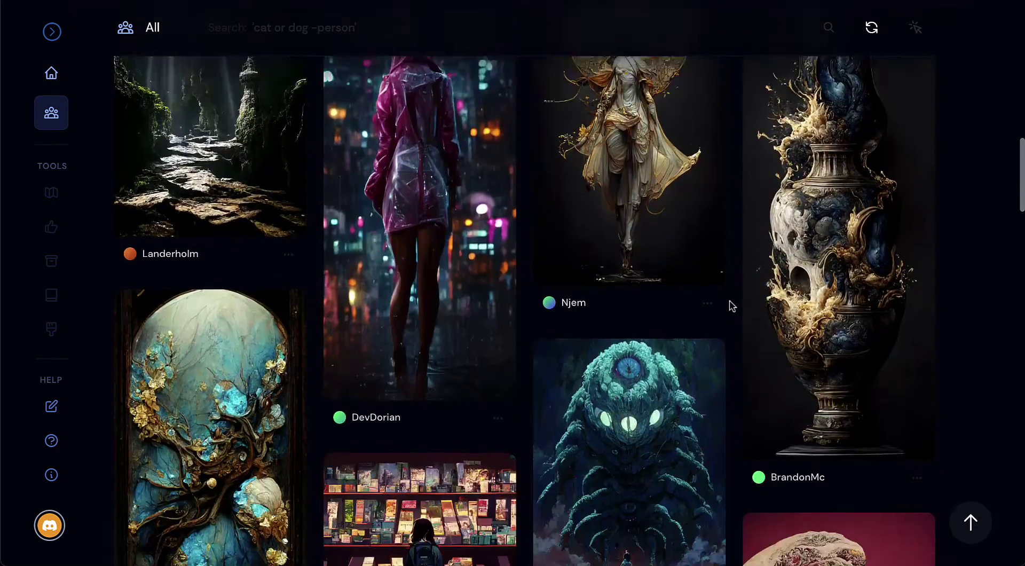
pyautogui.scroll(-17, 732, 306)
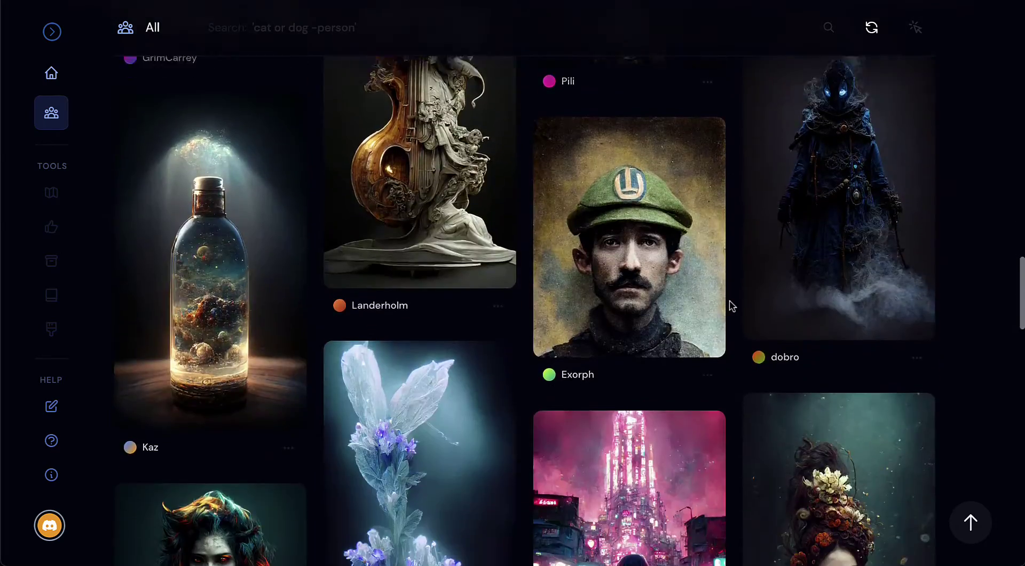
pyautogui.scroll(20, 732, 306)
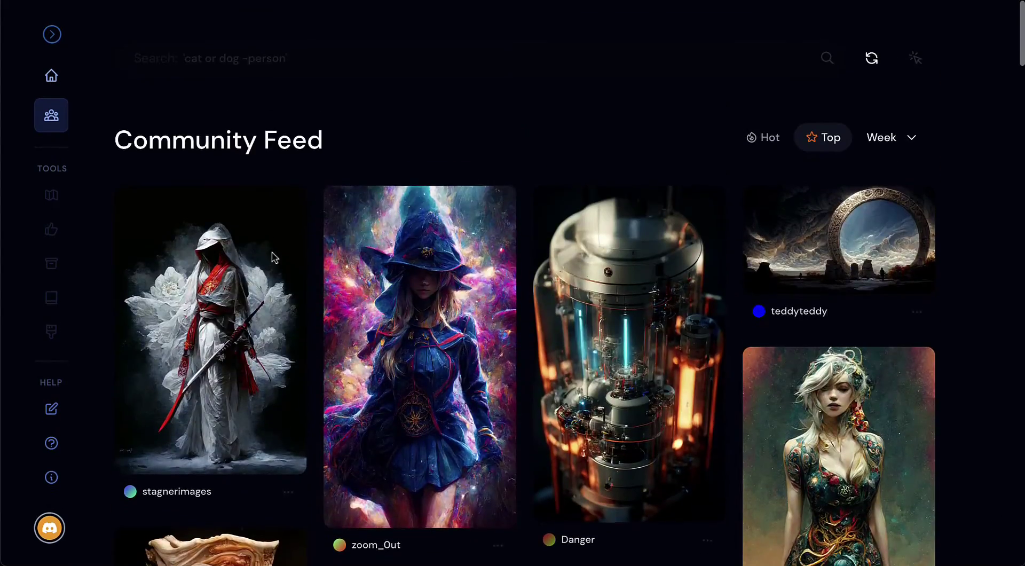
# Step: Read the prompt of the magician girl image and look over its neighbours in the Community Feed
pyautogui.moveTo(459, 227)
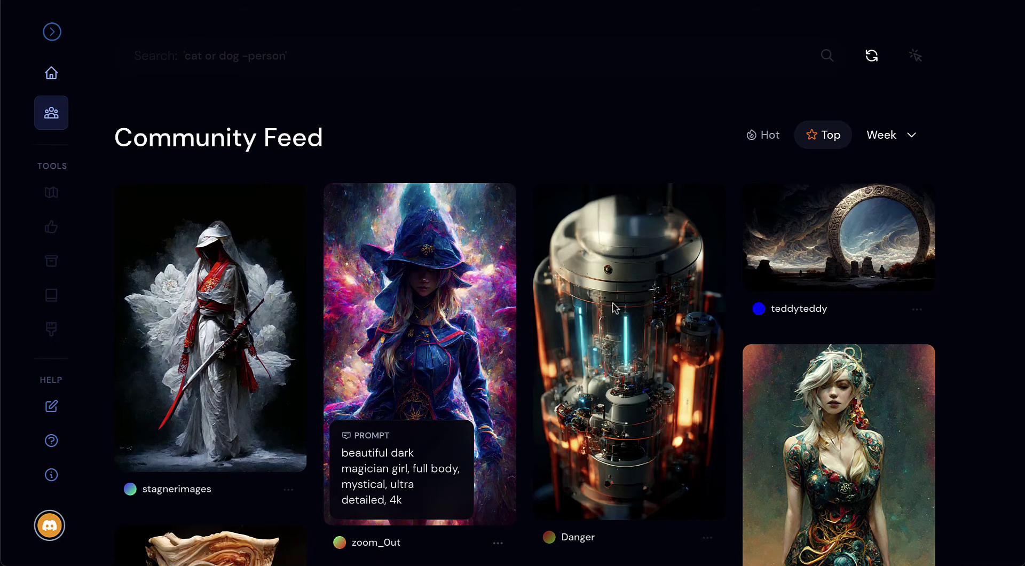
pyautogui.scroll(-1, 608, 278)
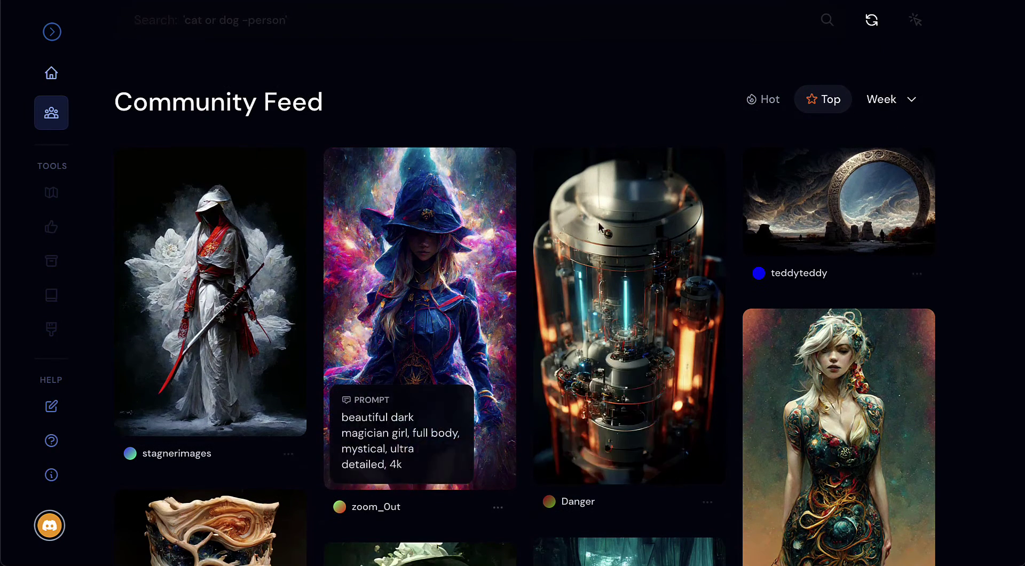
pyautogui.scroll(-2, 607, 222)
pyautogui.scroll(3, 616, 213)
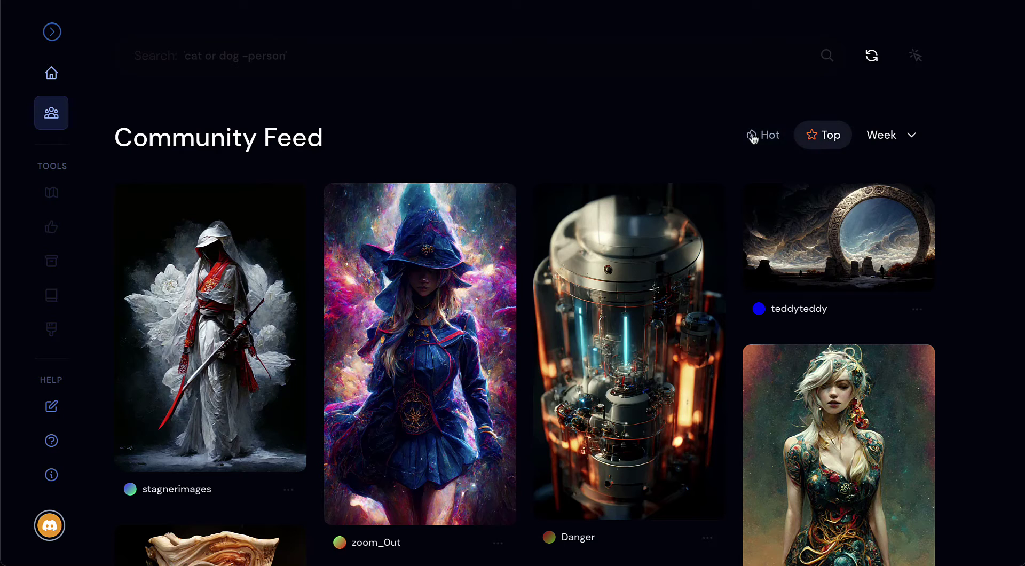
# Step: Show the Community Feed's top images for Today, change the period to All, and check the available period options
pyautogui.click(894, 138)
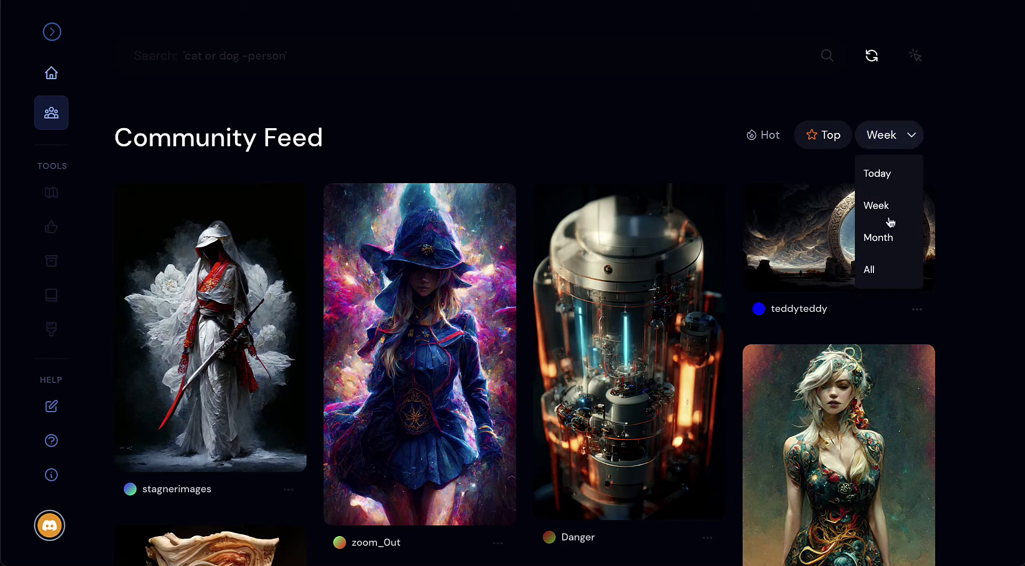
pyautogui.click(906, 189)
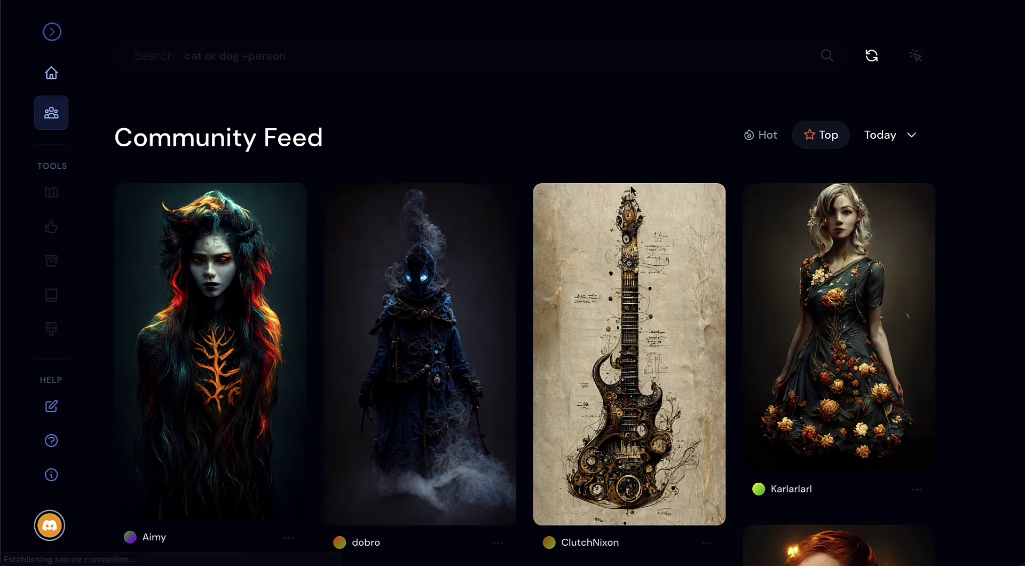
pyautogui.click(886, 135)
pyautogui.click(883, 274)
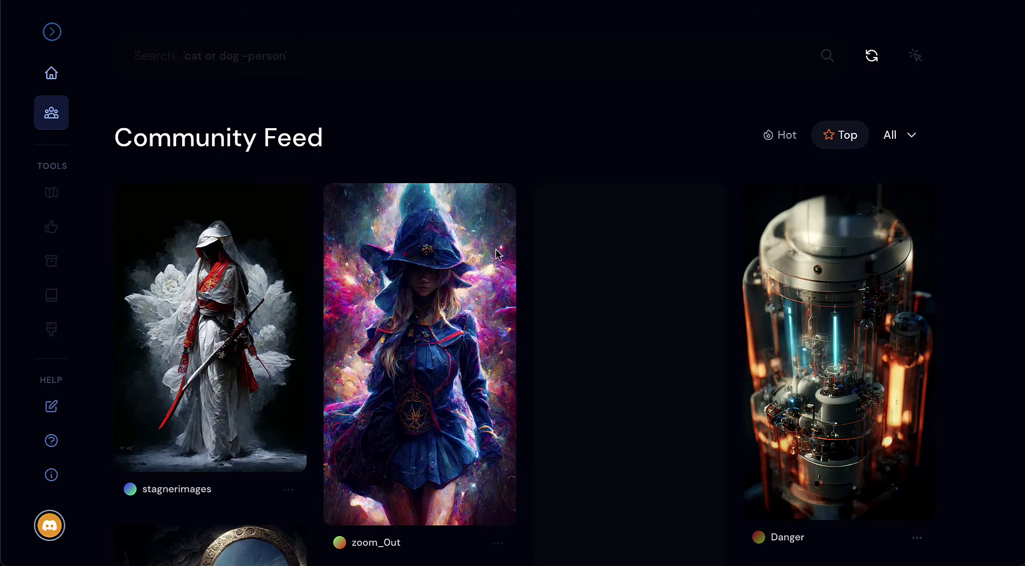
pyautogui.click(891, 136)
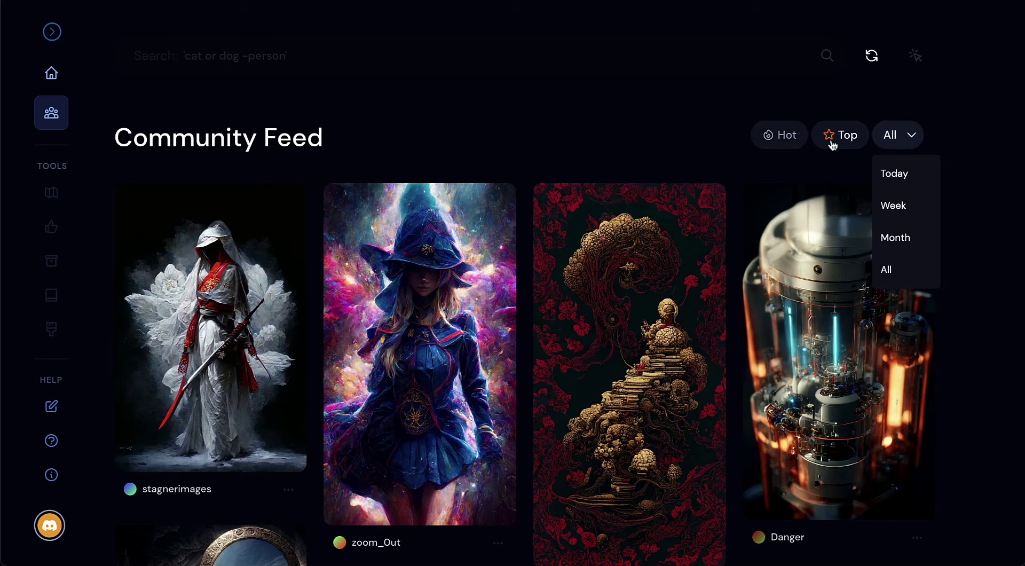
pyautogui.click(657, 124)
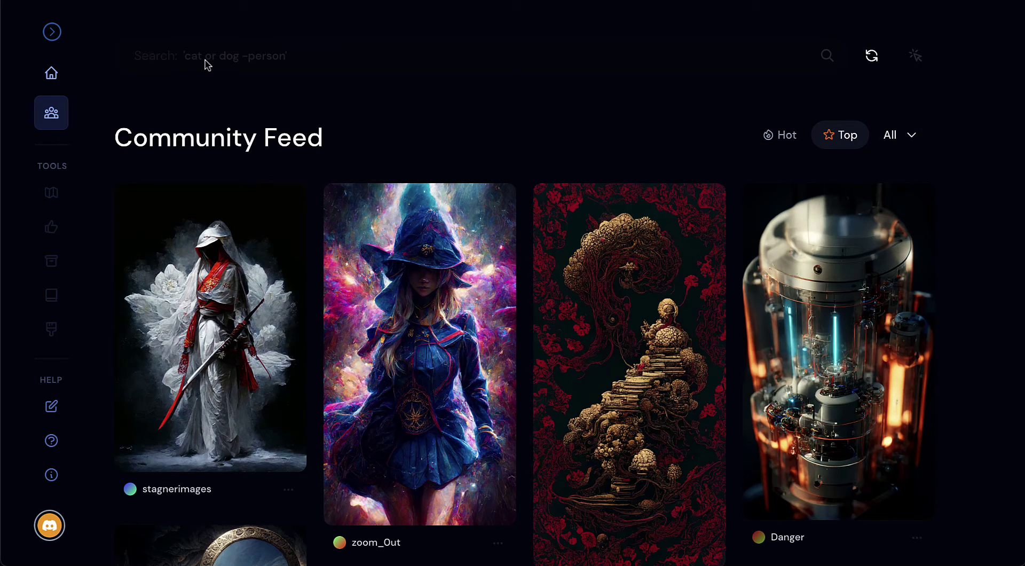
# Step: Open the account's plan management page and compare the Basic and Standard membership offers
pyautogui.moveTo(803, 277)
pyautogui.click(49, 527)
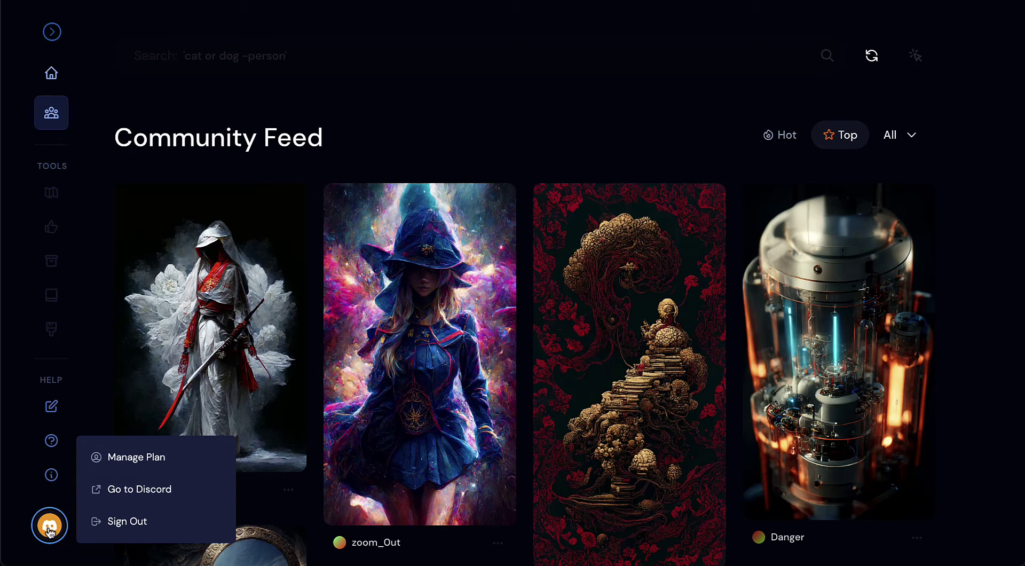
pyautogui.click(112, 459)
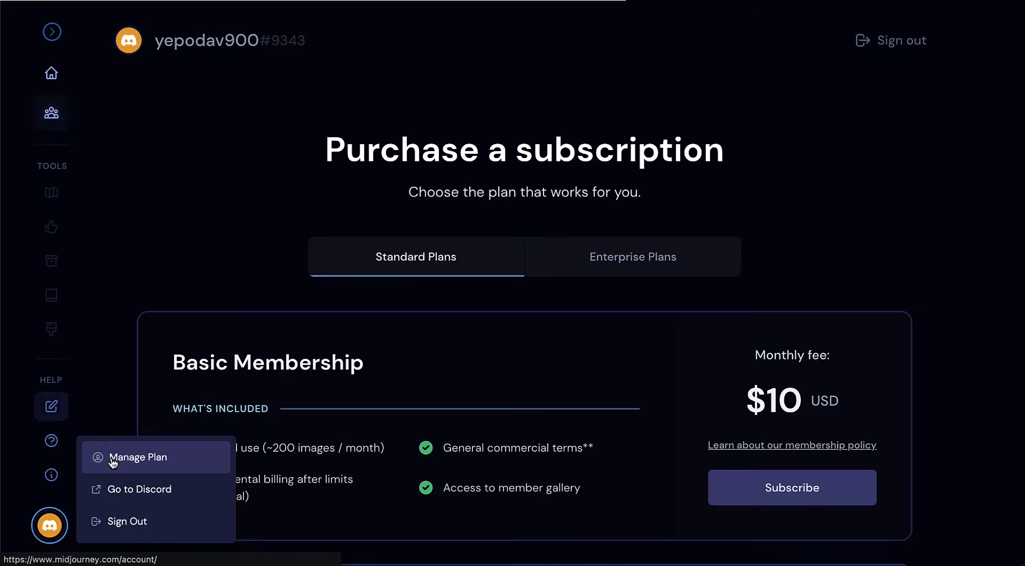
pyautogui.scroll(-1, 506, 297)
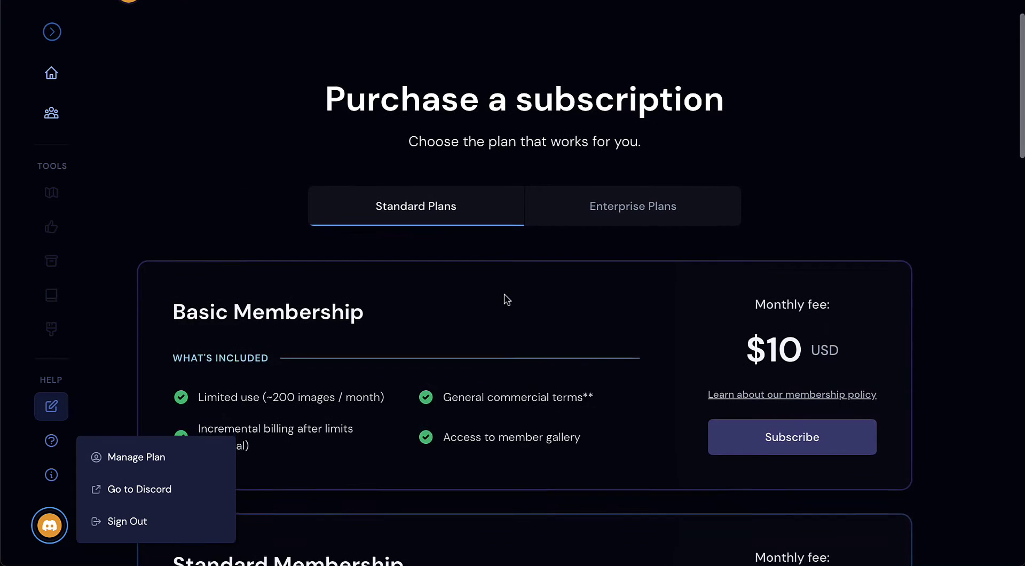
pyautogui.scroll(-3, 506, 298)
pyautogui.click(130, 344)
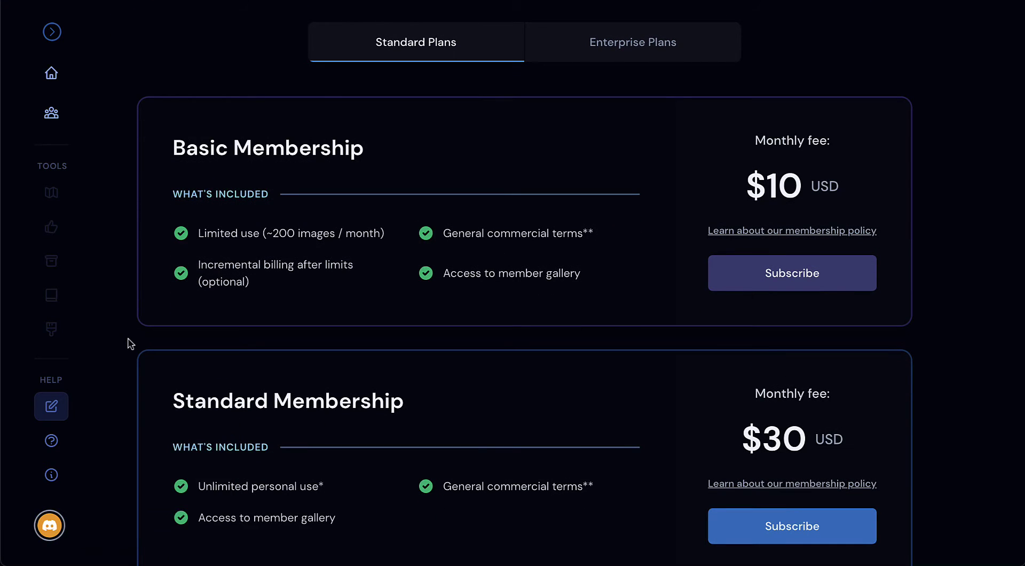
pyautogui.scroll(-4, 131, 343)
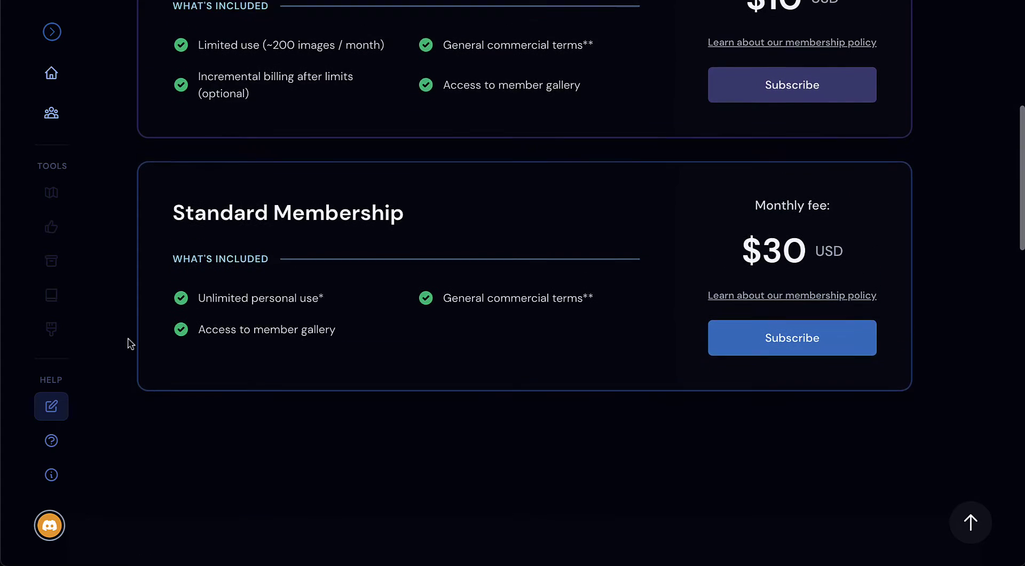
pyautogui.scroll(3, 131, 343)
pyautogui.scroll(-1, 131, 343)
pyautogui.scroll(1, 131, 343)
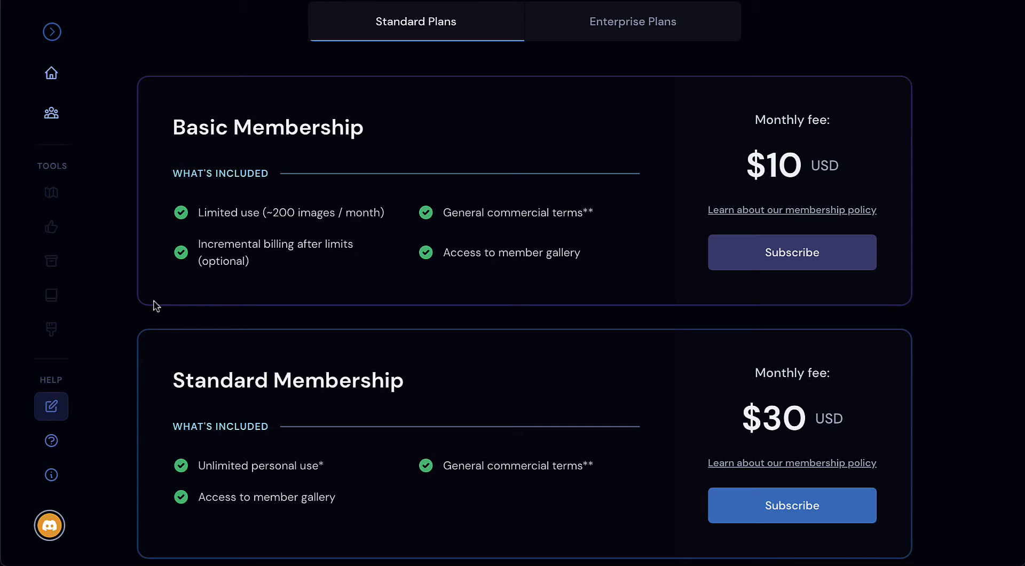
# Step: Highlight the "Limited use (~200 images / month)" allowance in the Basic Membership, including just its bracketed part, and clear the selection
pyautogui.tripleClick(233, 212)
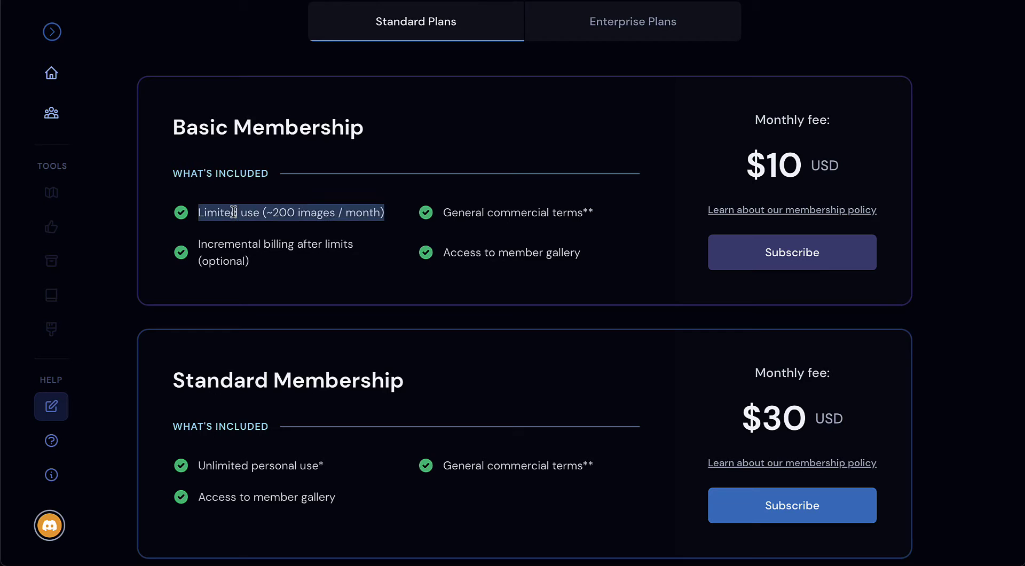
pyautogui.click(261, 212)
pyautogui.moveTo(262, 212); pyautogui.dragTo(381, 209)
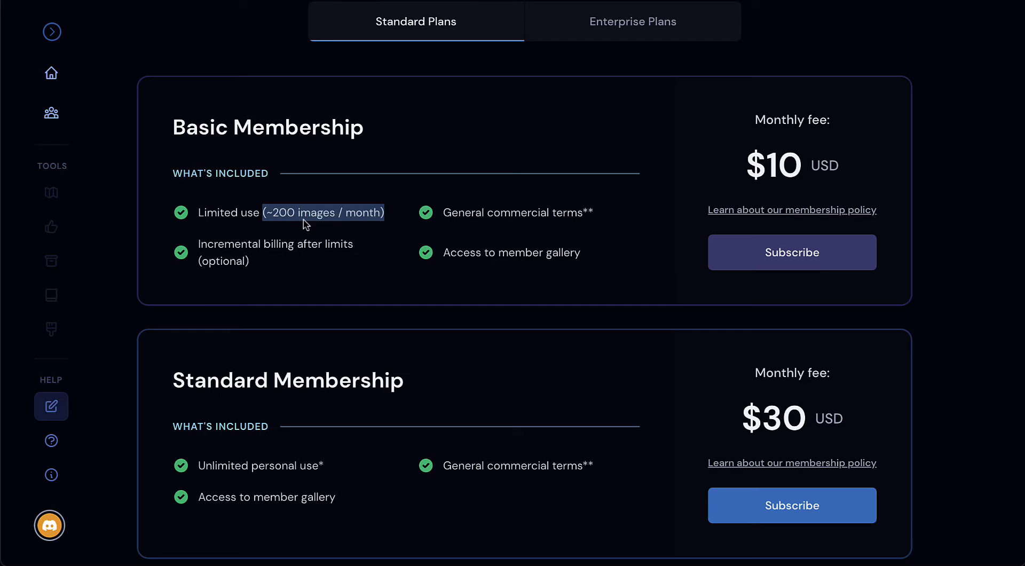
pyautogui.click(263, 214)
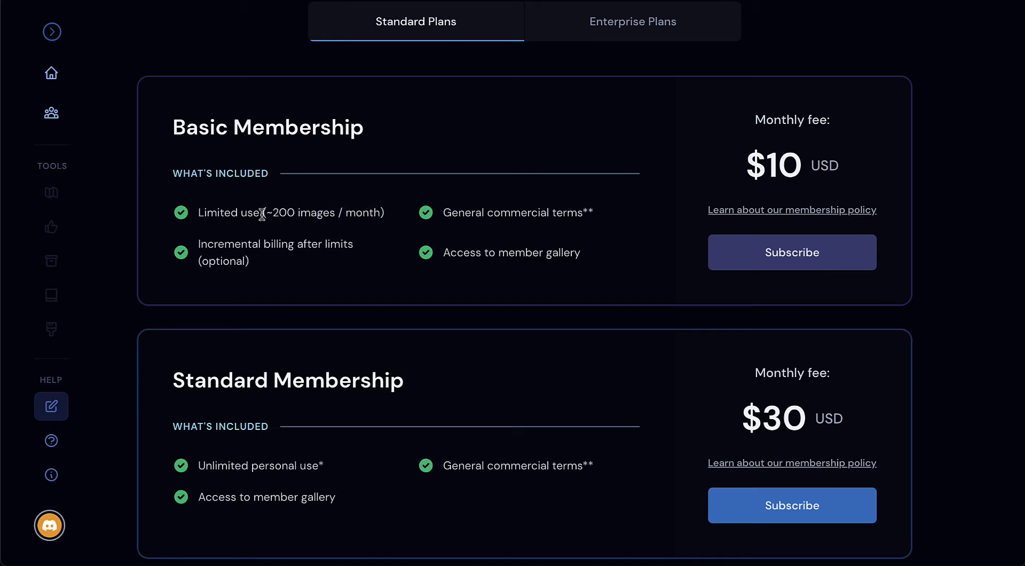
# Step: Highlight the Basic Membership's bracketed image allowance, the Standard Membership's monthly fee and its "Unlimited personal use" entry, and clear the selection
pyautogui.moveTo(262, 214); pyautogui.dragTo(388, 216)
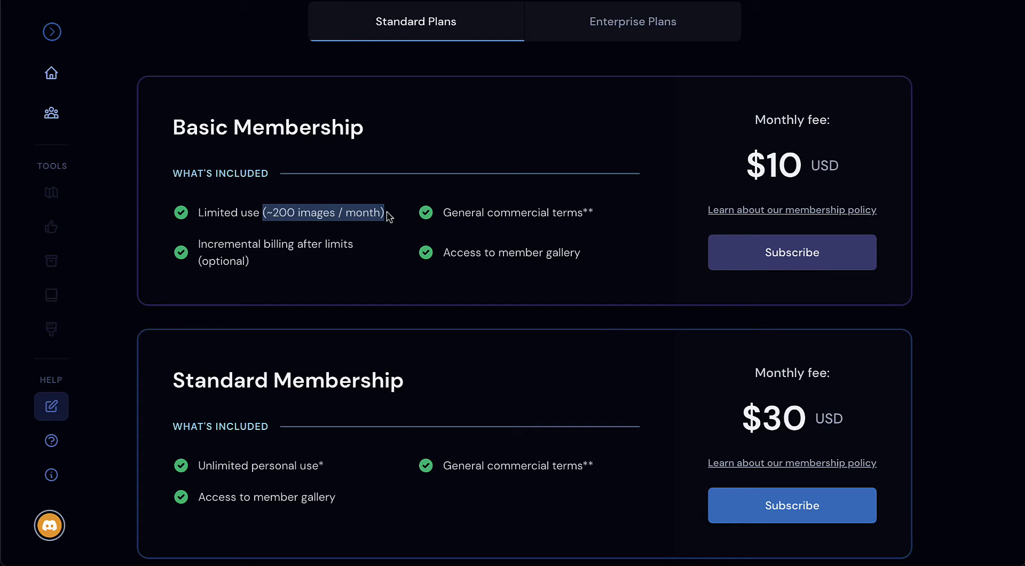
pyautogui.scroll(-1, 390, 216)
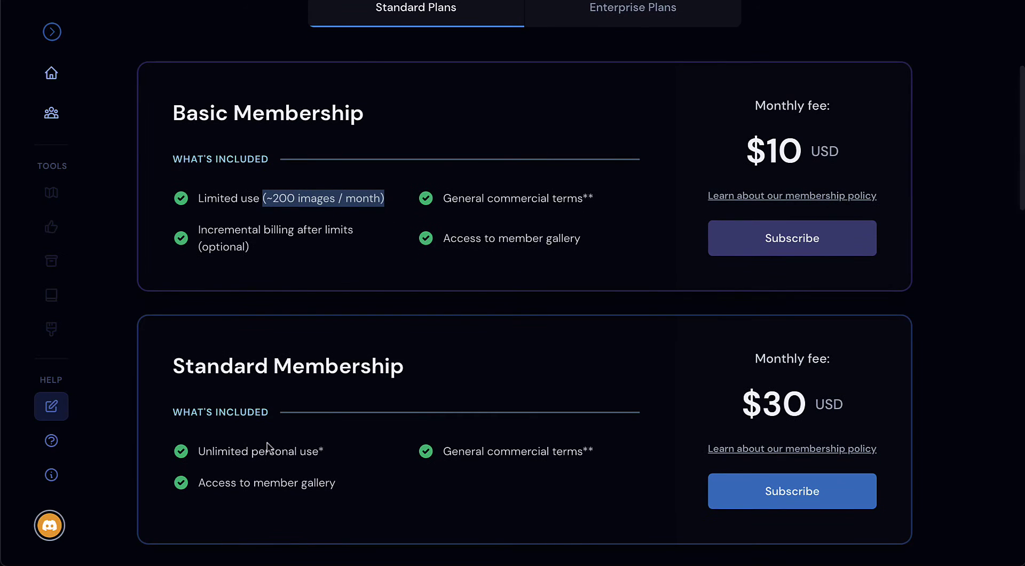
pyautogui.moveTo(735, 408); pyautogui.dragTo(846, 410)
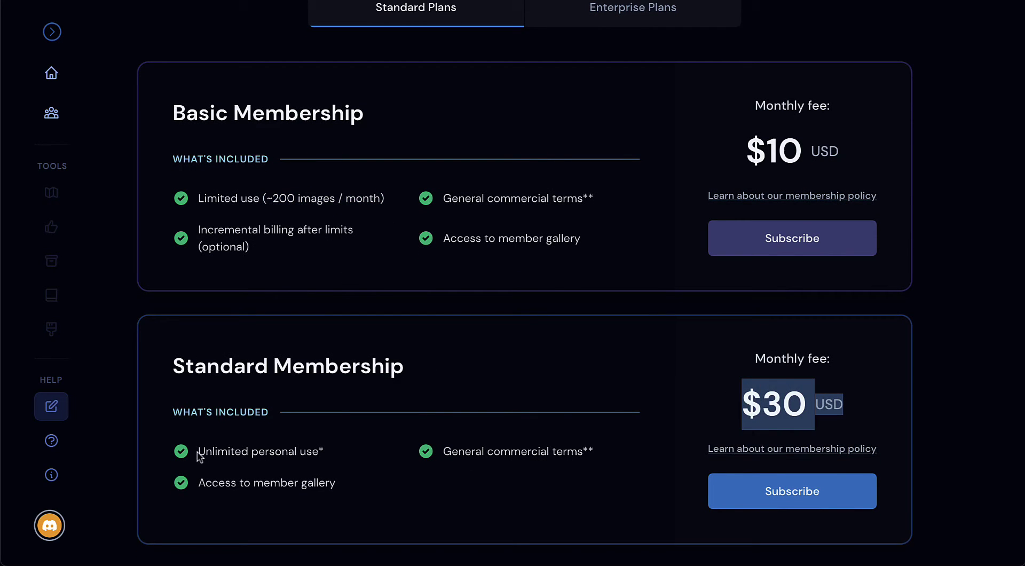
pyautogui.moveTo(199, 455); pyautogui.dragTo(320, 457)
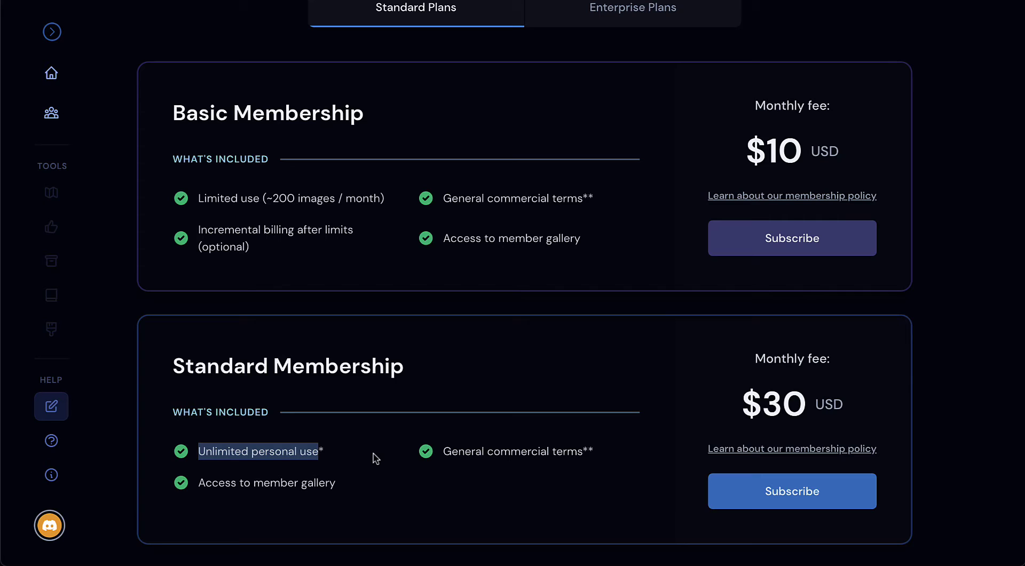
pyautogui.click(243, 202)
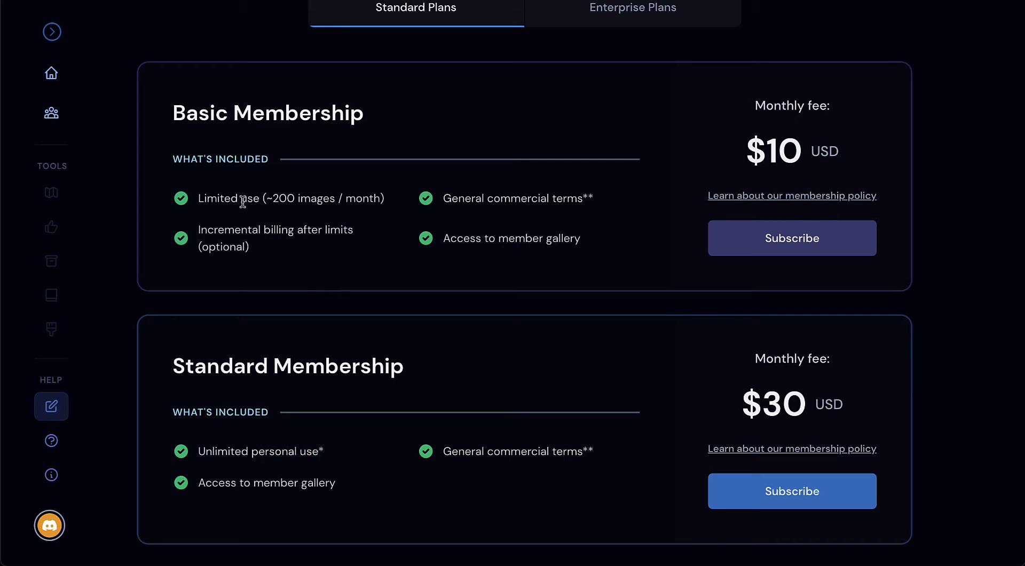
# Step: Highlight "General commercial terms" in the Basic Membership, and compare the Enterprise Plans offer with the Standard Plans
pyautogui.moveTo(444, 200); pyautogui.dragTo(583, 200)
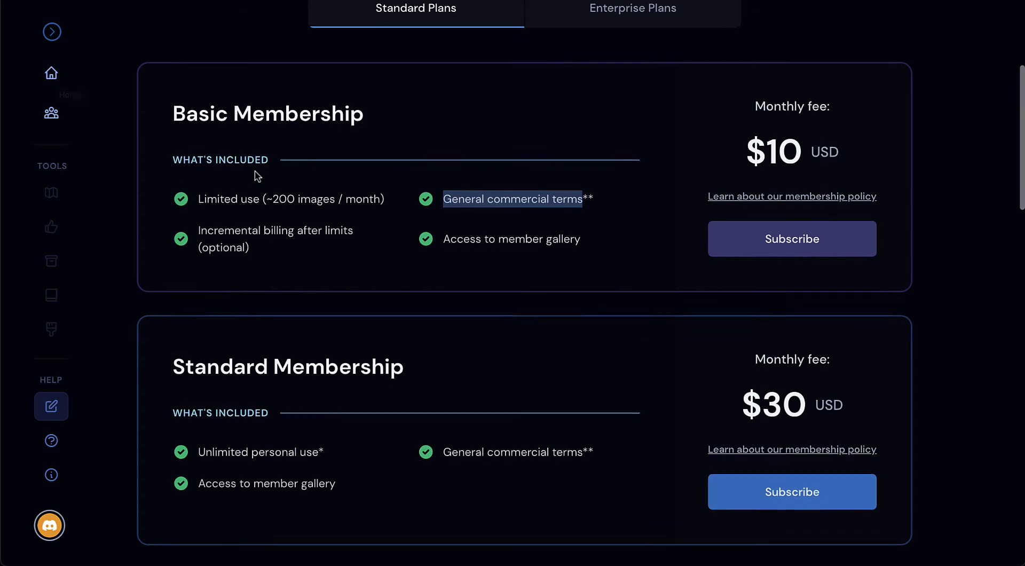
pyautogui.scroll(1, 258, 176)
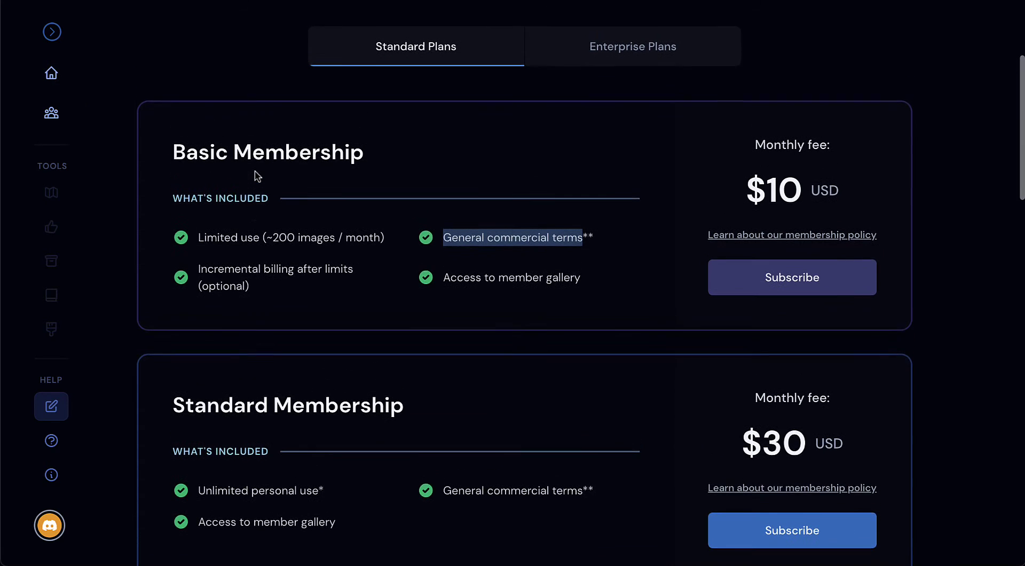
pyautogui.click(585, 56)
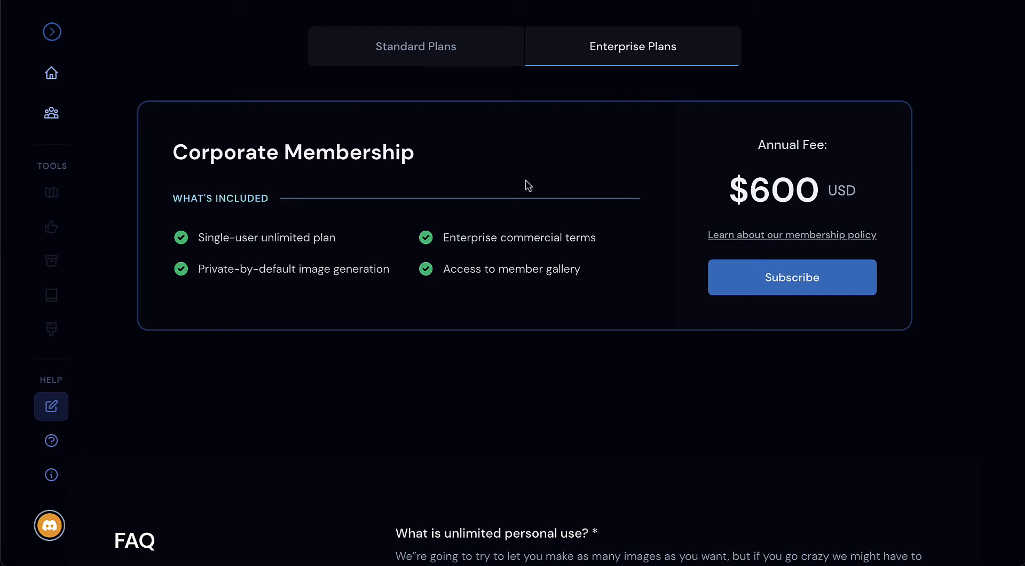
pyautogui.click(417, 53)
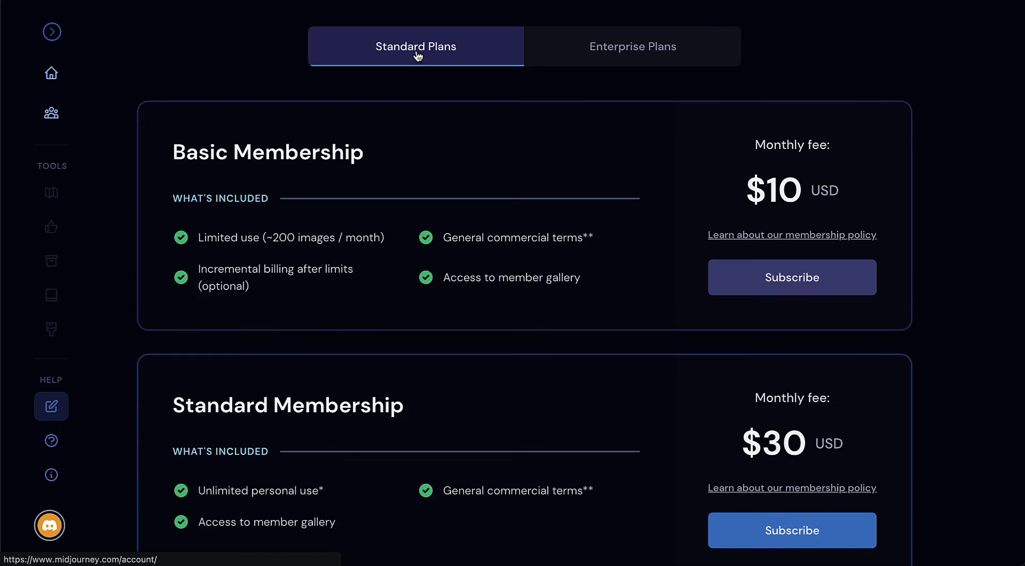
pyautogui.scroll(-1, 470, 216)
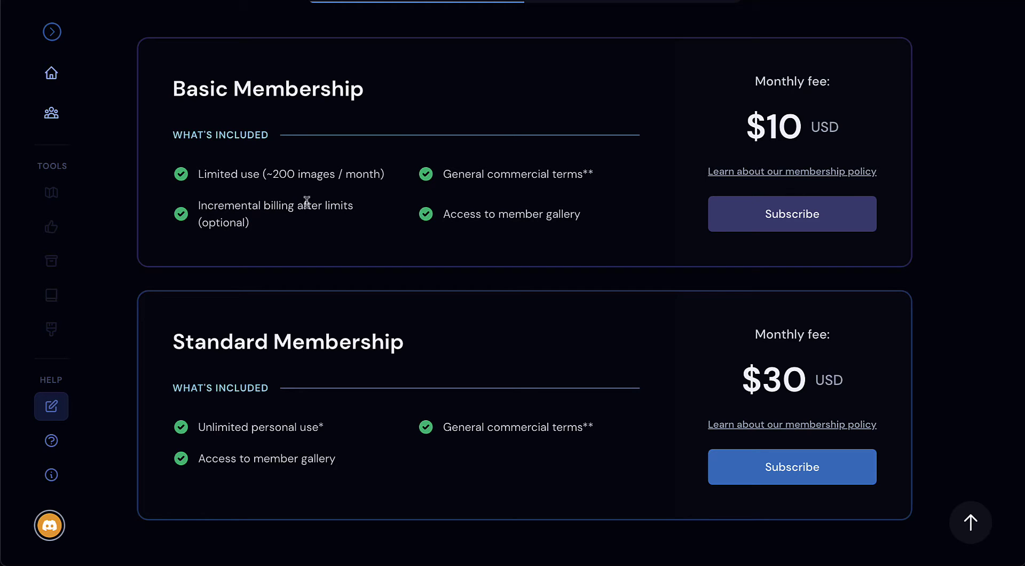
pyautogui.scroll(1, 442, 180)
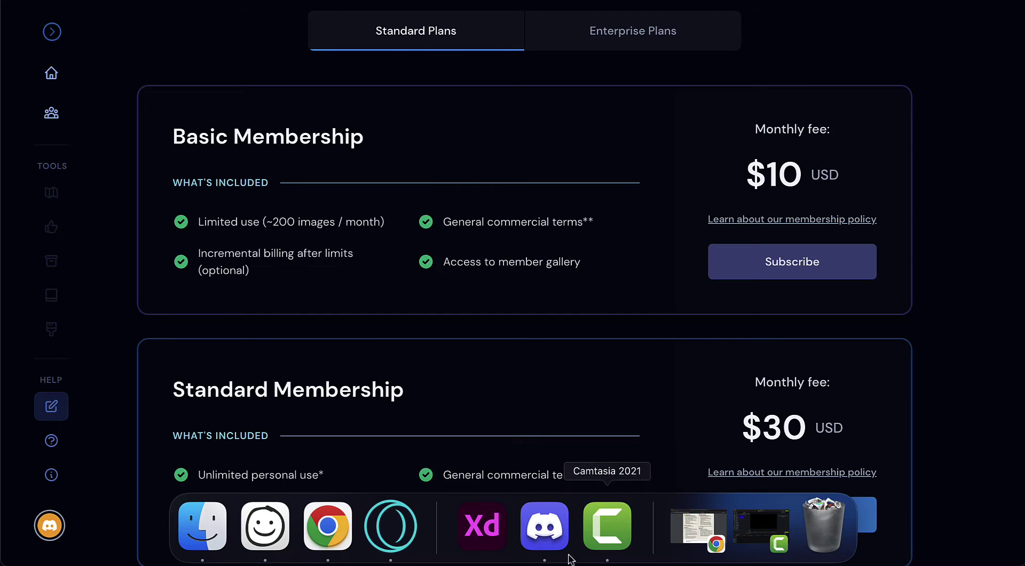
# Step: Switch to Discord, jump to the latest messages in the newbies-46 channel, and return to the Midjourney plans page
pyautogui.click(550, 539)
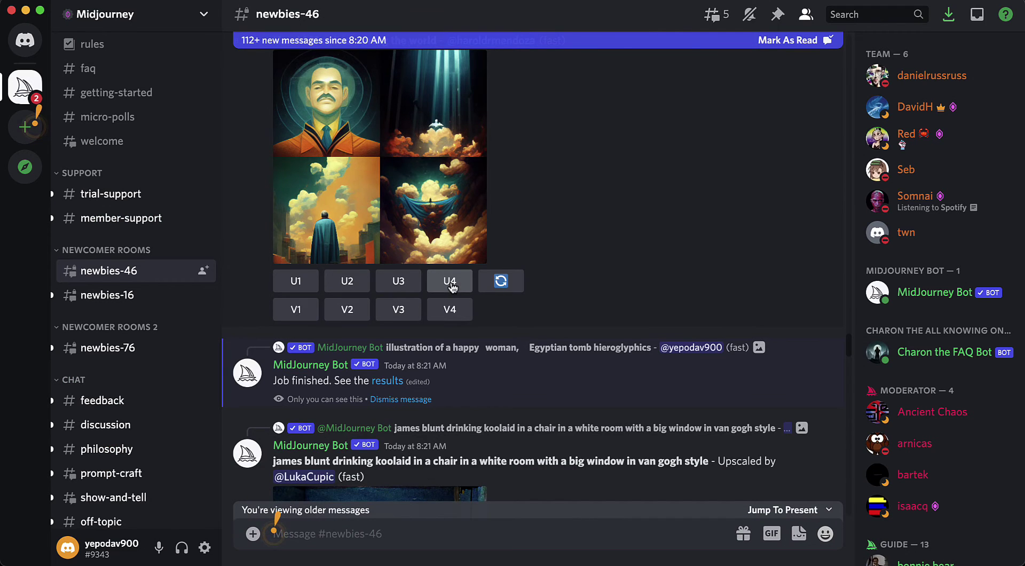
pyautogui.scroll(-5, 452, 287)
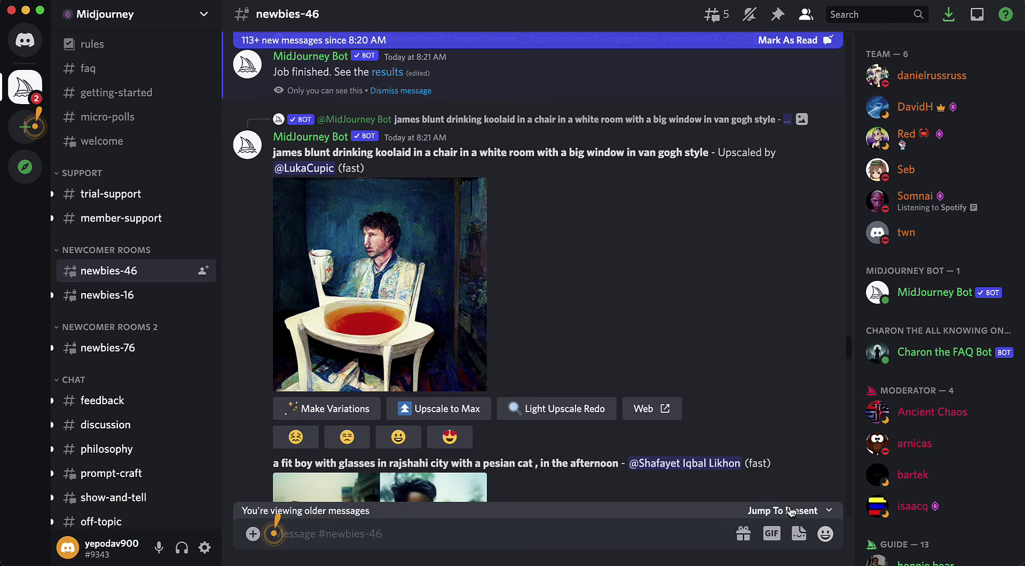
pyautogui.click(791, 511)
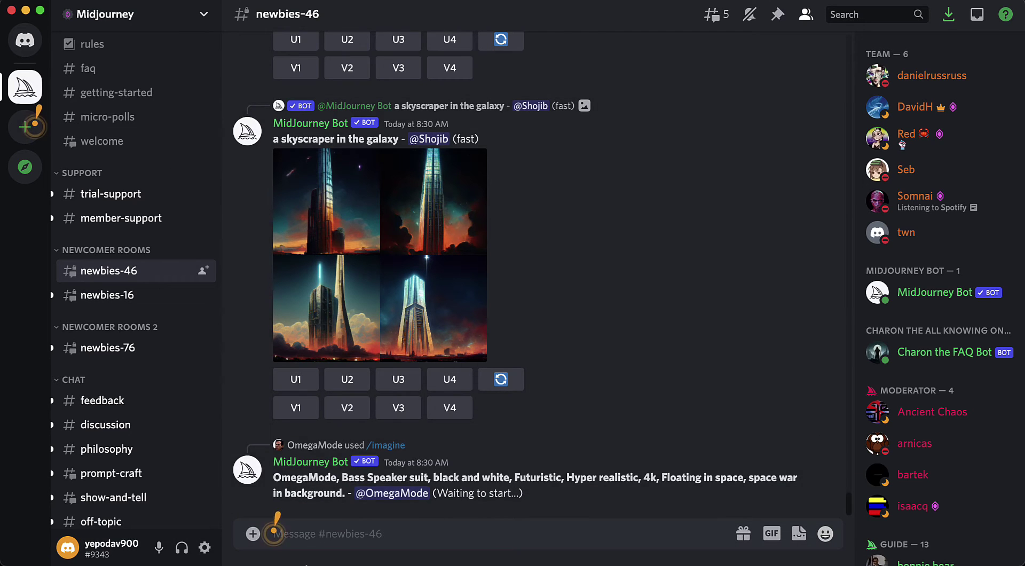
pyautogui.click(310, 540)
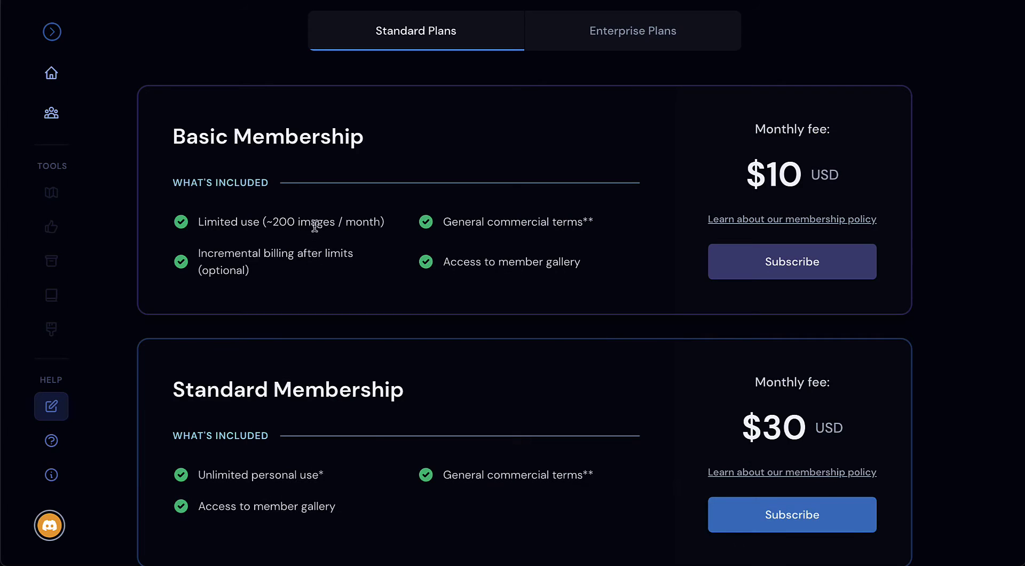
# Step: Highlight the whole "Limited use (~200 images / month)" entry of the Basic Membership, look over both plans, and clear the selection
pyautogui.moveTo(201, 220); pyautogui.dragTo(386, 223)
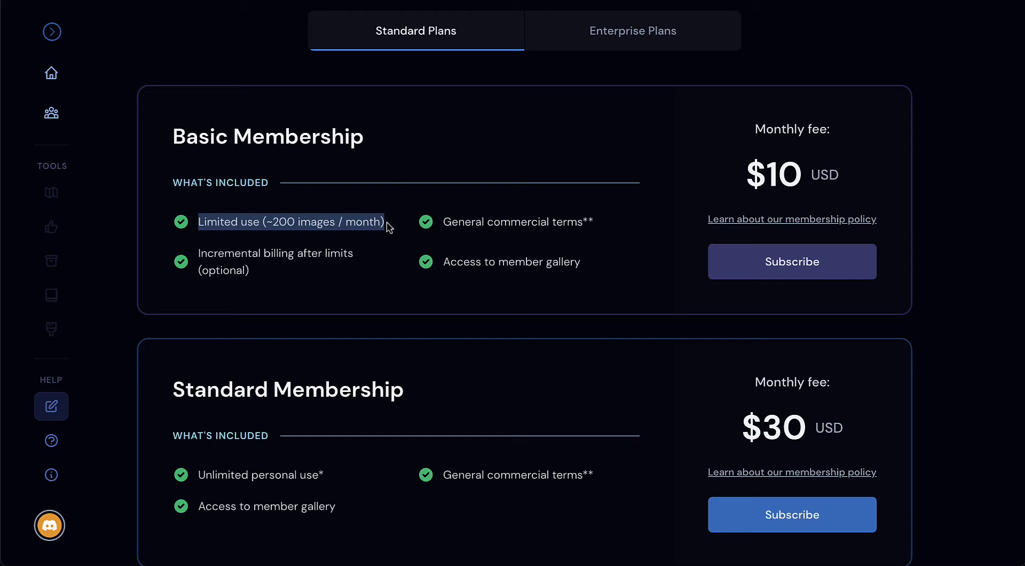
pyautogui.click(282, 220)
pyautogui.doubleClick(282, 220)
pyautogui.tripleClick(281, 220)
pyautogui.scroll(-1, 815, 165)
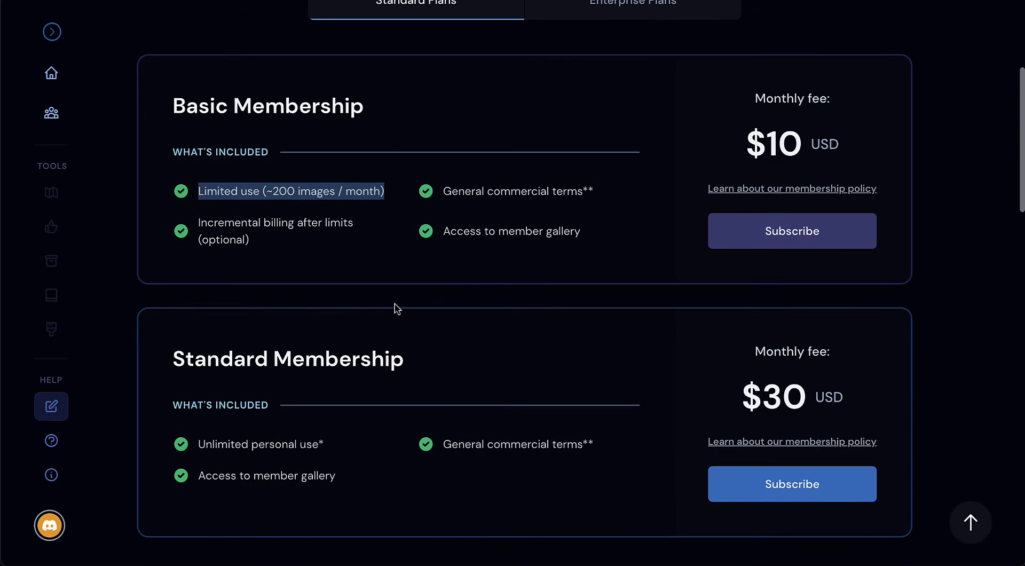
pyautogui.scroll(1, 347, 346)
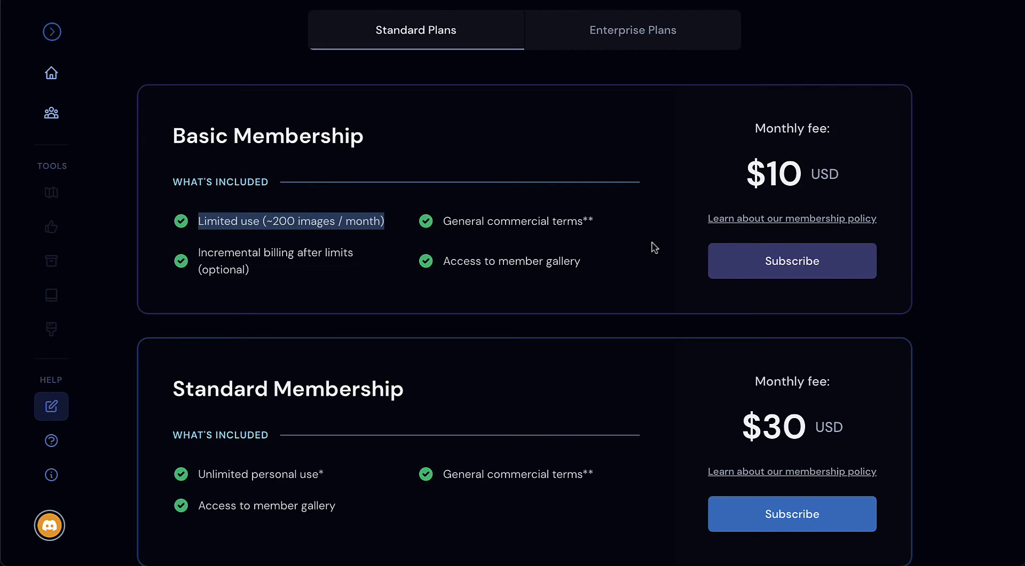
pyautogui.click(623, 259)
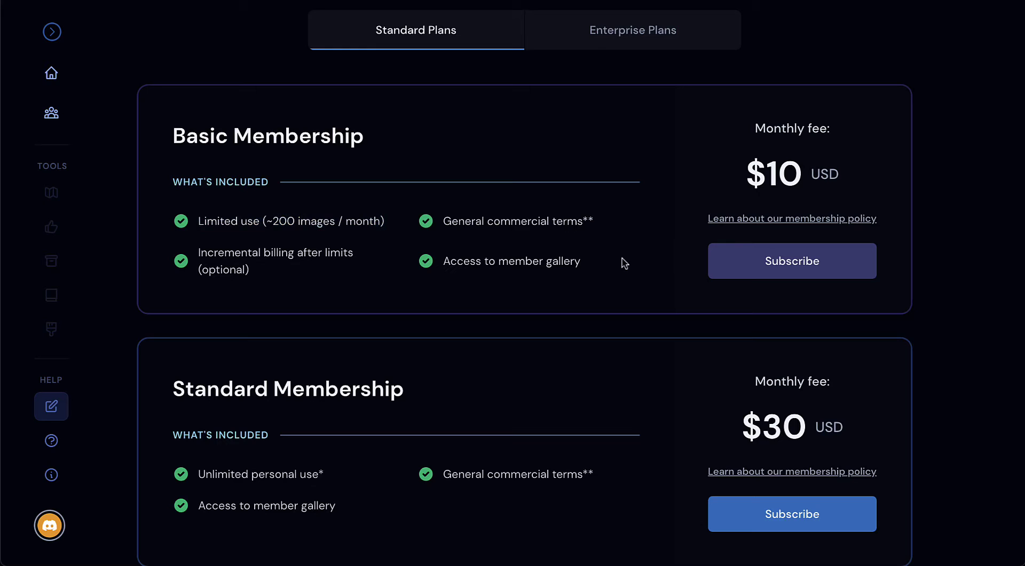
# Step: Subscribe to the Basic Membership, close the subscription confirmation, and show the plan's status on the Manage Subscription page
pyautogui.click(766, 271)
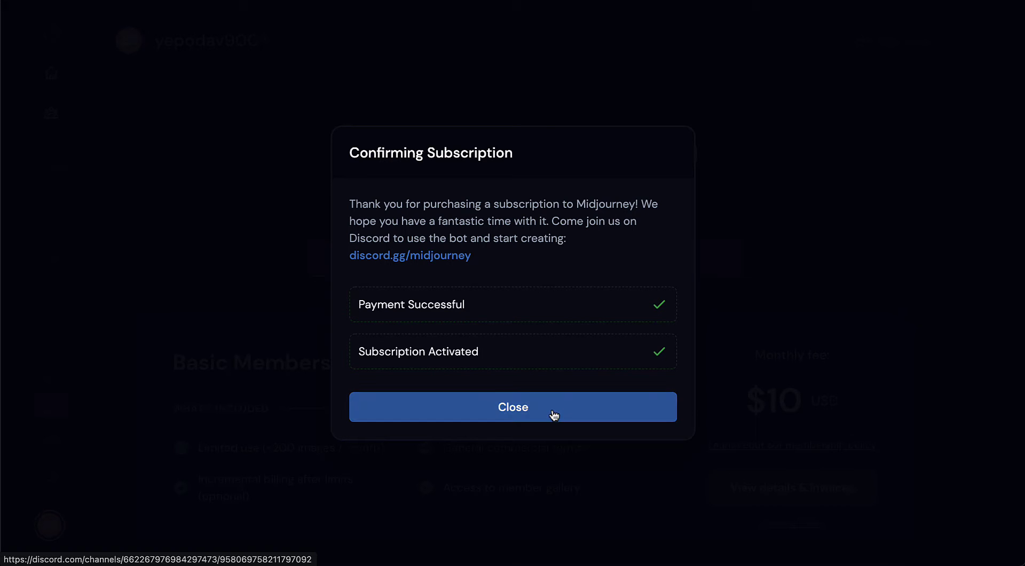
pyautogui.click(554, 416)
pyautogui.scroll(-3, 698, 387)
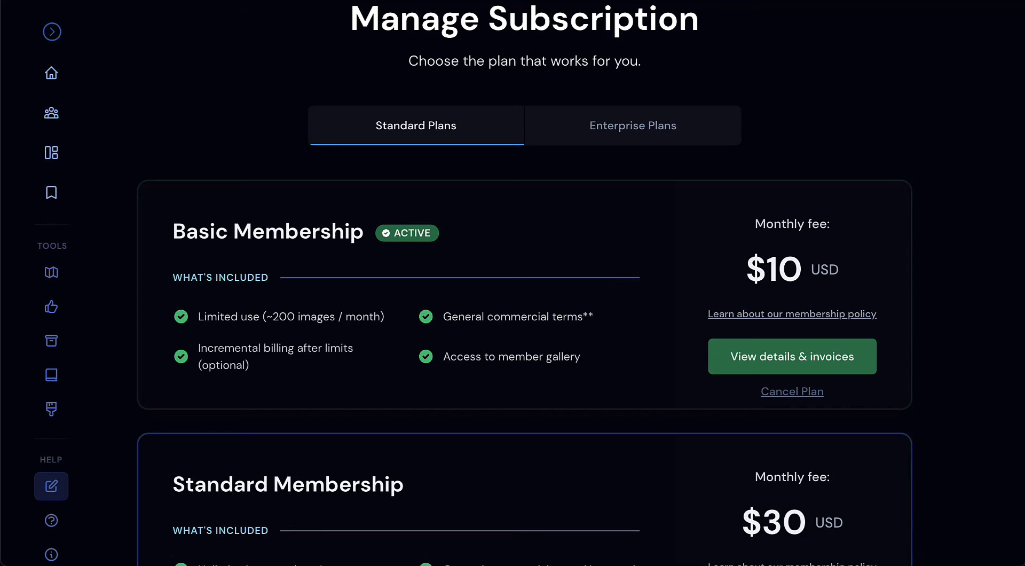
# Step: Switch to Discord and look through the Midjourney server's channel list and the newbies-46 messages
pyautogui.moveTo(545, 560)
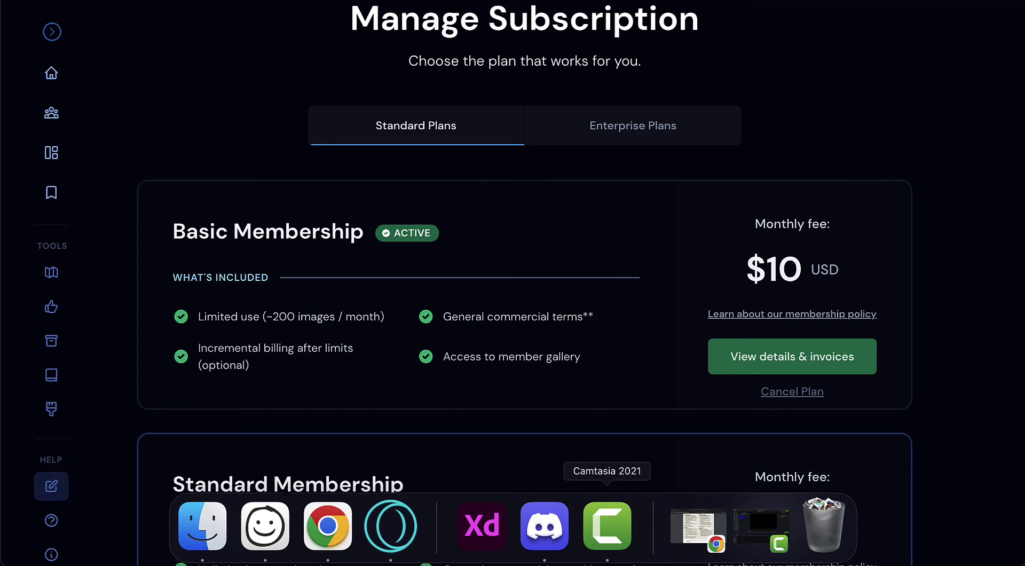
pyautogui.click(545, 545)
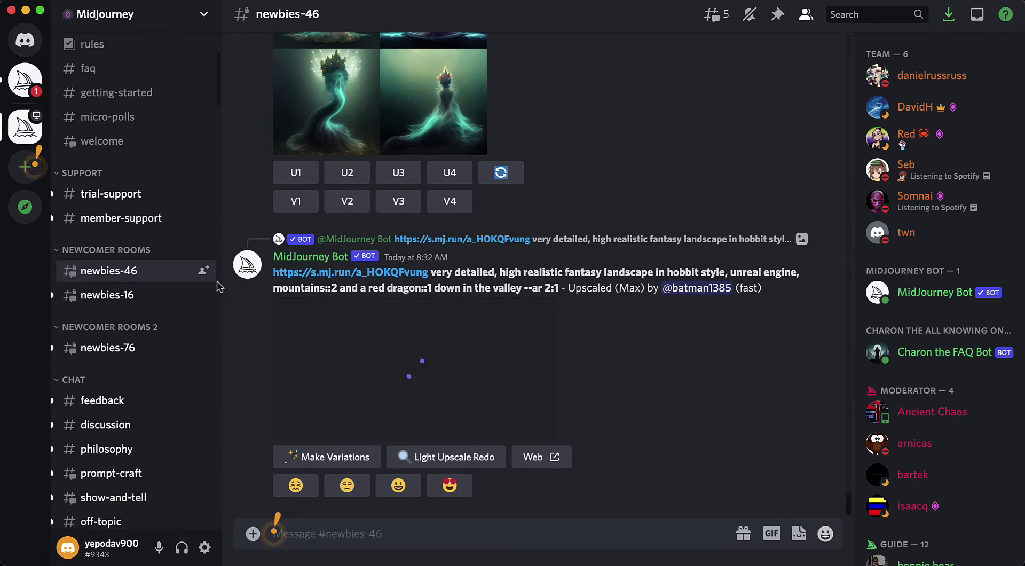
pyautogui.scroll(1, 189, 289)
pyautogui.scroll(3, 190, 288)
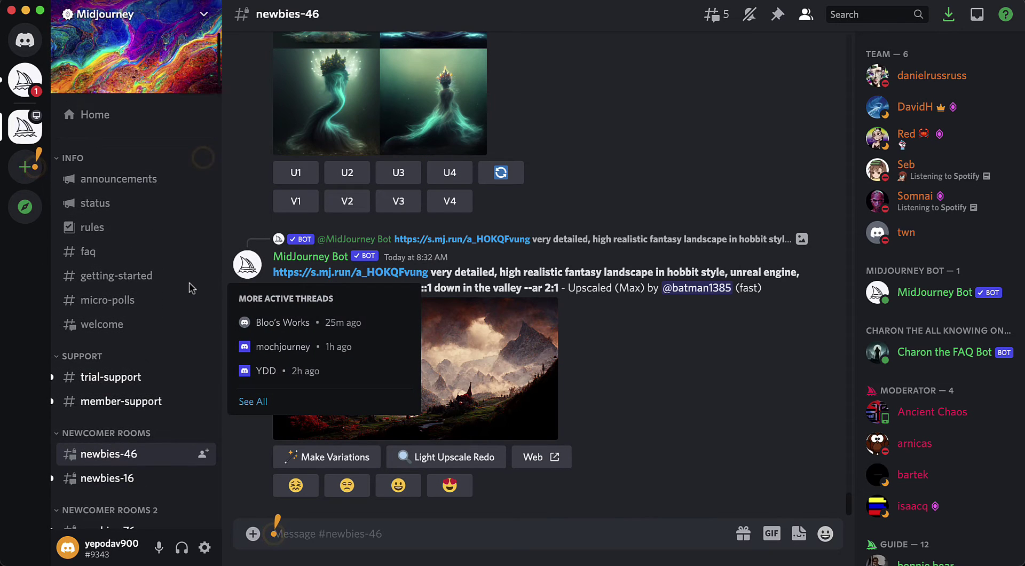
pyautogui.scroll(-6, 191, 289)
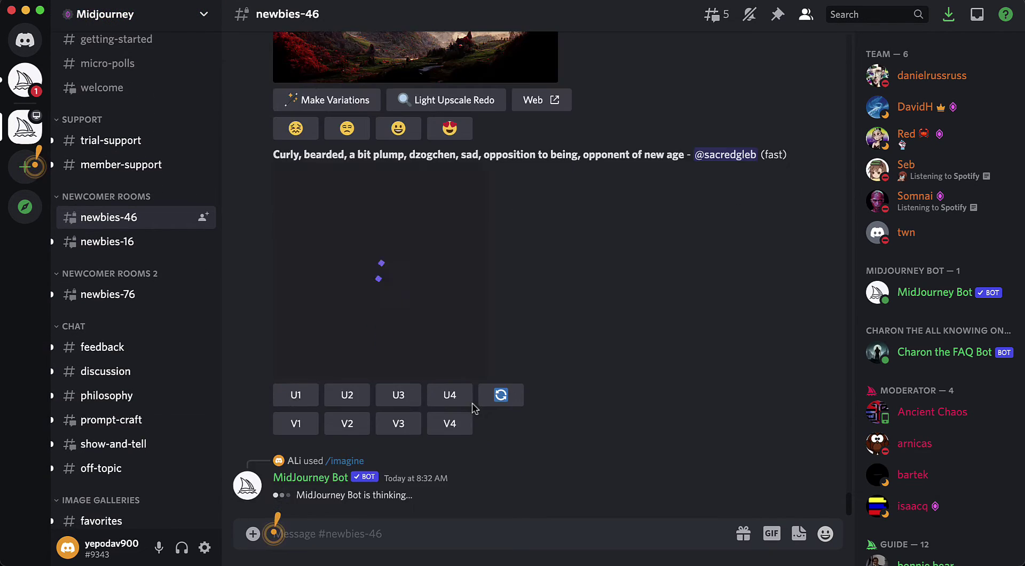
# Step: Begin an /imagine command in the newbies-46 message field and switch to the zign.ai dashboard in the browser
pyautogui.click(274, 534)
pyautogui.write('/imga')
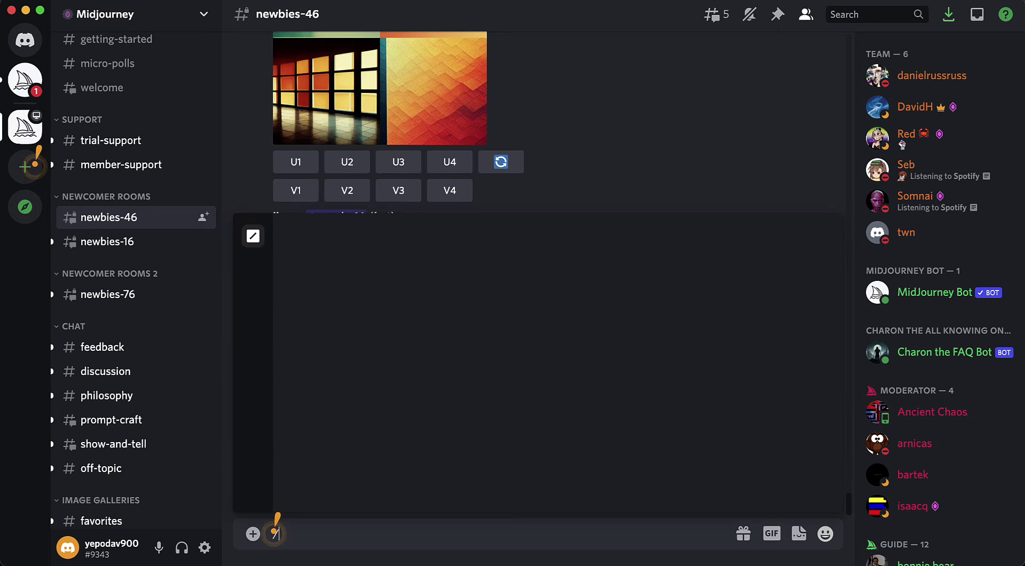
pyautogui.press('BackSpace')
pyautogui.press('BackSpace')
pyautogui.write('a')
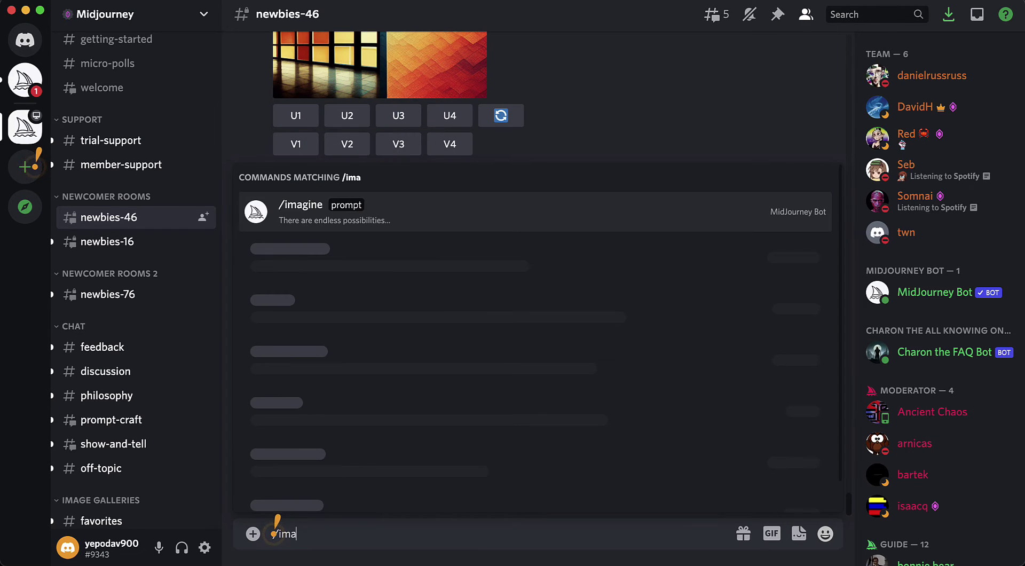
pyautogui.click(448, 496)
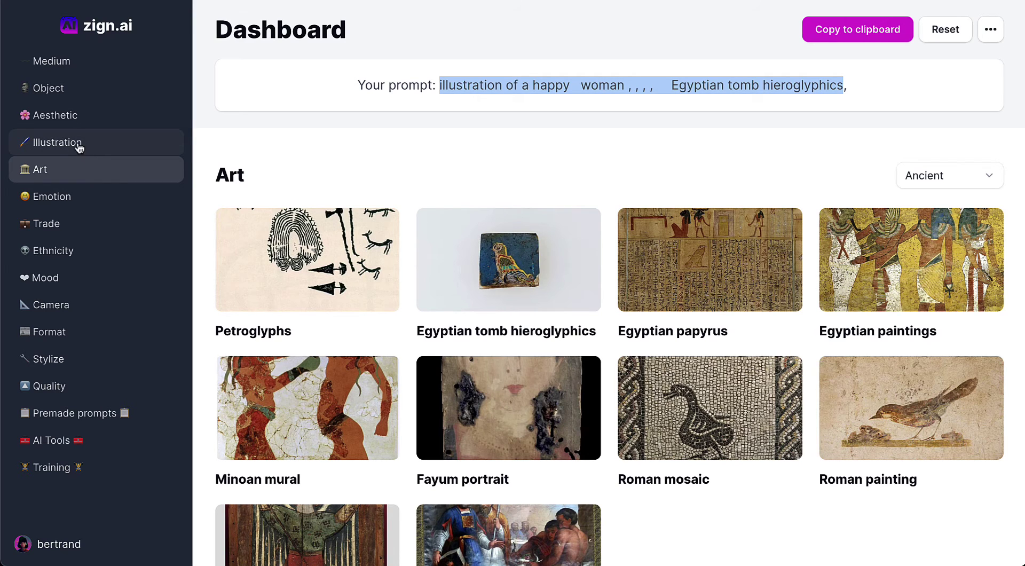
# Step: Reset the zign.ai prompt and choose 3d render as its medium
pyautogui.click(68, 91)
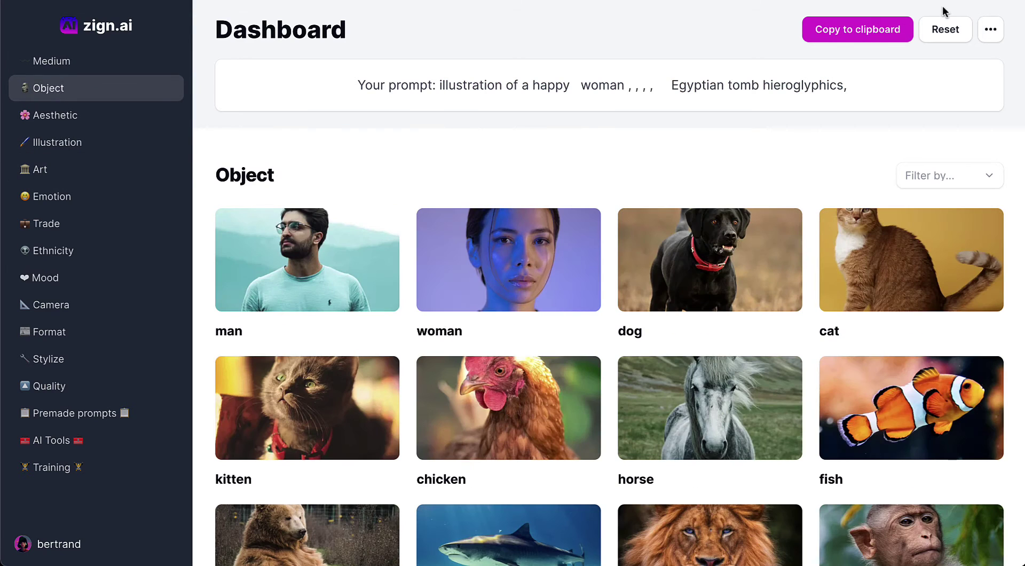
pyautogui.click(946, 29)
pyautogui.click(49, 61)
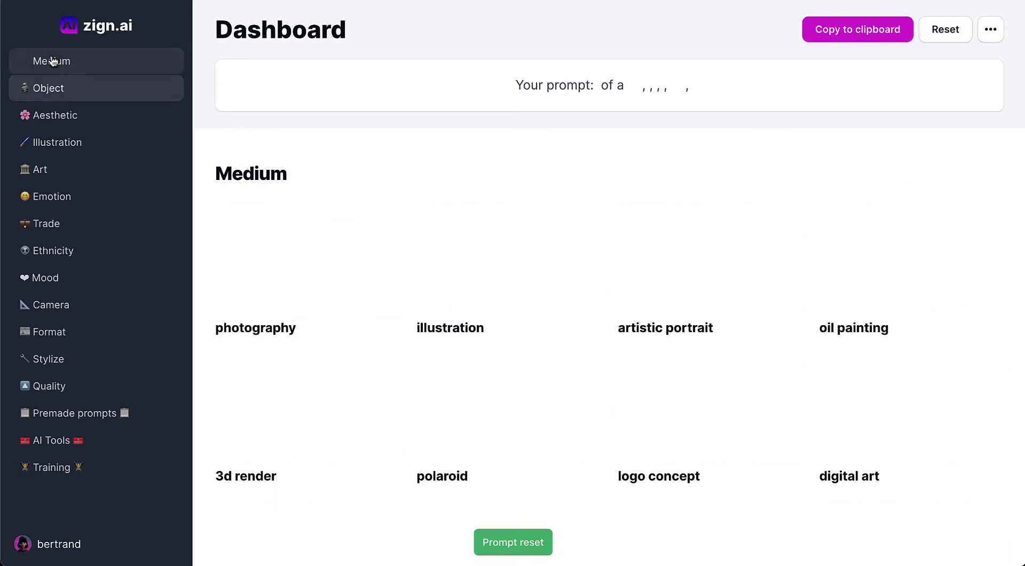
pyautogui.scroll(-1, 323, 383)
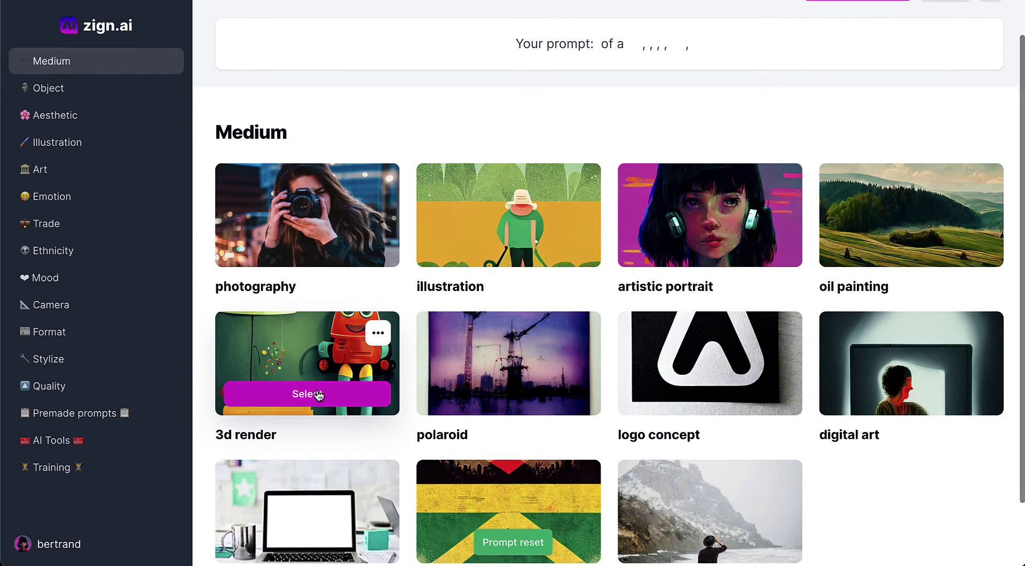
pyautogui.scroll(-1, 316, 391)
pyautogui.moveTo(513, 362)
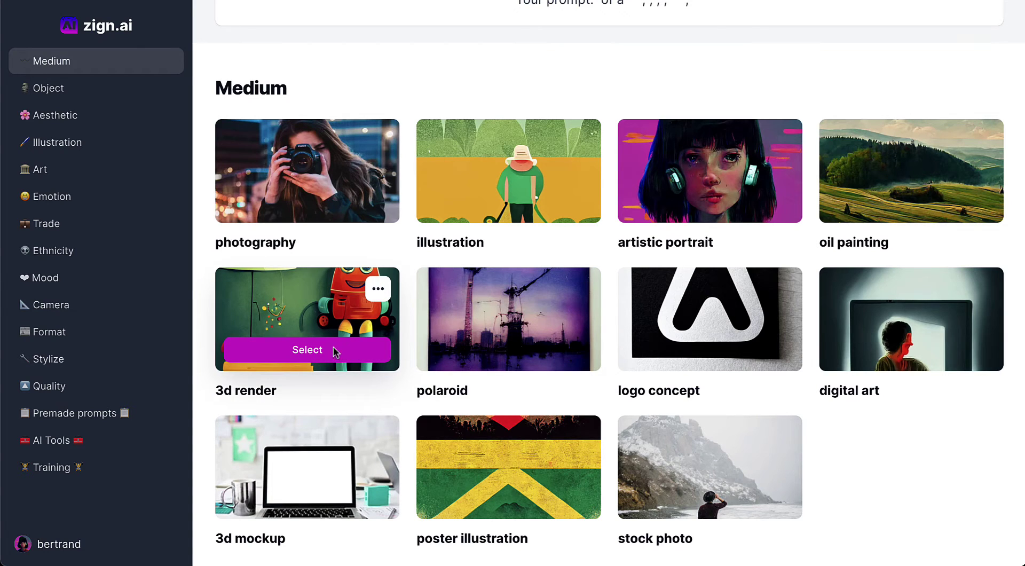
pyautogui.click(336, 351)
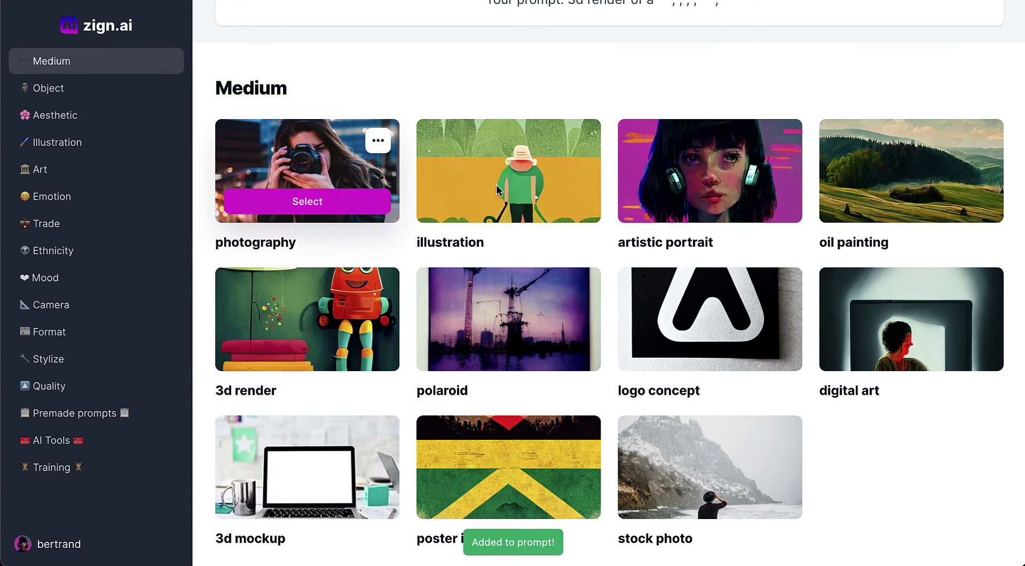
# Step: Change the prompt's medium to illustration and add dog as its object
pyautogui.click(489, 206)
pyautogui.click(92, 90)
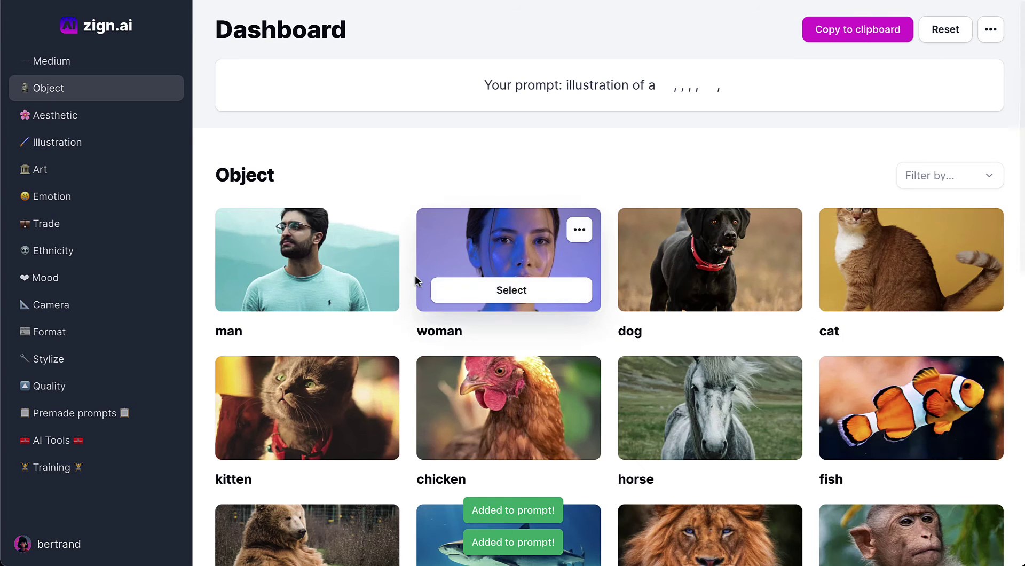
pyautogui.click(711, 292)
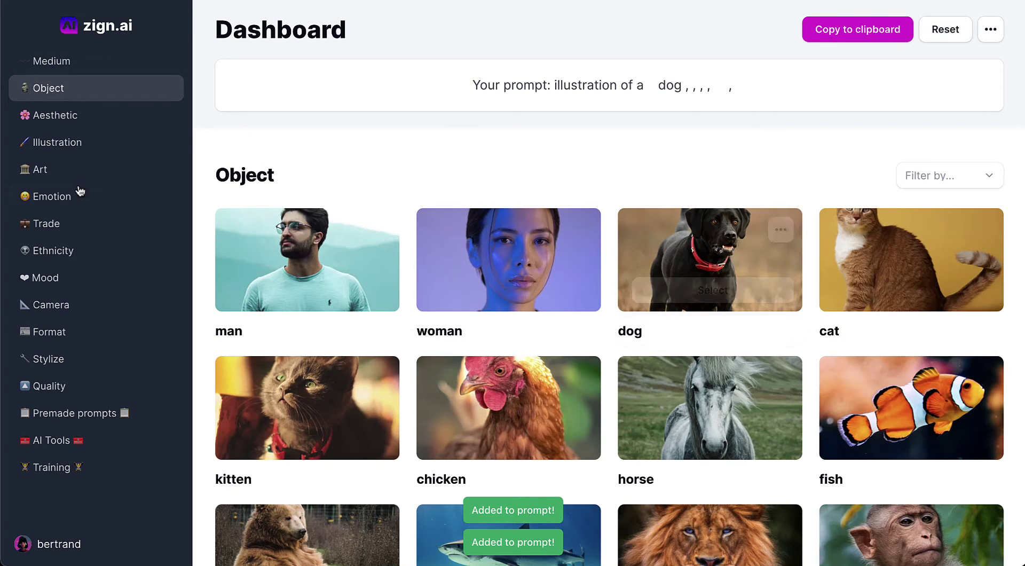
# Step: Add the Cyberpunk aesthetic from the second page of aesthetics to the zign.ai prompt
pyautogui.click(53, 115)
pyautogui.scroll(-6, 375, 290)
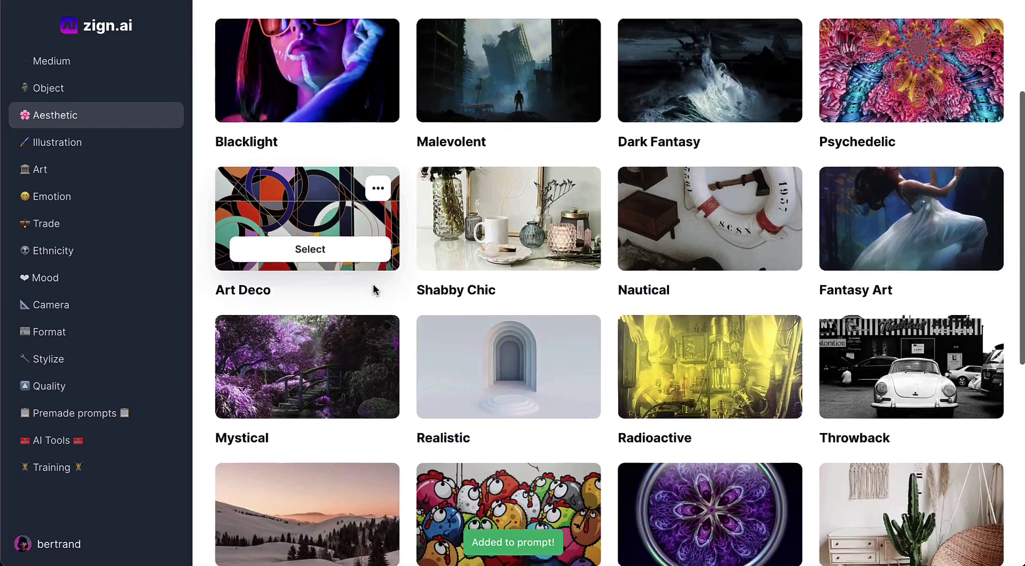
pyautogui.scroll(-3, 376, 290)
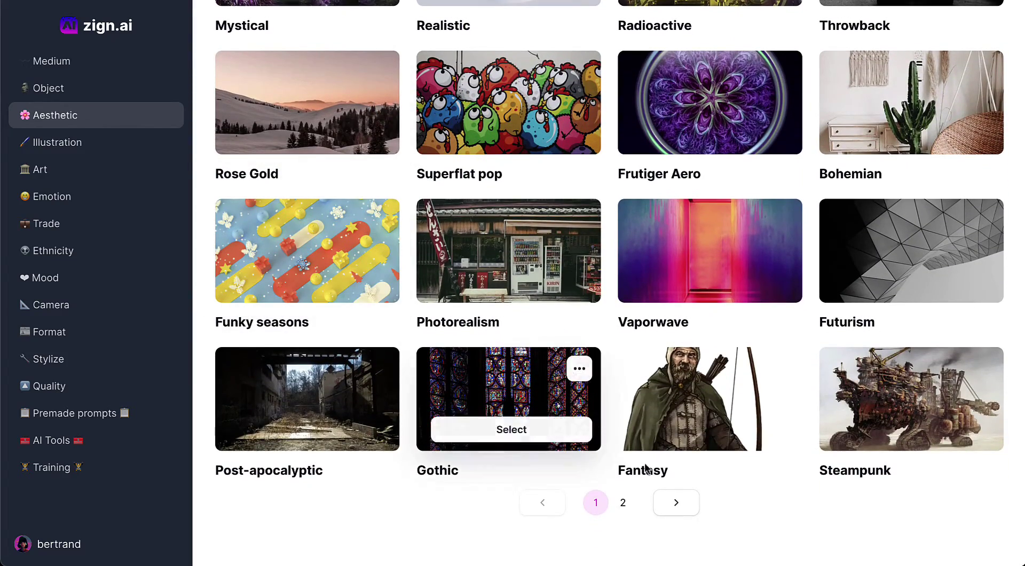
pyautogui.click(623, 503)
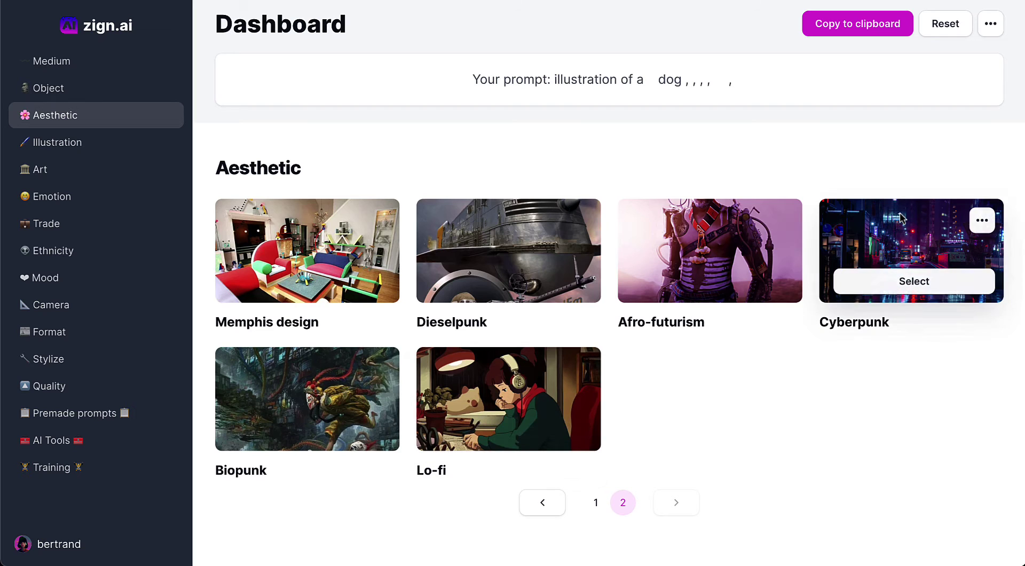
pyautogui.click(855, 280)
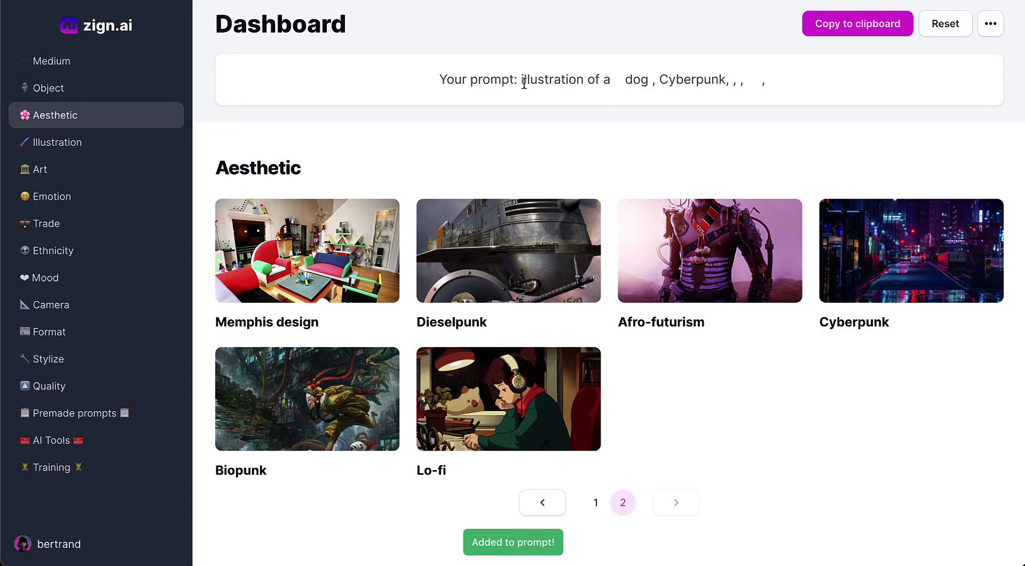
# Step: Copy the prompt text "illustration of a dog, Cyberpunk" without the trailing commas and switch to Discord
pyautogui.moveTo(520, 83); pyautogui.dragTo(727, 81)
pyautogui.press('super+c')
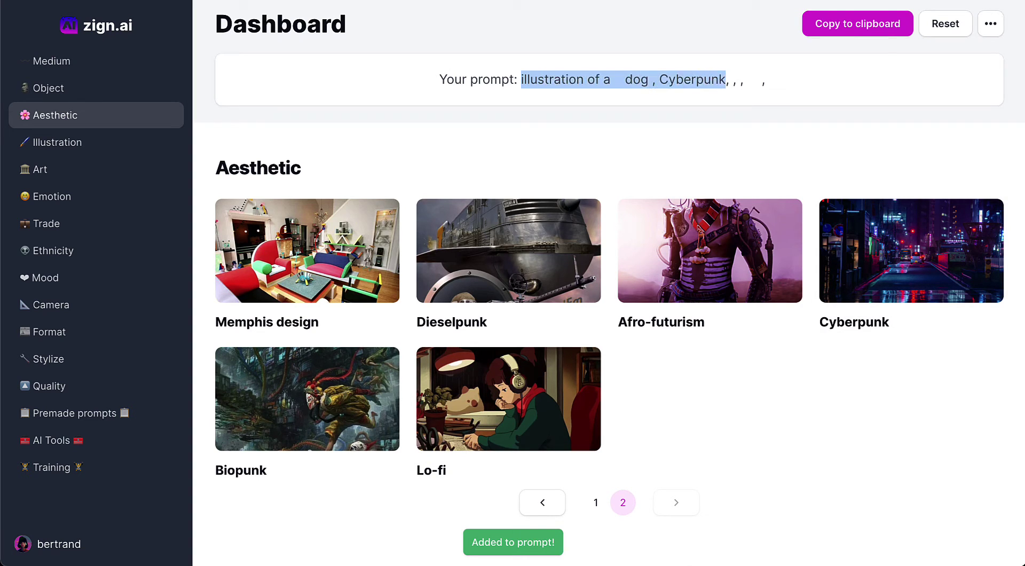
pyautogui.moveTo(689, 539)
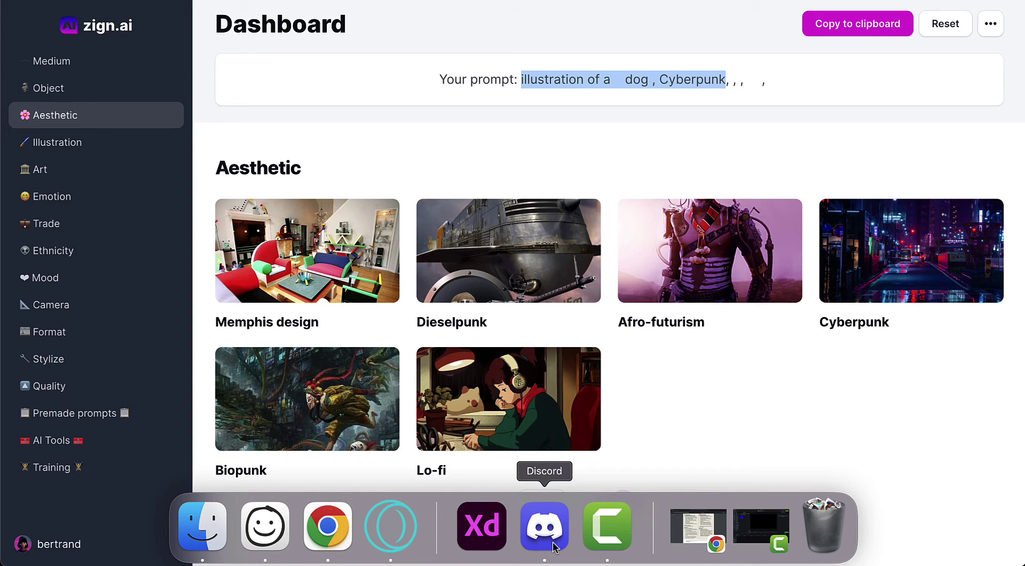
pyautogui.click(554, 542)
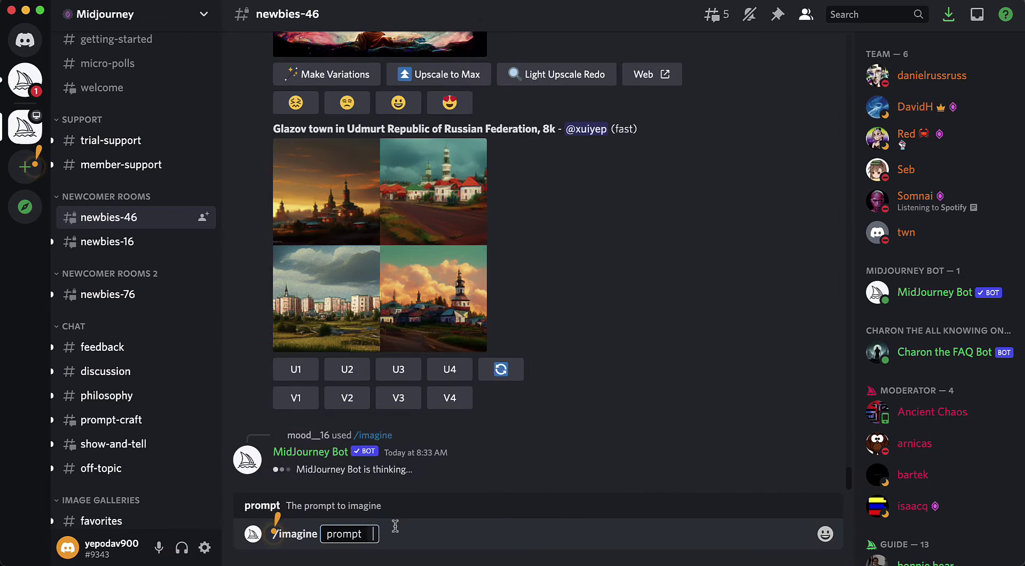
# Step: Restart the /imagine command in newbies-46 with the copied prompt, remove the extra space before "dog", and send it
pyautogui.press('BackSpace')
pyautogui.press('BackSpace')
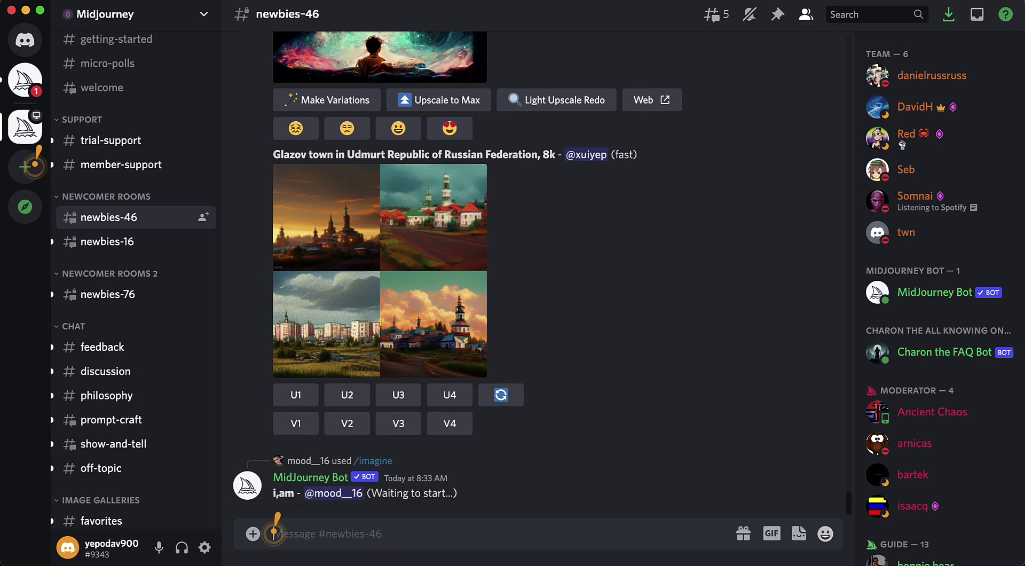
pyautogui.write('/imag')
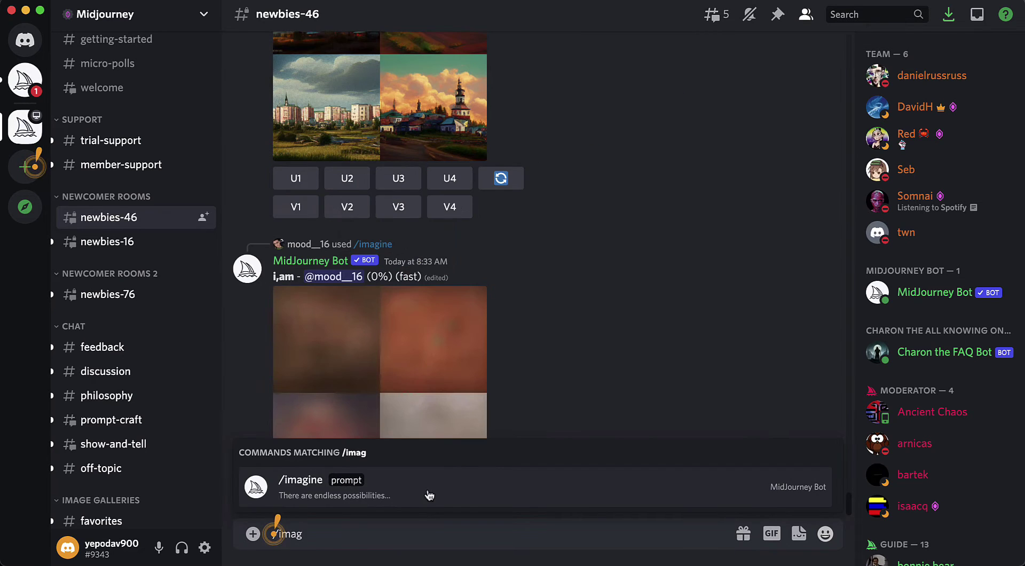
pyautogui.click(429, 495)
pyautogui.press('super+v')
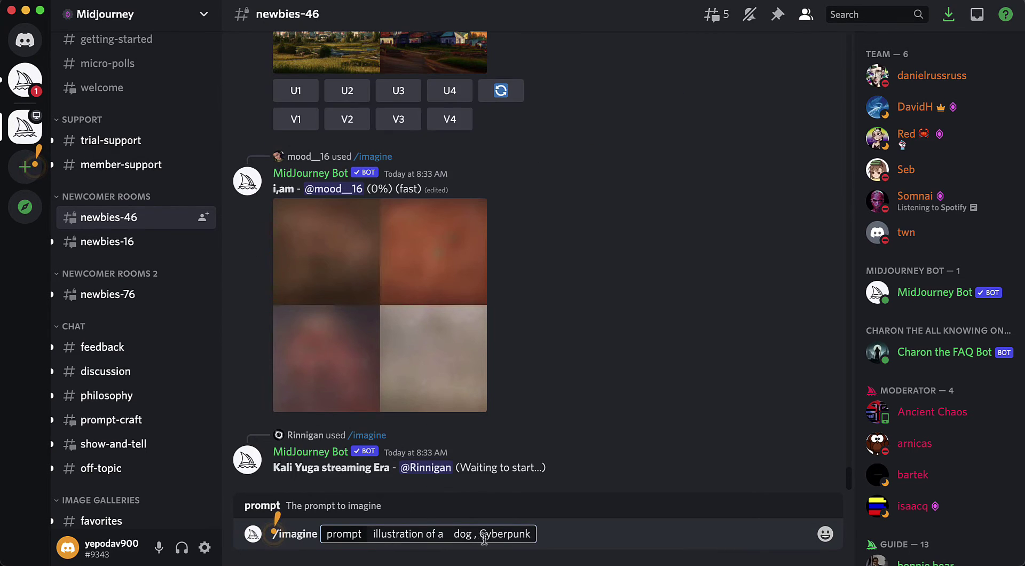
pyautogui.click(453, 534)
pyautogui.press('BackSpace')
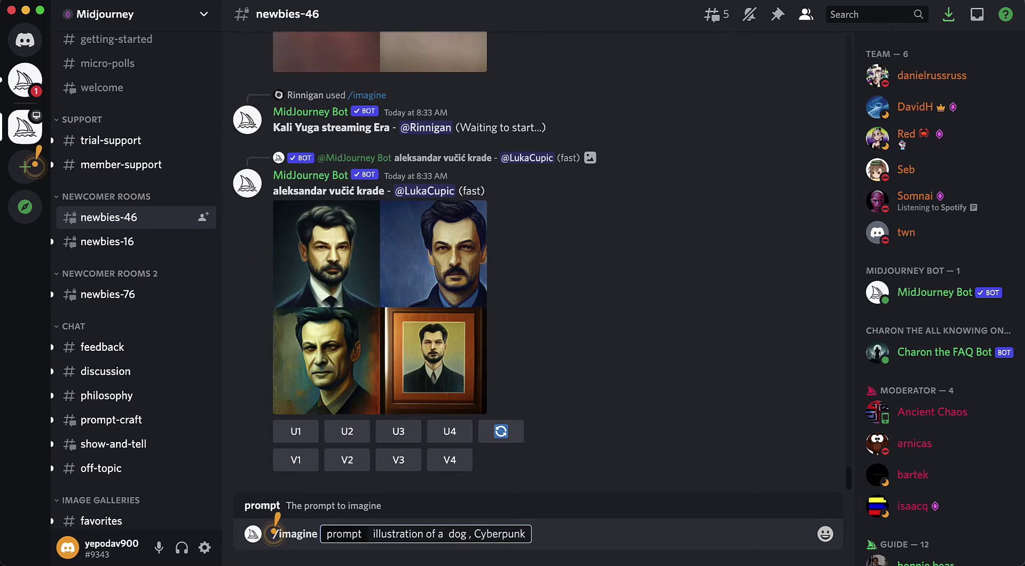
pyautogui.press('Return')
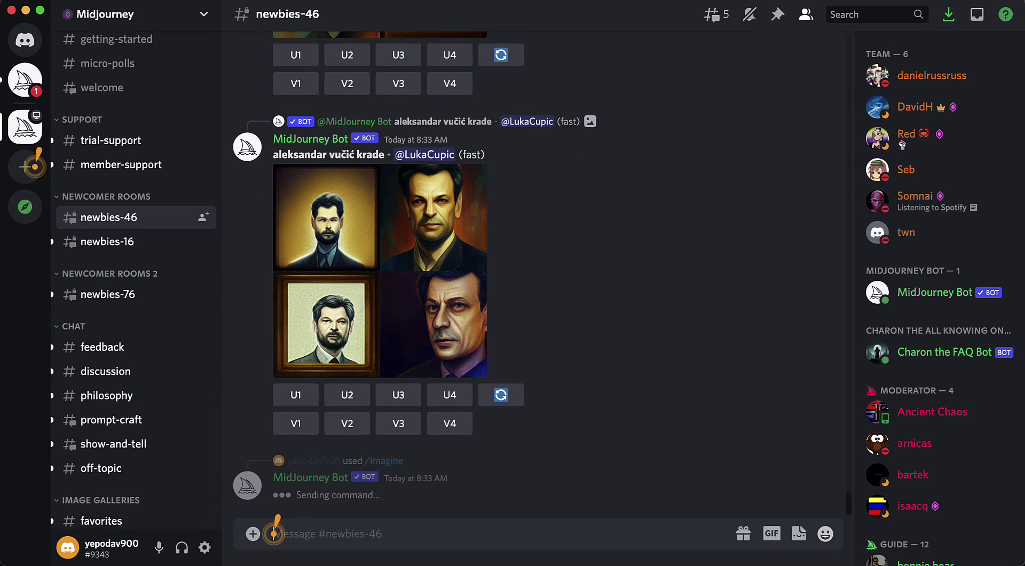
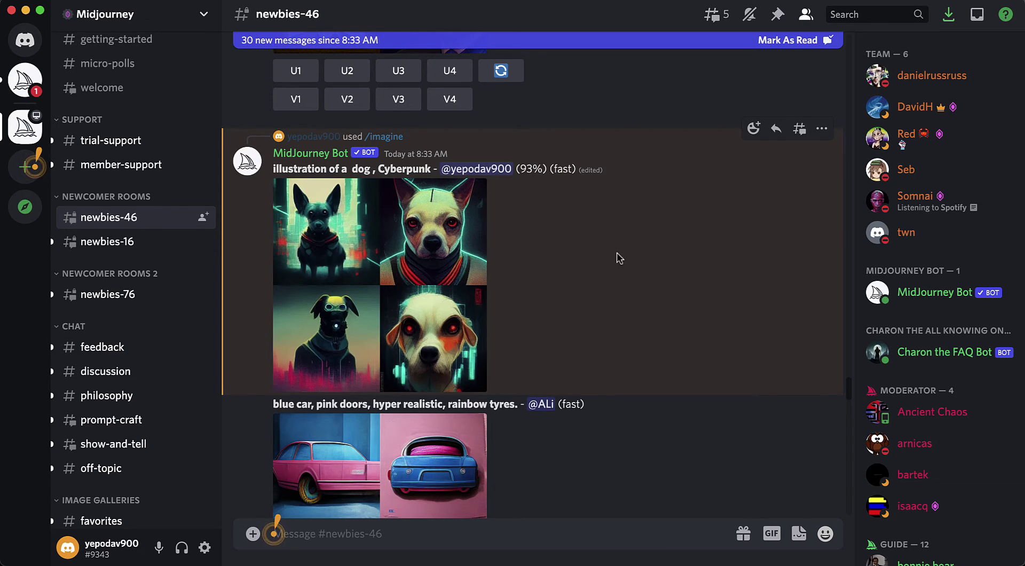
# Step: Look through the newbies-46 messages for the finished image grid of the cyberpunk dog illustration
pyautogui.scroll(-5, 499, 162)
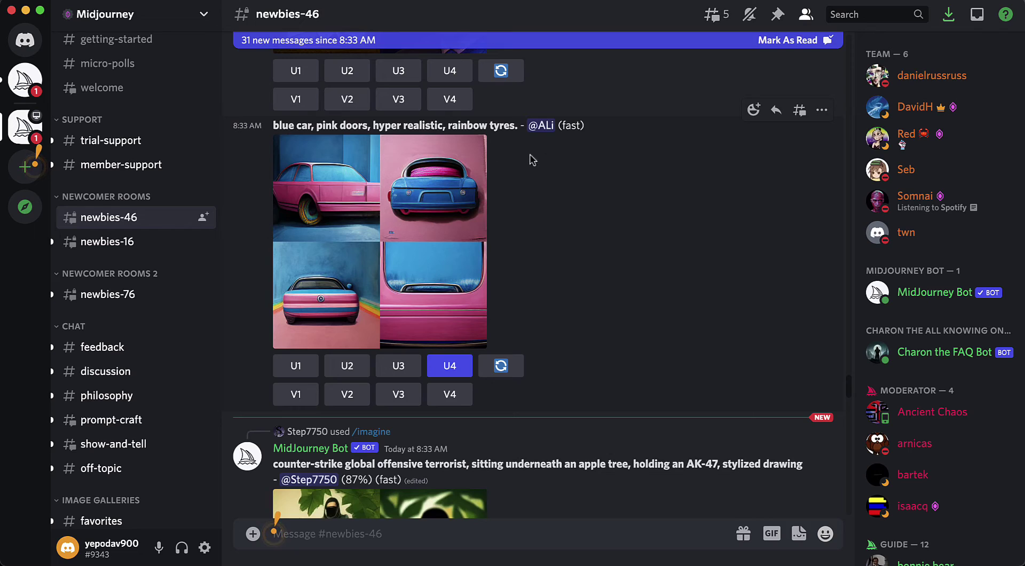
pyautogui.scroll(-15, 580, 291)
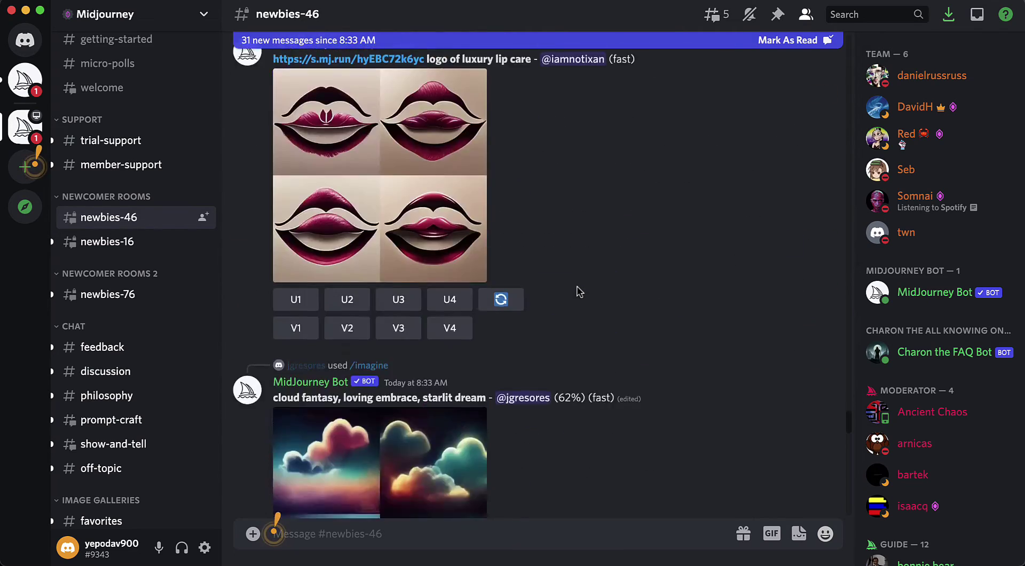
pyautogui.scroll(-10, 579, 291)
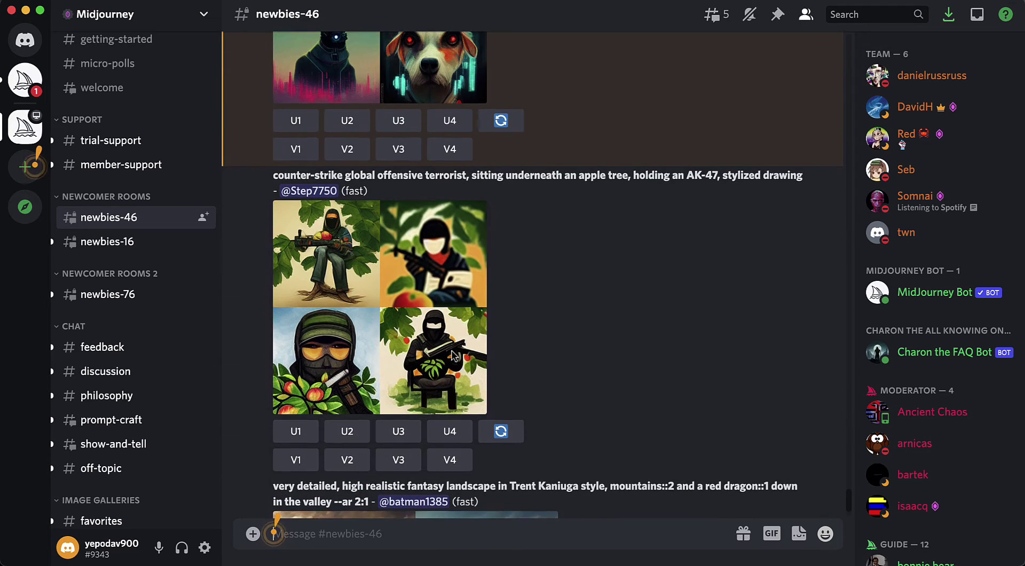
pyautogui.scroll(5, 452, 355)
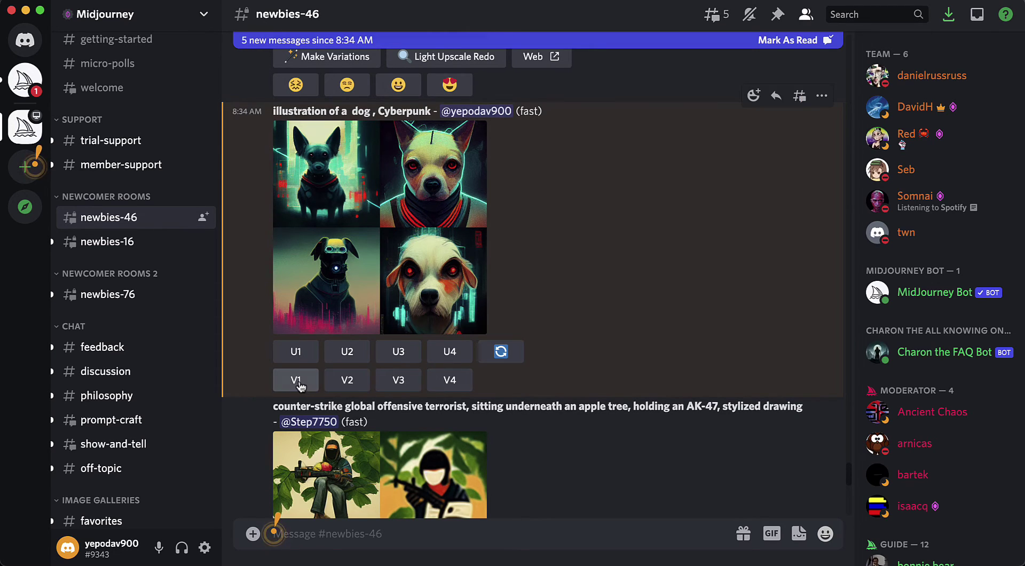
# Step: Request variations of the first image in the "illustration of a dog, Cyberpunk" grid
pyautogui.click(297, 380)
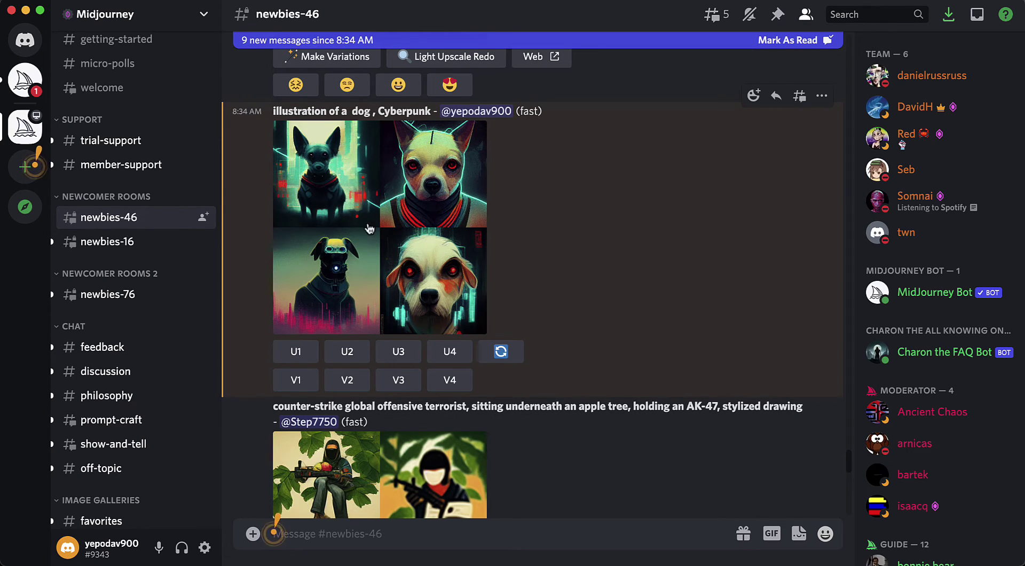
pyautogui.click(297, 380)
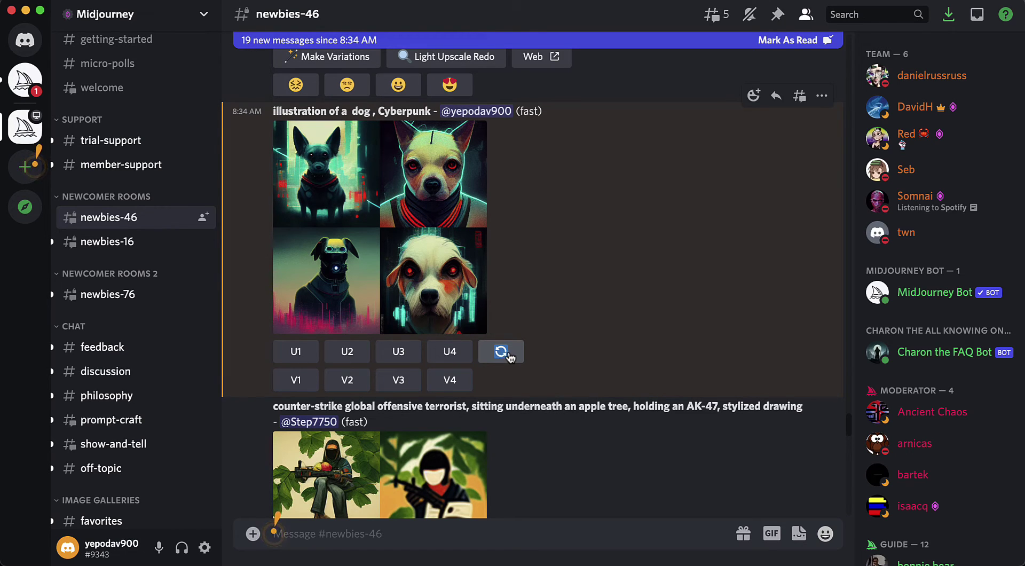
pyautogui.click(502, 357)
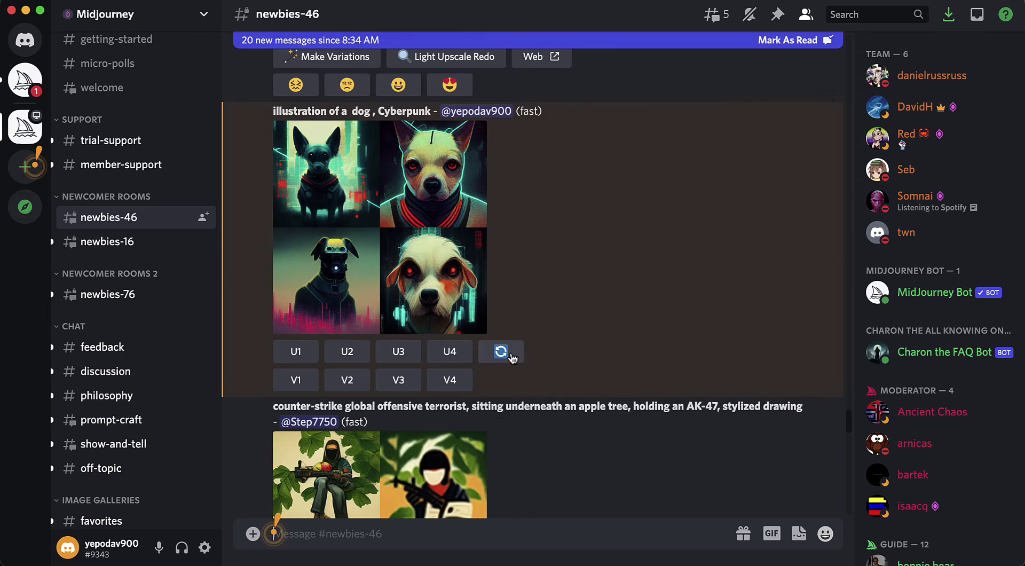
pyautogui.click(282, 378)
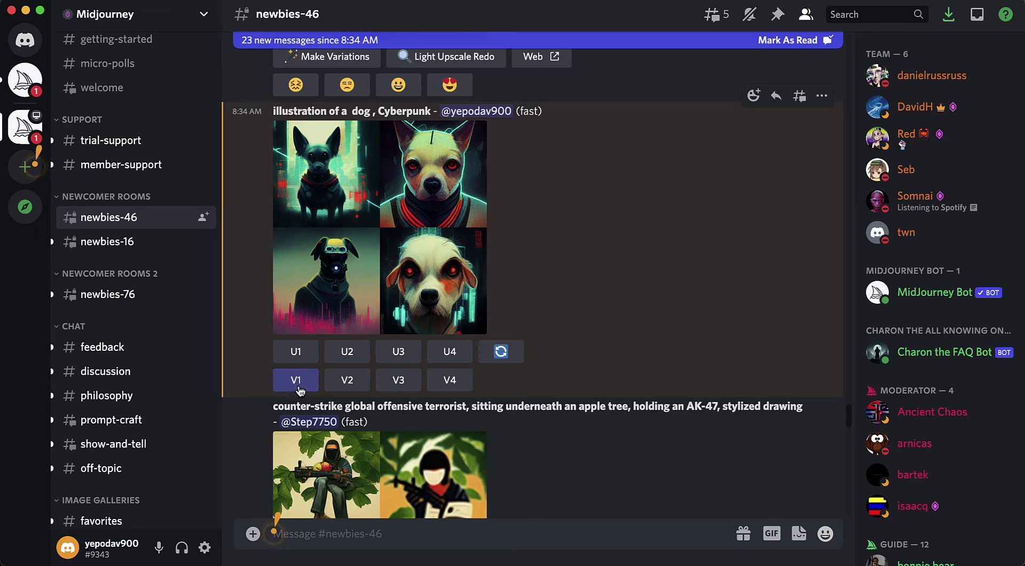
# Step: Look through the newer newbies-46 messages for the cyberpunk dog variations job and check its progress
pyautogui.scroll(-3, 406, 420)
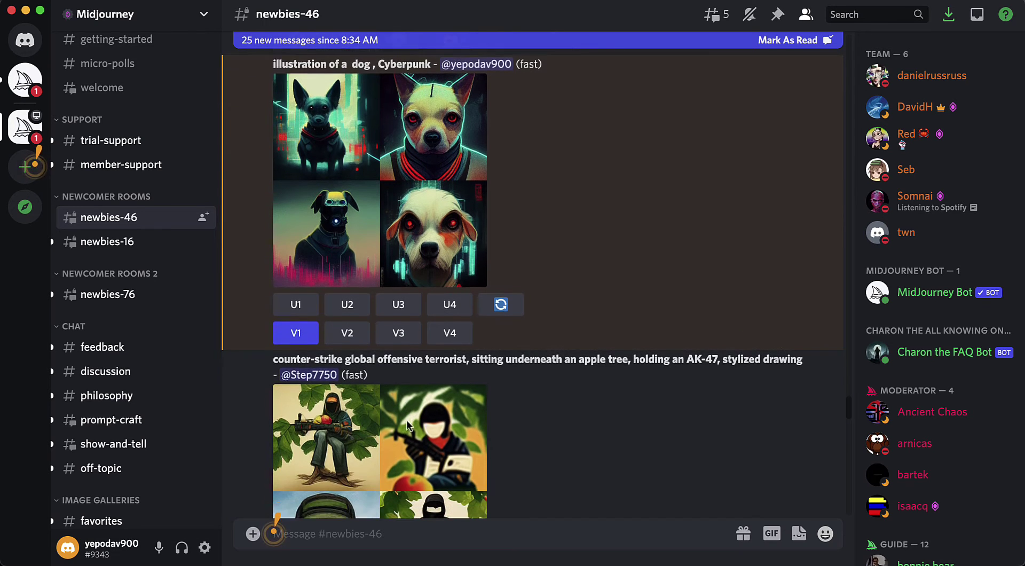
pyautogui.scroll(-15, 366, 359)
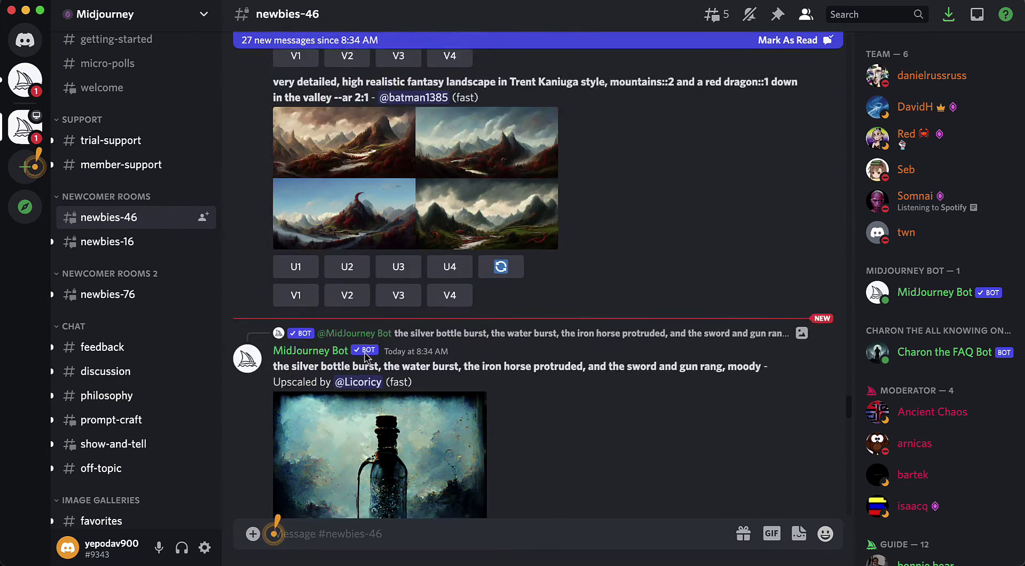
pyautogui.scroll(-20, 366, 359)
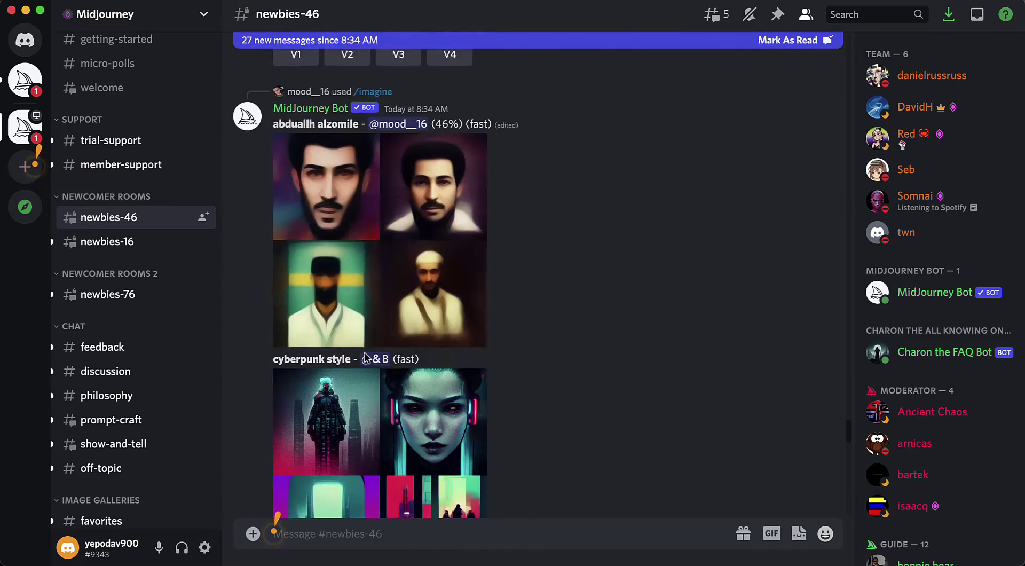
pyautogui.scroll(-20, 367, 358)
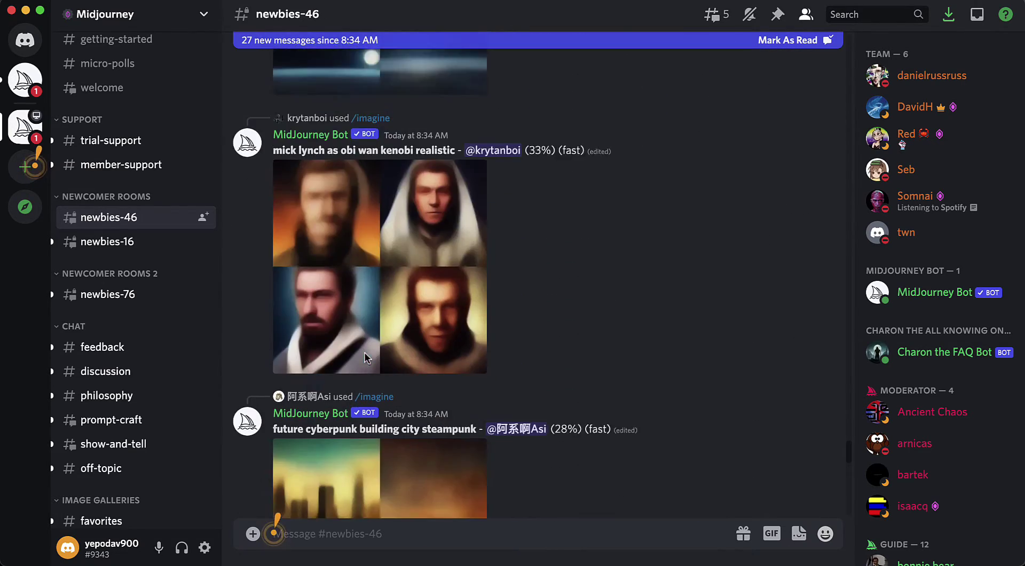
pyautogui.scroll(-20, 366, 359)
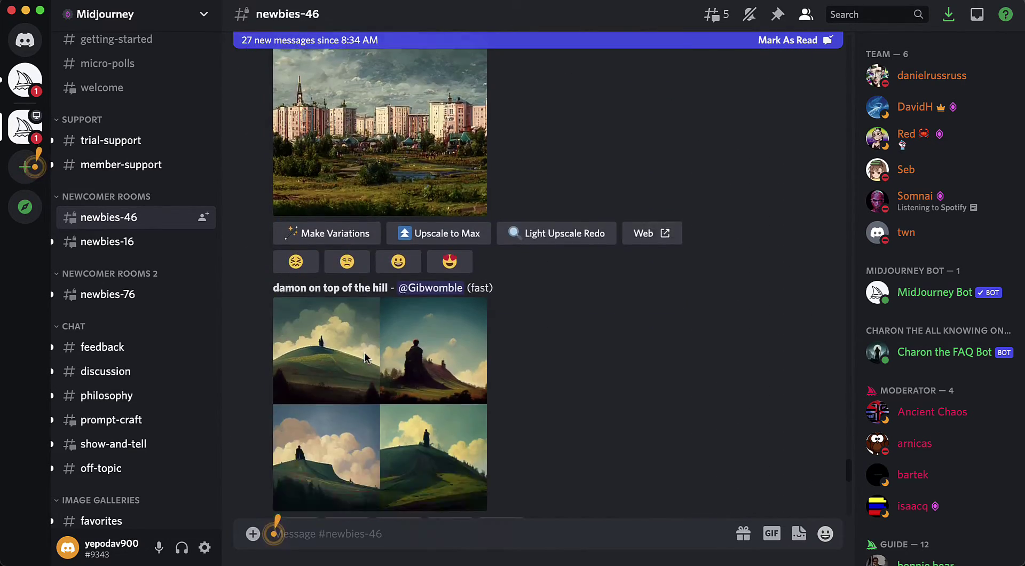
pyautogui.scroll(-15, 366, 357)
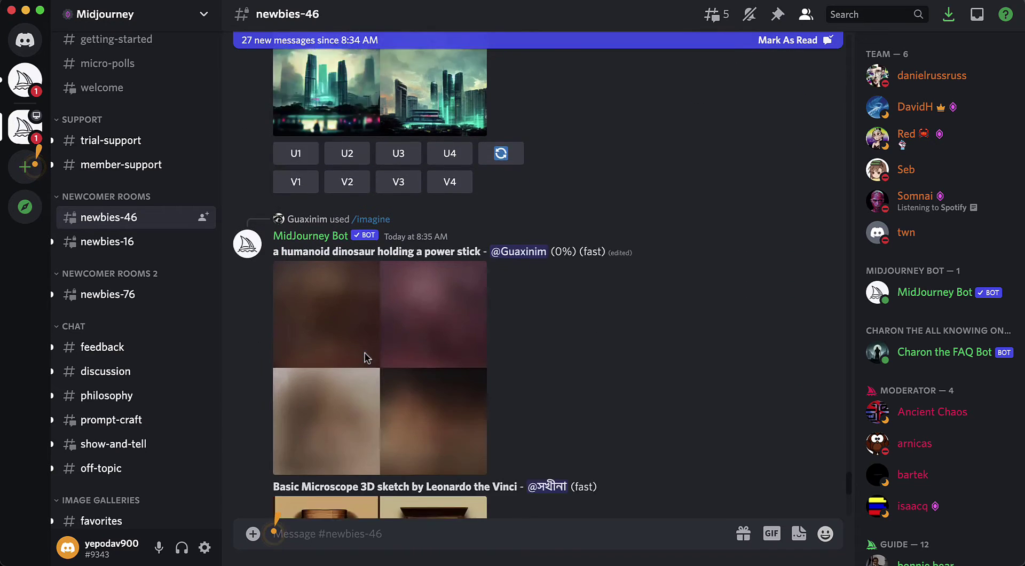
pyautogui.scroll(-15, 366, 357)
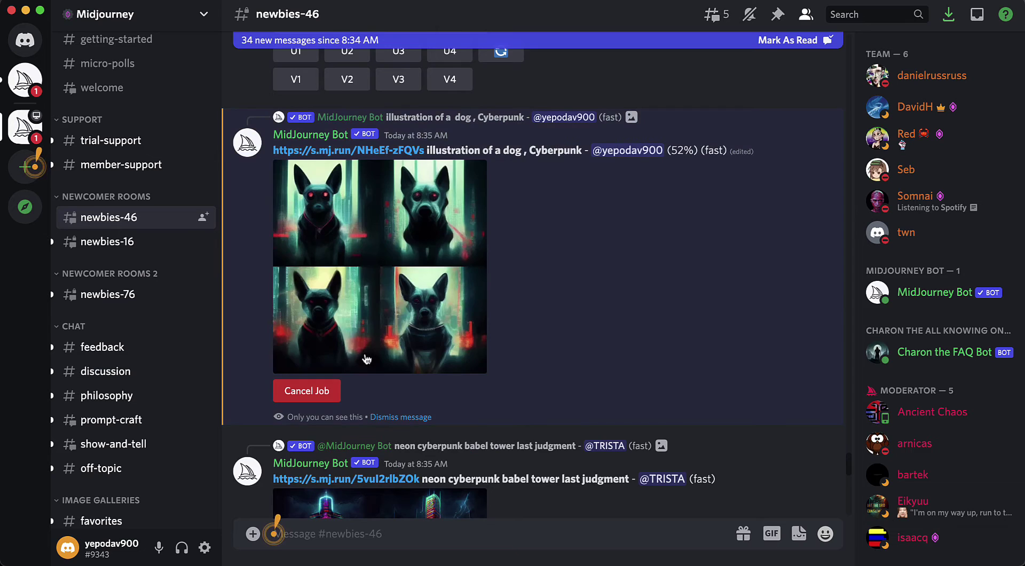
pyautogui.scroll(-1, 366, 357)
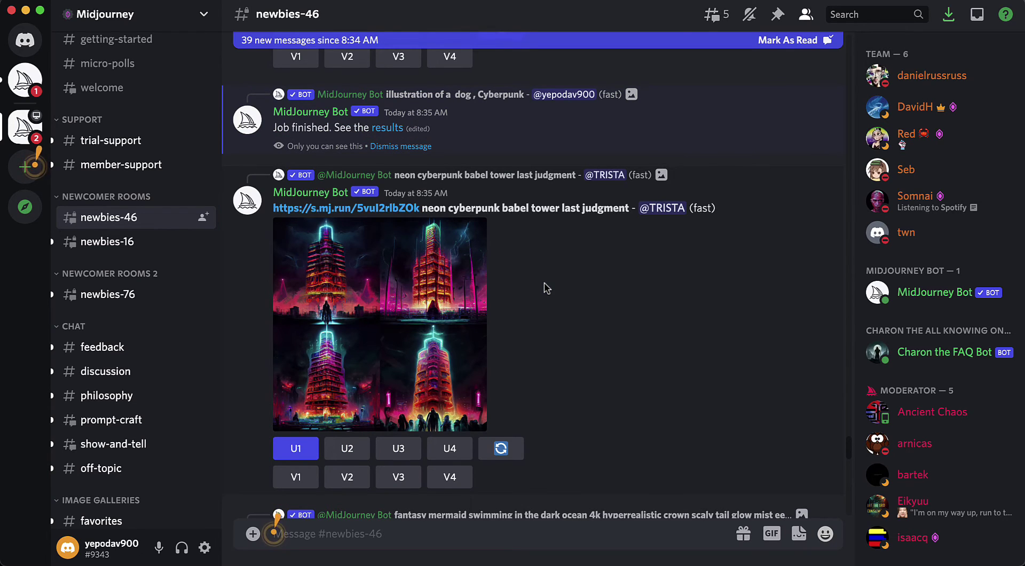
pyautogui.scroll(1, 547, 288)
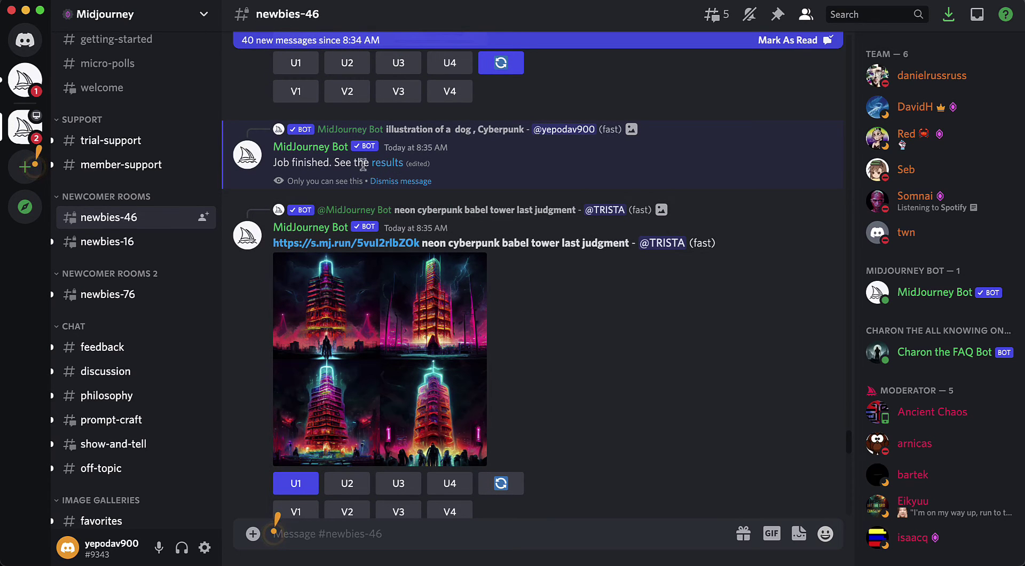
# Step: View the finished cyberpunk dog variations grid enlarged and request an upscale of its third image
pyautogui.click(395, 164)
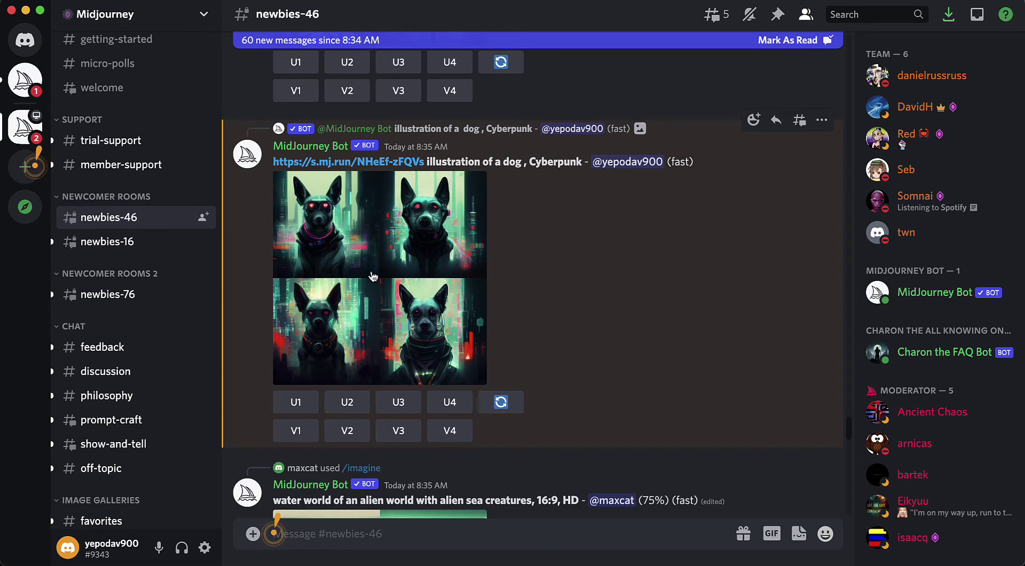
pyautogui.click(373, 275)
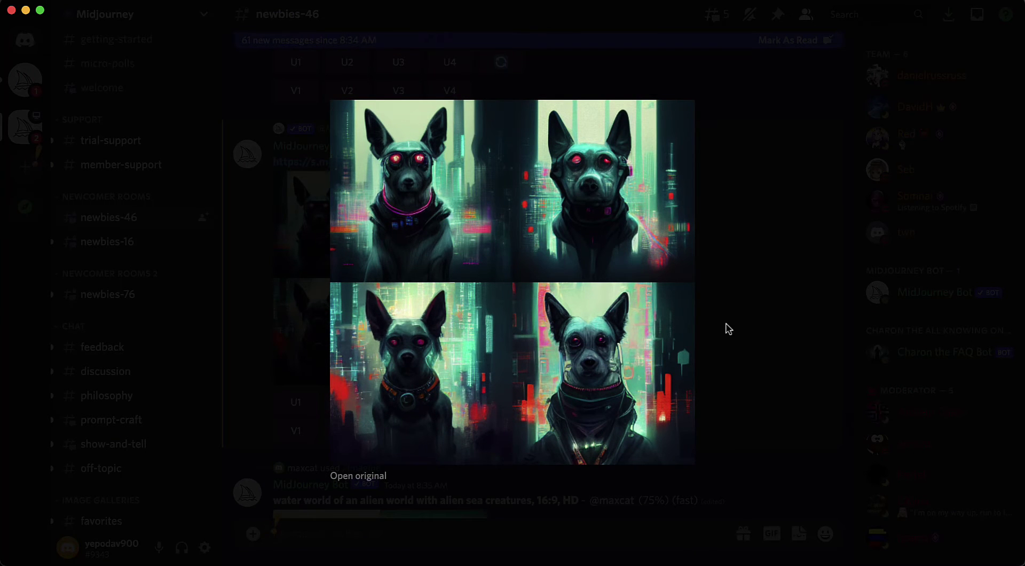
pyautogui.click(698, 314)
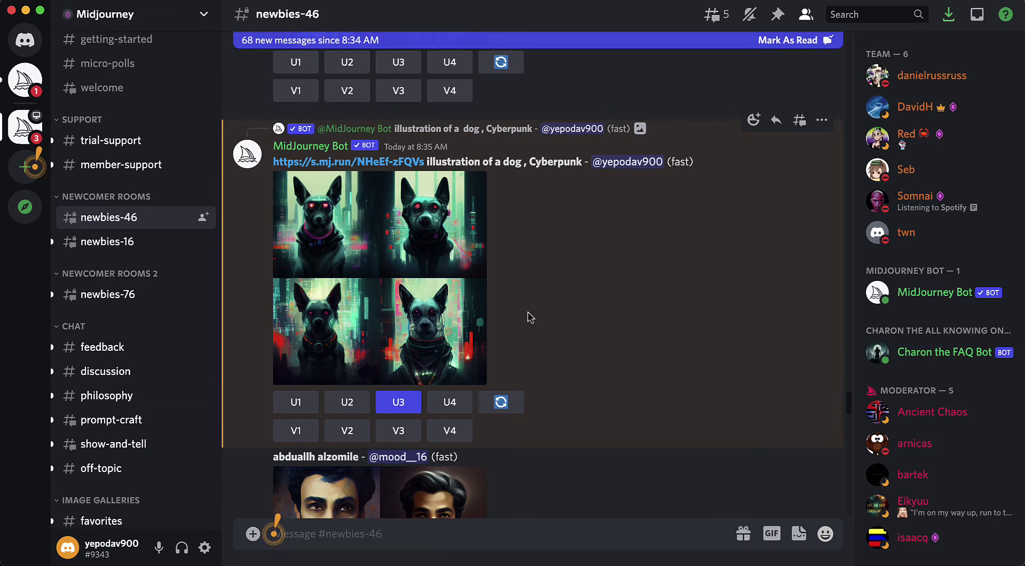
# Step: Find the upscale job of the third cyberpunk dog variation in the channel and check its progress
pyautogui.scroll(-20, 528, 316)
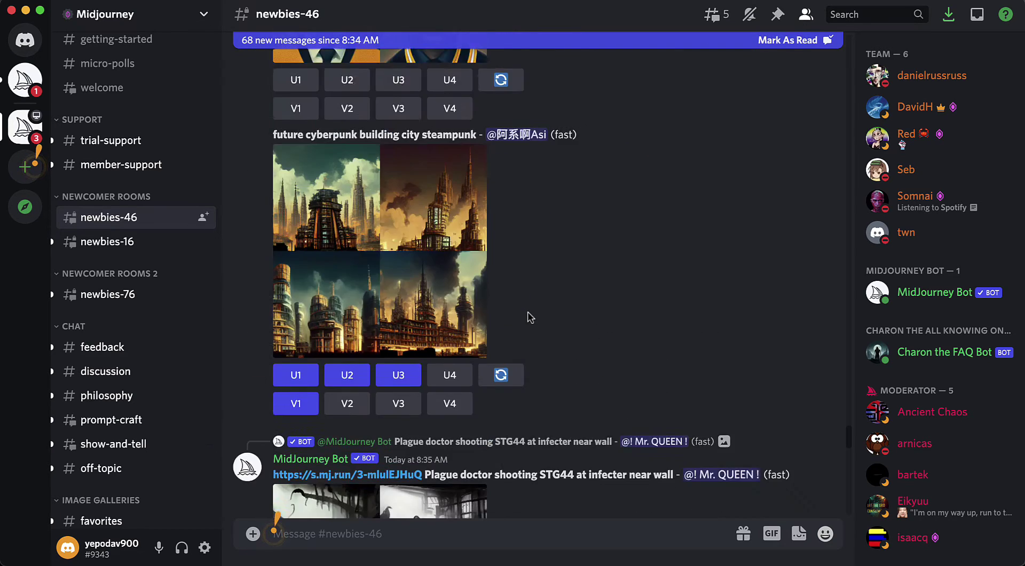
pyautogui.scroll(-20, 529, 317)
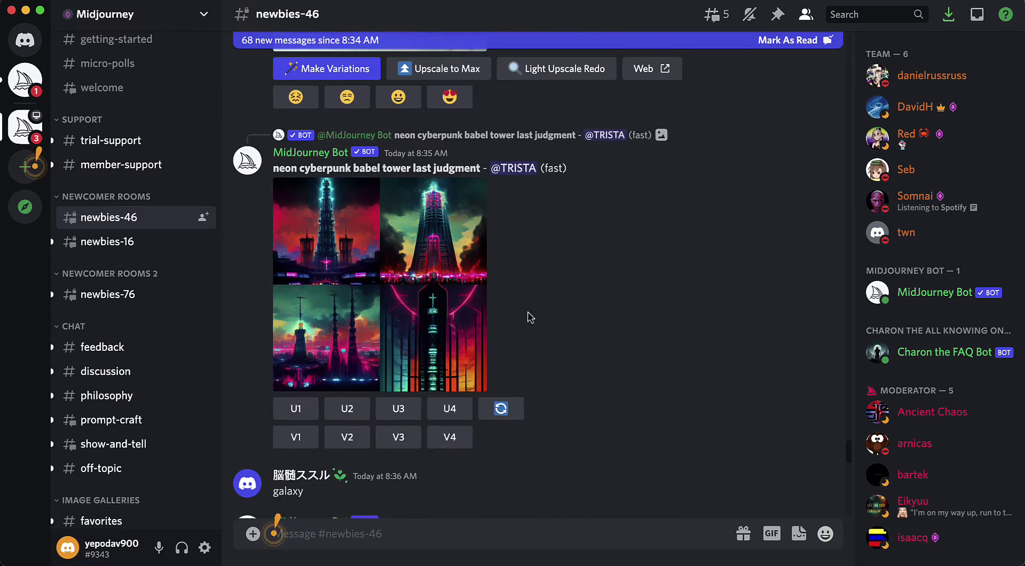
pyautogui.scroll(-20, 529, 316)
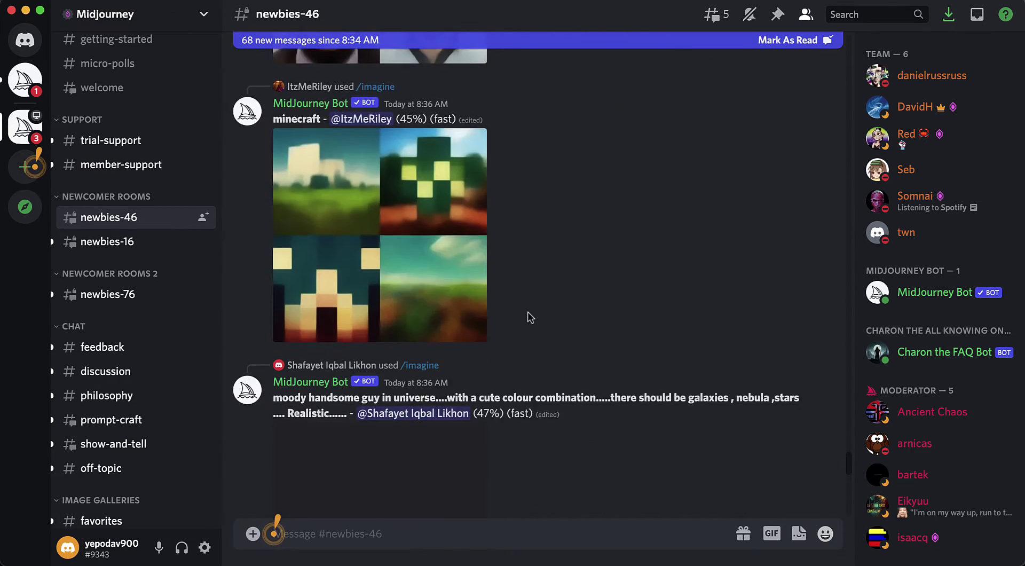
pyautogui.scroll(-20, 529, 316)
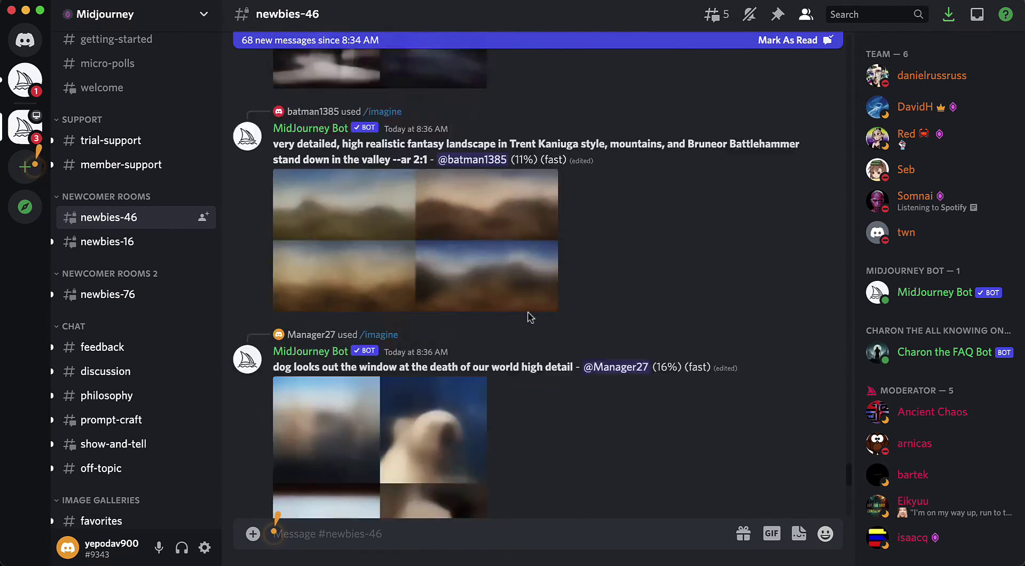
pyautogui.scroll(-20, 528, 316)
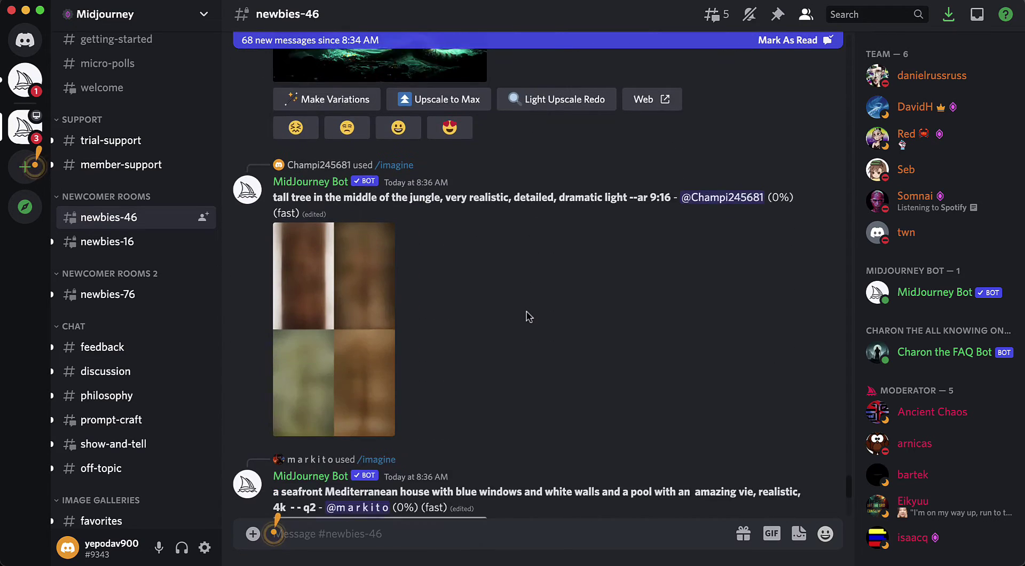
pyautogui.scroll(-10, 528, 317)
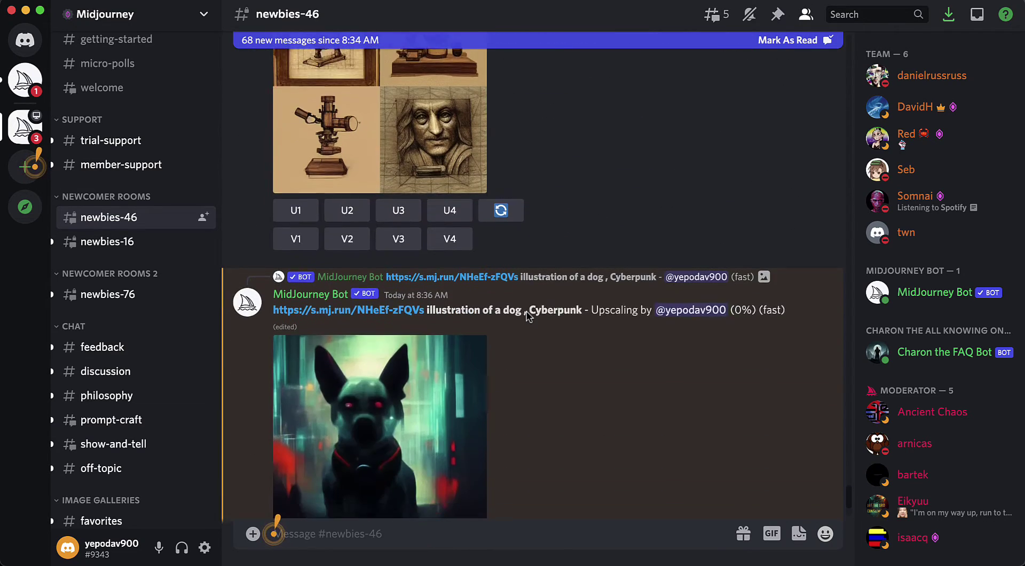
pyautogui.scroll(-3, 529, 316)
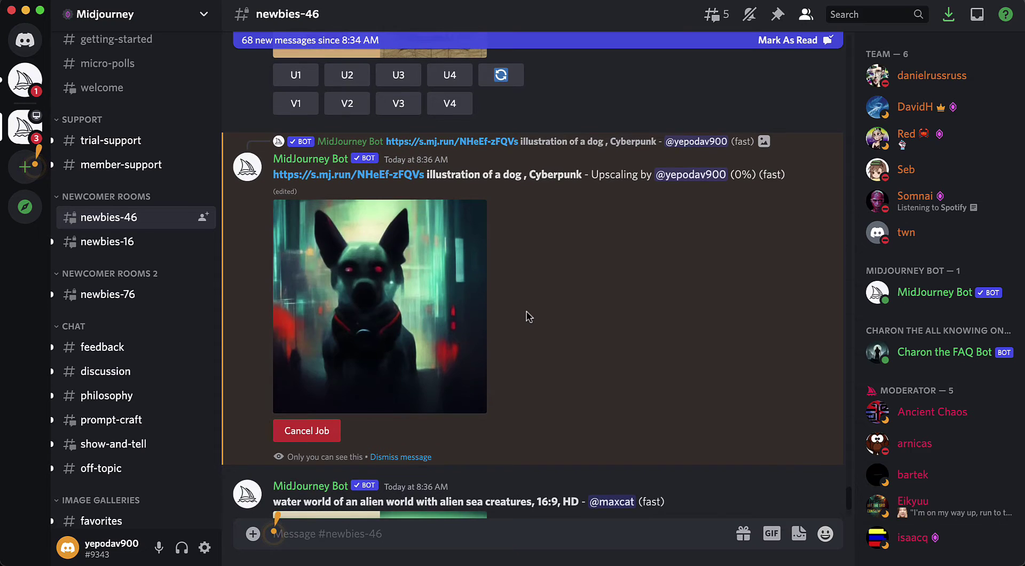
pyautogui.scroll(-10, 528, 316)
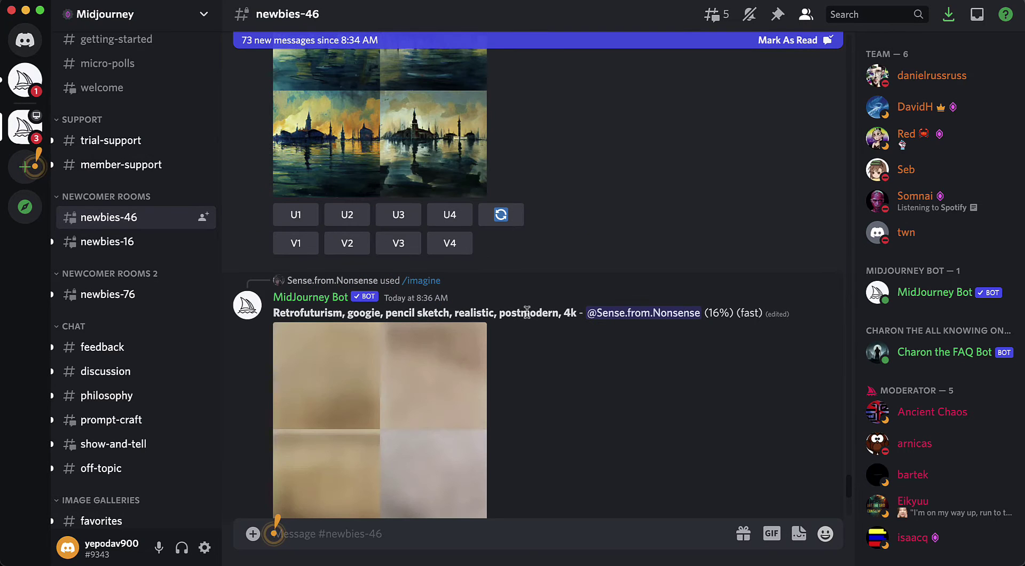
pyautogui.scroll(10, 528, 311)
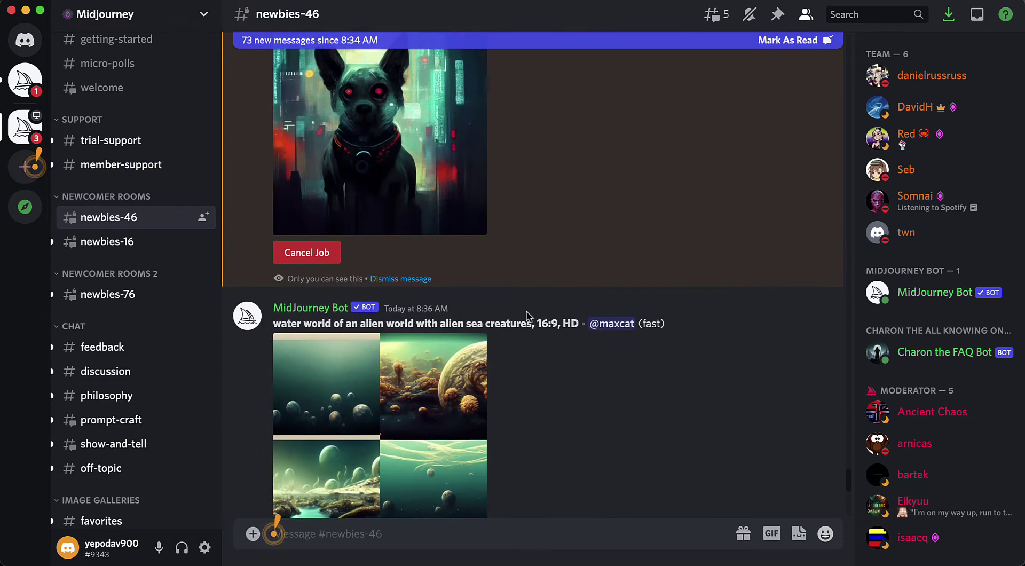
pyautogui.scroll(5, 527, 315)
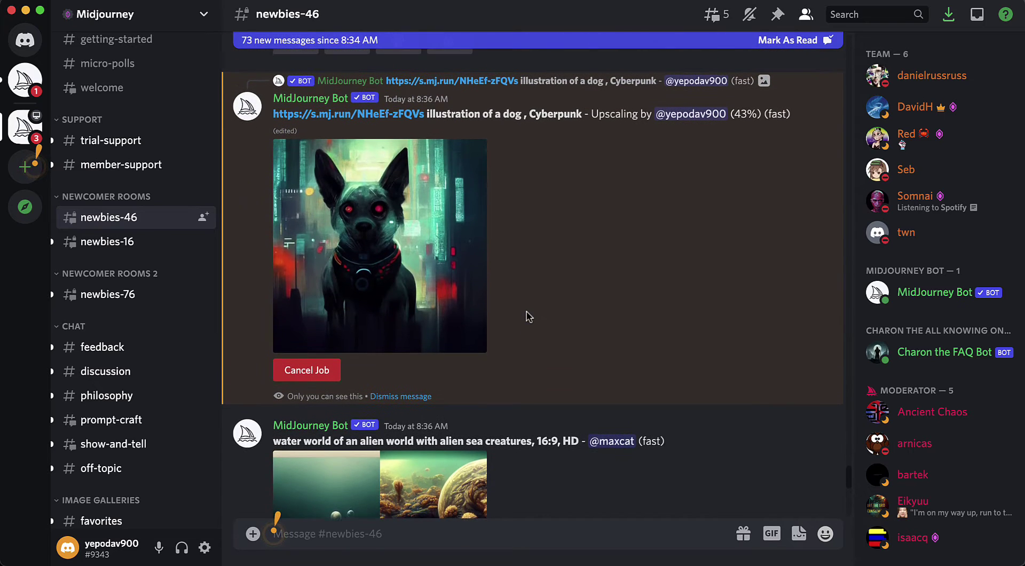
pyautogui.scroll(-5, 527, 317)
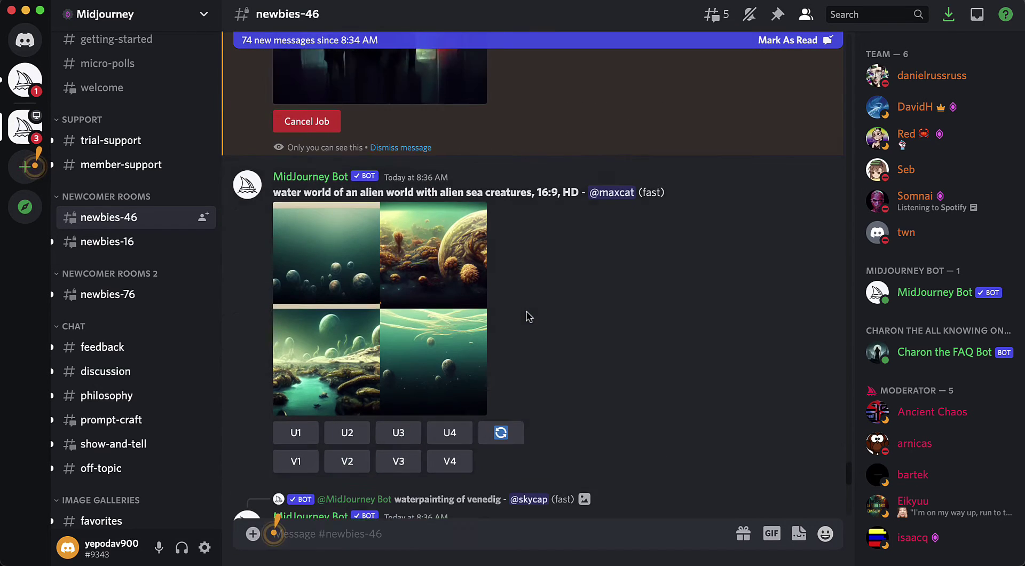
pyautogui.scroll(5, 527, 316)
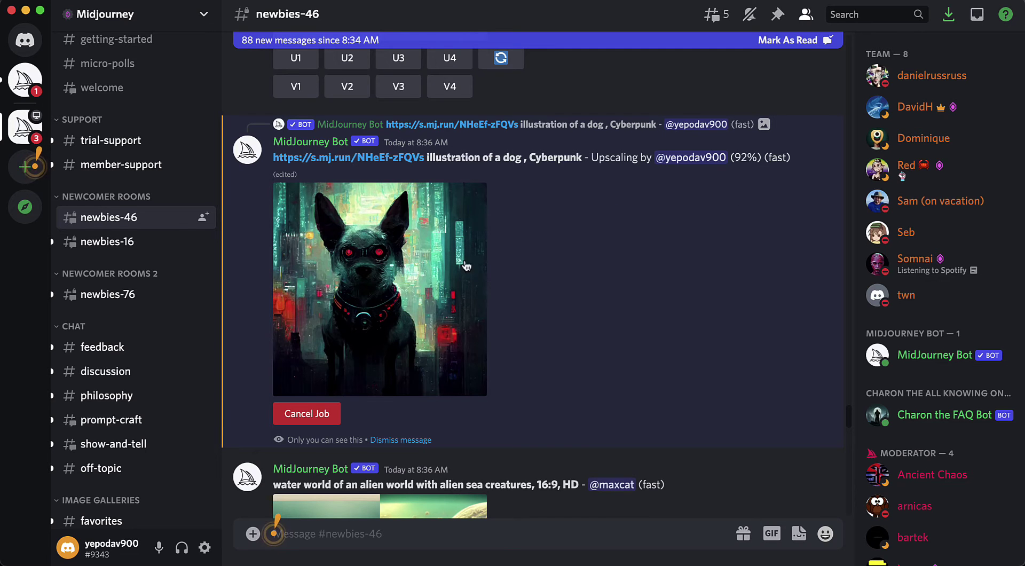
# Step: Look through the newer newbies-46 messages for the finished upscale of the third cyberpunk dog variation
pyautogui.scroll(-15, 560, 315)
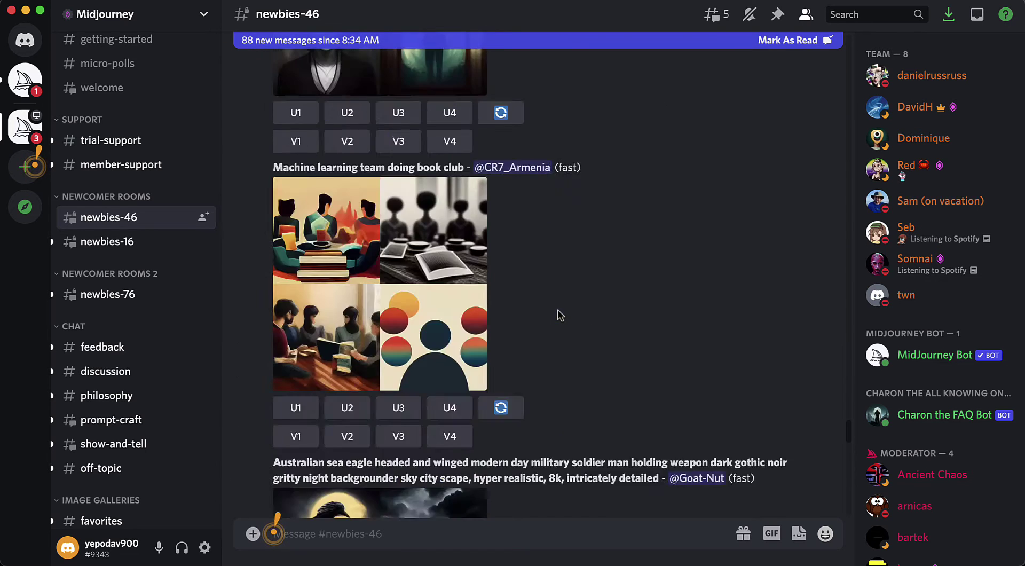
pyautogui.scroll(-20, 560, 315)
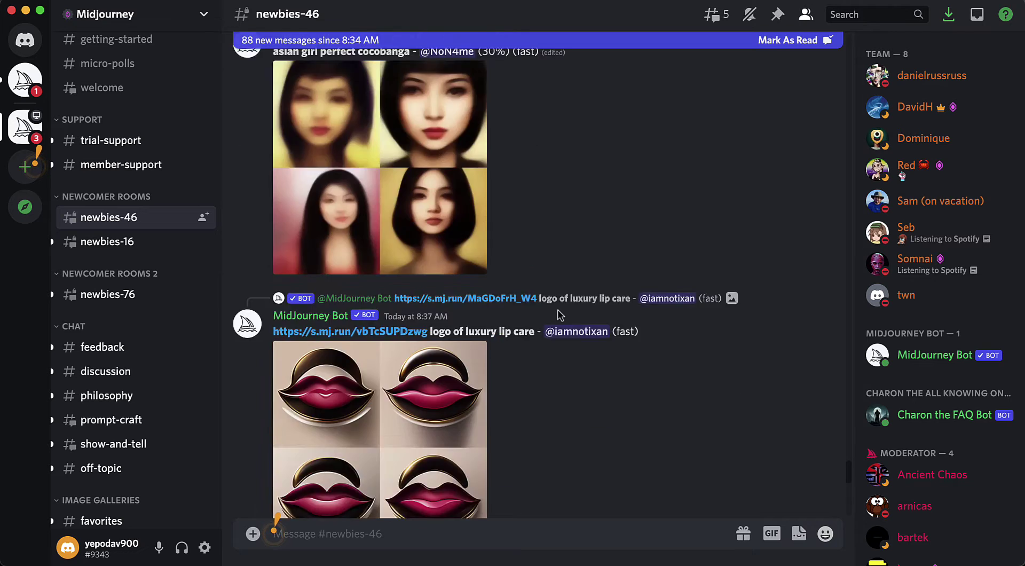
pyautogui.scroll(-20, 559, 315)
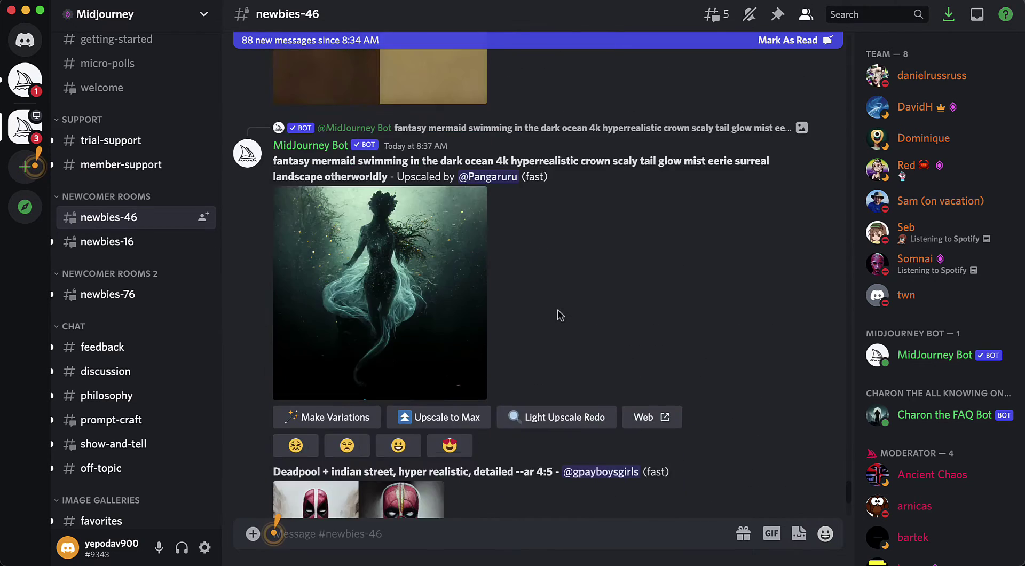
pyautogui.scroll(-20, 560, 315)
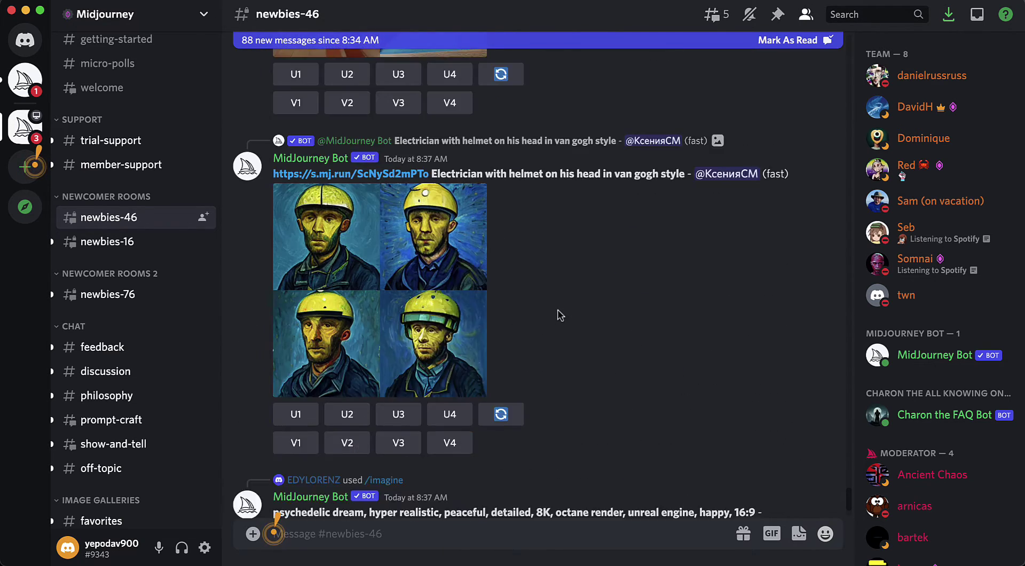
pyautogui.scroll(-5, 559, 315)
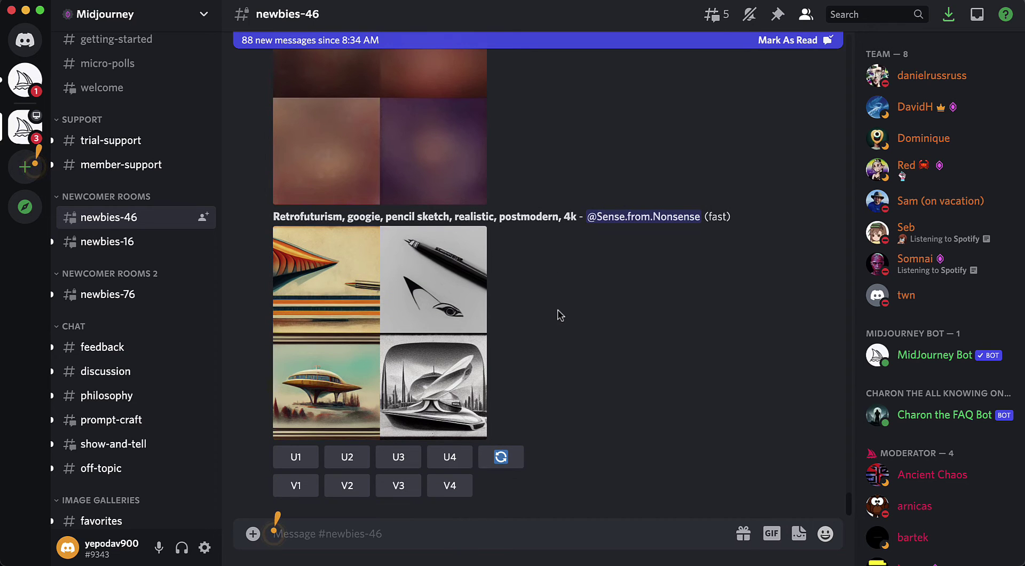
pyautogui.scroll(-15, 582, 432)
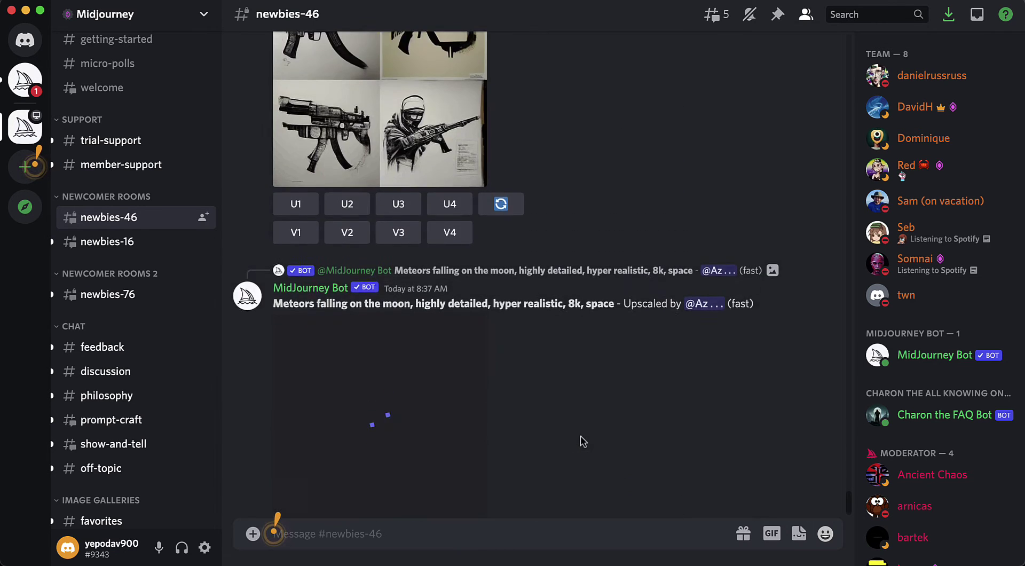
pyautogui.scroll(15, 582, 443)
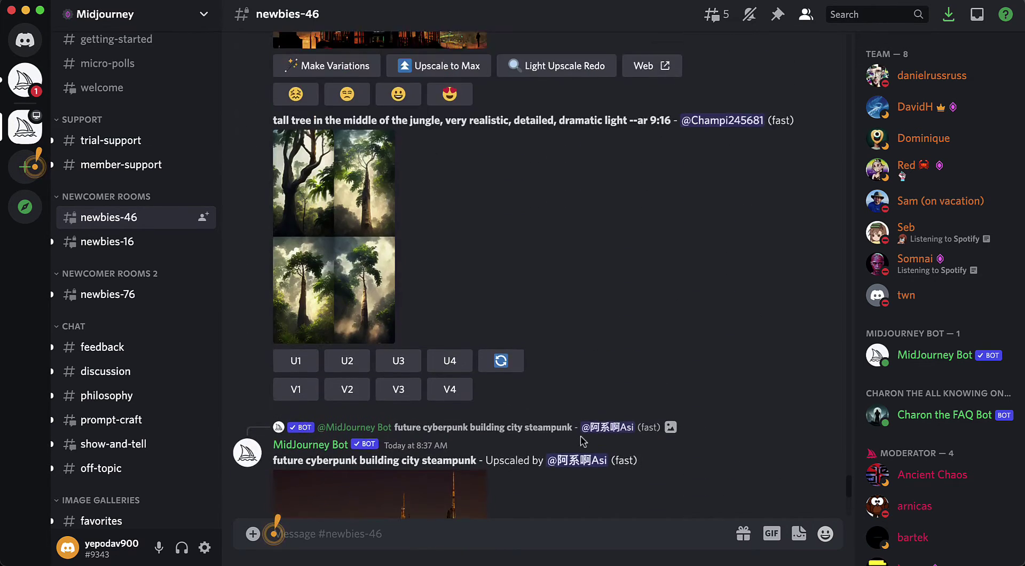
pyautogui.scroll(15, 582, 442)
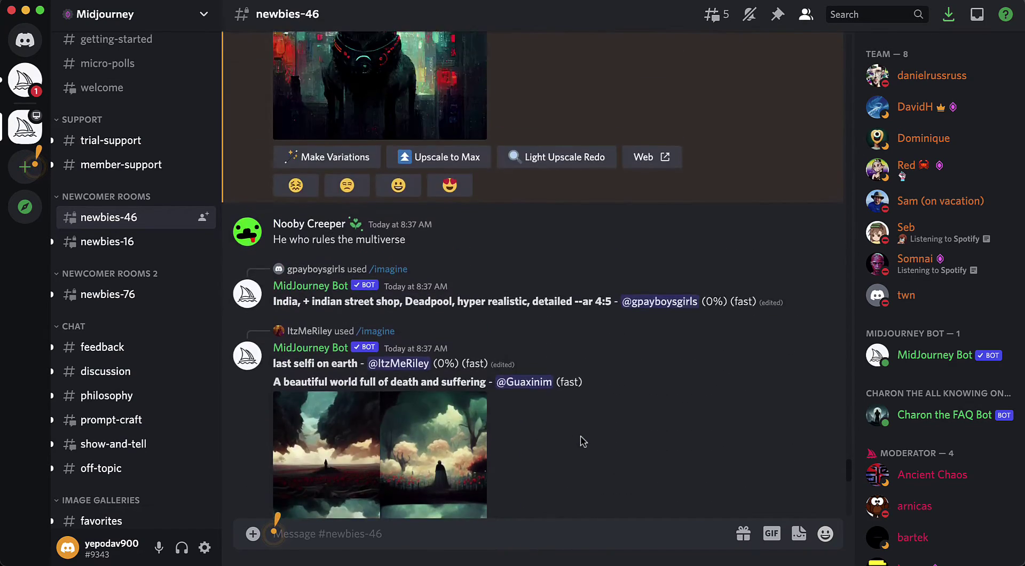
pyautogui.scroll(-10, 582, 441)
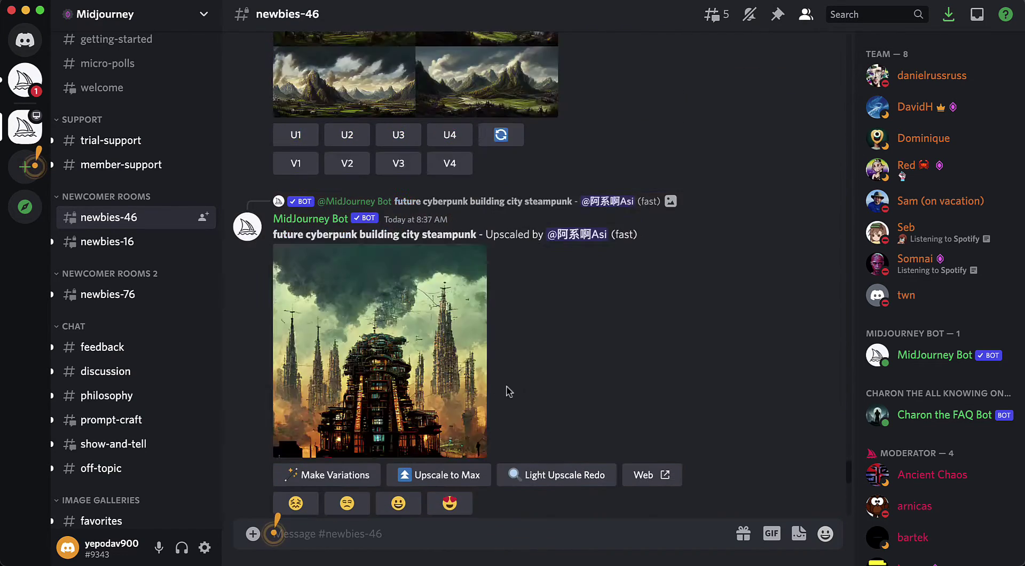
pyautogui.scroll(10, 476, 393)
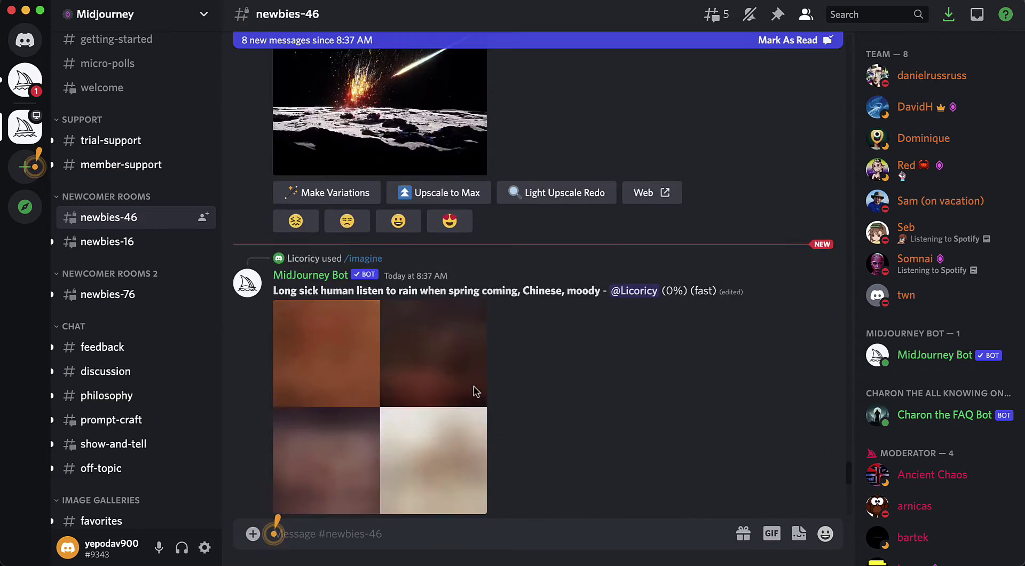
pyautogui.scroll(10, 473, 386)
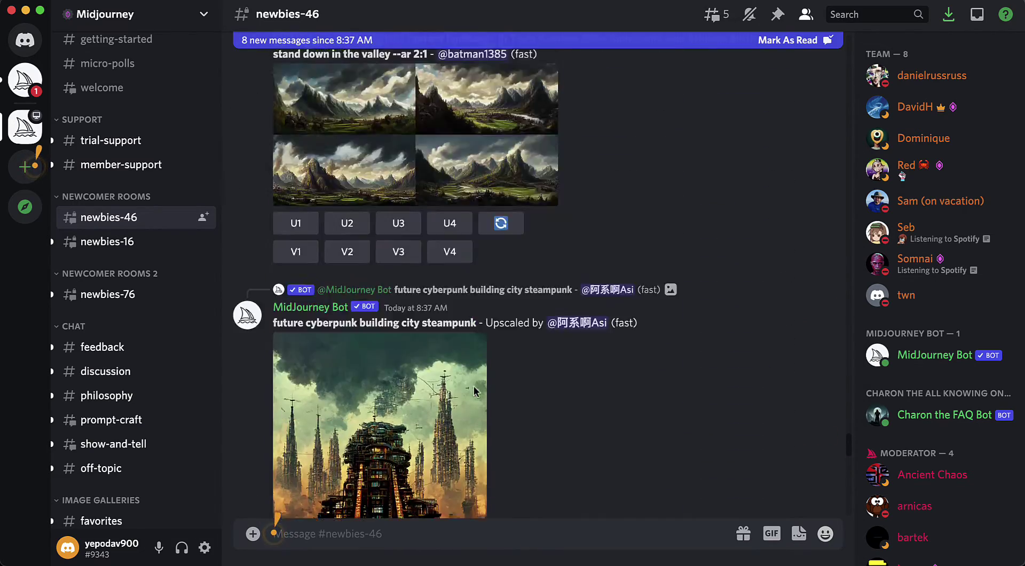
pyautogui.scroll(-15, 476, 391)
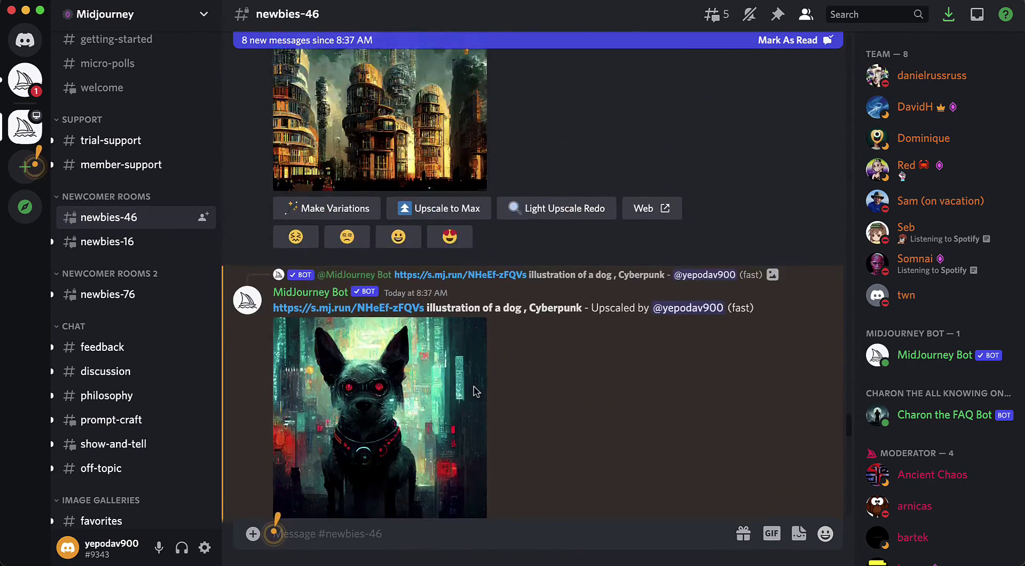
pyautogui.scroll(-1, 476, 392)
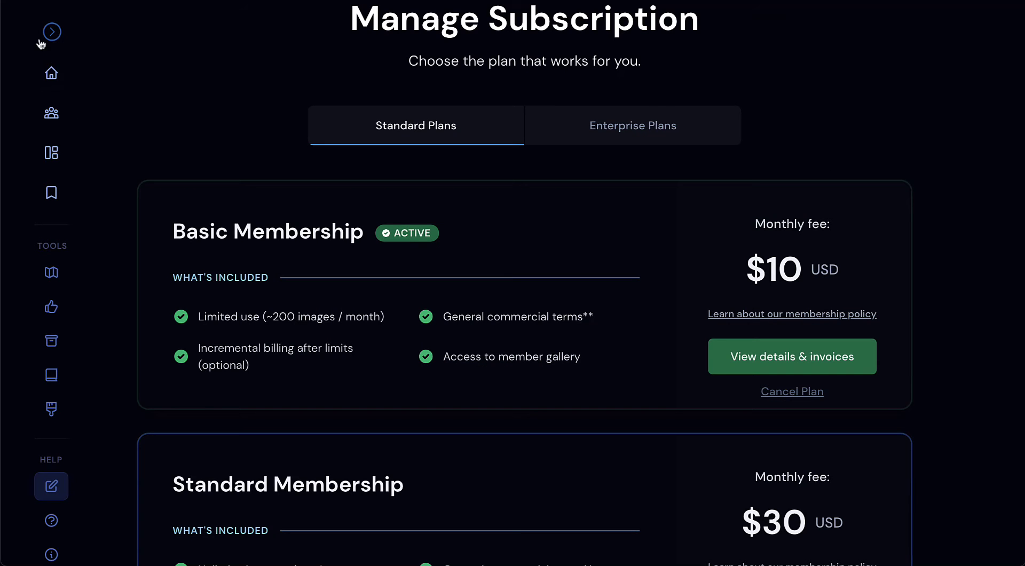
# Step: View the personal image gallery on the Midjourney website, including the upscaled cyberpunk dog, and switch back to Discord
pyautogui.click(51, 72)
pyautogui.scroll(-1, 216, 250)
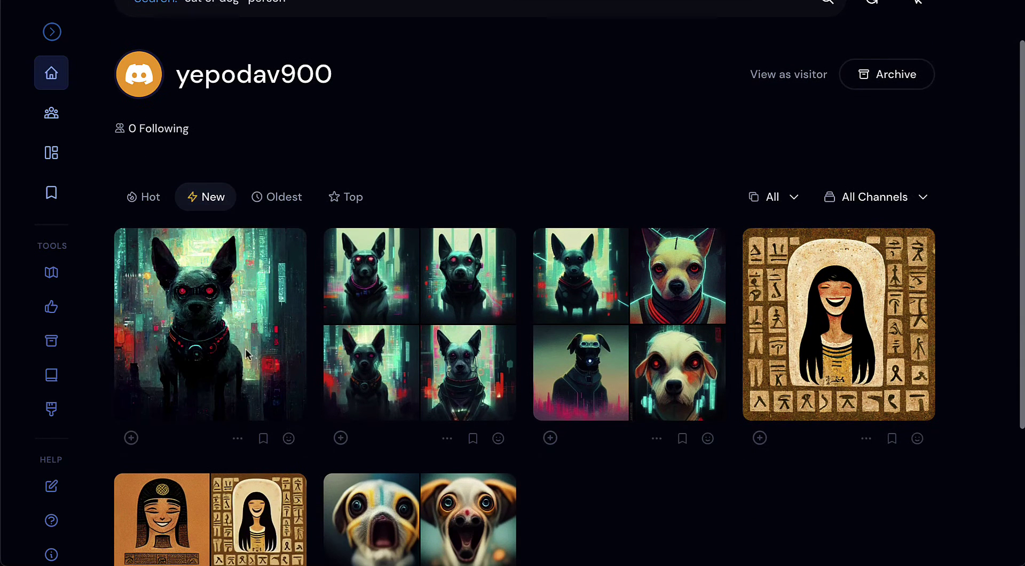
pyautogui.scroll(-2, 231, 228)
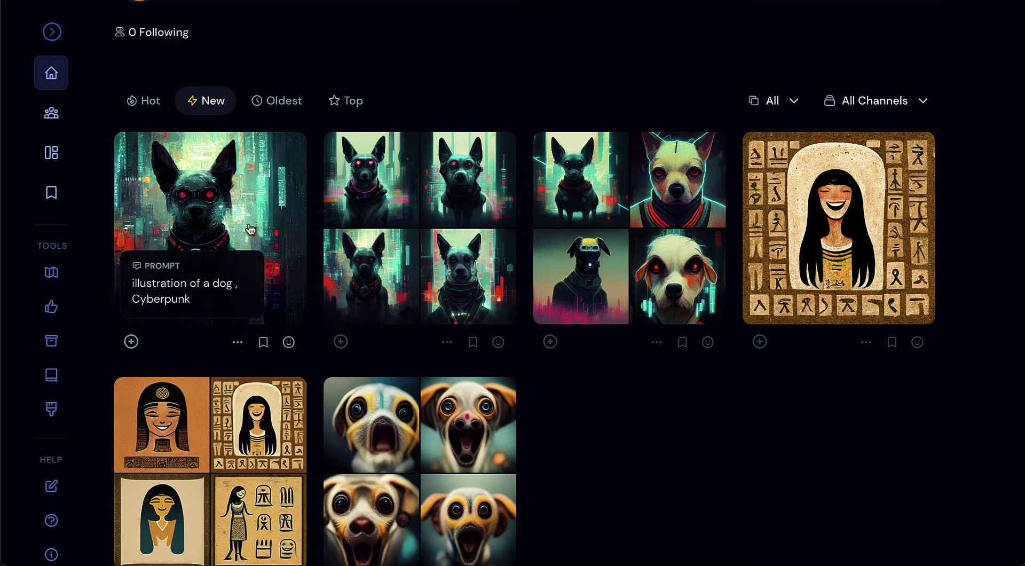
pyautogui.scroll(-1, 587, 240)
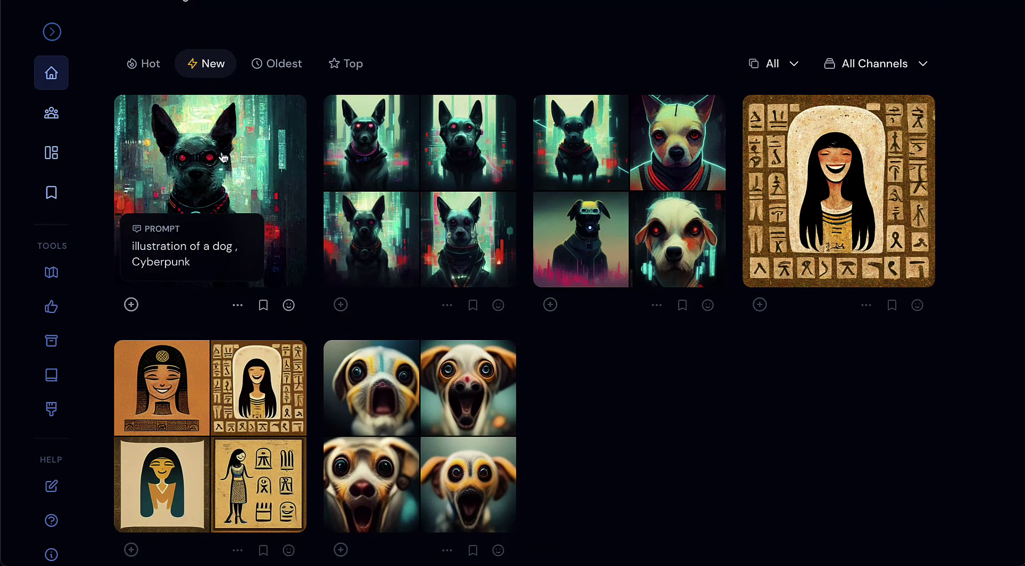
pyautogui.moveTo(639, 541)
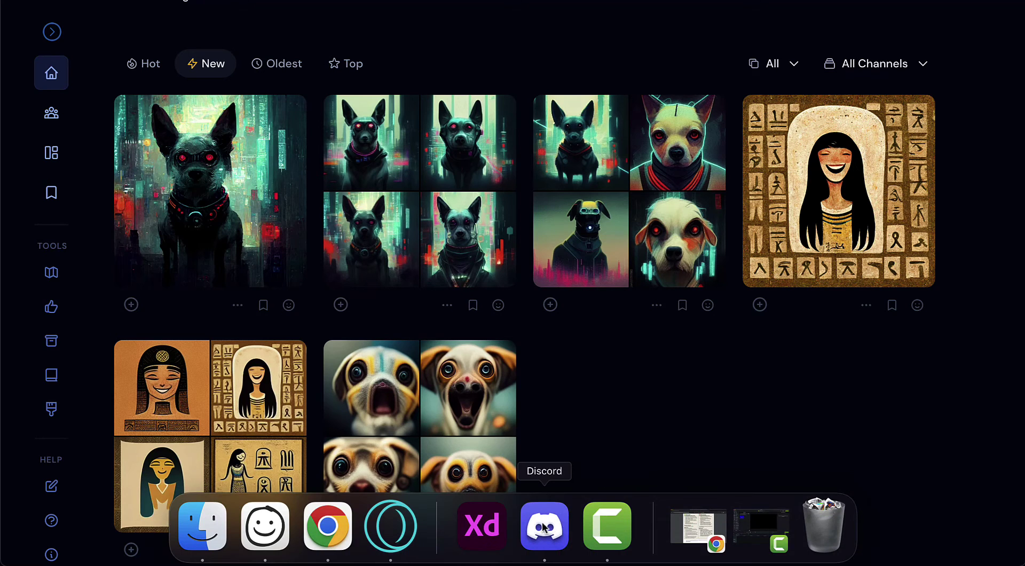
pyautogui.click(544, 540)
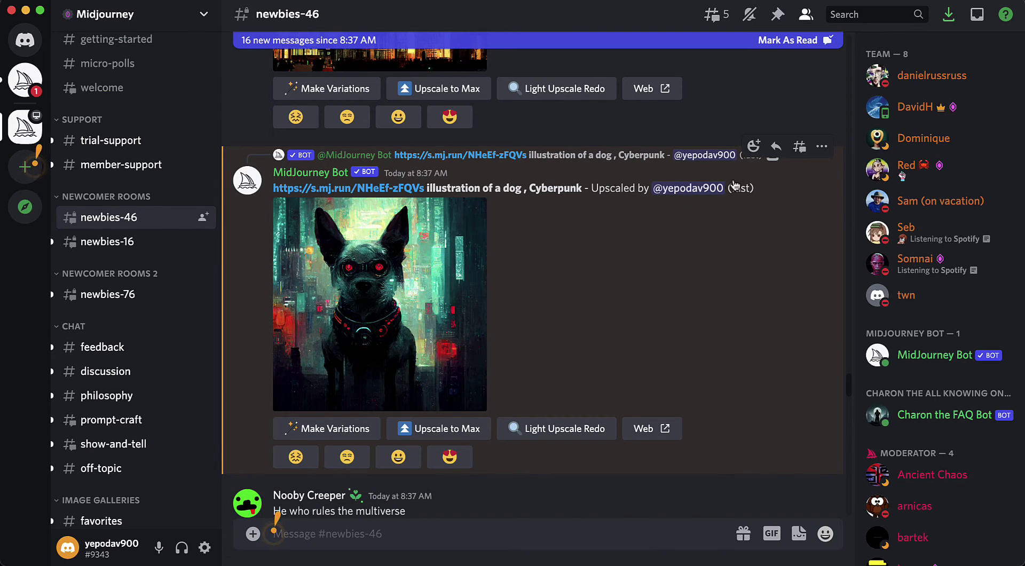
pyautogui.click(753, 147)
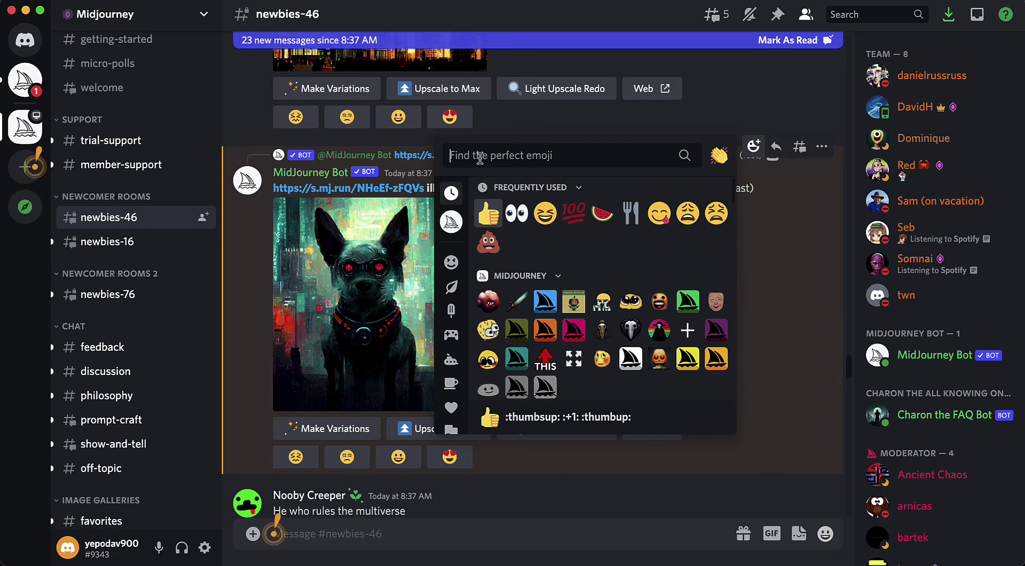
pyautogui.write('mess')
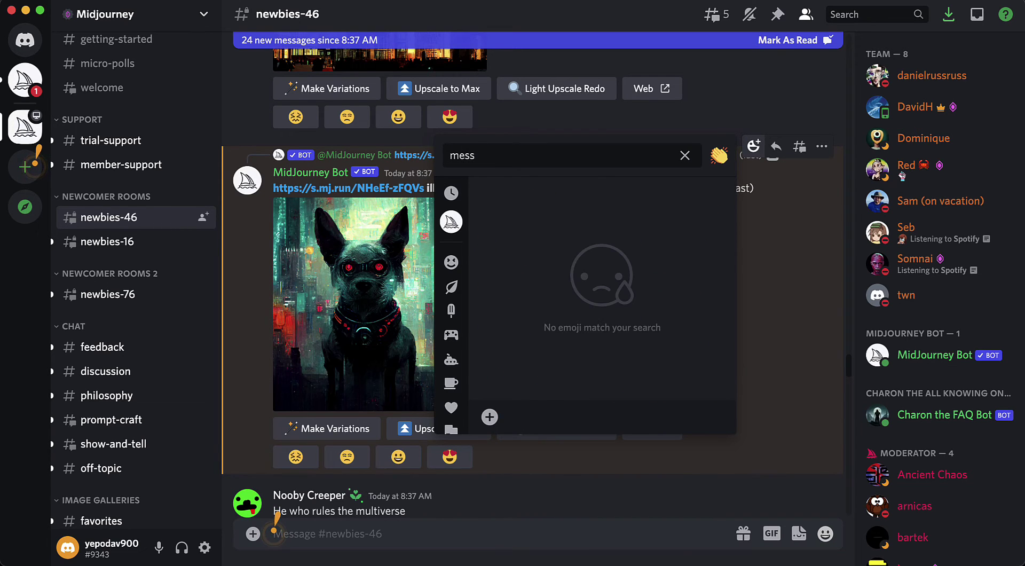
pyautogui.press('BackSpace')
pyautogui.press('BackSpace')
pyautogui.press('BackSpace')
pyautogui.press('BackSpace')
pyautogui.write('email')
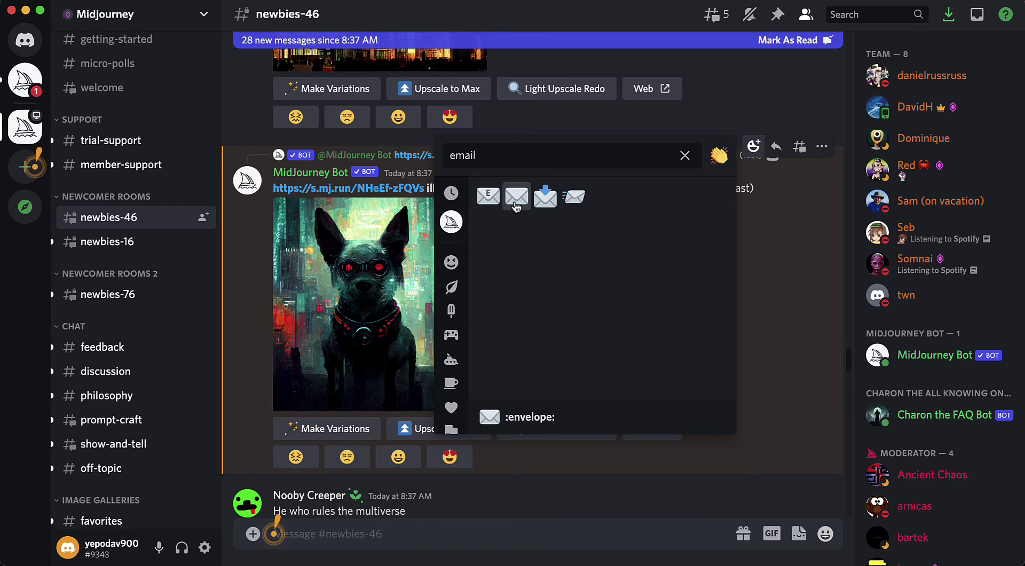
pyautogui.click(741, 182)
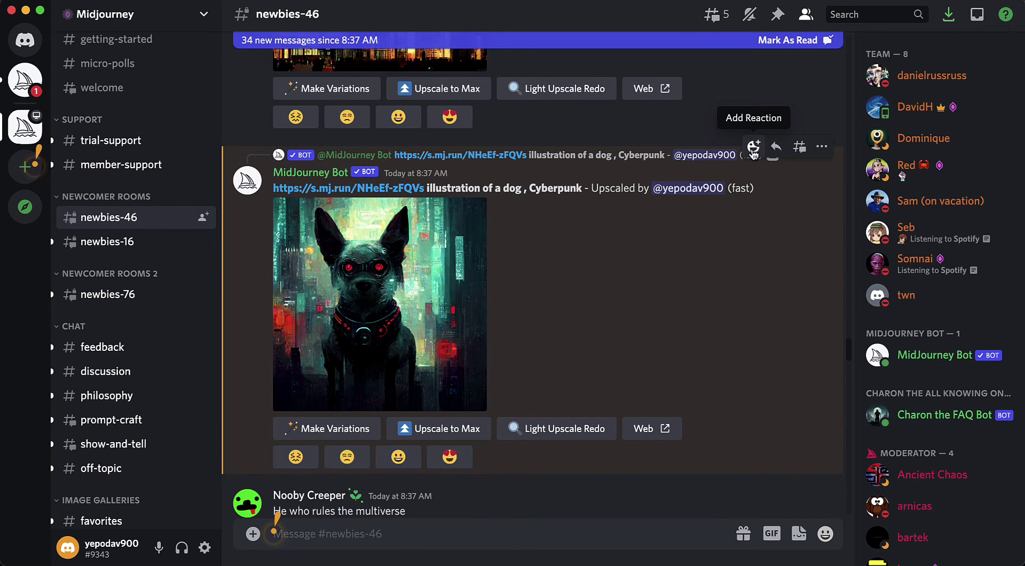
# Step: Add an :envelope: emoji reaction to the upscaled cyberpunk dog message, finding it with the search "envelo"
pyautogui.click(753, 147)
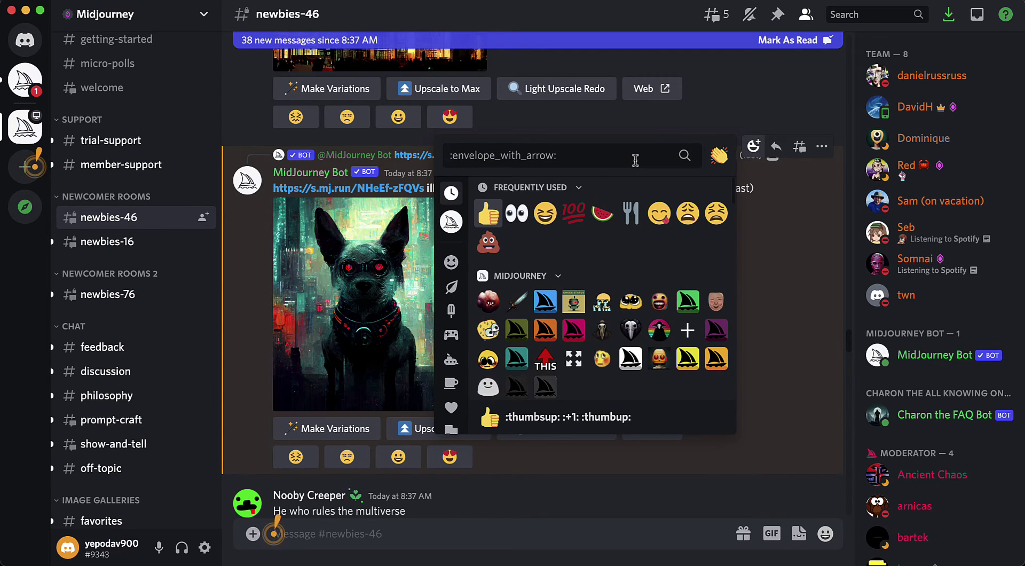
pyautogui.write('envelo')
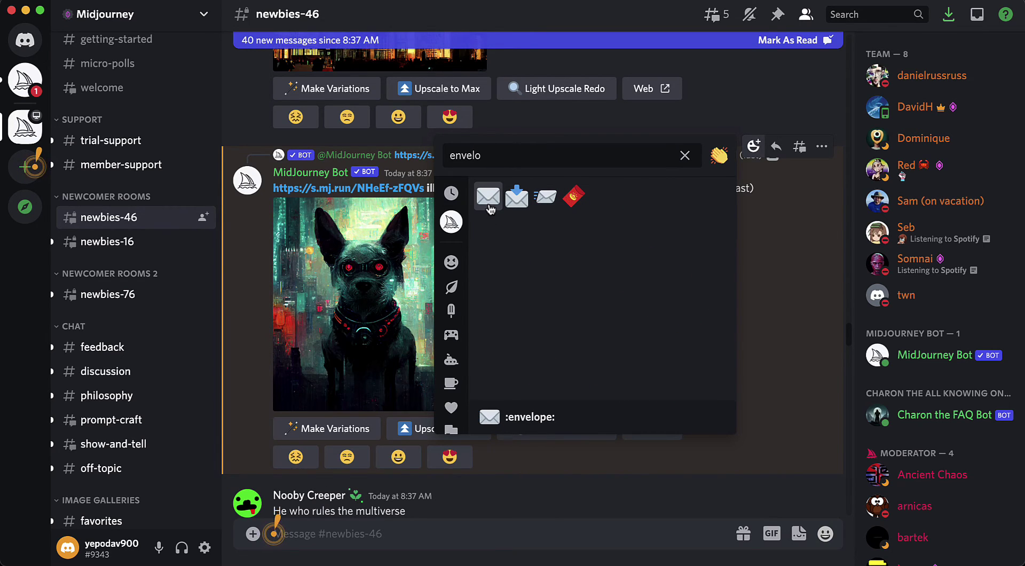
pyautogui.click(488, 197)
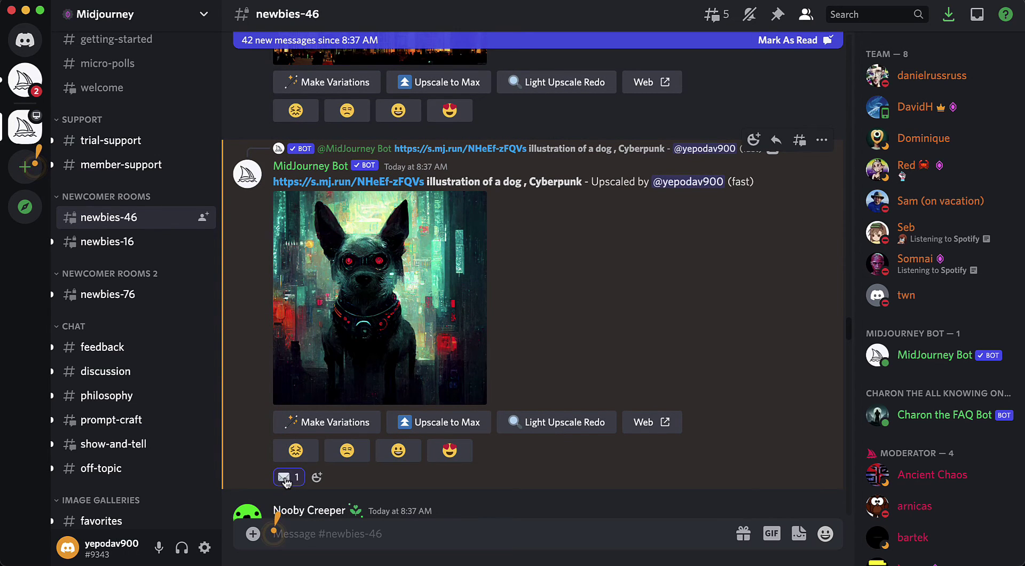
pyautogui.moveTo(285, 482)
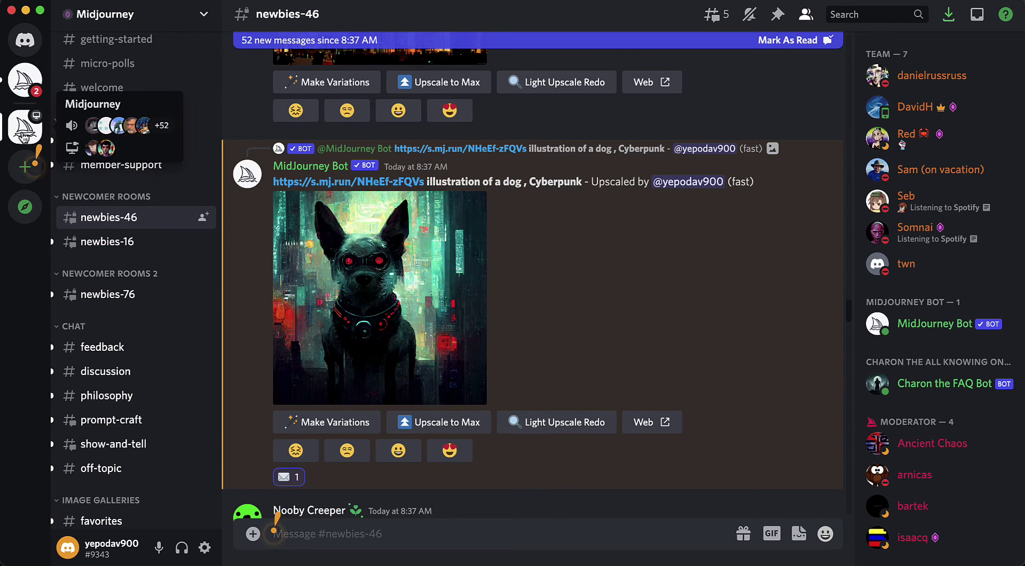
# Step: Open the direct messages with MidJourney Bot and examine the seed, job ID and image sent for the cyberpunk dog
pyautogui.click(24, 85)
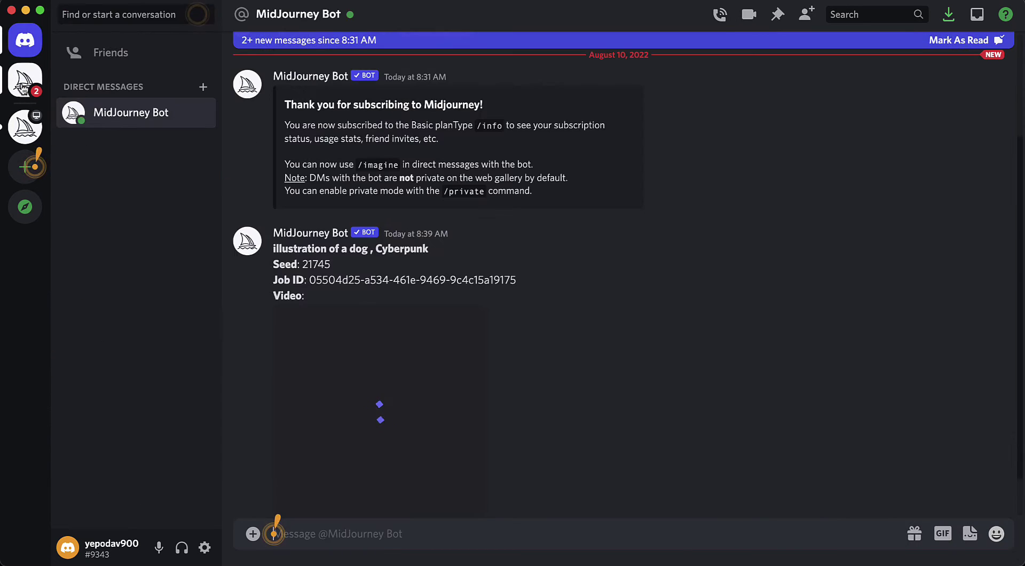
pyautogui.scroll(-2, 314, 270)
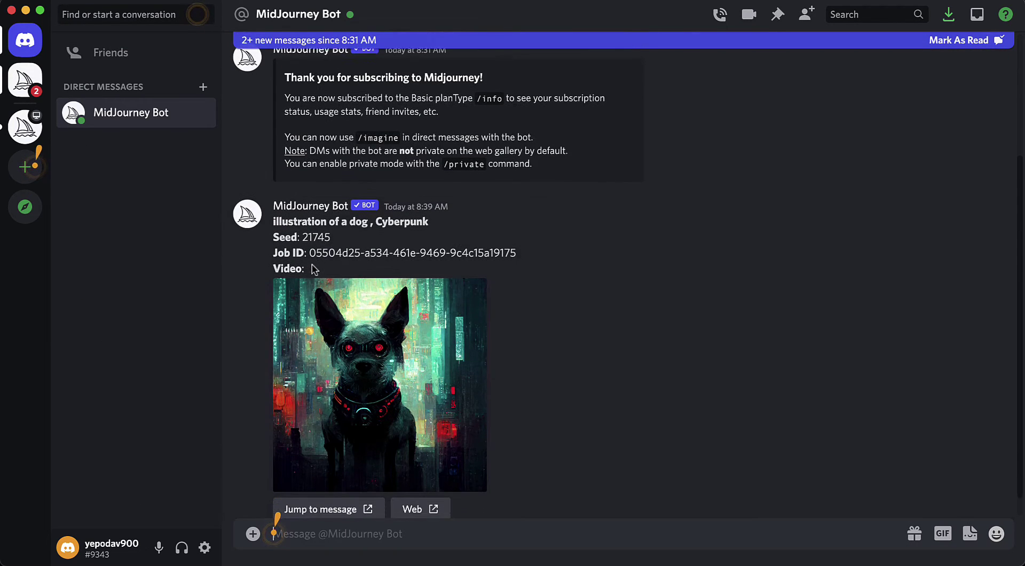
pyautogui.scroll(1, 314, 270)
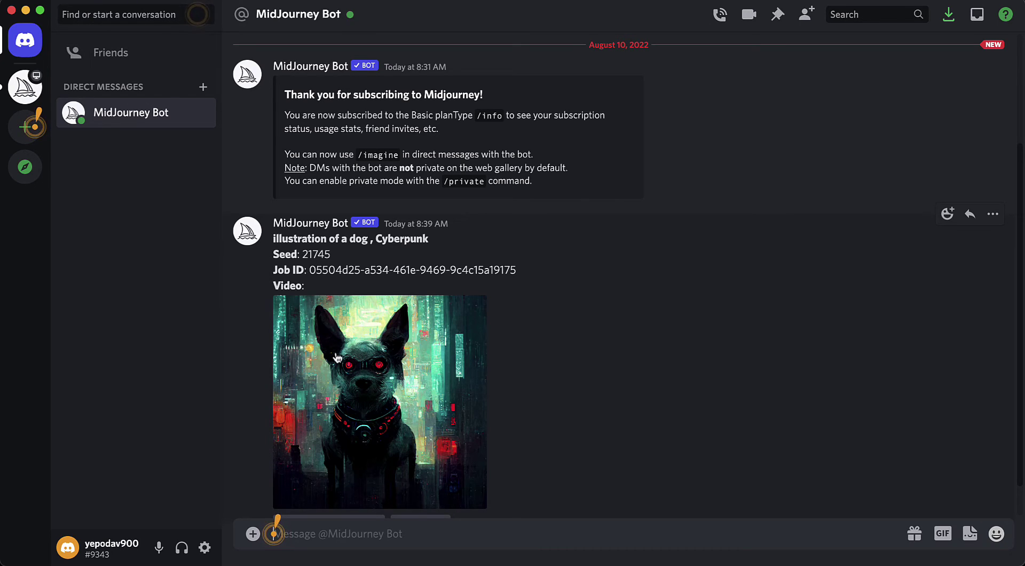
# Step: Submit an /imagine command with the prompt "caveman drawing" in the bot's direct messages and accept the Terms of Service
pyautogui.write('/im')
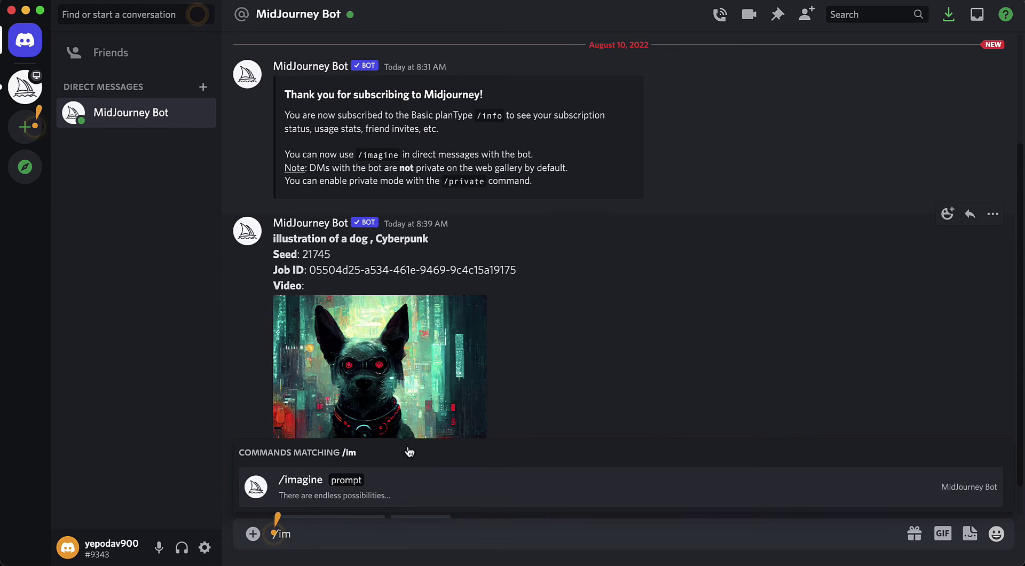
pyautogui.click(408, 489)
pyautogui.write('cave')
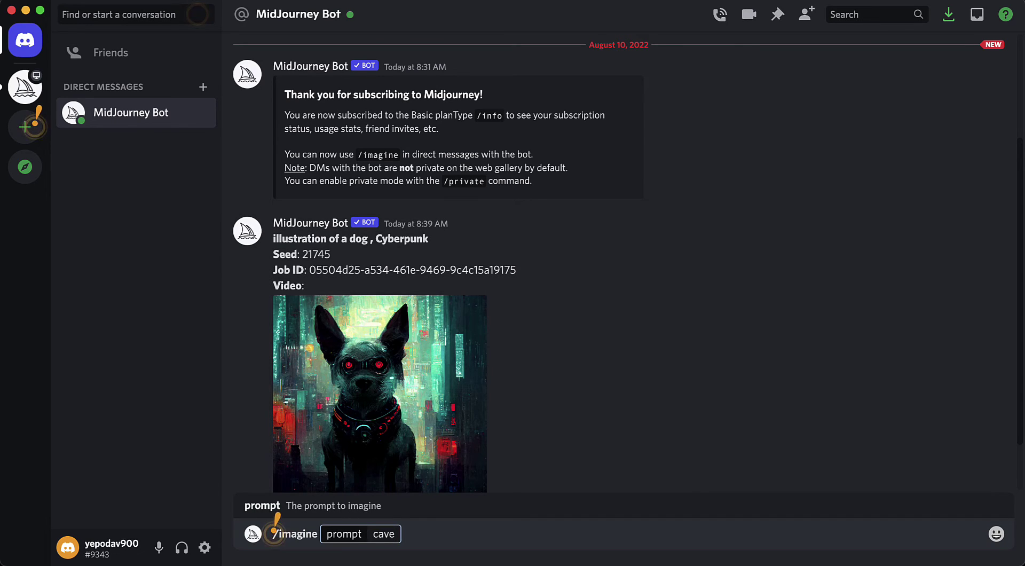
pyautogui.write(' man drawing')
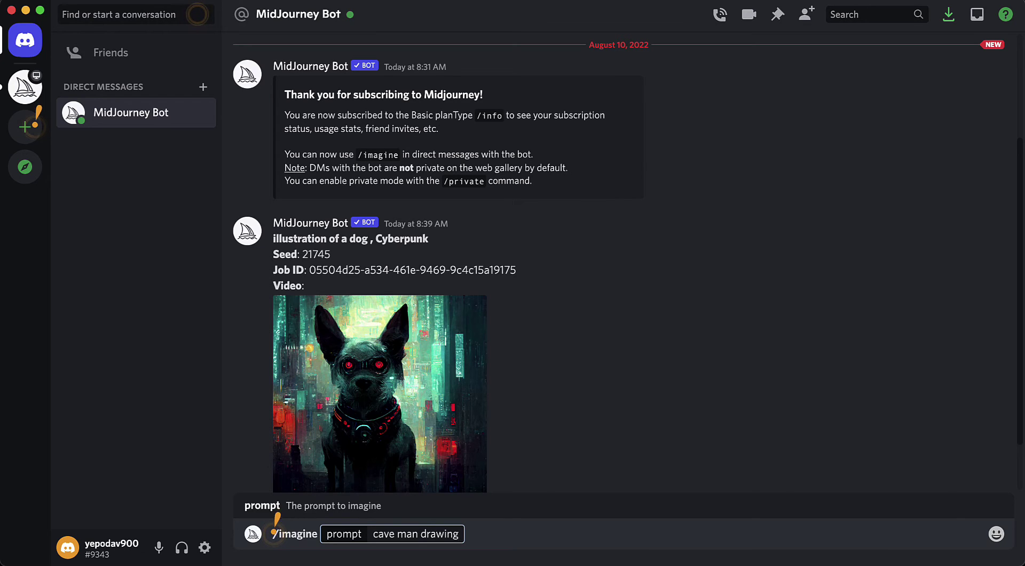
pyautogui.click(395, 534)
pyautogui.press('BackSpace')
pyautogui.press('BackSpace')
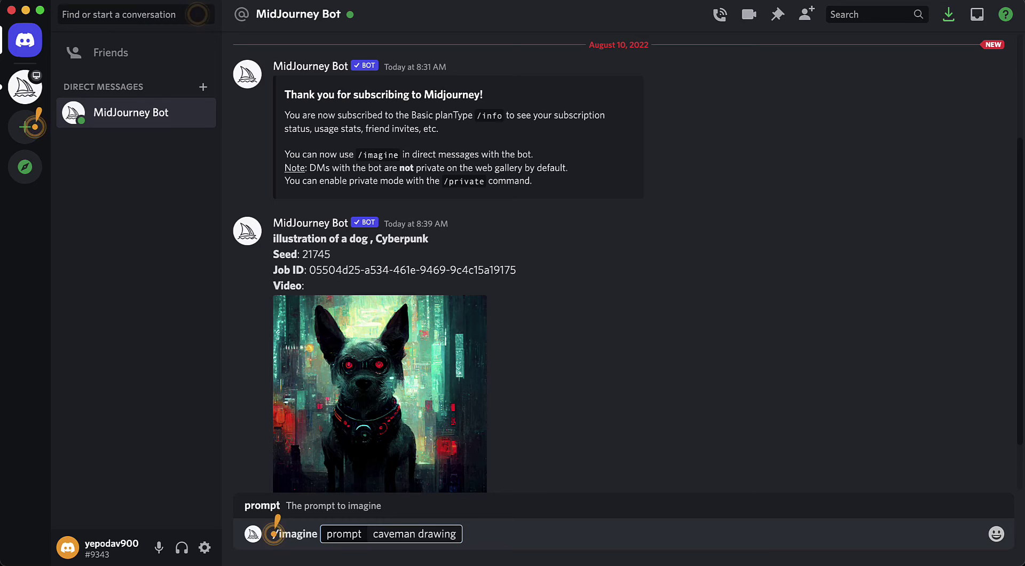
pyautogui.press('Return')
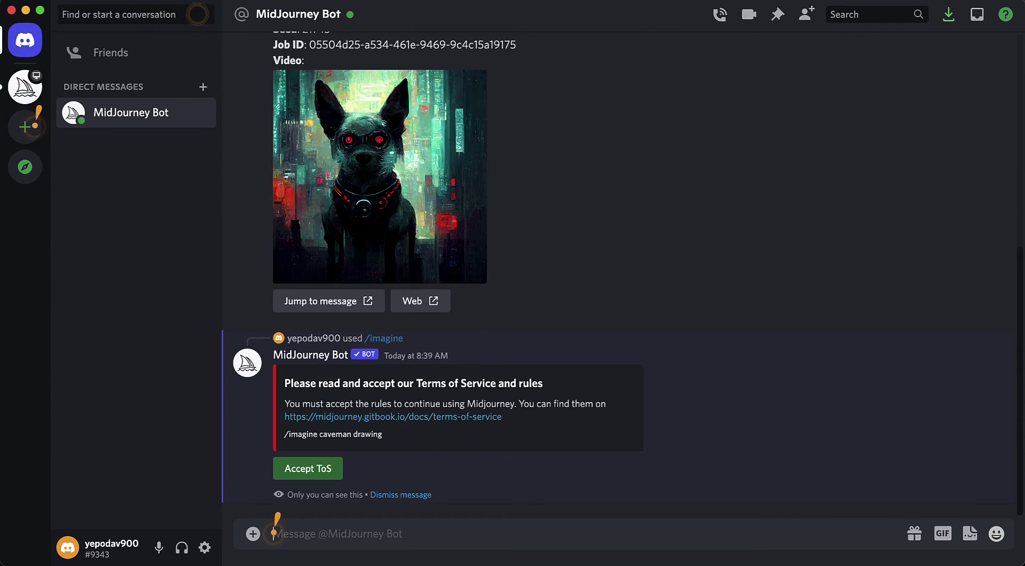
pyautogui.click(306, 470)
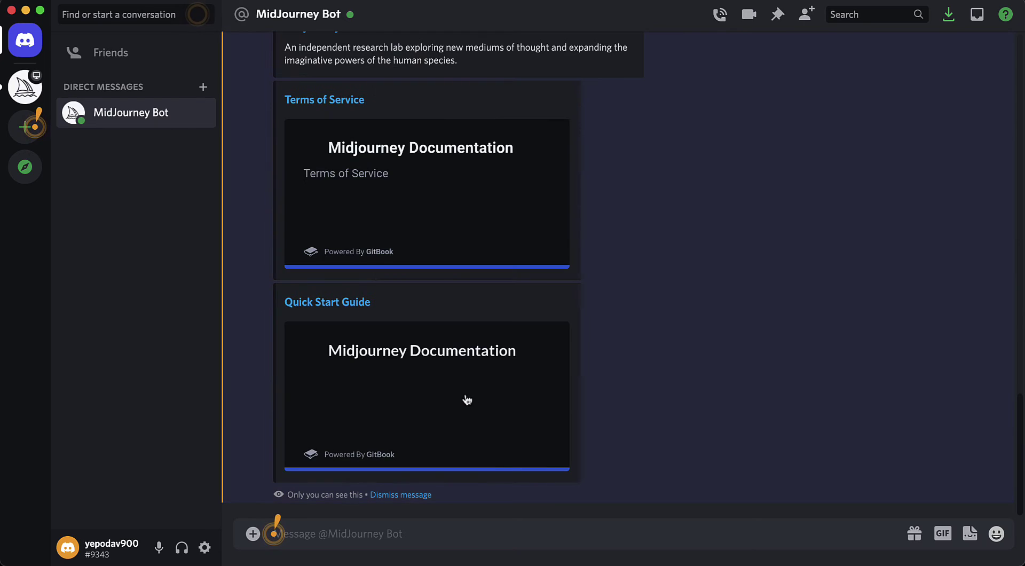
# Step: Review the bot's welcome message and directions, and submit another /imagine command with the prompt "caveman drawing"
pyautogui.scroll(8, 467, 400)
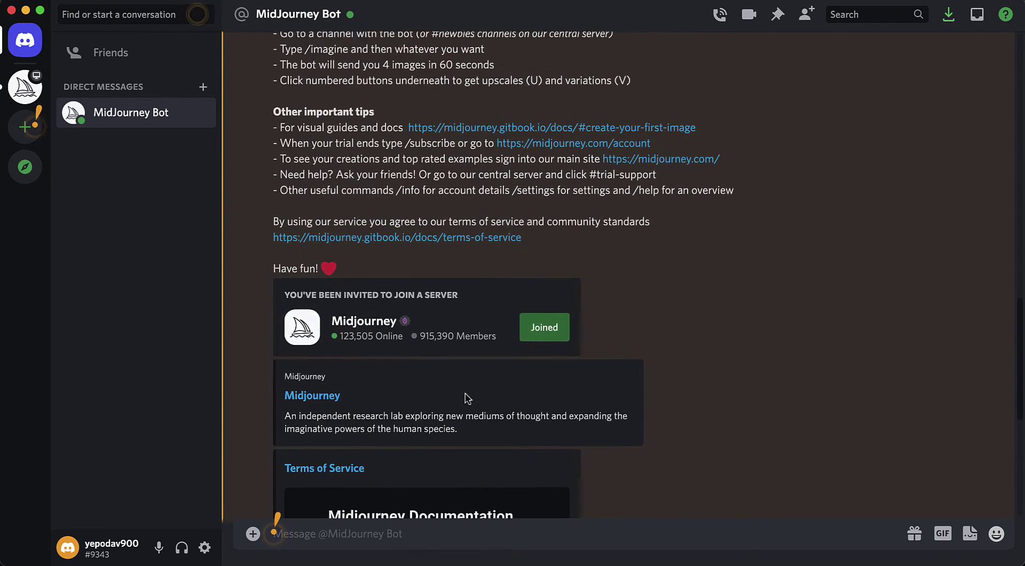
pyautogui.scroll(4, 467, 399)
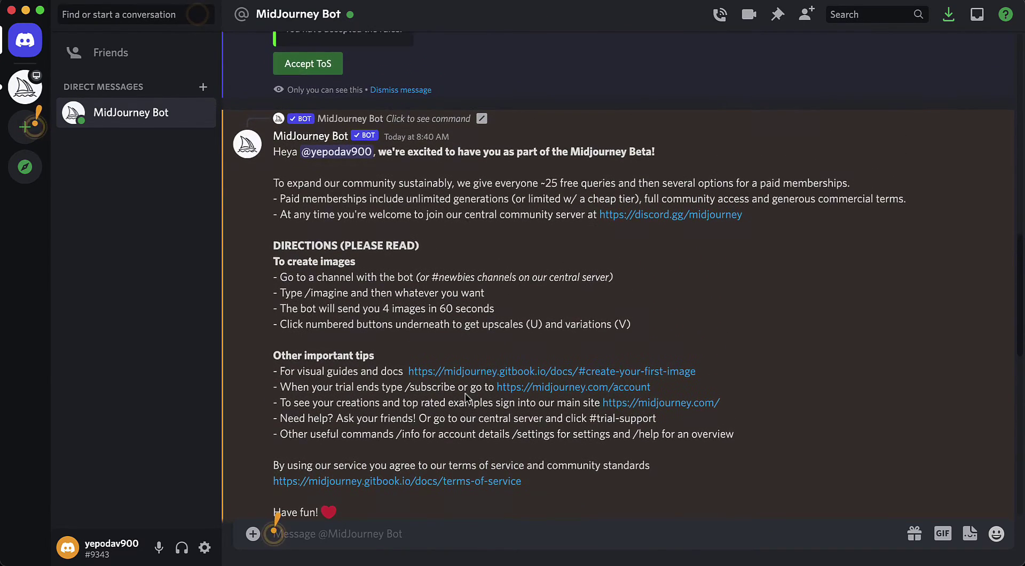
pyautogui.scroll(-12, 467, 400)
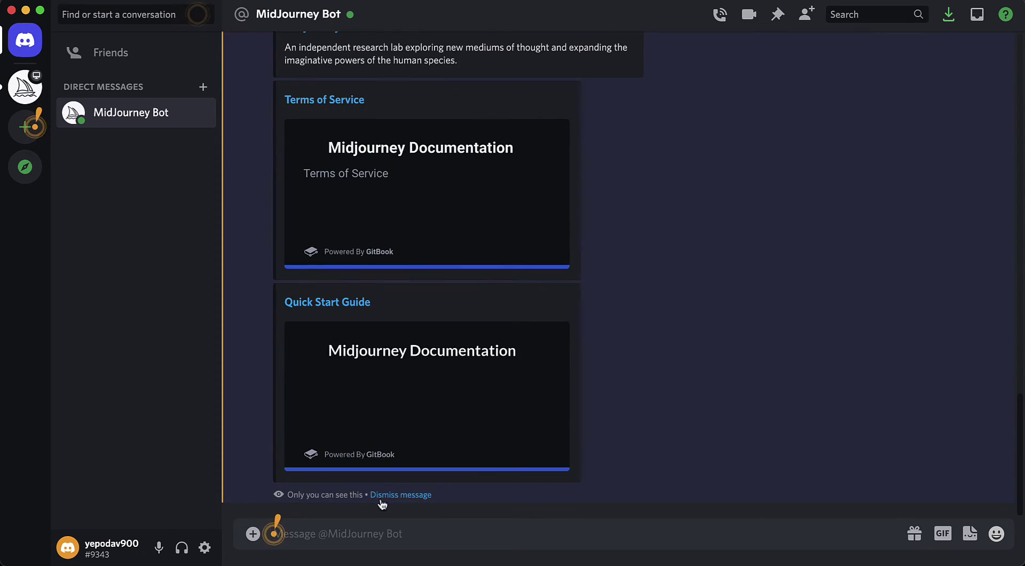
pyautogui.click(353, 536)
pyautogui.write('/im')
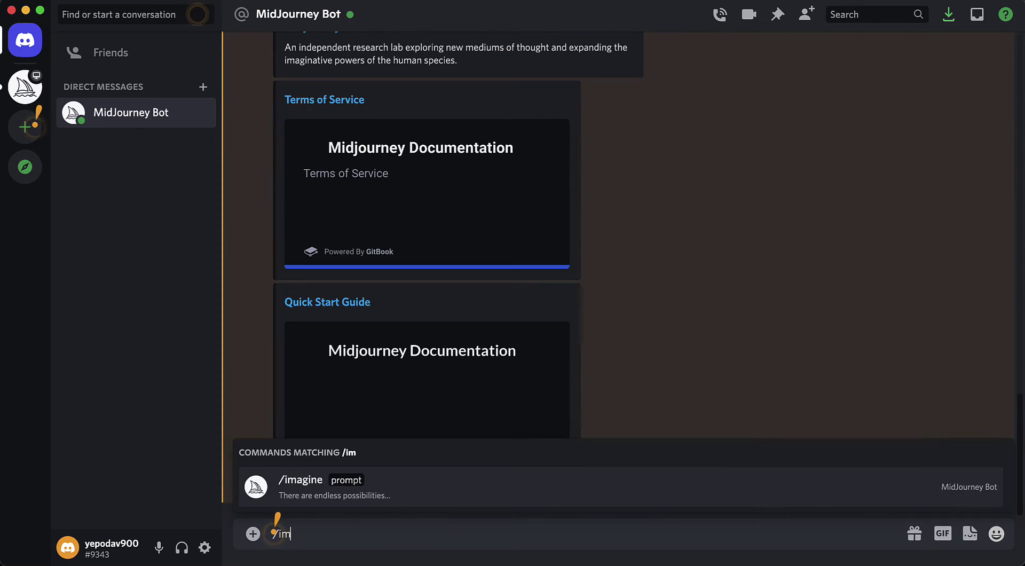
pyautogui.click(411, 496)
pyautogui.write('cavem')
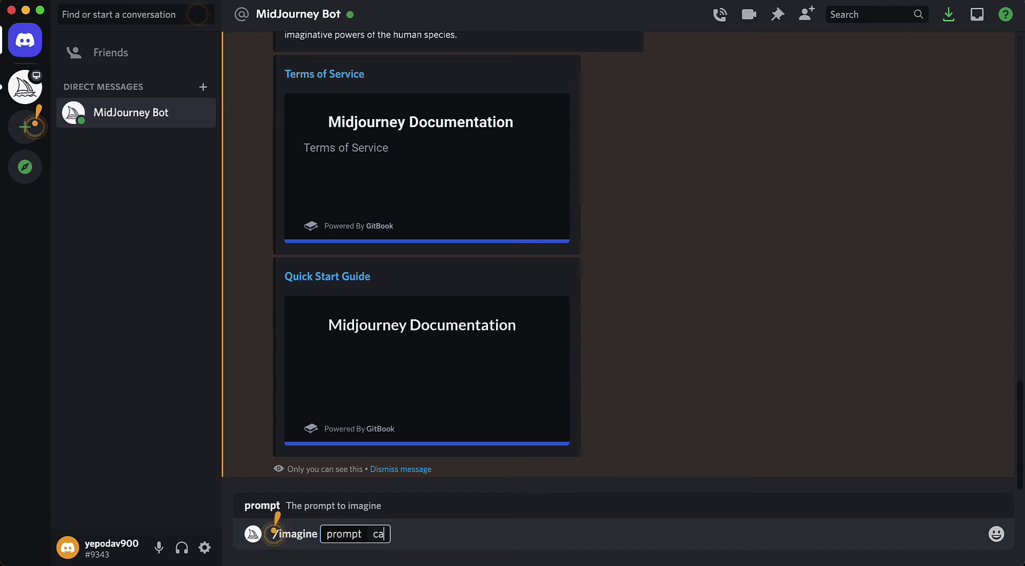
pyautogui.write('an drawing')
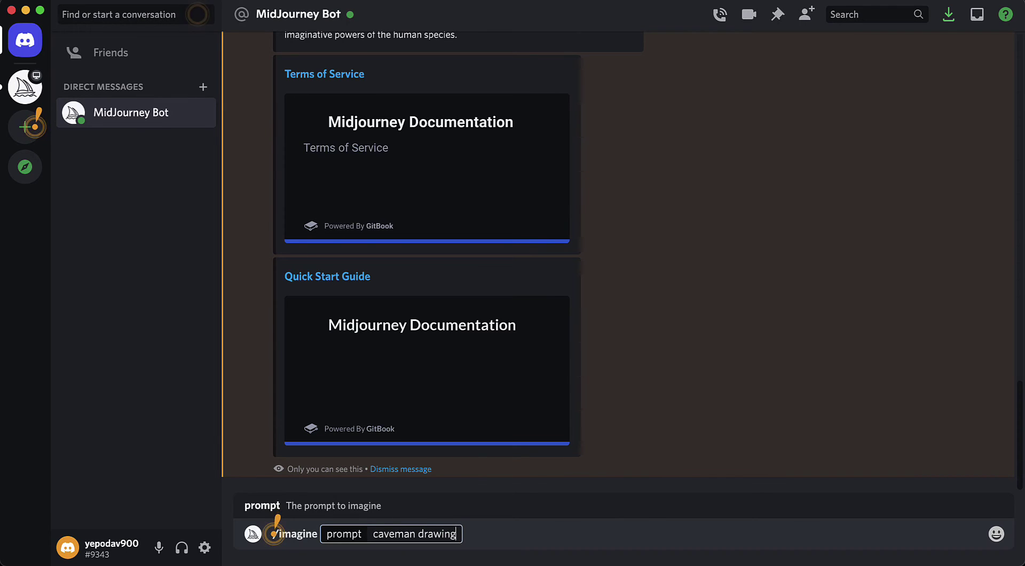
pyautogui.press('Return')
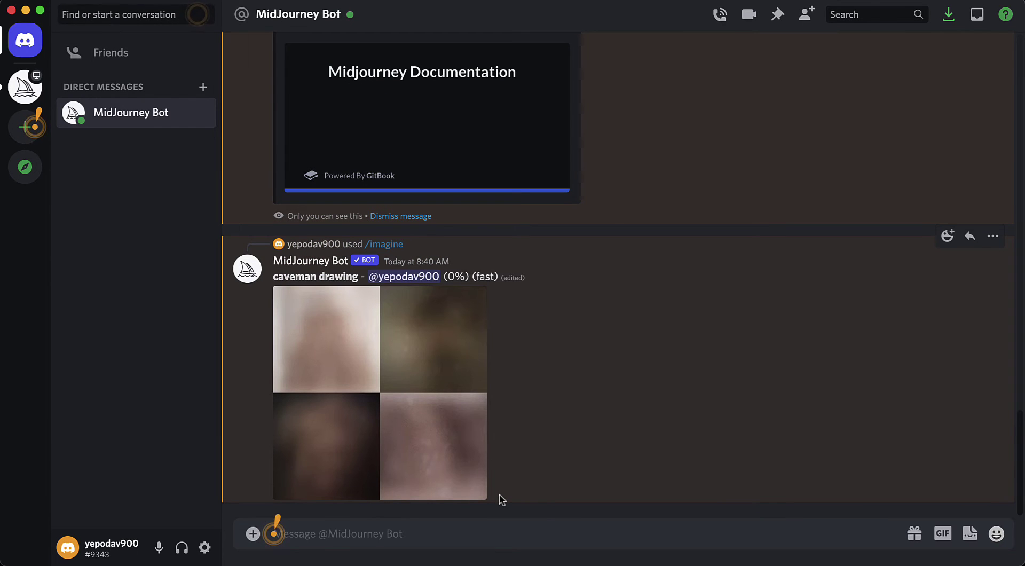
# Step: Look through the images posted in the Midjourney server's newbies-46 channel and return to the MidJourney Bot direct messages
pyautogui.scroll(3, 414, 389)
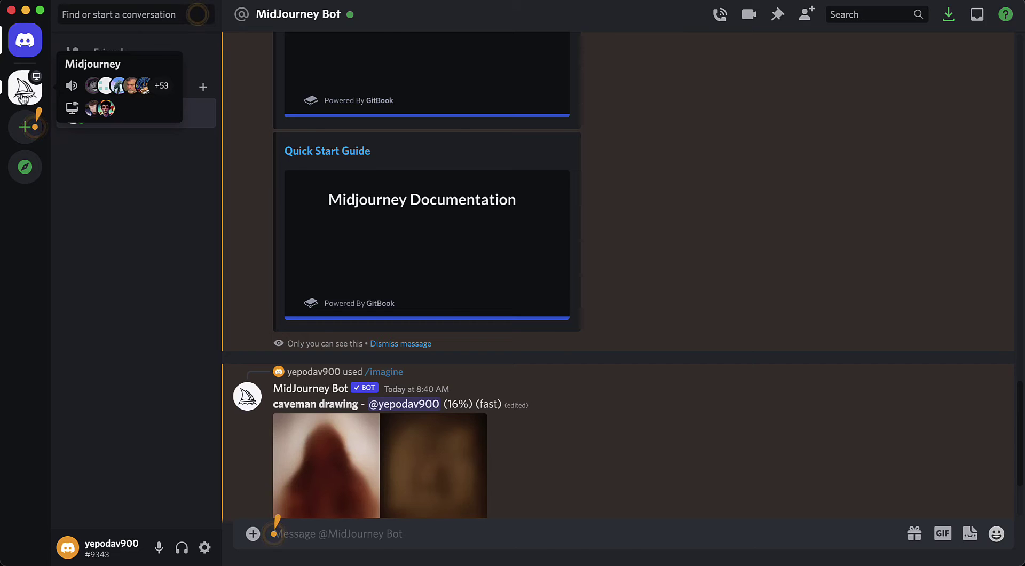
pyautogui.click(23, 90)
pyautogui.moveTo(69, 241)
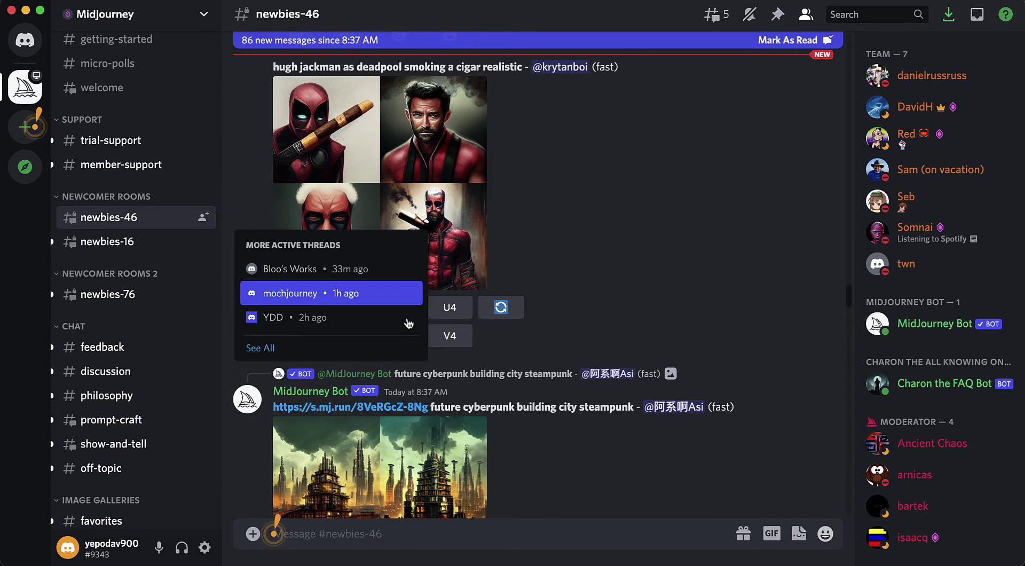
pyautogui.scroll(-5, 603, 389)
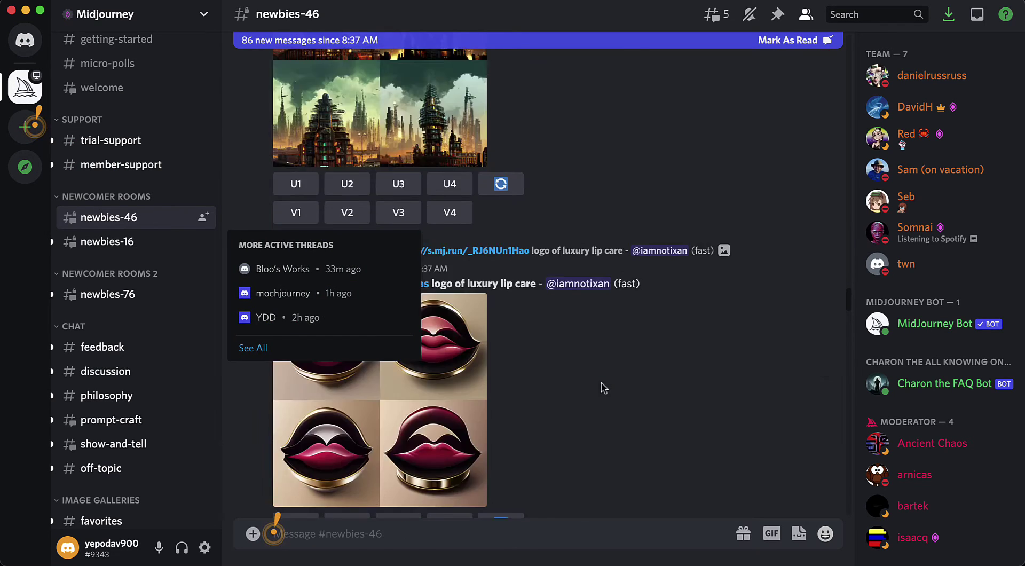
pyautogui.scroll(-10, 652, 393)
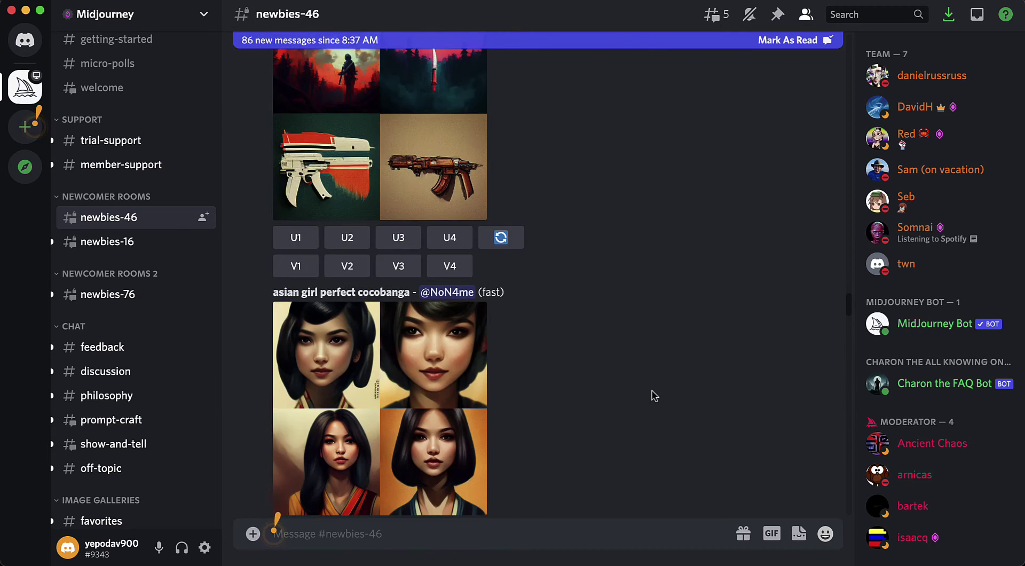
pyautogui.scroll(-5, 655, 395)
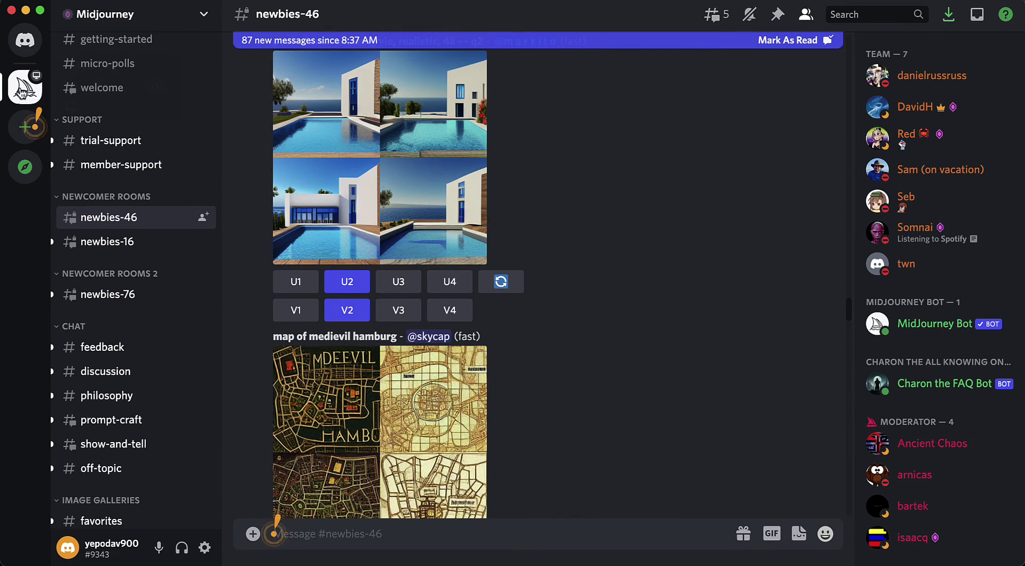
pyautogui.click(30, 45)
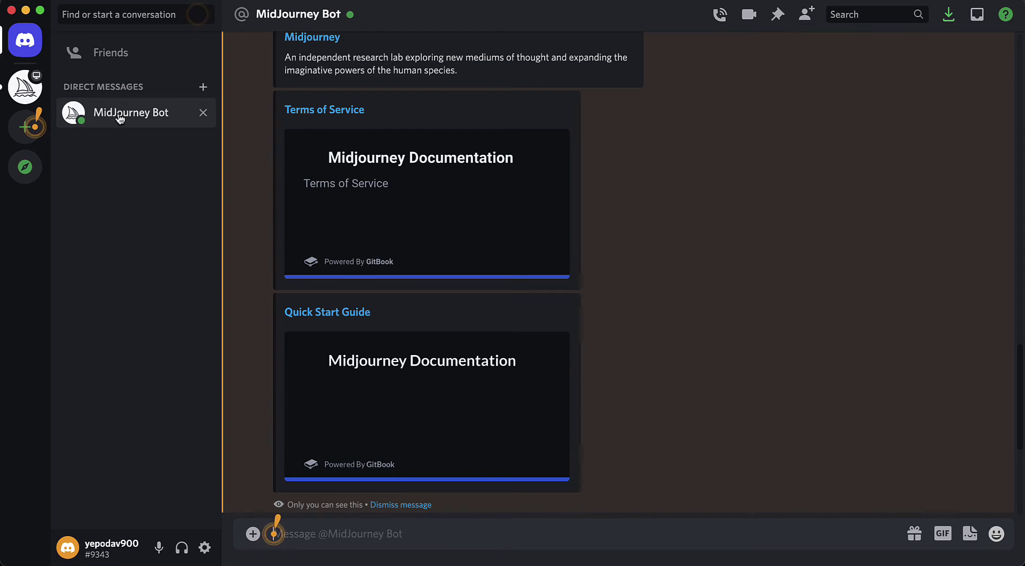
# Step: Switch back to Discord from the web gallery and review the bot conversation, from the caveman drawing results up to the subscription message
pyautogui.scroll(-5, 382, 291)
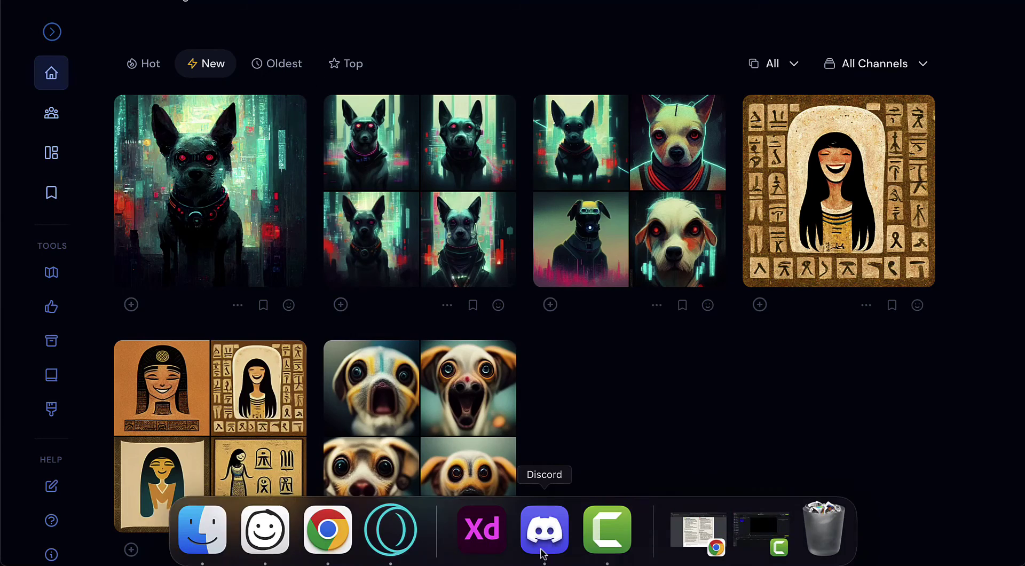
pyautogui.click(542, 529)
pyautogui.scroll(15, 503, 290)
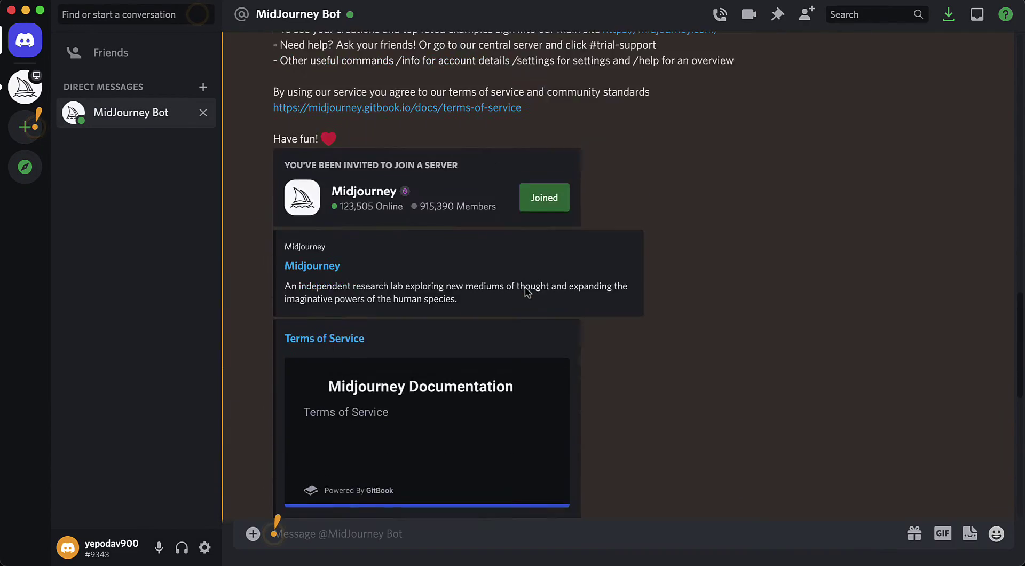
pyautogui.scroll(10, 526, 291)
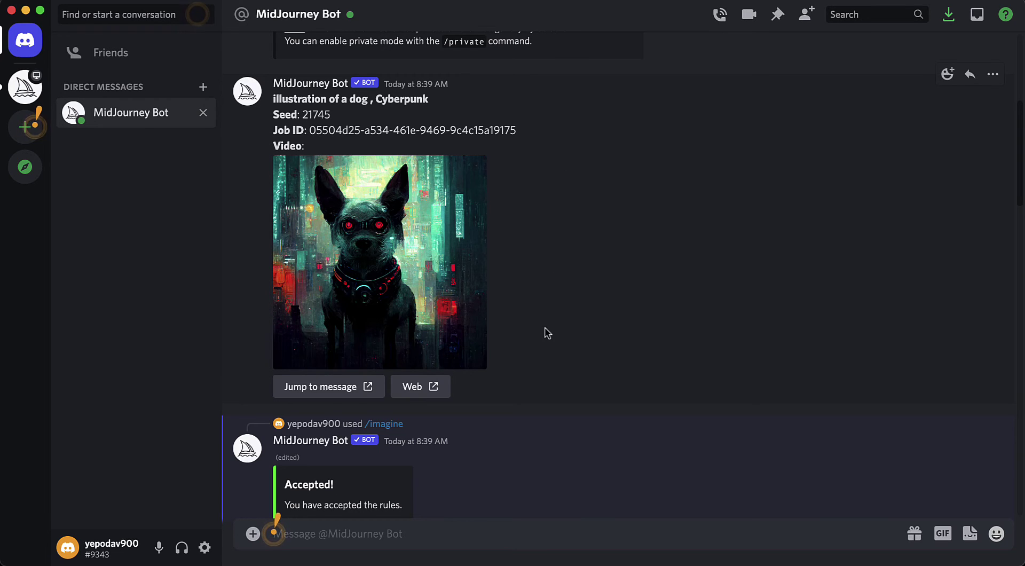
pyautogui.scroll(-1, 546, 332)
pyautogui.scroll(-15, 547, 333)
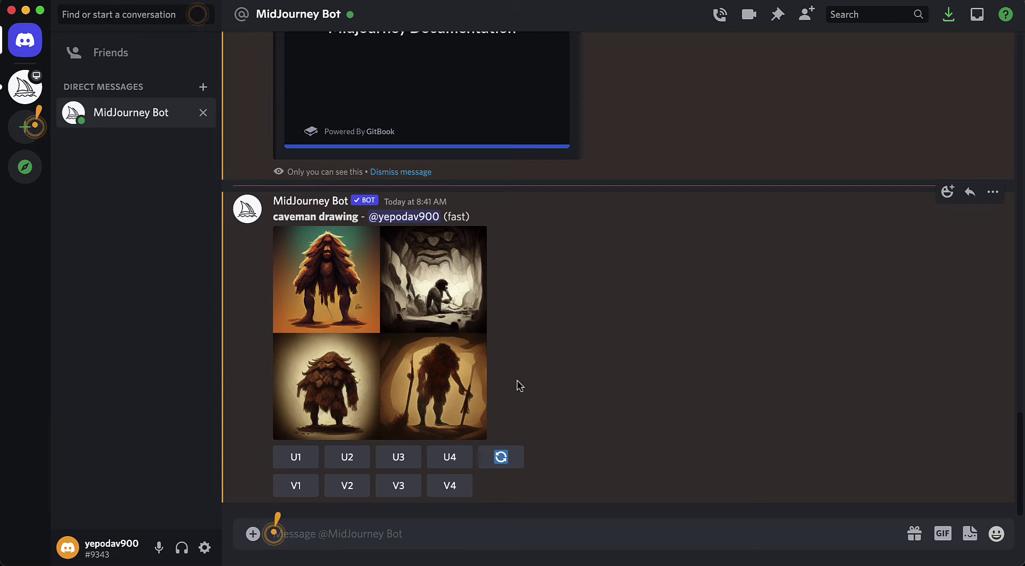
pyautogui.scroll(8, 472, 319)
pyautogui.scroll(-6, 471, 319)
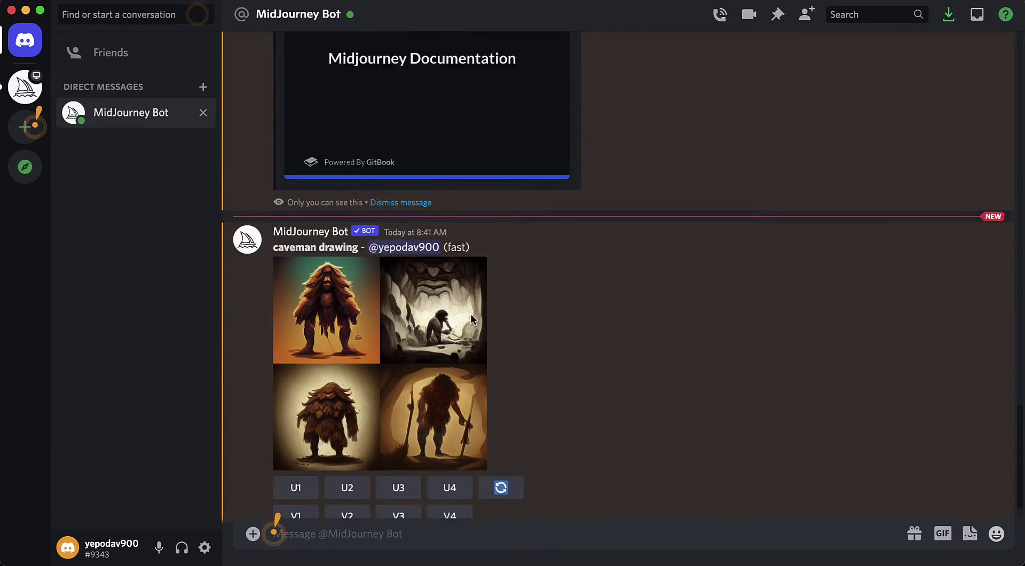
pyautogui.scroll(20, 471, 320)
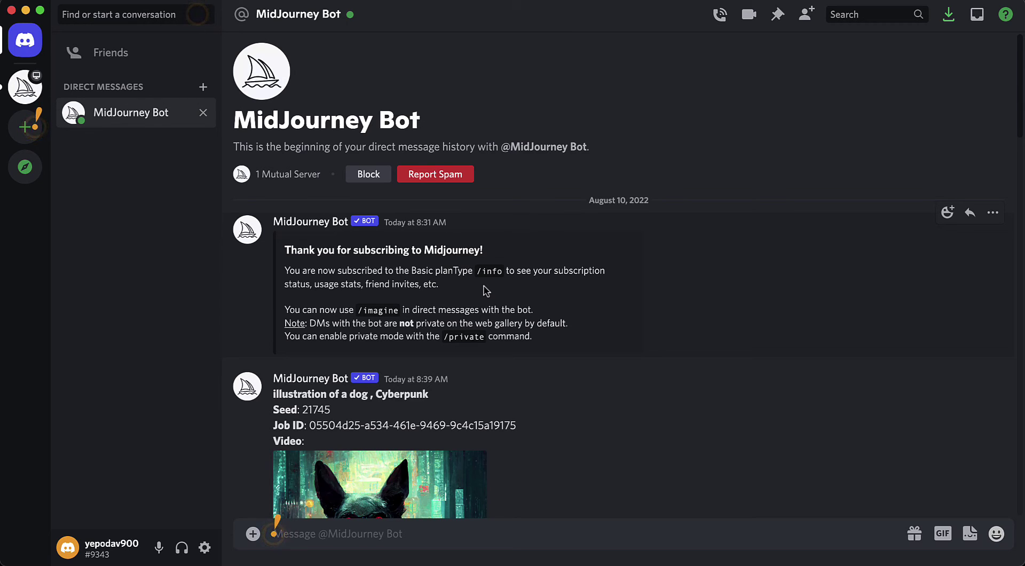
pyautogui.click(346, 531)
pyautogui.write('/info')
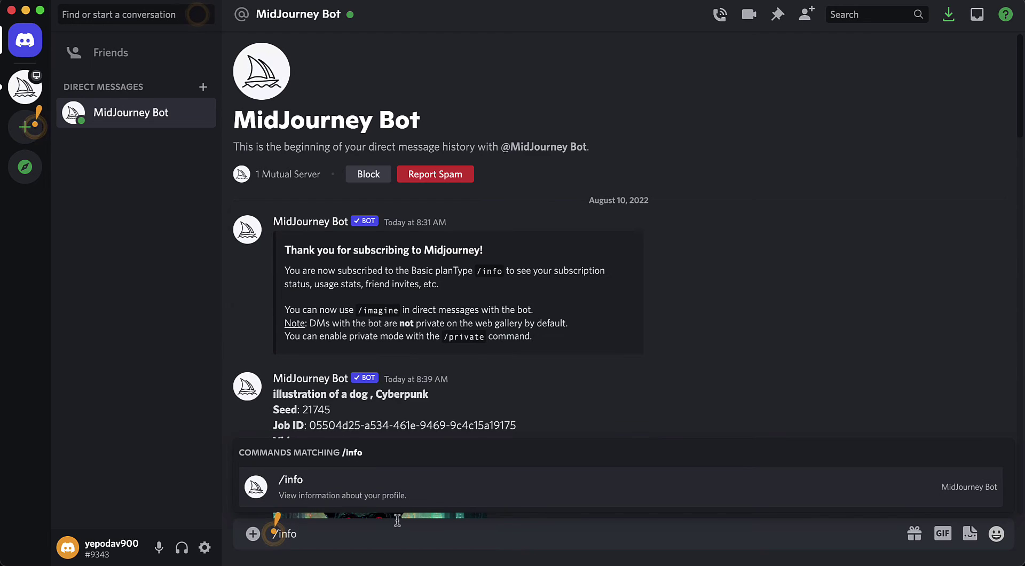
pyautogui.click(346, 490)
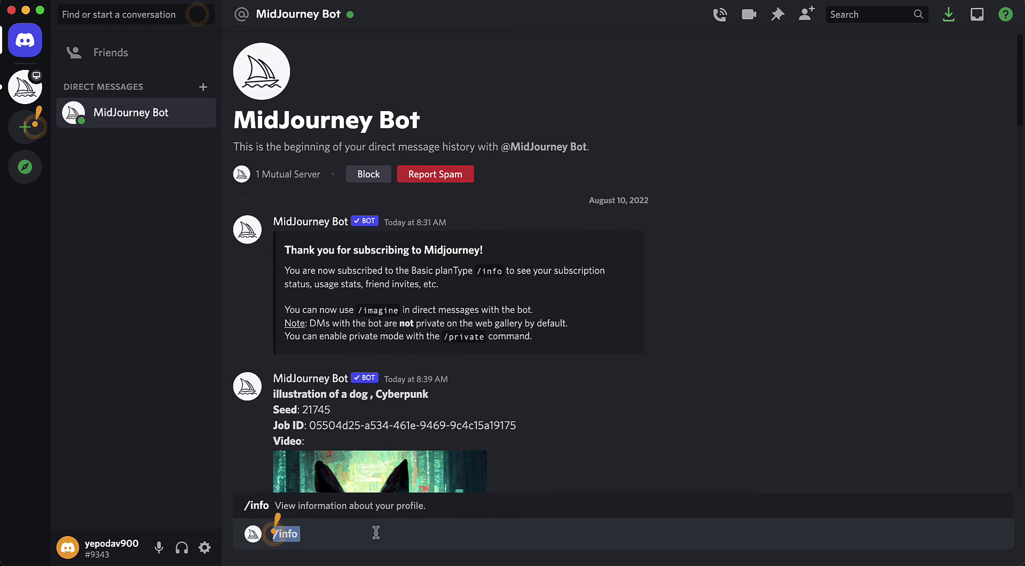
# Step: Browse the full list of slash commands available in the bot conversation, including the MidJourney Bot and built-in ones
pyautogui.write('/')
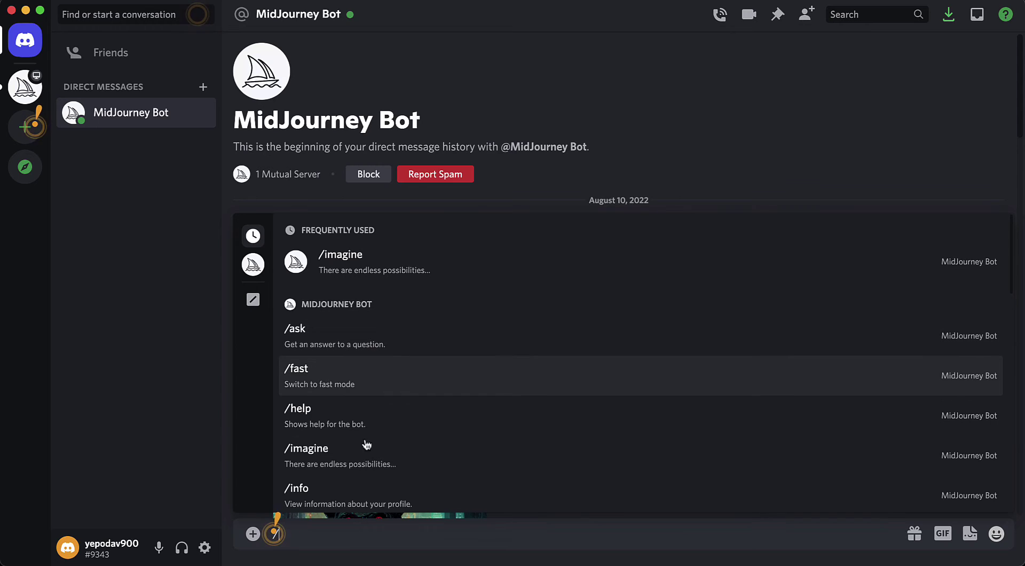
pyautogui.scroll(-1, 428, 481)
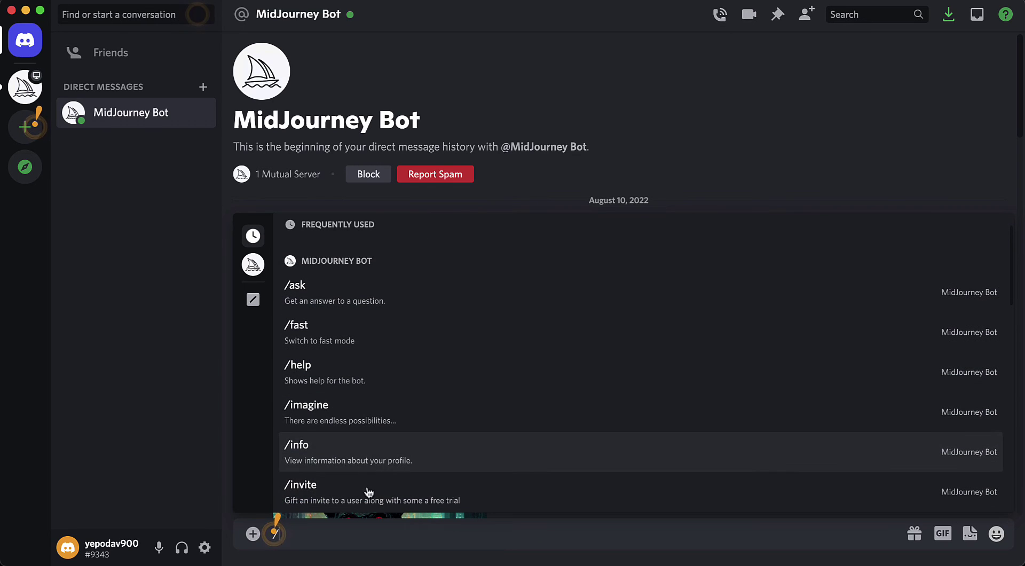
pyautogui.scroll(-2, 369, 494)
pyautogui.scroll(-10, 369, 496)
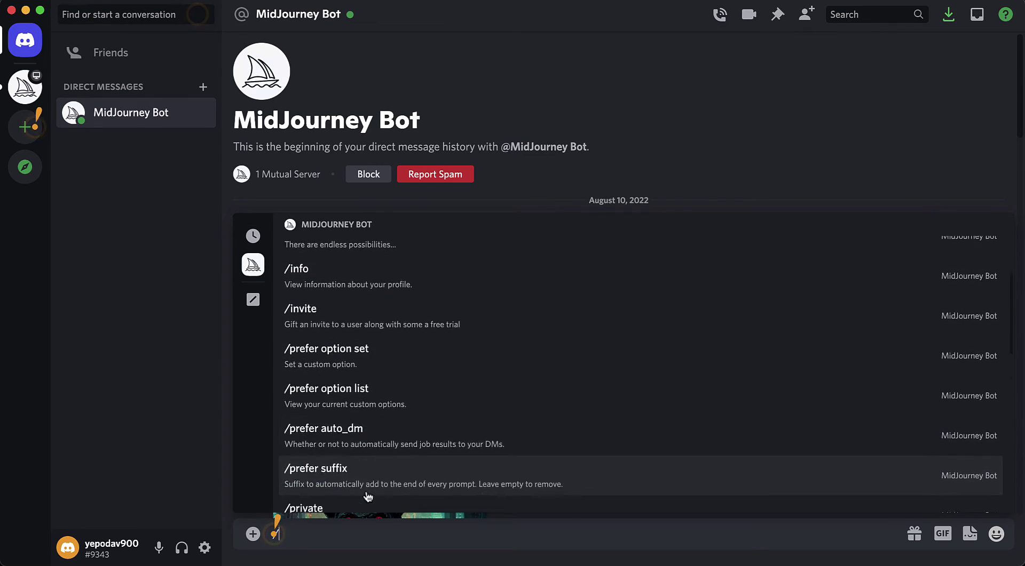
pyautogui.scroll(-5, 368, 397)
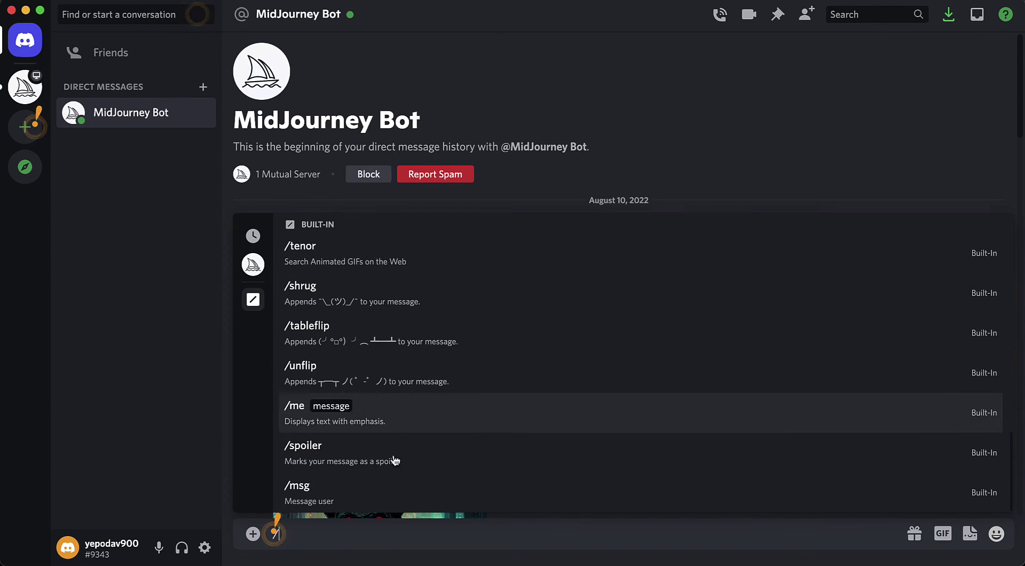
pyautogui.scroll(12, 419, 392)
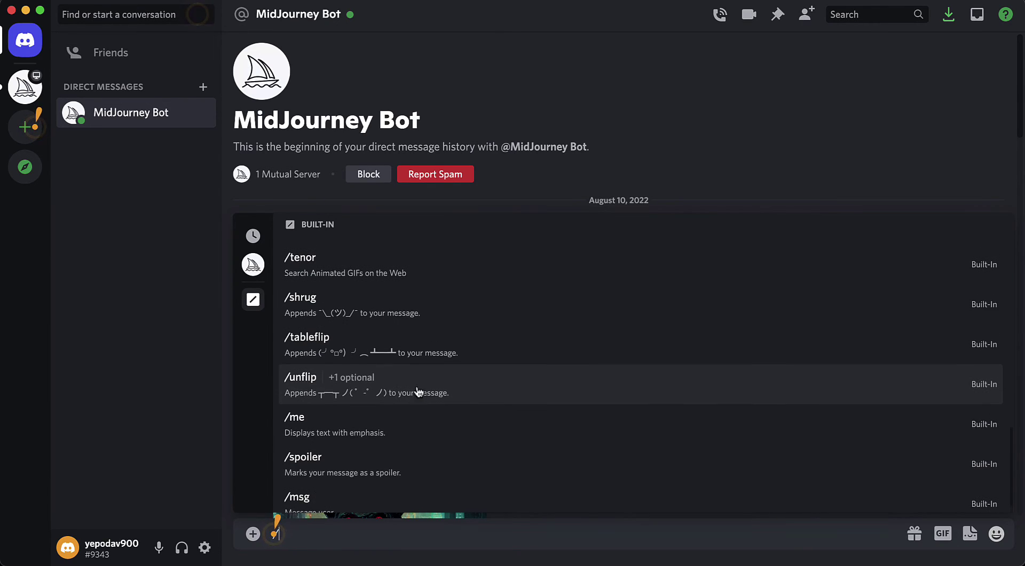
pyautogui.scroll(2, 419, 392)
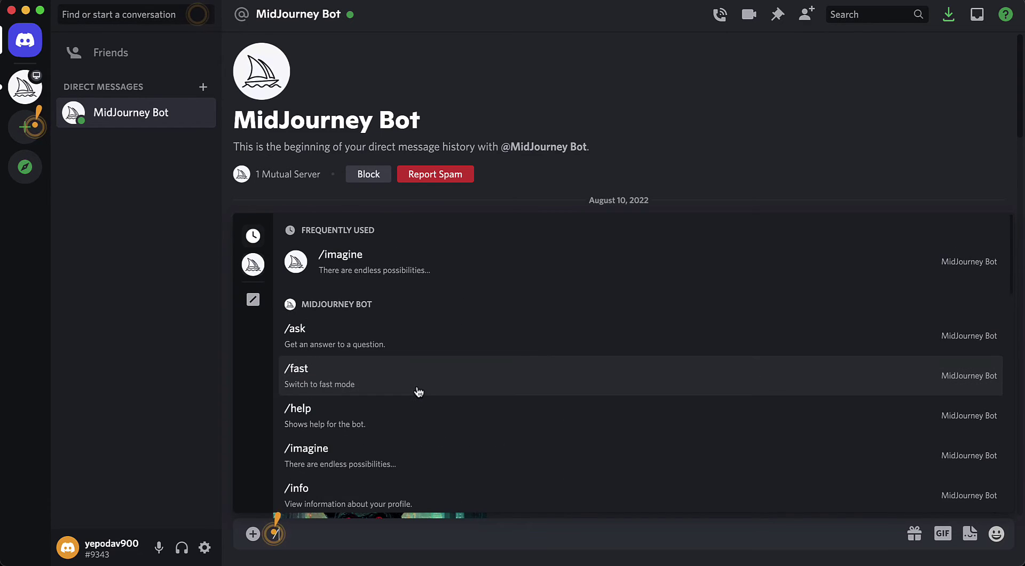
# Step: Choose the /info command from the MidJourney Bot commands and submit it to request the profile information
pyautogui.scroll(-2, 408, 391)
pyautogui.click(366, 407)
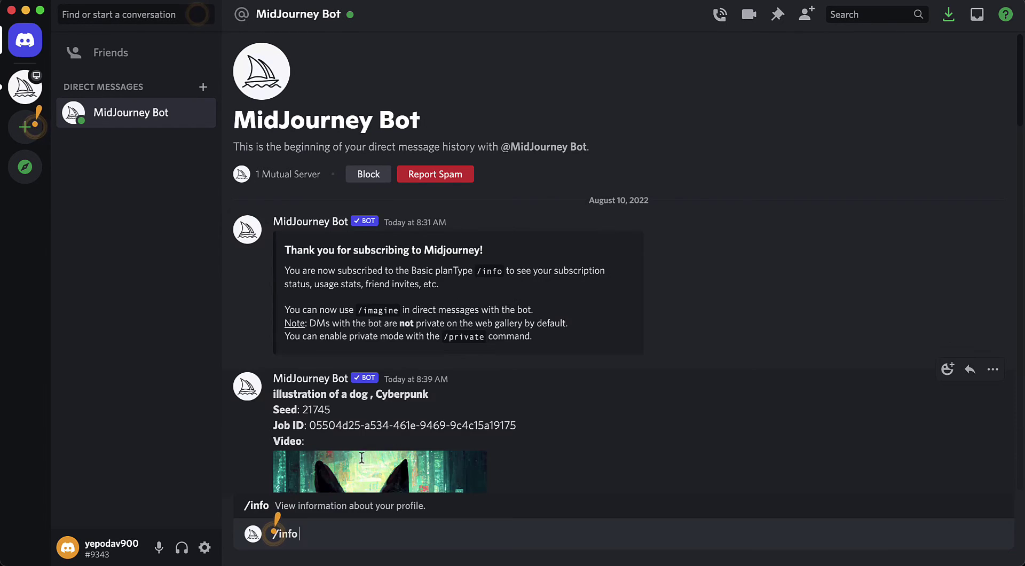
pyautogui.press('Return')
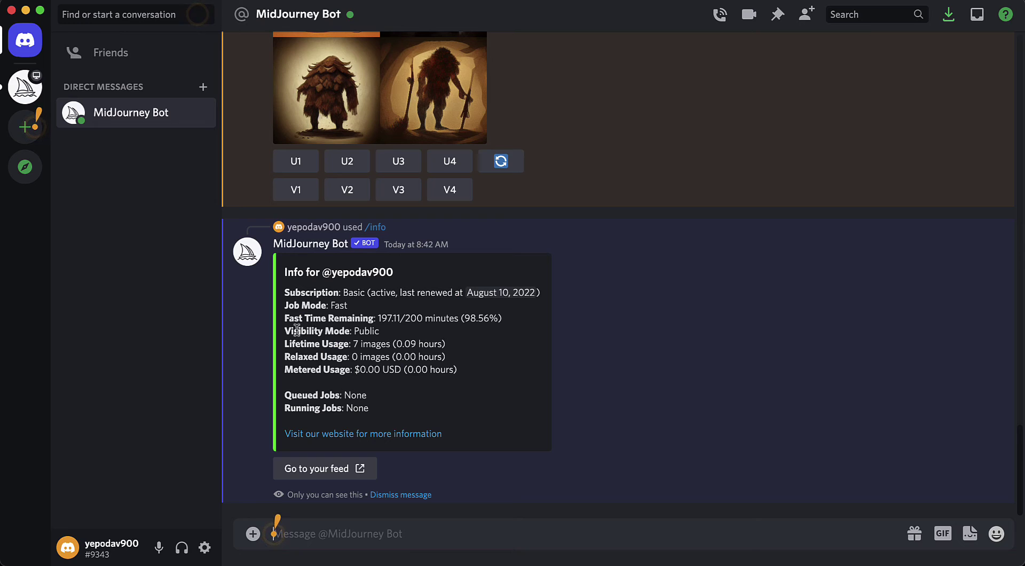
# Step: Examine the subscription, job mode, fast time remaining and relaxed usage lines in the account info
pyautogui.moveTo(288, 293); pyautogui.dragTo(308, 309)
pyautogui.click(311, 311)
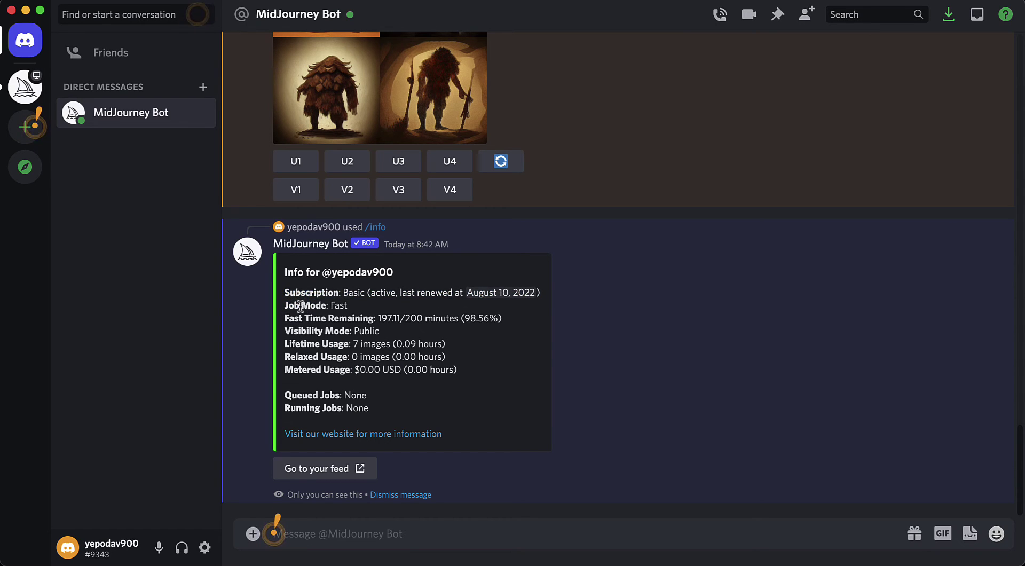
pyautogui.moveTo(283, 292); pyautogui.dragTo(415, 293)
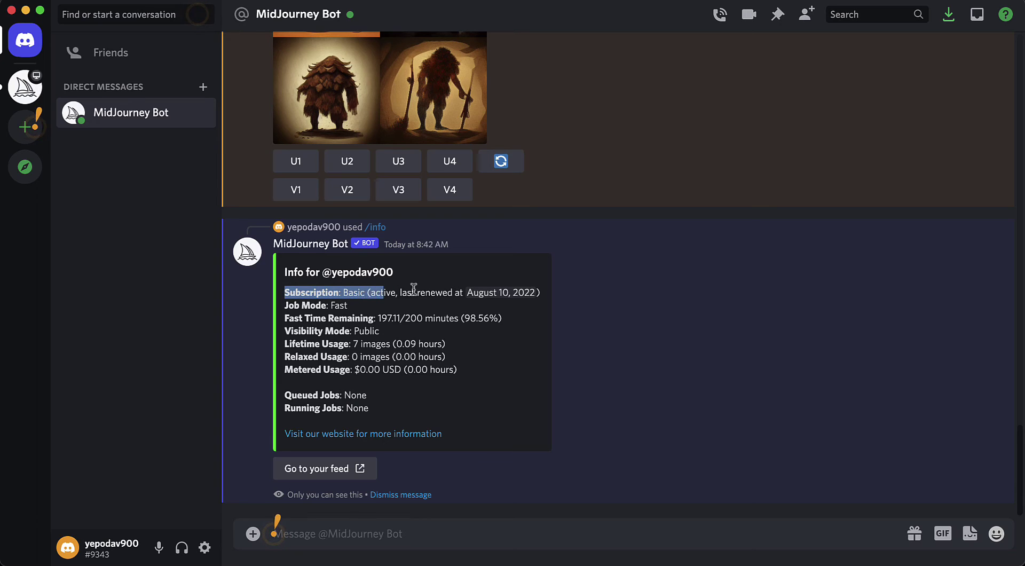
pyautogui.tripleClick(359, 292)
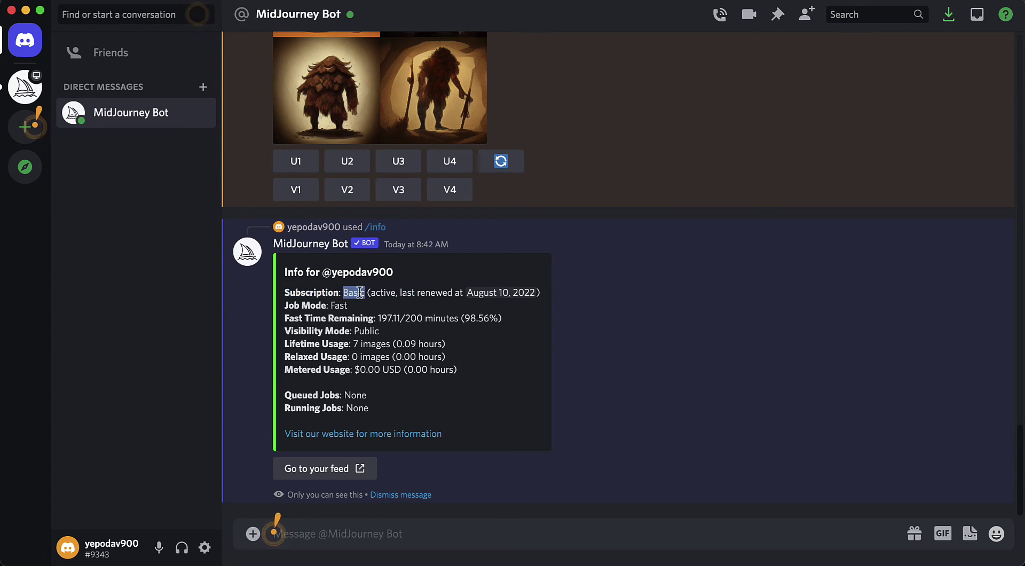
pyautogui.click(340, 305)
pyautogui.tripleClick(339, 305)
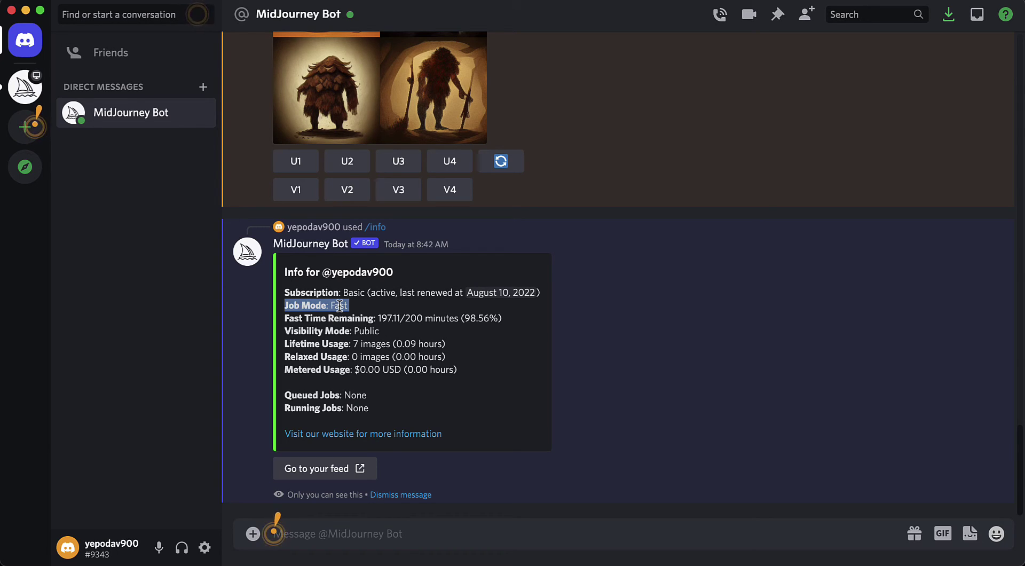
pyautogui.tripleClick(327, 319)
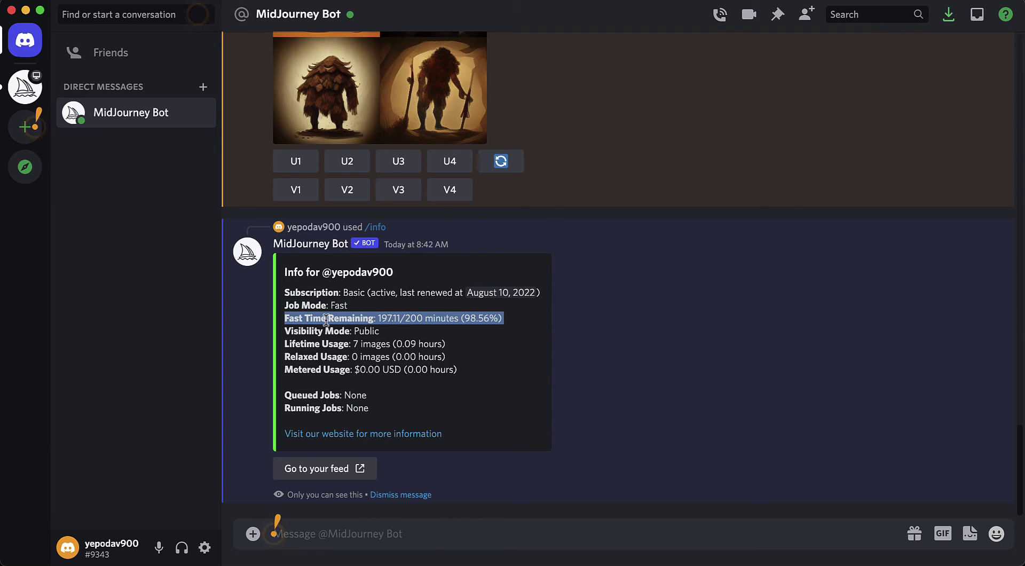
pyautogui.tripleClick(302, 356)
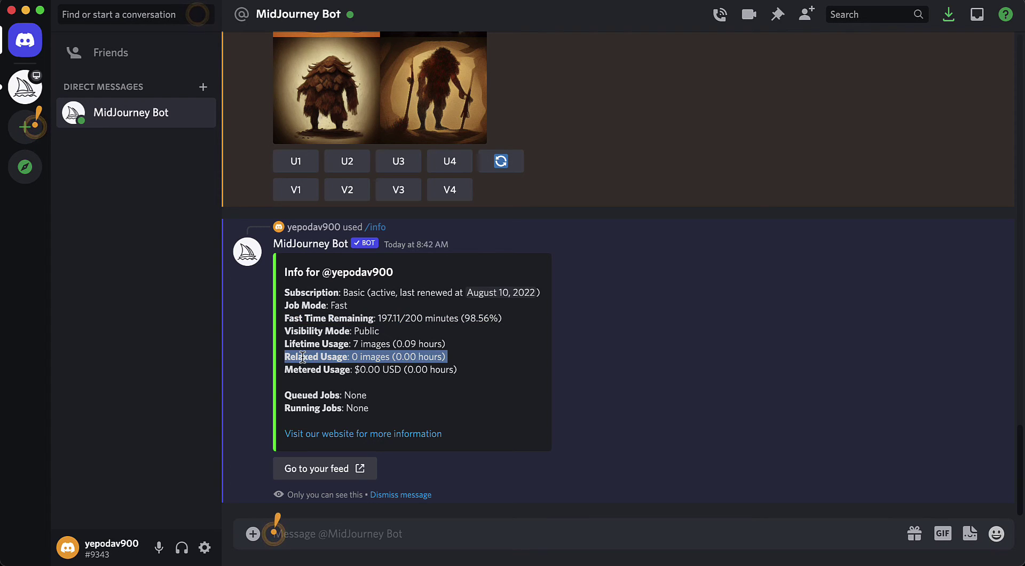
# Step: Examine the relaxed usage line, and the account info from its heading down to the metered usage line
pyautogui.tripleClick(303, 356)
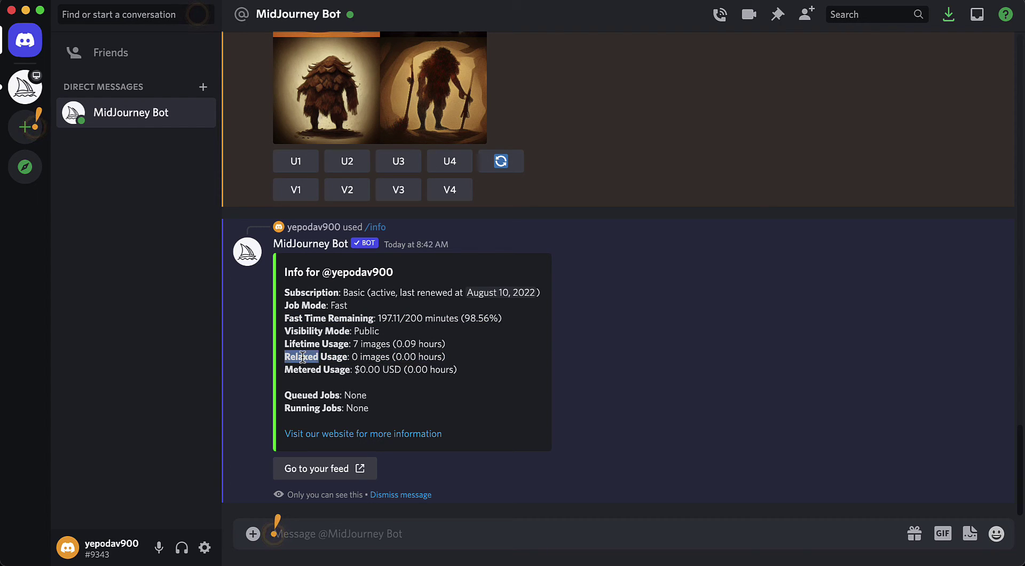
pyautogui.click(417, 313)
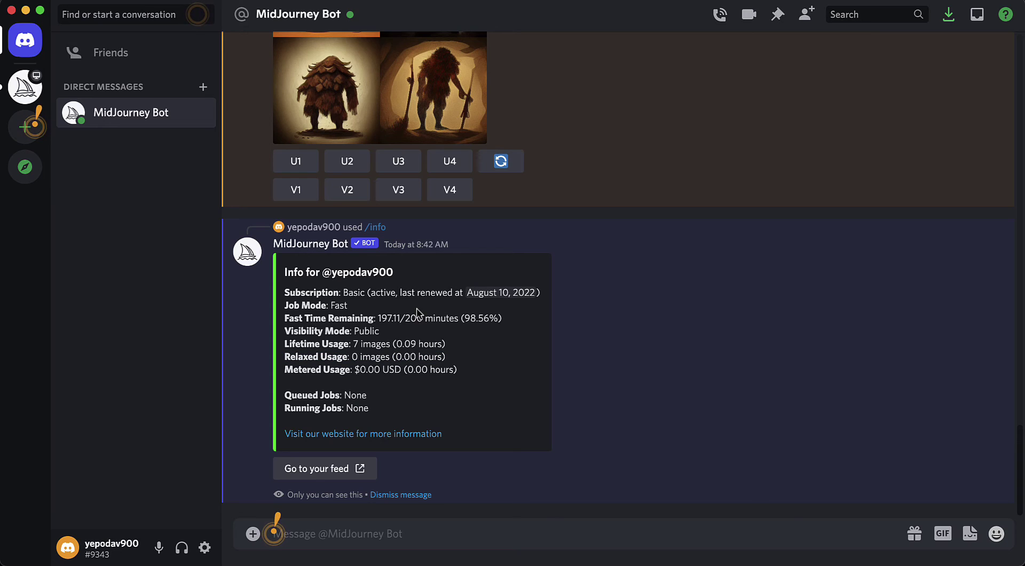
pyautogui.tripleClick(372, 357)
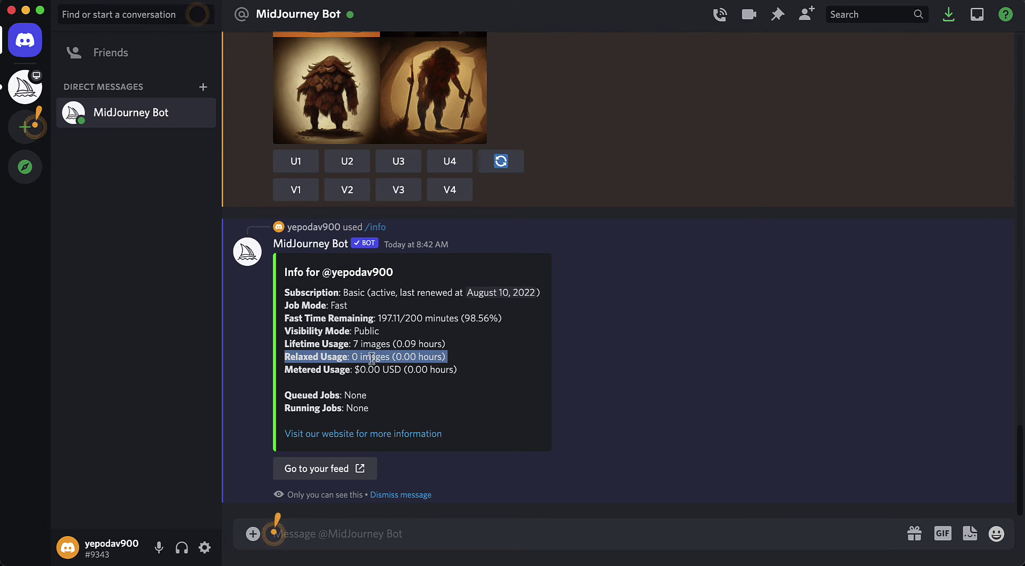
pyautogui.click(351, 380)
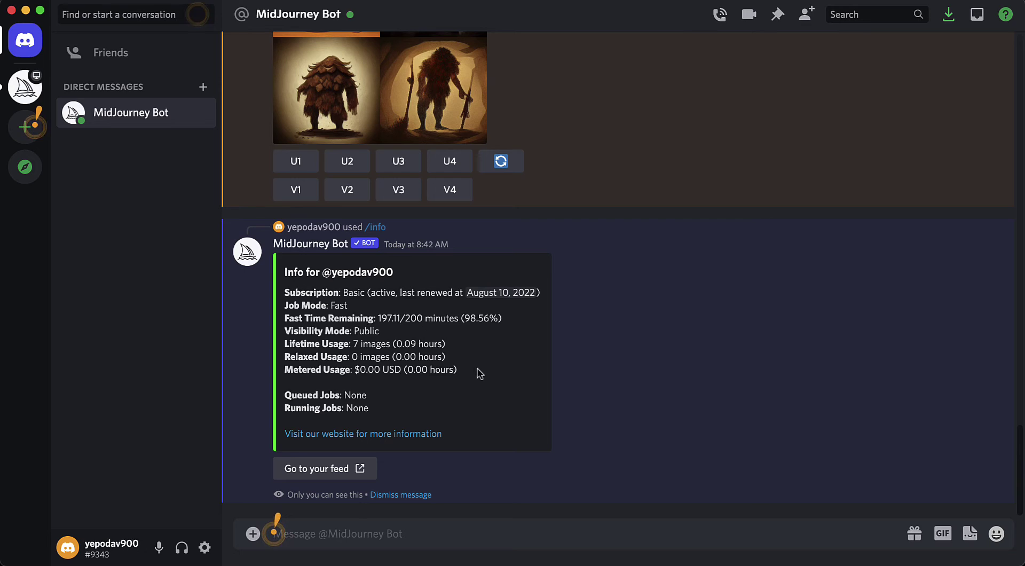
pyautogui.moveTo(478, 373); pyautogui.dragTo(283, 279)
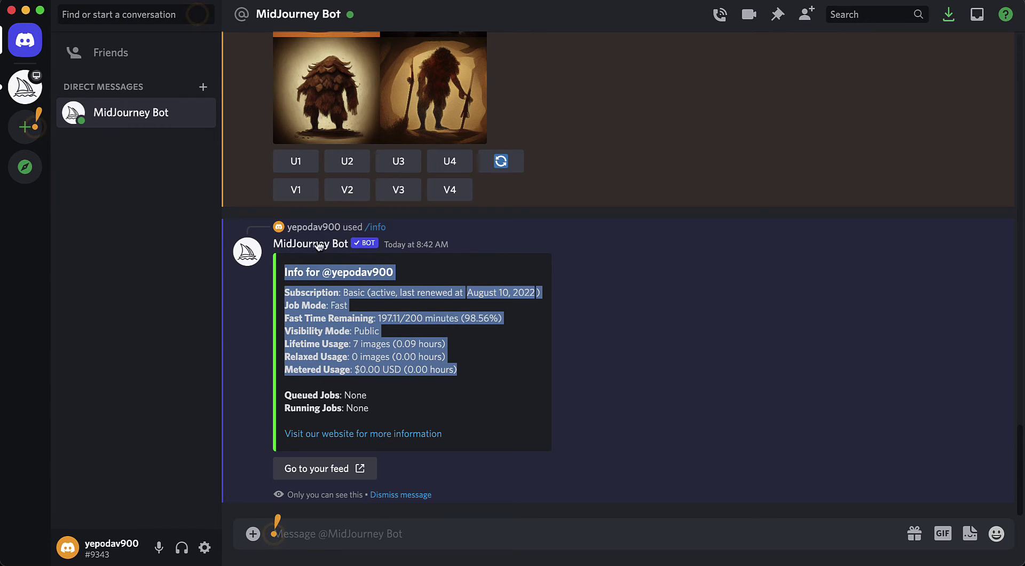
pyautogui.click(395, 333)
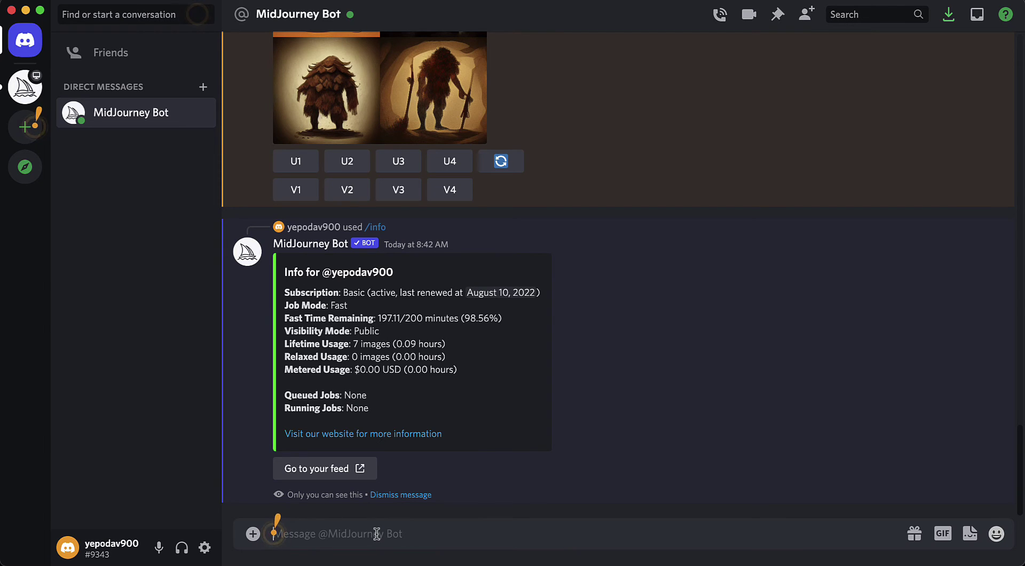
# Step: Try to switch the bot to relax mode by submitting the /relax command
pyautogui.write('/relax')
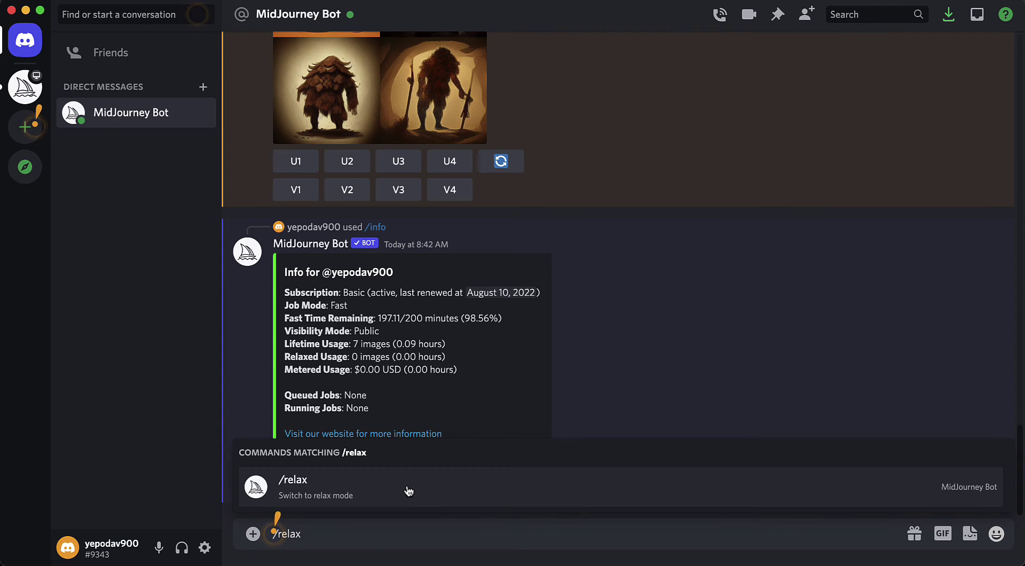
pyautogui.click(409, 490)
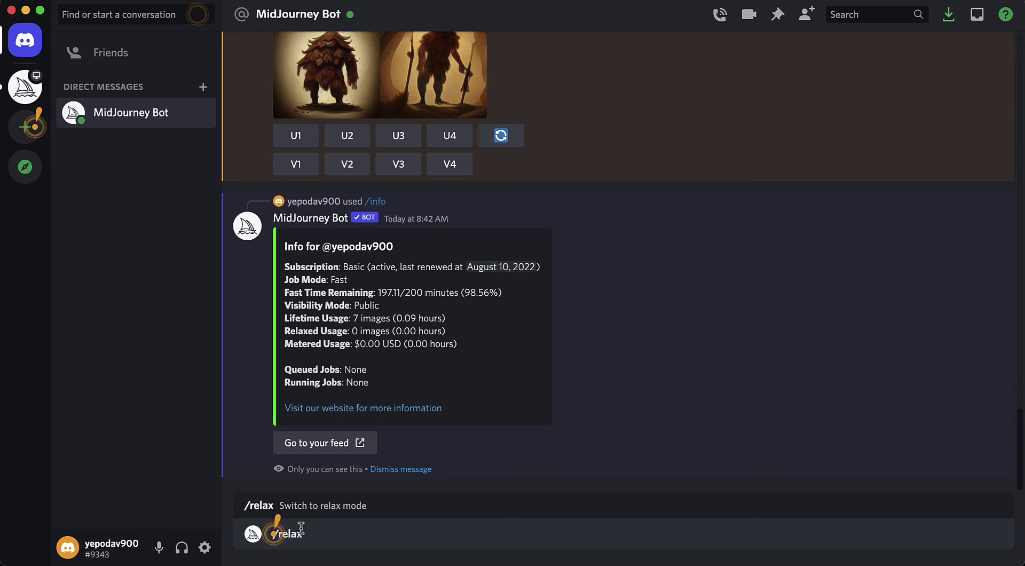
pyautogui.write('/re')
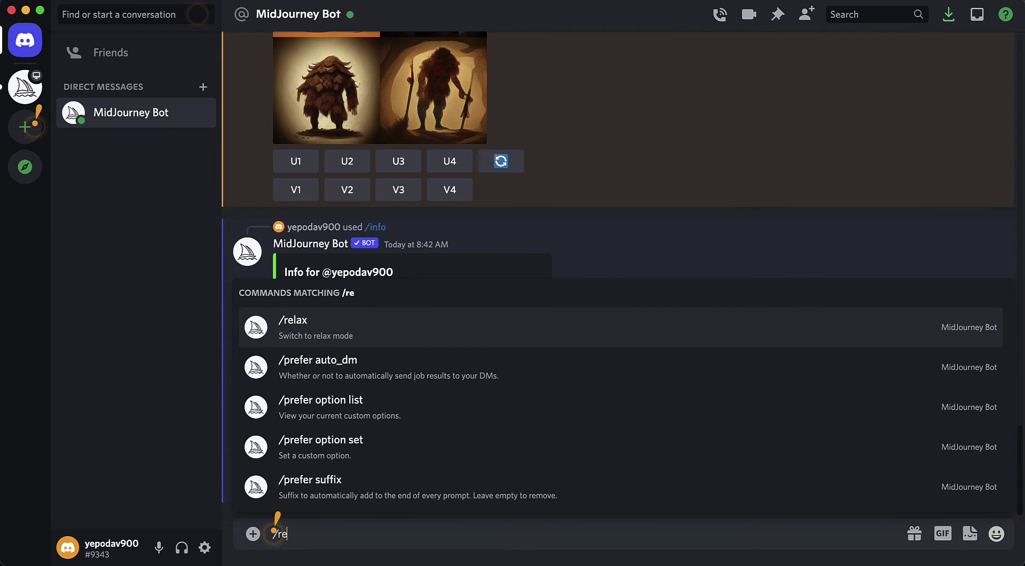
pyautogui.write('l')
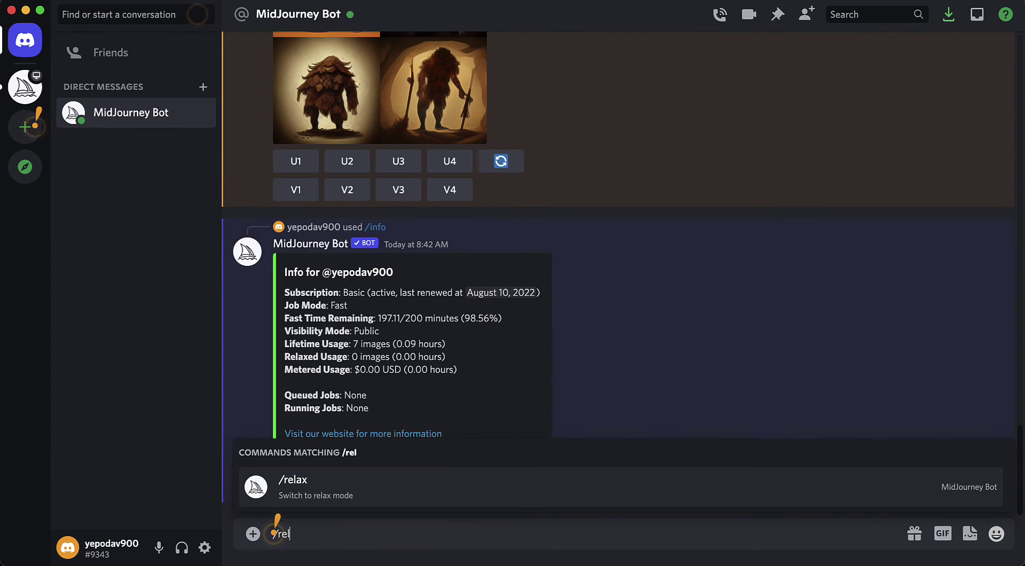
pyautogui.click(294, 496)
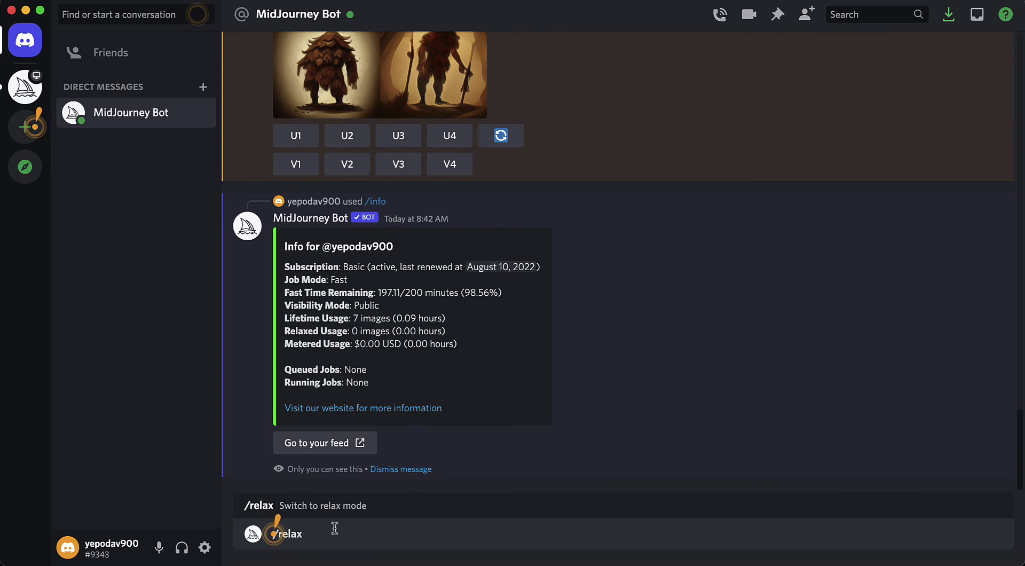
pyautogui.press('Return')
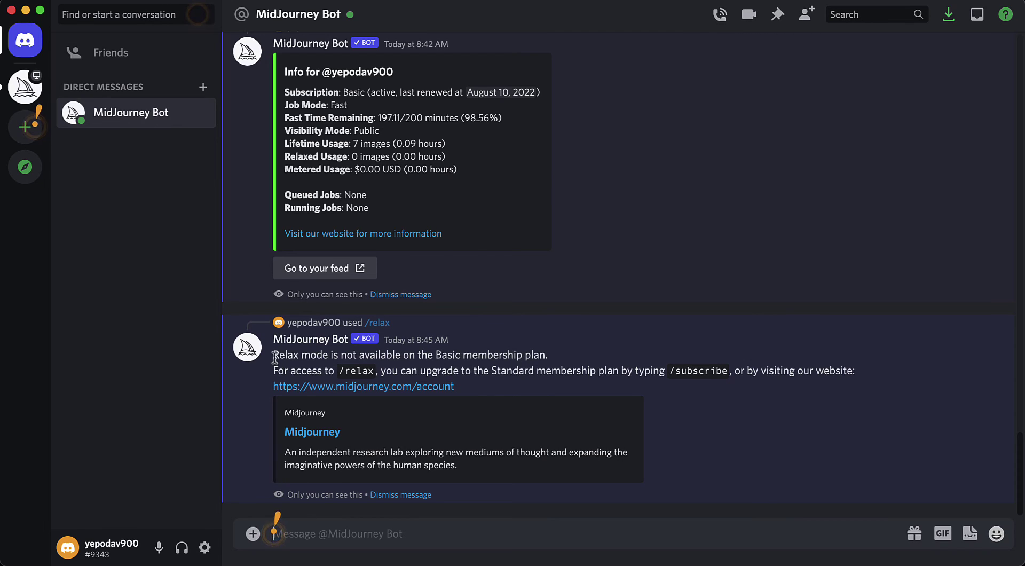
# Step: Read the bot's reply to /relax about relax mode and the Basic membership plan
pyautogui.moveTo(275, 357); pyautogui.dragTo(542, 371)
pyautogui.tripleClick(441, 369)
pyautogui.moveTo(419, 355); pyautogui.dragTo(428, 354)
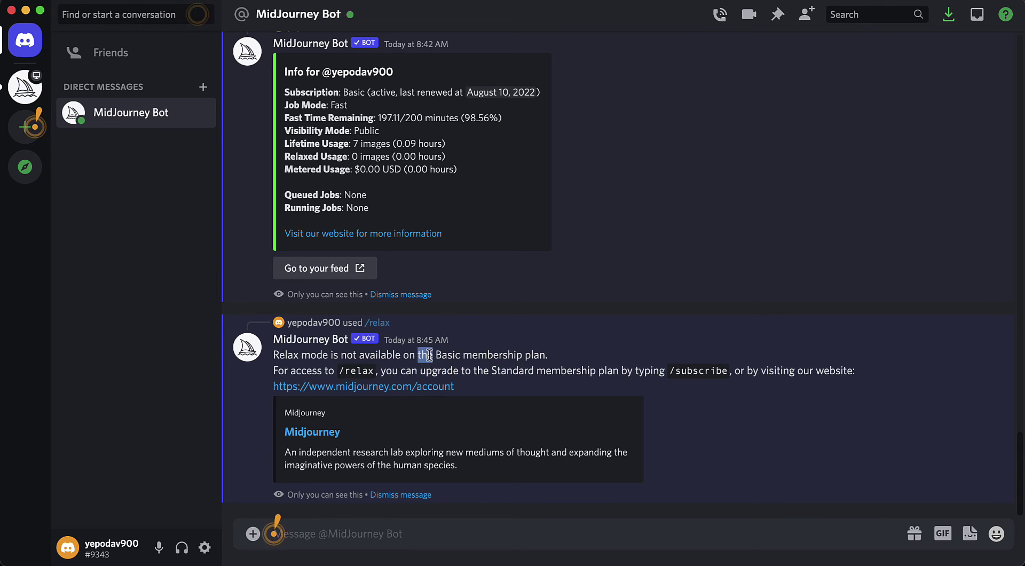
pyautogui.tripleClick(429, 354)
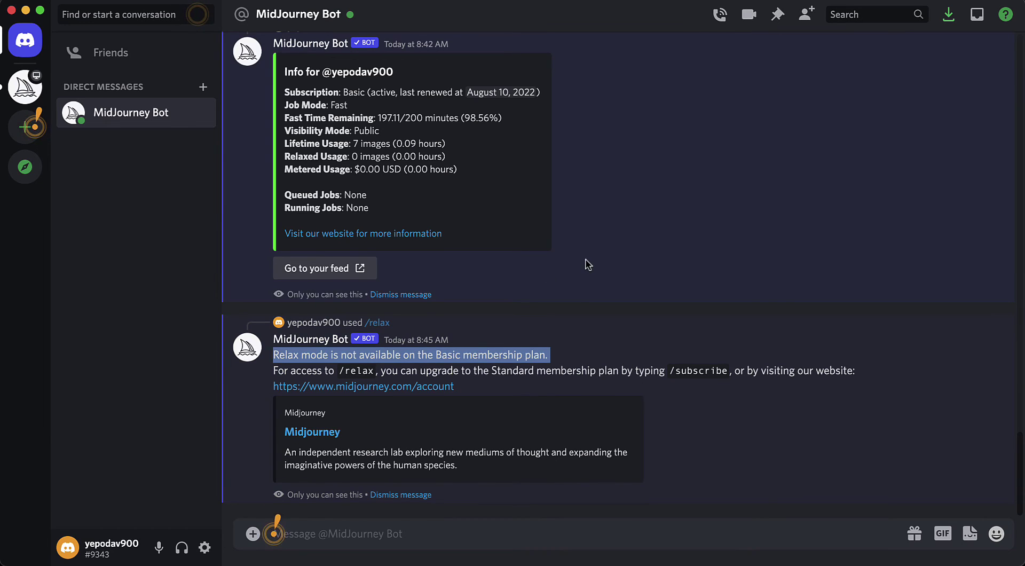
pyautogui.scroll(3, 587, 264)
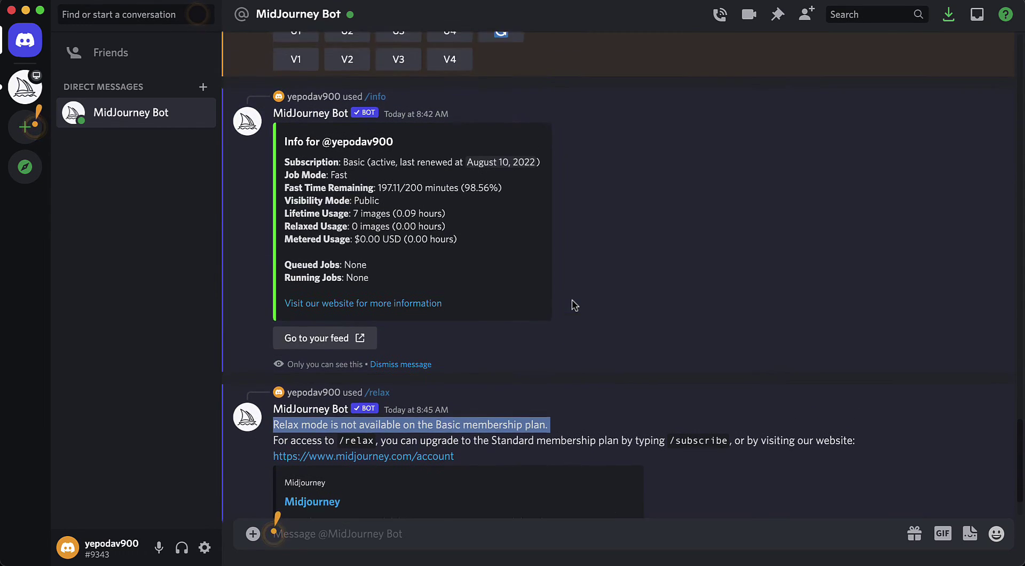
pyautogui.scroll(-3, 575, 305)
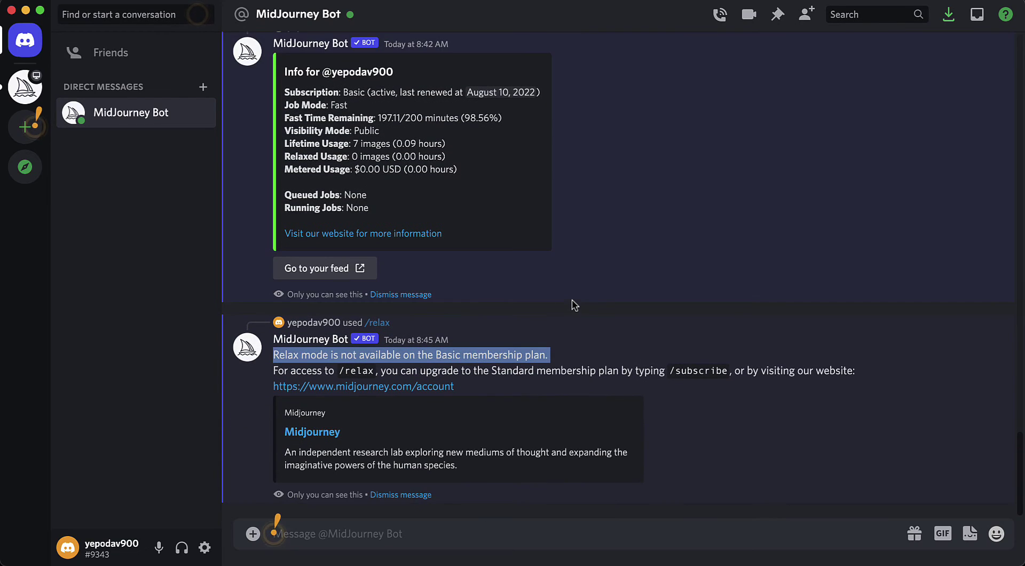
# Step: Check the fast time remaining and the total minutes allowance in the earlier account info
pyautogui.scroll(5, 480, 283)
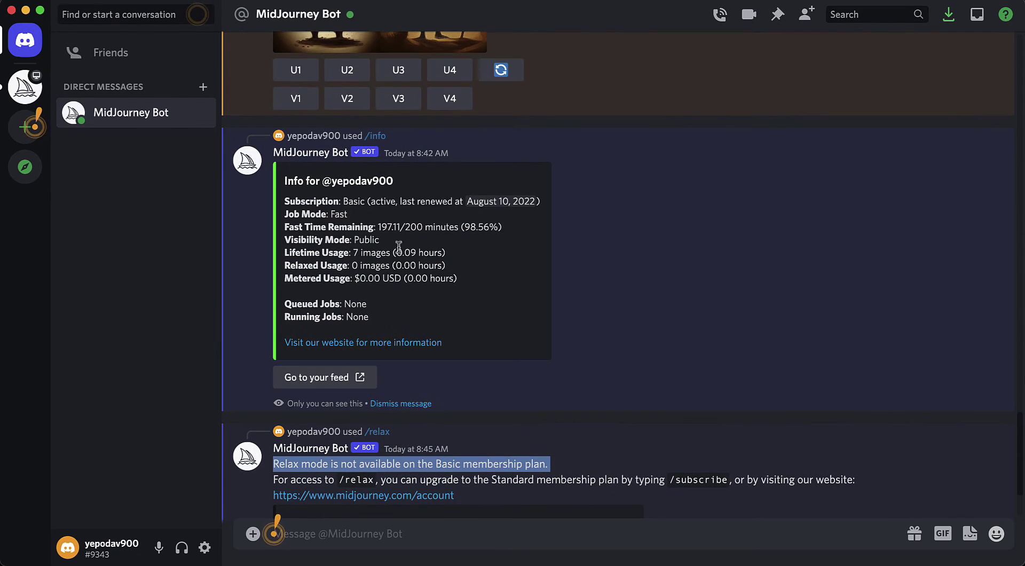
pyautogui.moveTo(376, 227); pyautogui.dragTo(460, 230)
pyautogui.doubleClick(420, 228)
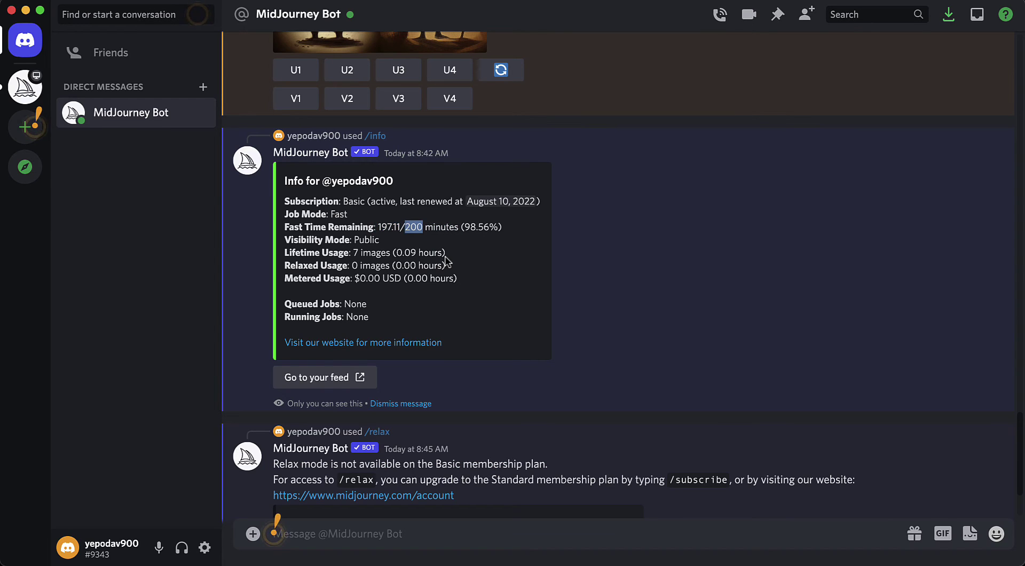
pyautogui.scroll(1, 446, 259)
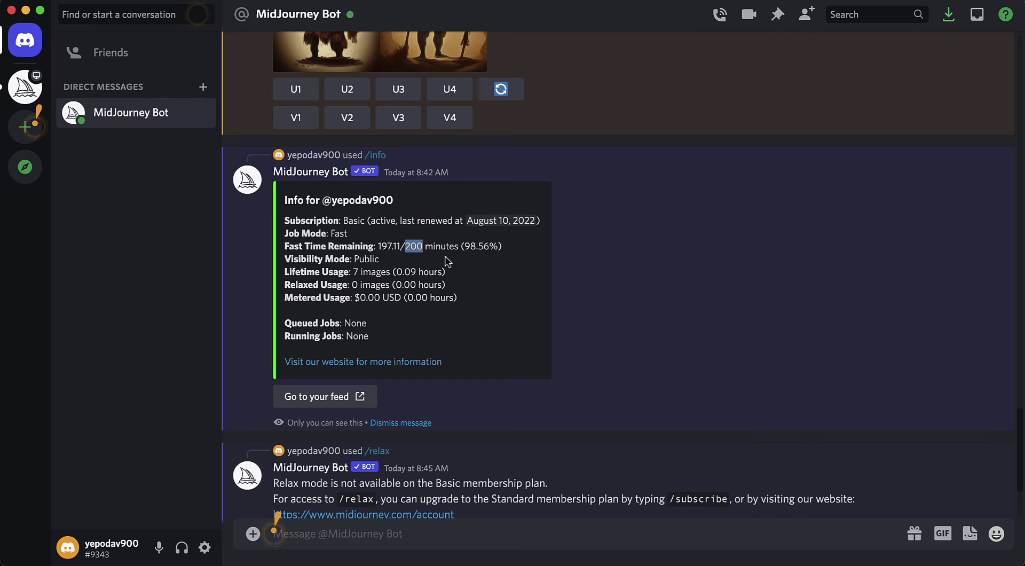
pyautogui.scroll(2, 448, 313)
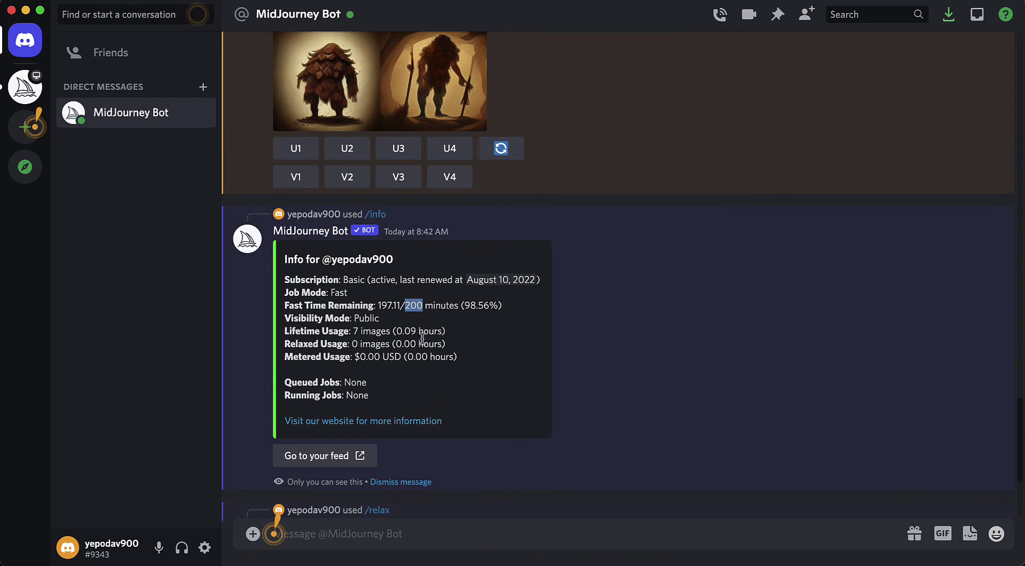
# Step: Review the bot's welcome message with its directions and tips, and preview the destination of the visual guides and docs link
pyautogui.scroll(6, 430, 342)
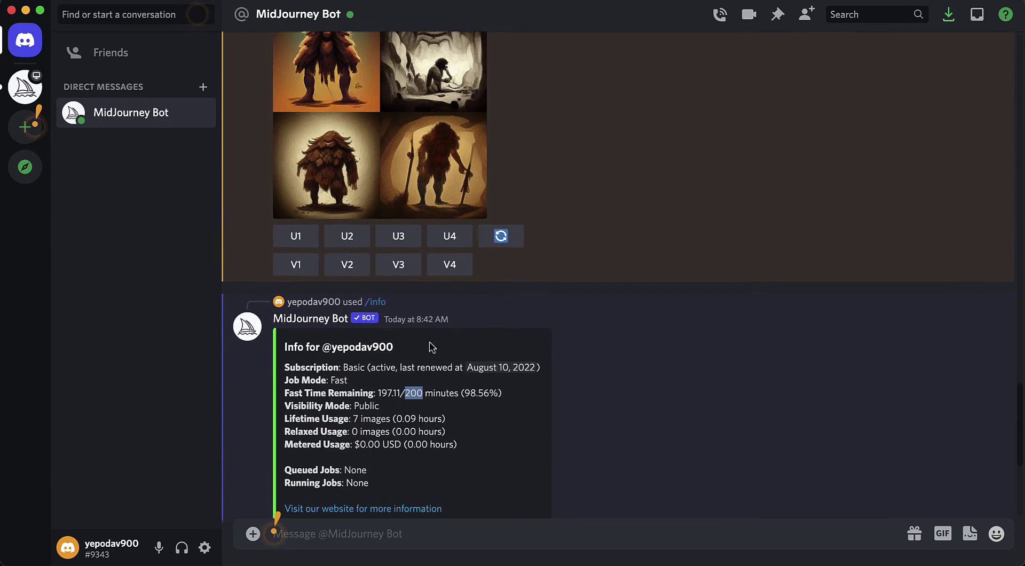
pyautogui.scroll(15, 429, 343)
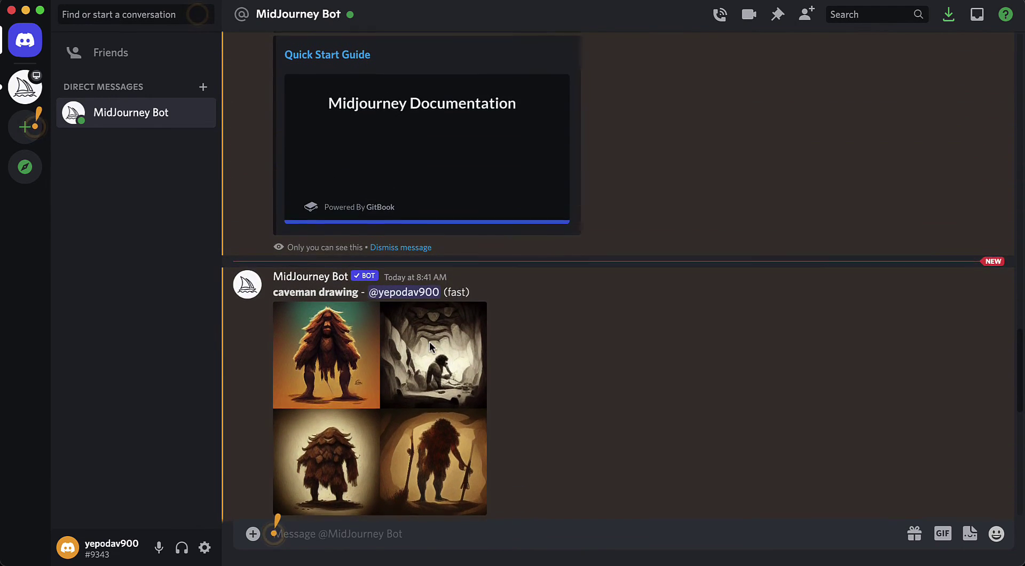
pyautogui.scroll(15, 429, 343)
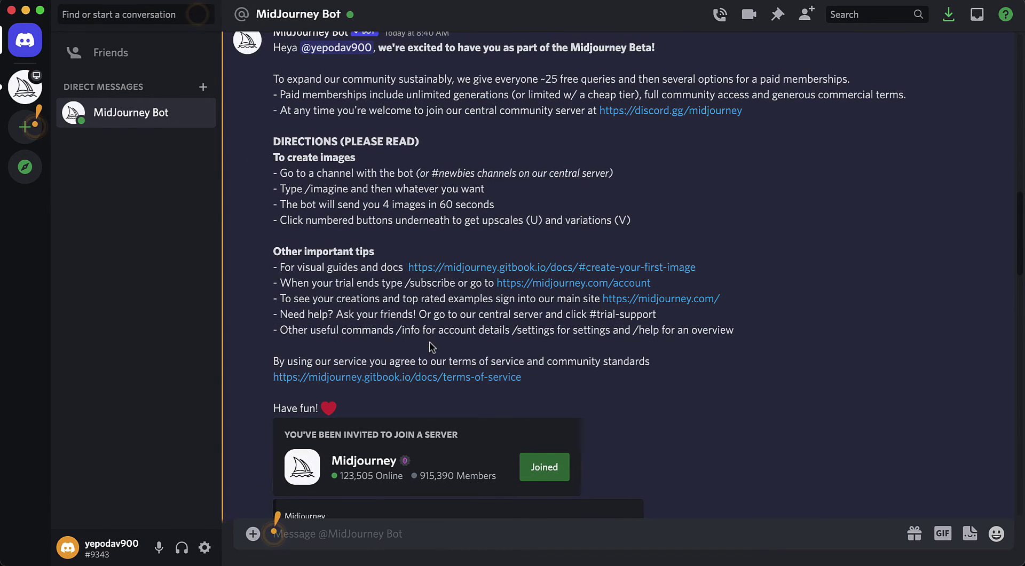
pyautogui.scroll(3, 429, 342)
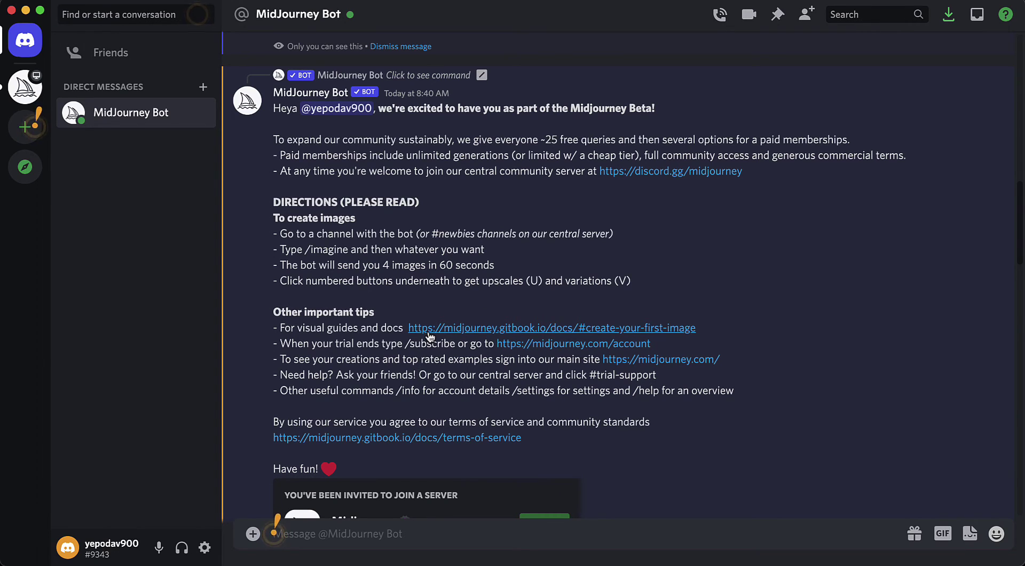
pyautogui.click(468, 331)
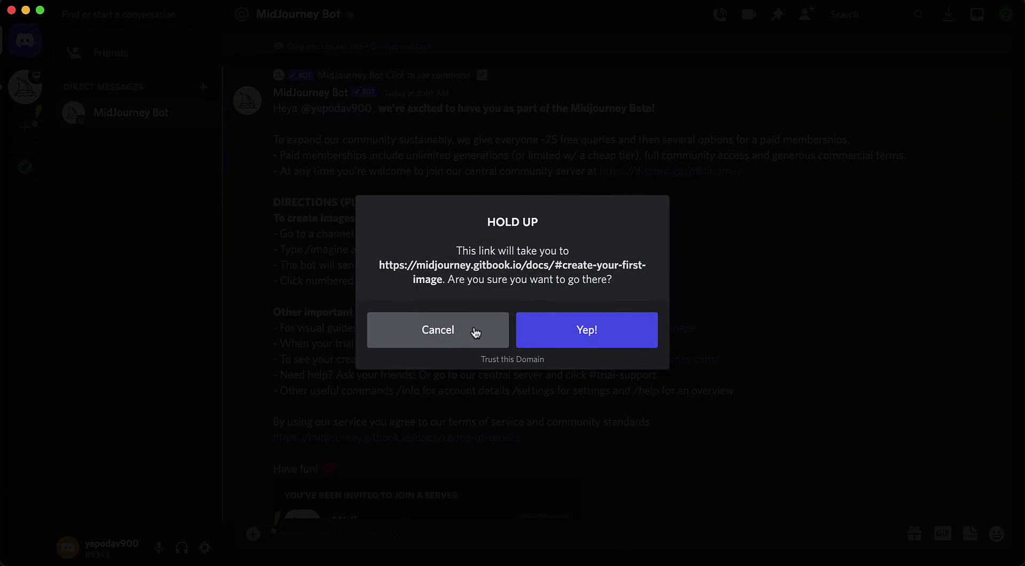
pyautogui.click(469, 331)
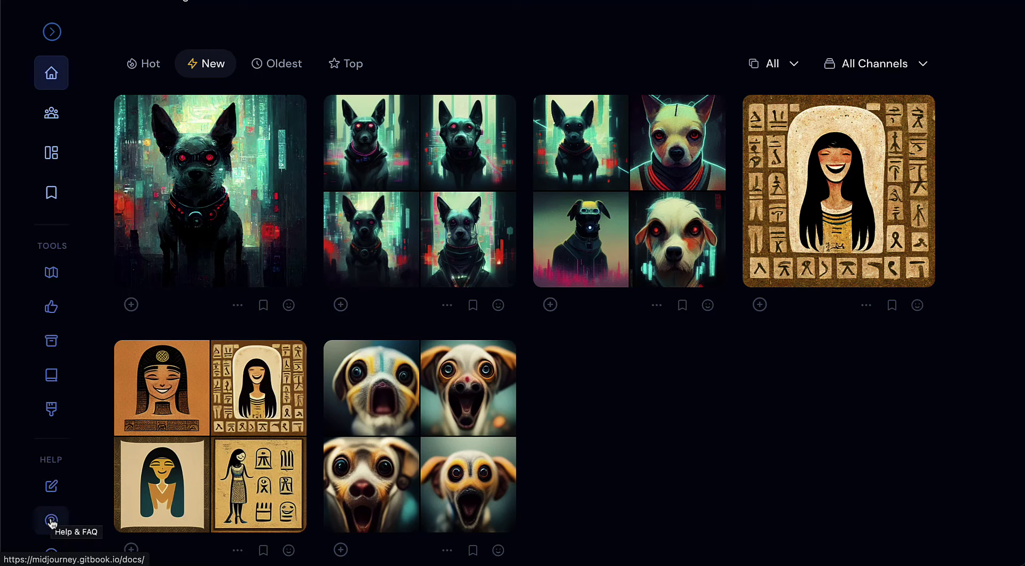
# Step: Switch to the Midjourney web gallery, open its Help & FAQ documentation and skim the Quick Start Guide
pyautogui.scroll(-2, 51, 518)
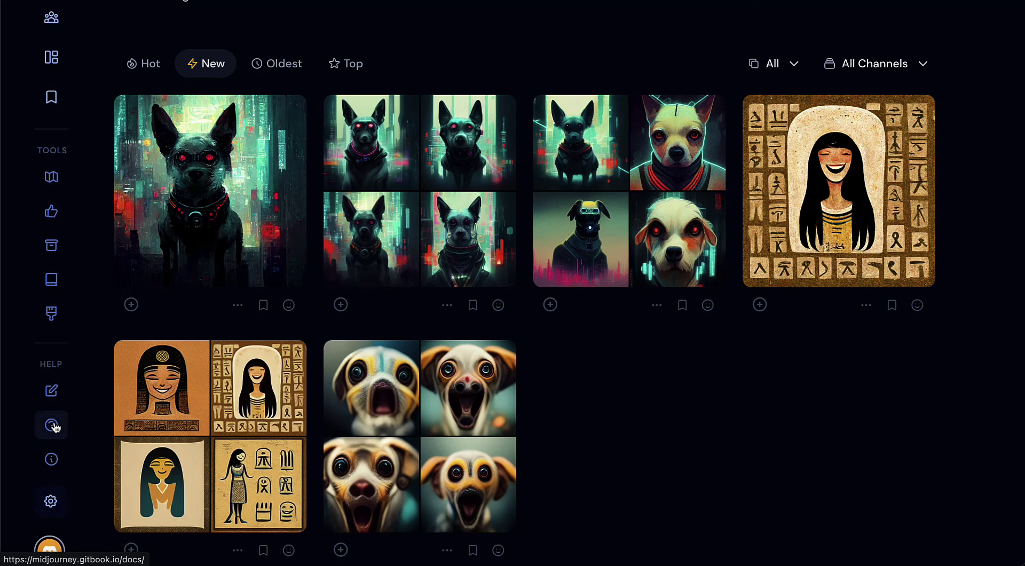
pyautogui.click(52, 426)
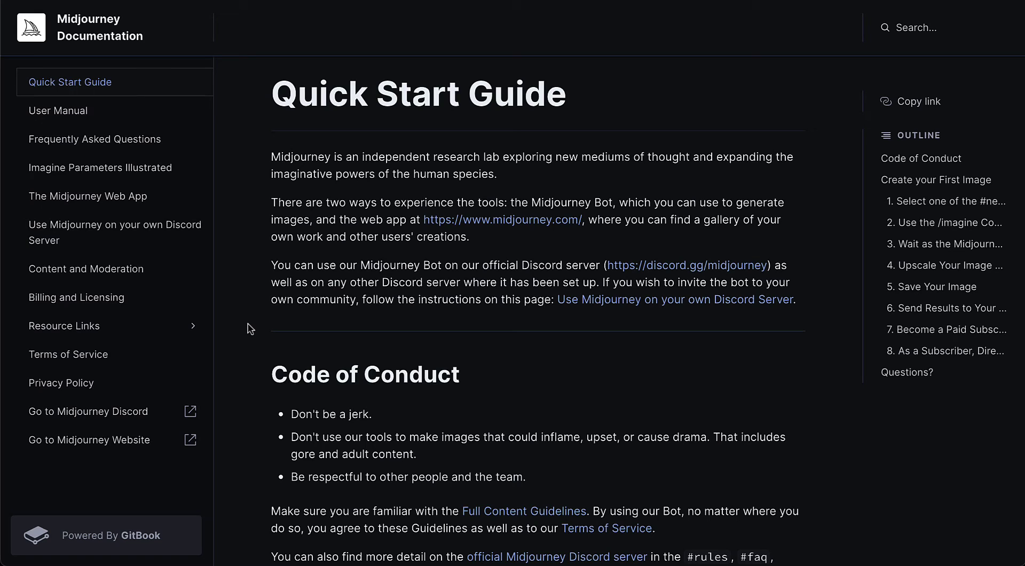
pyautogui.scroll(-15, 360, 300)
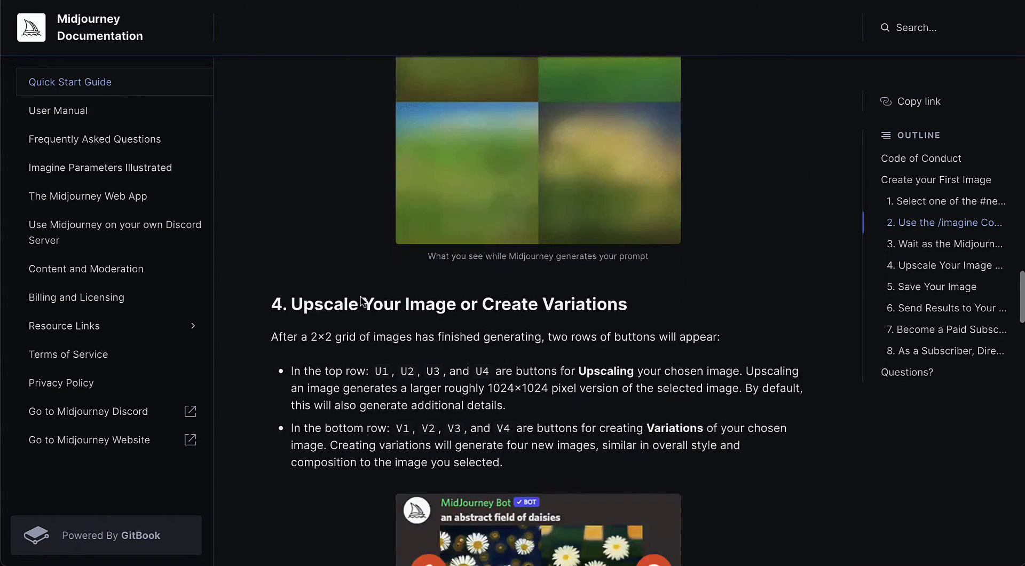
pyautogui.scroll(-15, 360, 300)
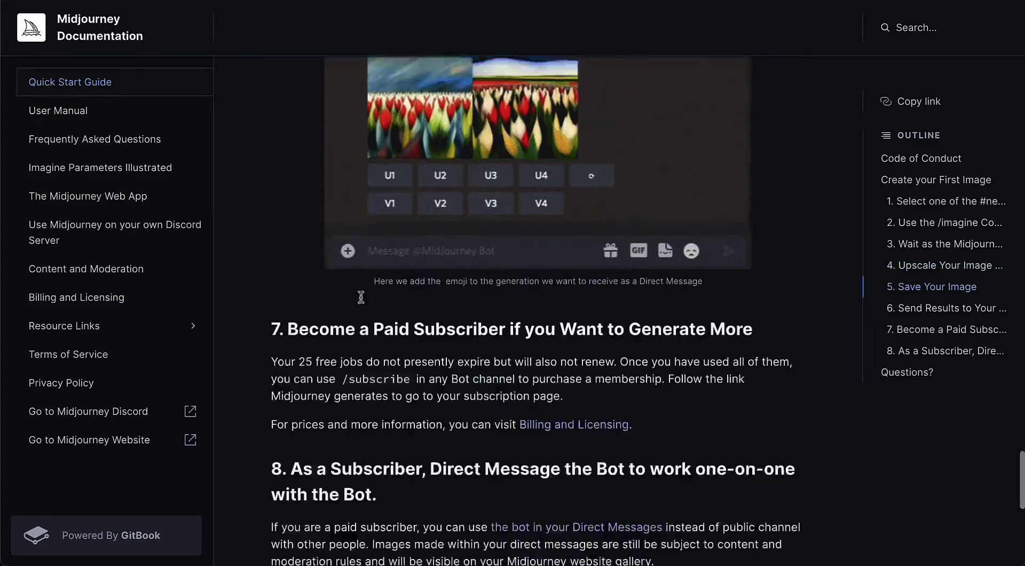
pyautogui.scroll(-8, 361, 297)
pyautogui.scroll(20, 362, 299)
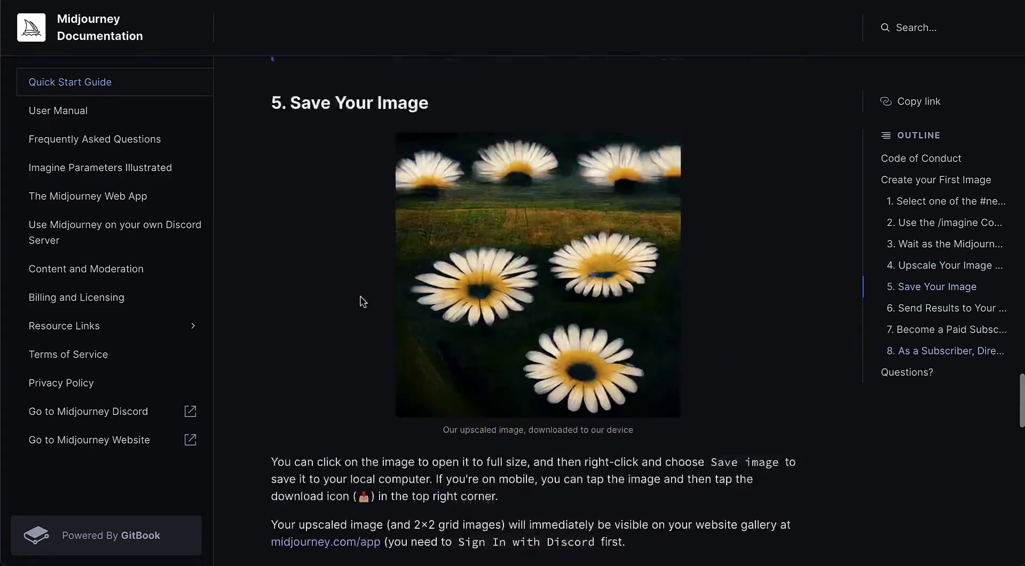
pyautogui.scroll(20, 362, 301)
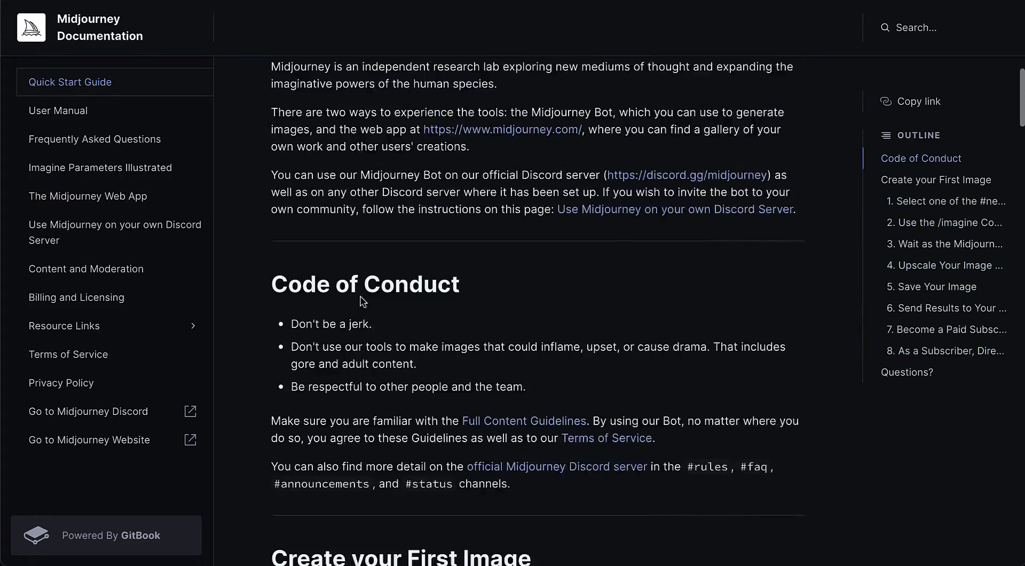
pyautogui.scroll(2, 362, 301)
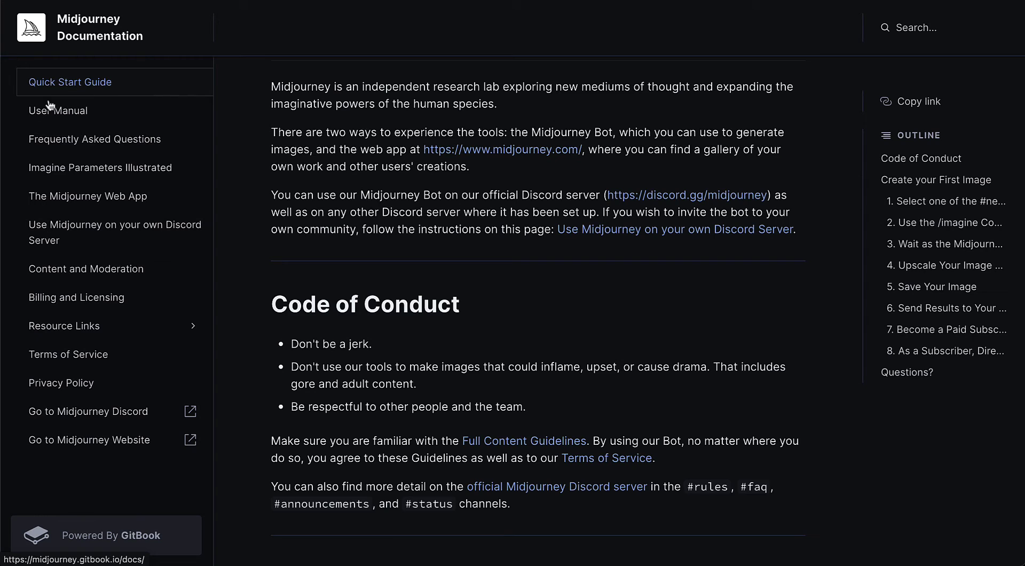
# Step: Open the User Manual's Stylize Values section and copy the --stylize 625 parameter
pyautogui.click(93, 115)
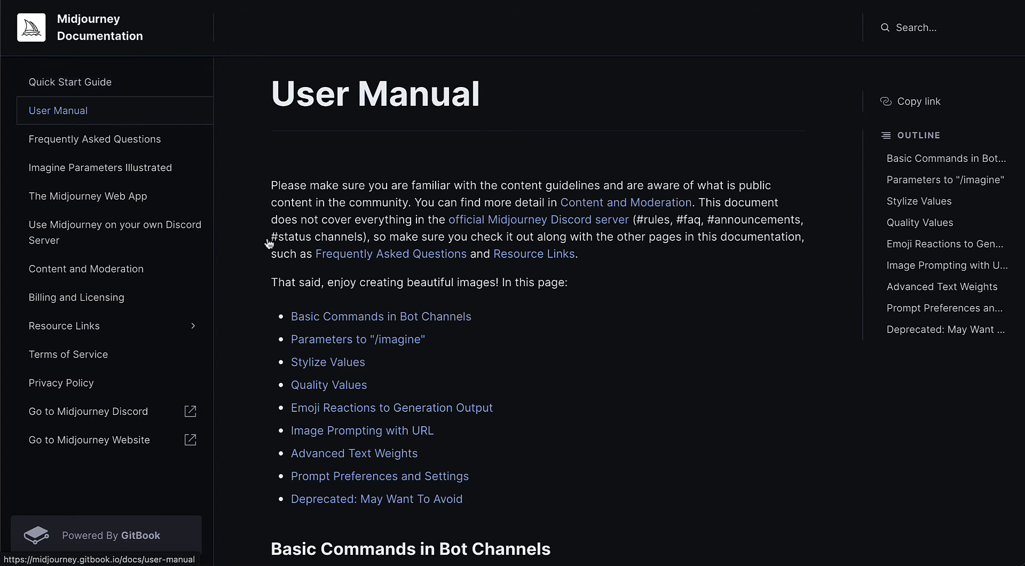
pyautogui.click(342, 363)
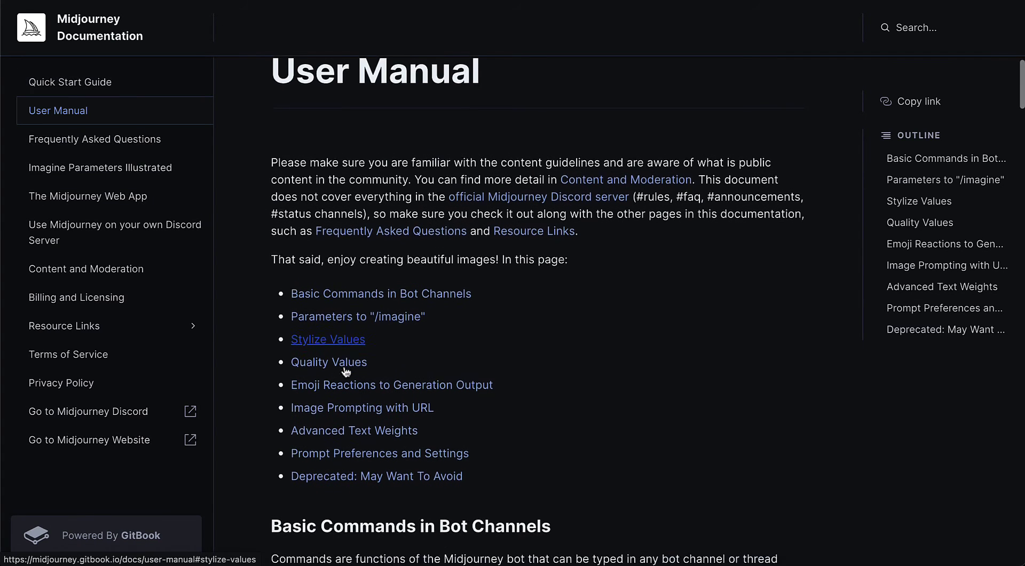
pyautogui.scroll(-2, 346, 371)
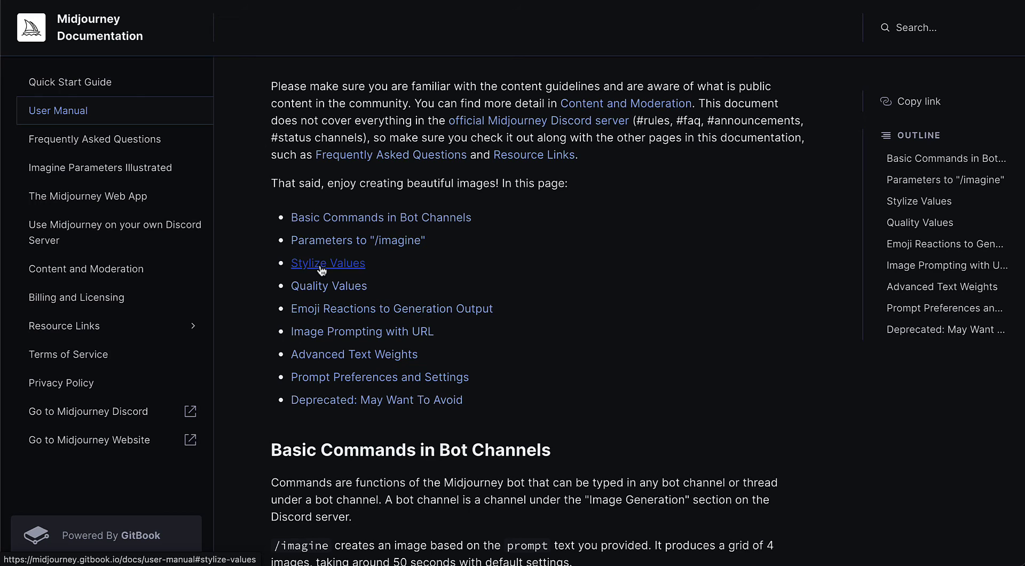
pyautogui.click(321, 266)
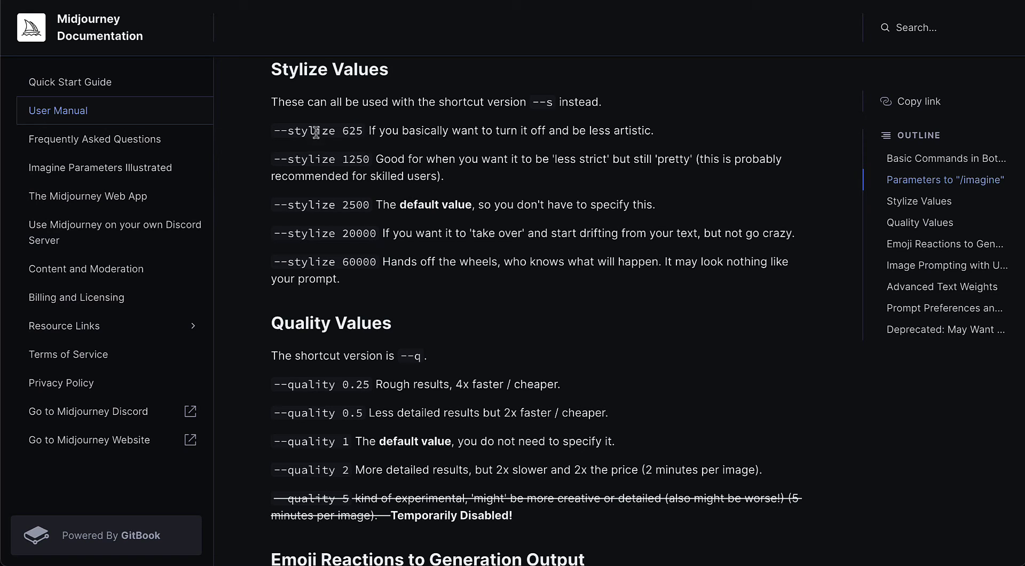
pyautogui.moveTo(363, 132); pyautogui.dragTo(280, 133)
# Step: Switch to Discord and submit an /imagine request to MidJourney Bot with the prompt "caveman drawing --stylize 625"
pyautogui.moveTo(470, 561)
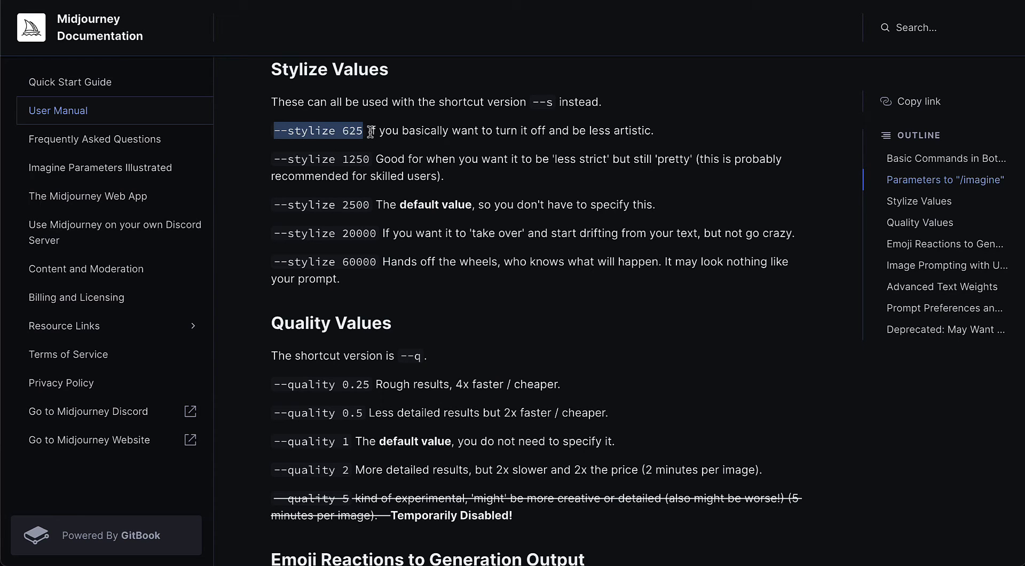
pyautogui.click(547, 534)
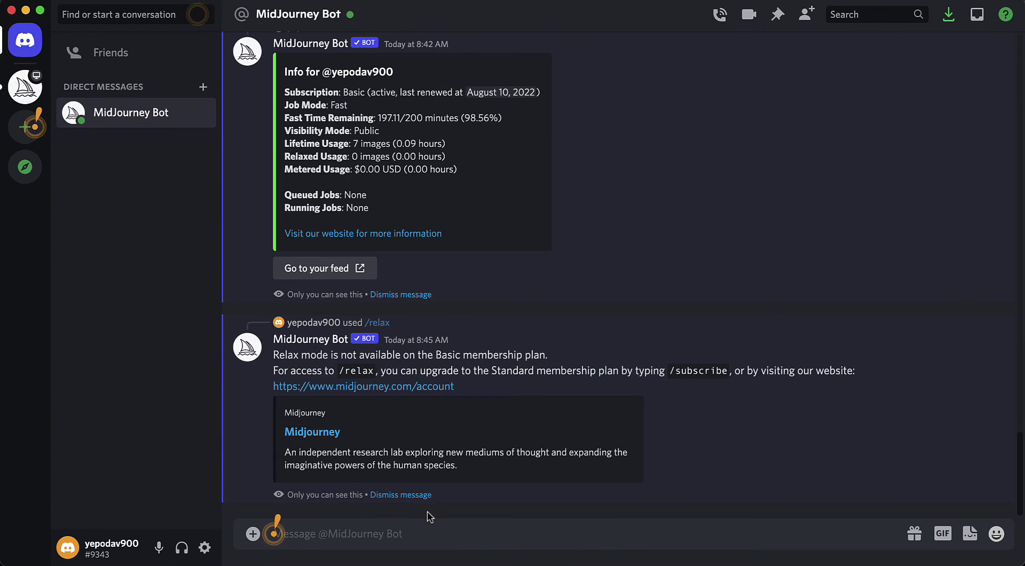
pyautogui.write('/im')
pyautogui.press('Tab')
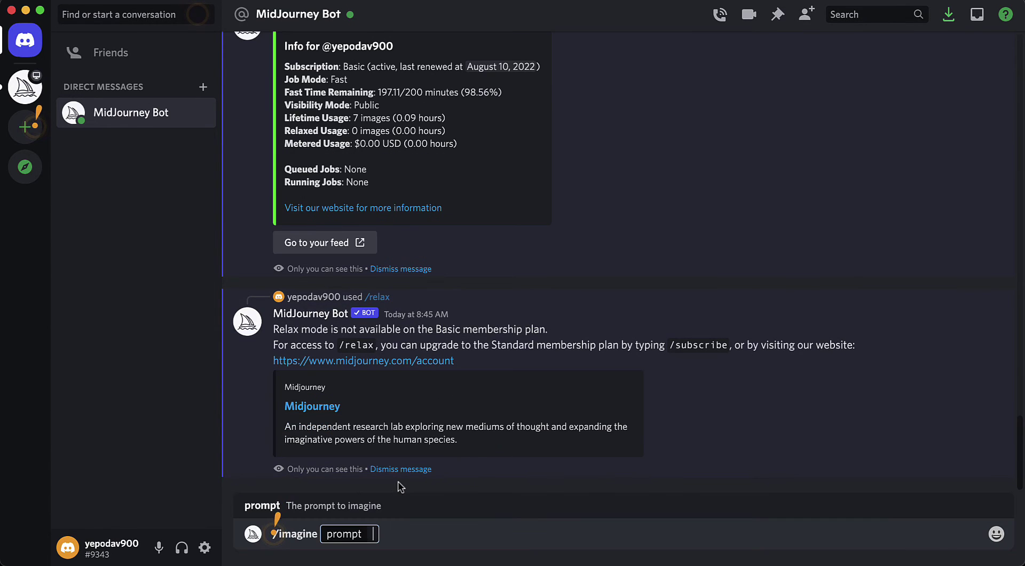
pyautogui.write('caveman d')
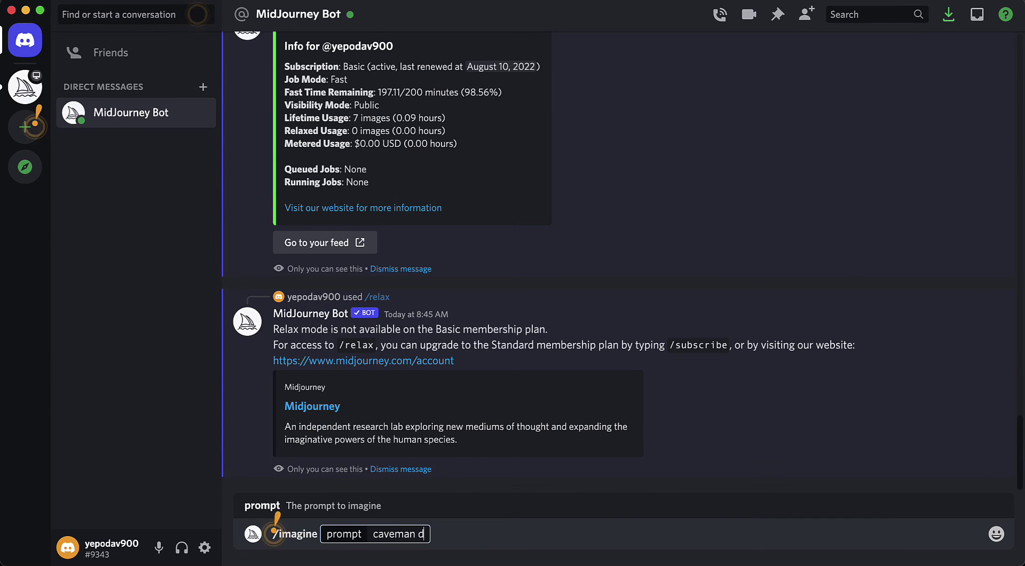
pyautogui.write('rawing --stylize 625')
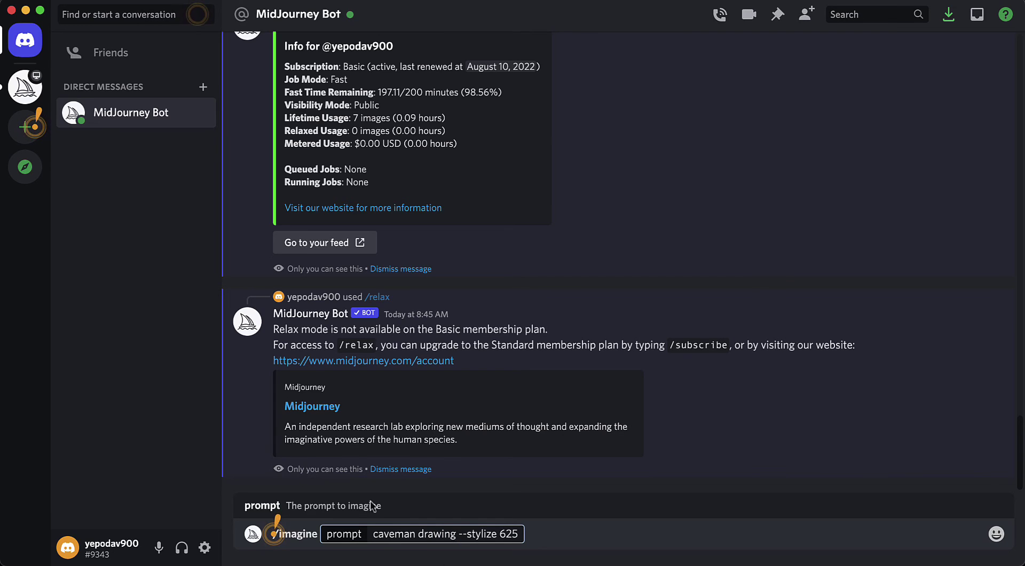
pyautogui.moveTo(458, 535); pyautogui.dragTo(522, 536)
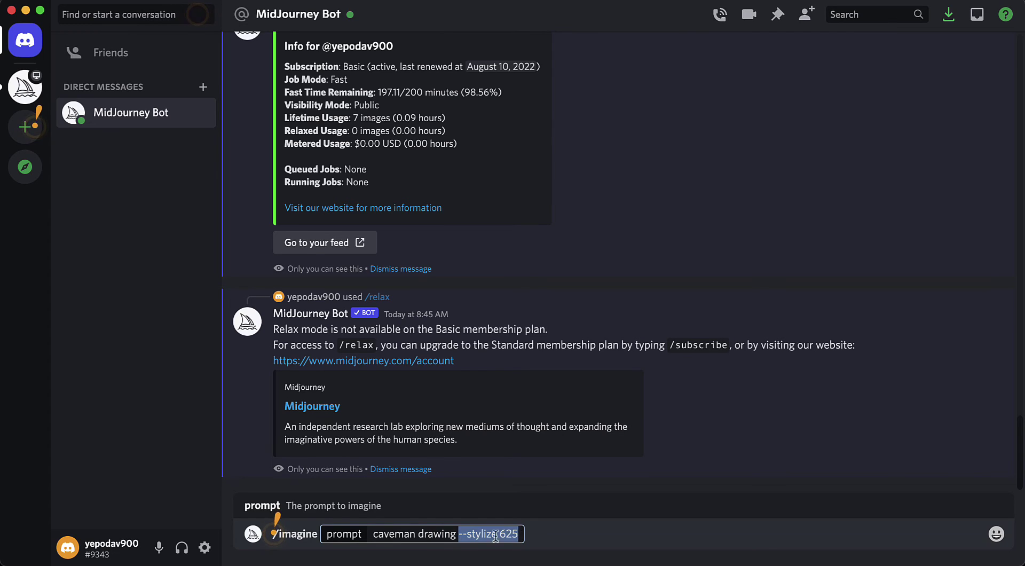
pyautogui.press('Return')
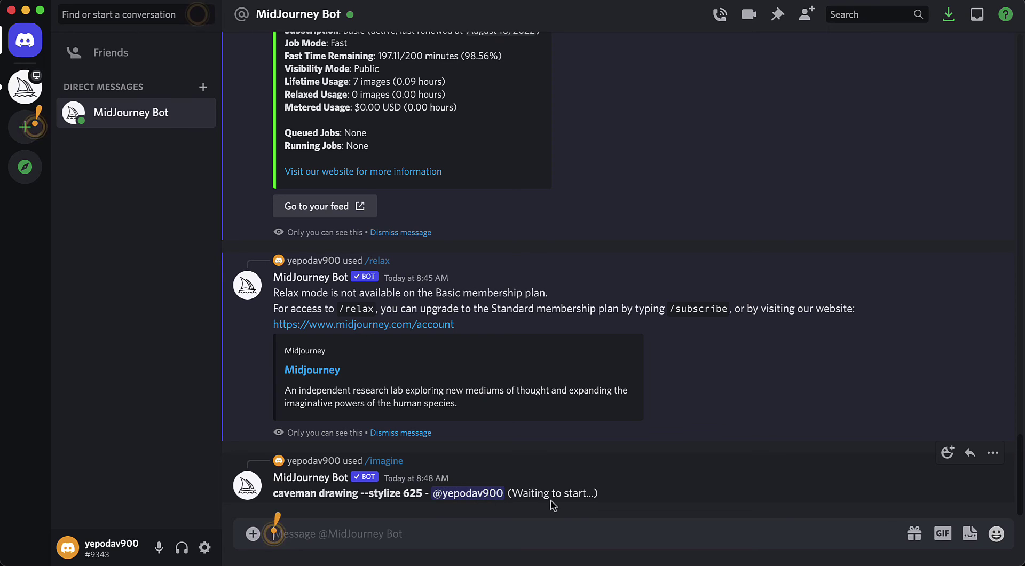
# Step: Switch to the zign.ai dashboard in Chrome and review its Stylize and Format parameter presets
pyautogui.moveTo(334, 555)
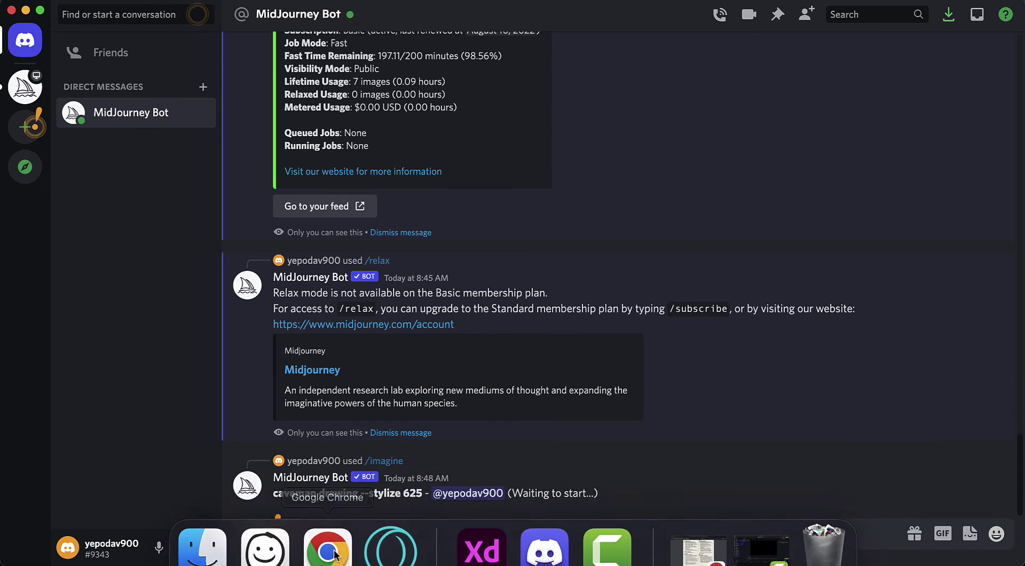
pyautogui.click(328, 526)
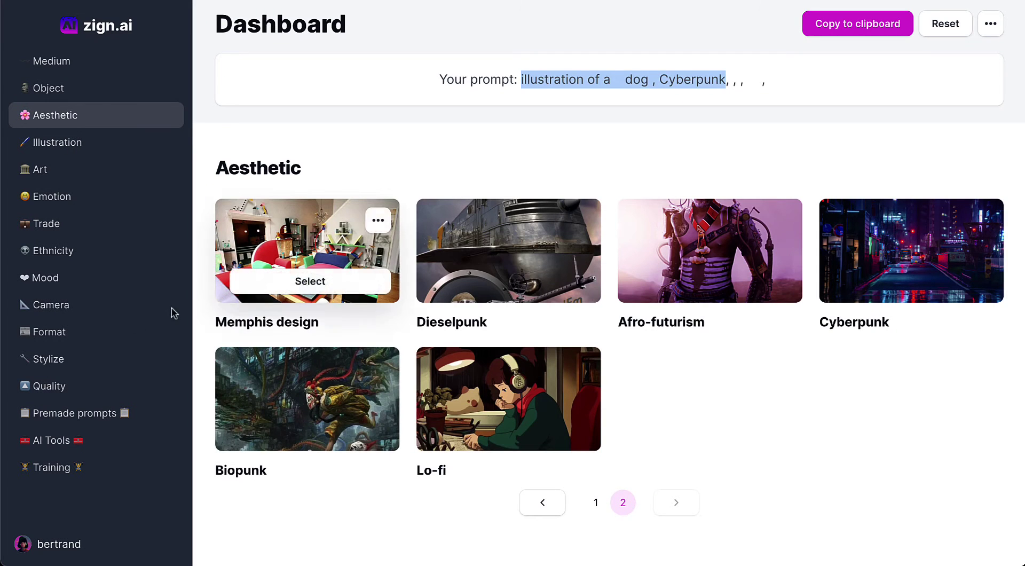
pyautogui.click(66, 341)
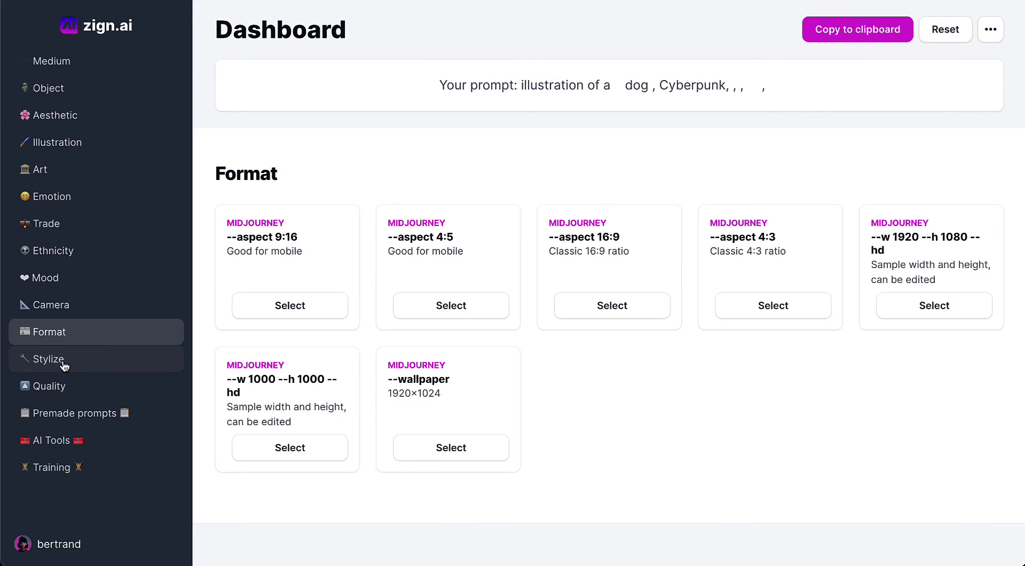
pyautogui.click(64, 364)
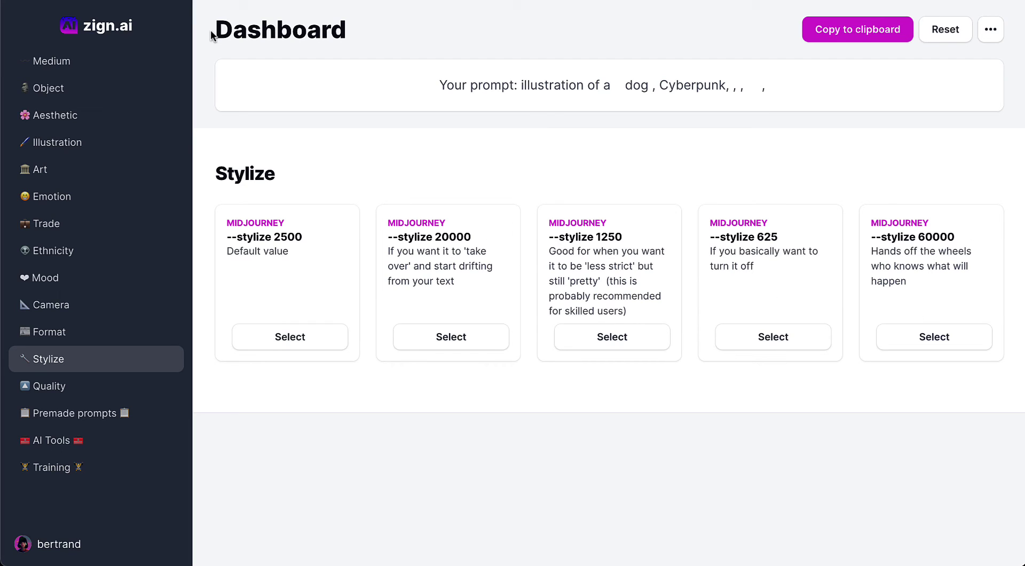
pyautogui.click(83, 337)
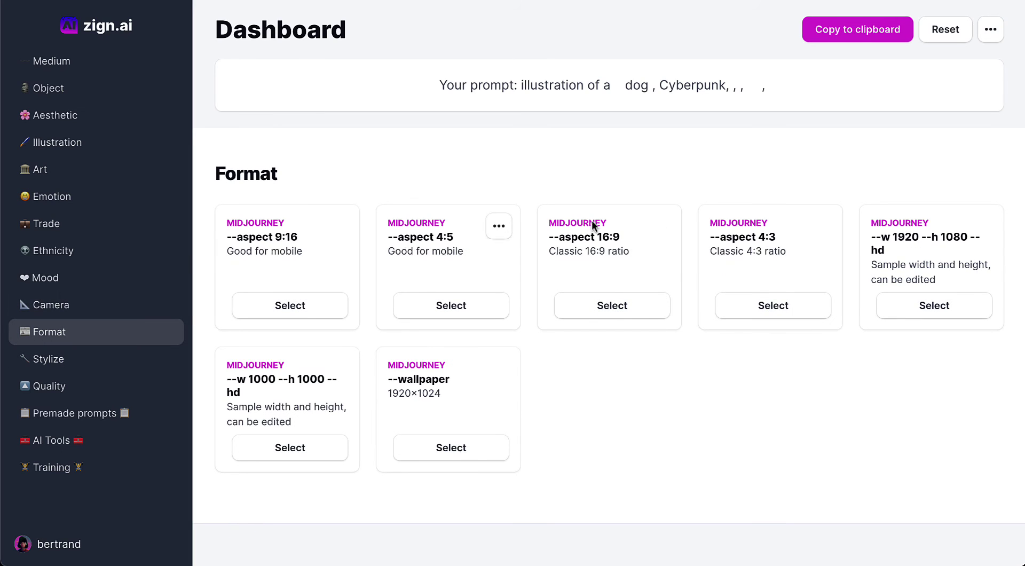
pyautogui.moveTo(655, 262)
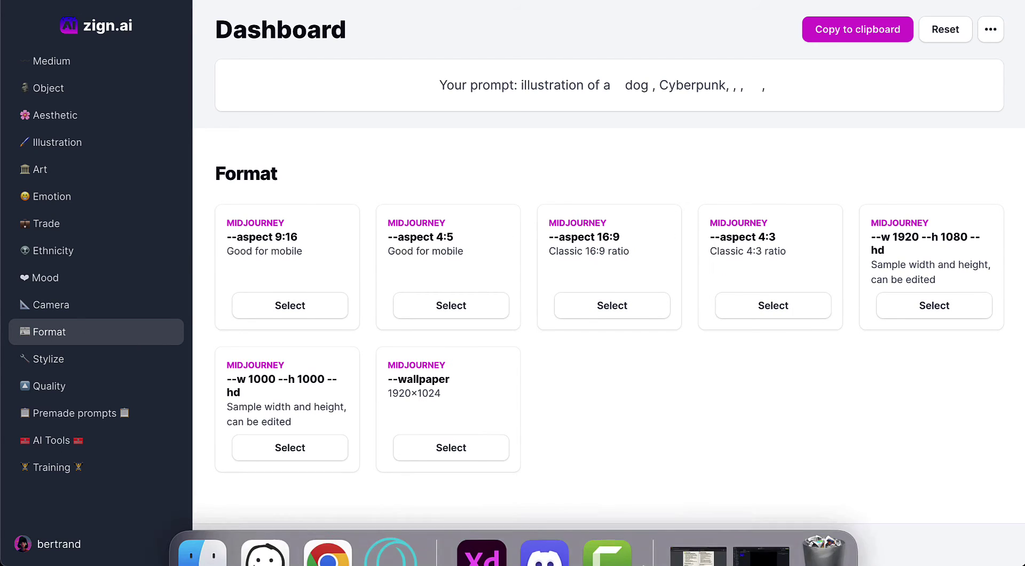
# Step: Check the earlier caveman drawing grid in Discord, and copy the --aspect 16:9 format preset from zign.ai
pyautogui.click(543, 524)
pyautogui.scroll(10, 545, 349)
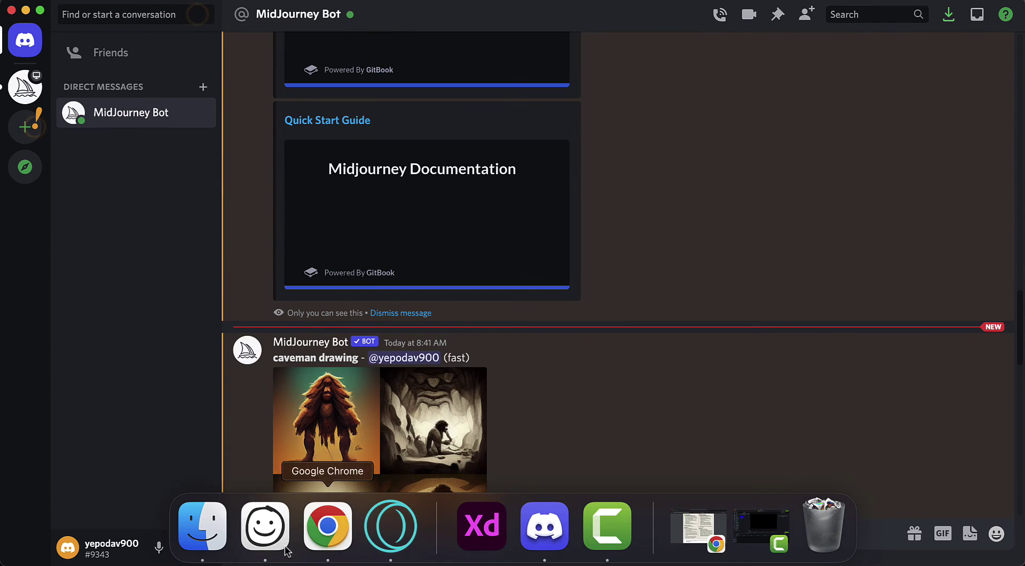
pyautogui.click(327, 524)
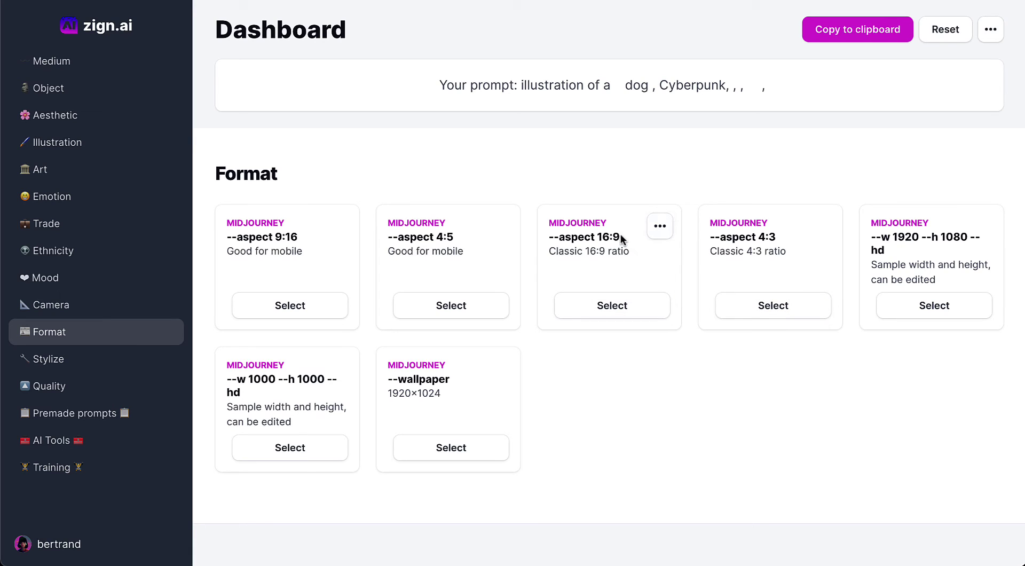
pyautogui.click(659, 229)
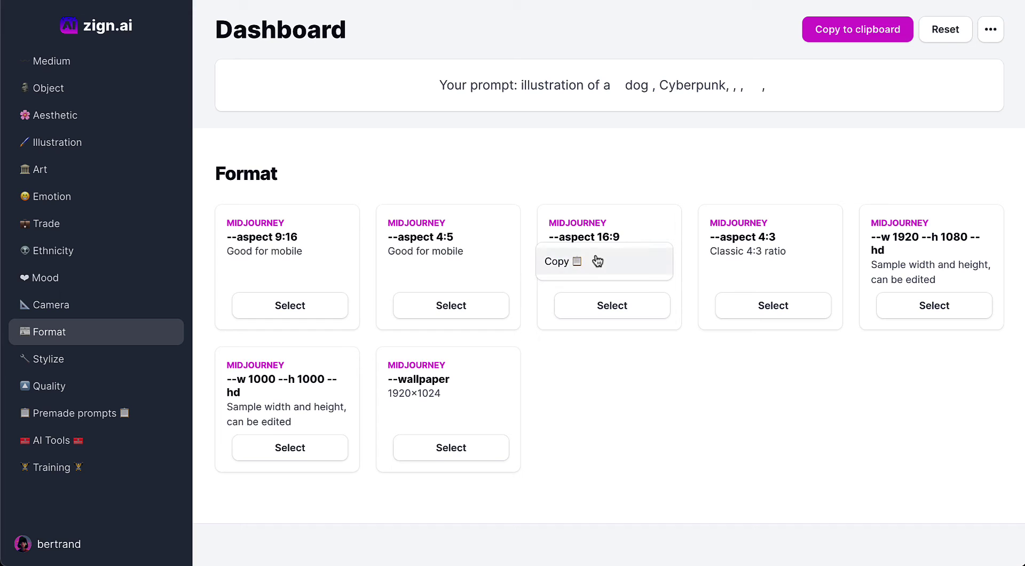
pyautogui.click(561, 261)
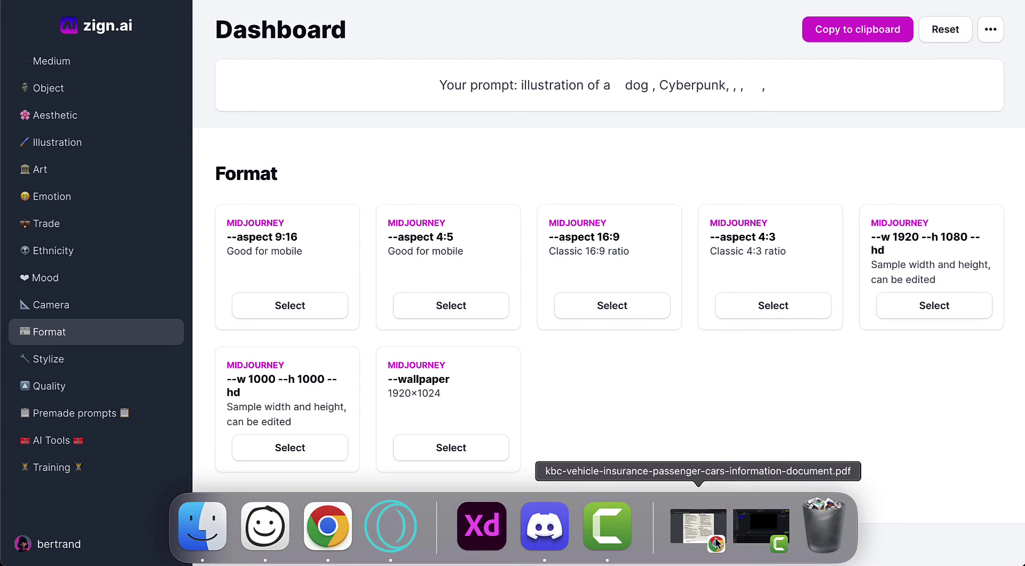
# Step: Switch to Discord and submit an /imagine request with the prompt "caveman drawing --aspect 16:9"
pyautogui.click(542, 522)
pyautogui.click(275, 533)
pyautogui.write('/im')
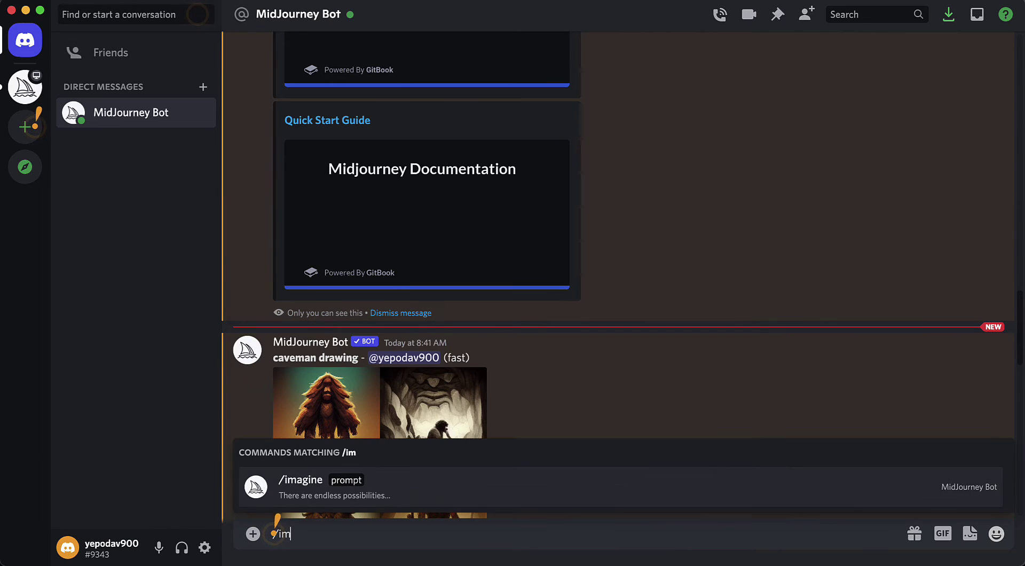
pyautogui.press('Tab')
pyautogui.write('caveman drawing')
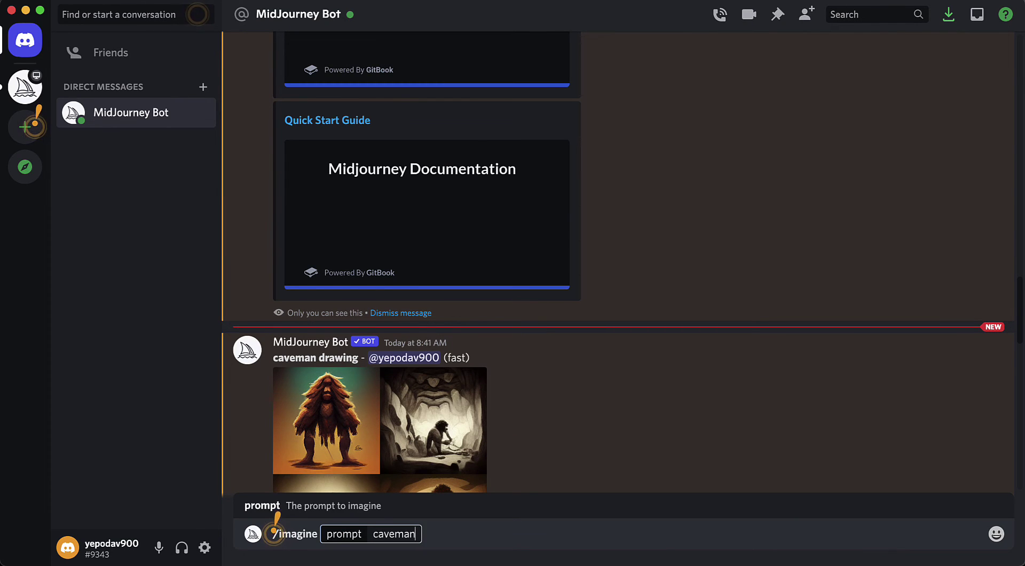
pyautogui.write('--aspect 16:9')
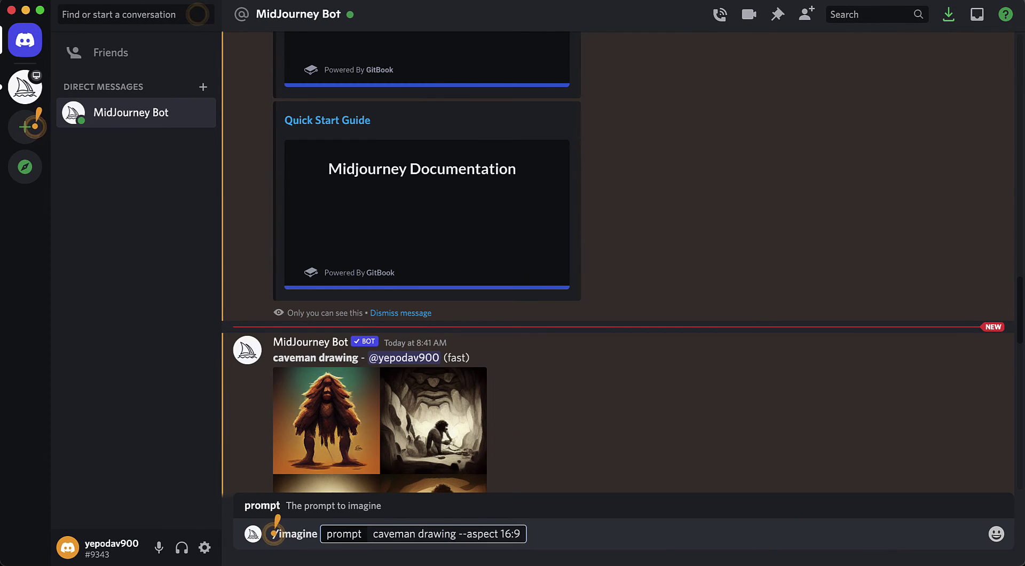
pyautogui.scroll(-3, 588, 415)
pyautogui.scroll(-15, 550, 435)
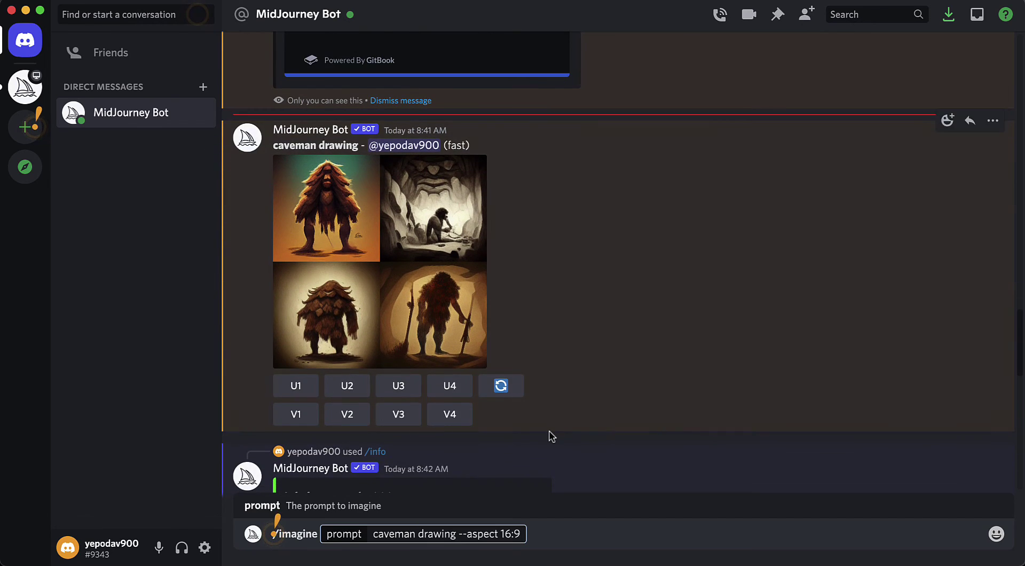
pyautogui.scroll(-3, 551, 436)
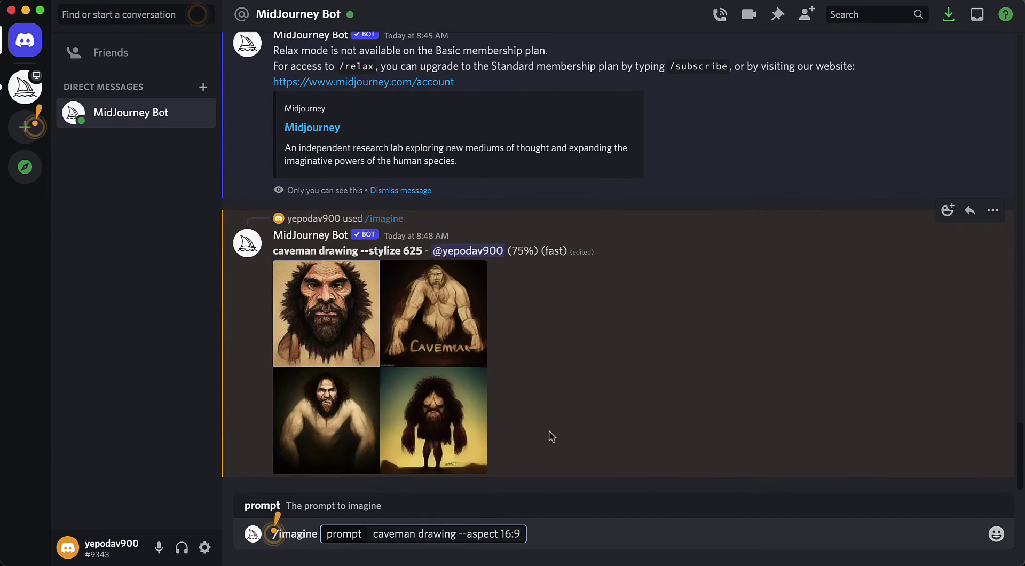
pyautogui.press('Return')
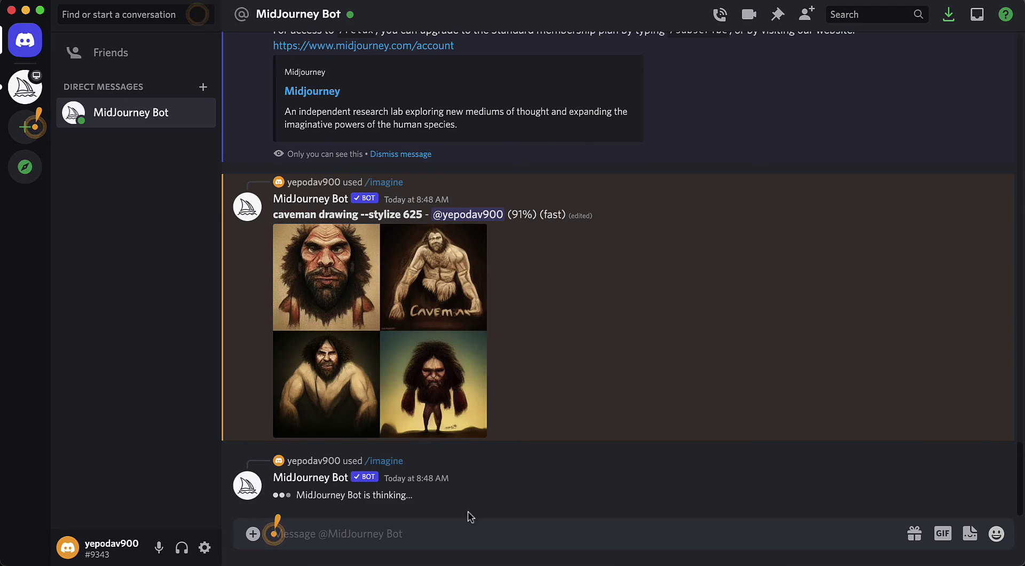
# Step: Switch to zign.ai in Chrome and examine the Quality presets, comparing --quality 0.25, 1 and 2
pyautogui.moveTo(329, 561)
pyautogui.click(325, 542)
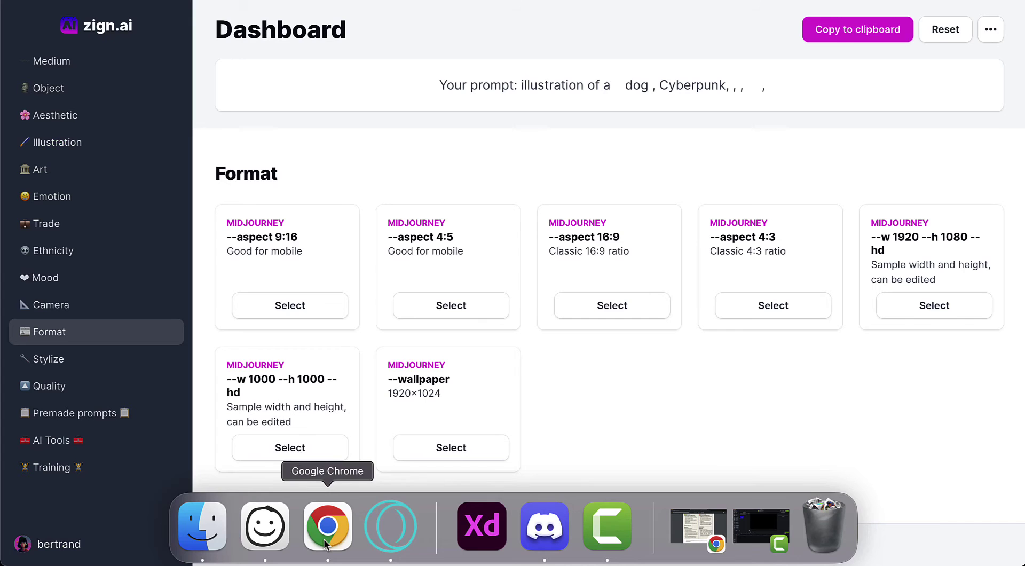
pyautogui.click(77, 390)
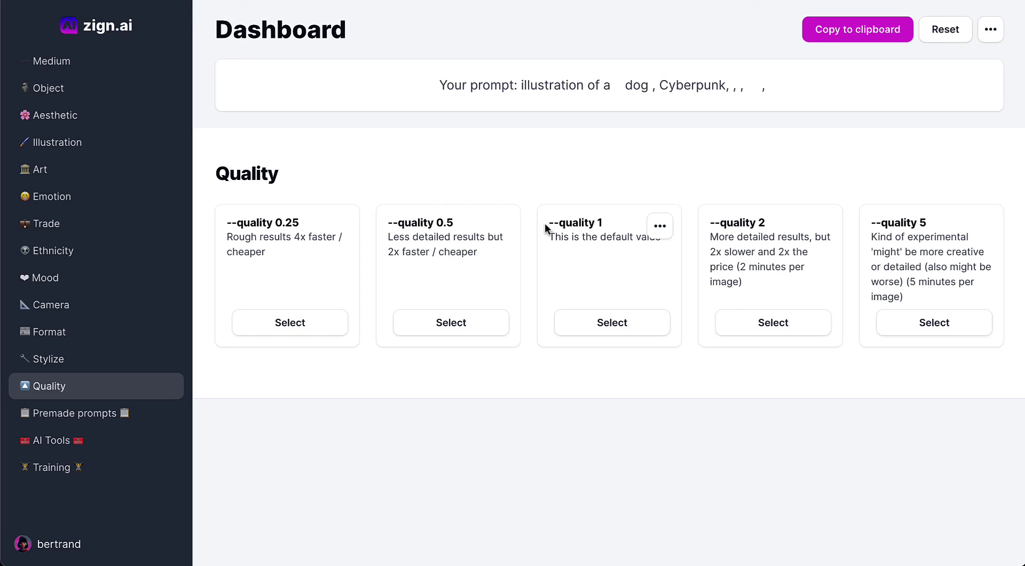
pyautogui.moveTo(604, 222); pyautogui.dragTo(606, 223)
pyautogui.moveTo(223, 224); pyautogui.dragTo(299, 220)
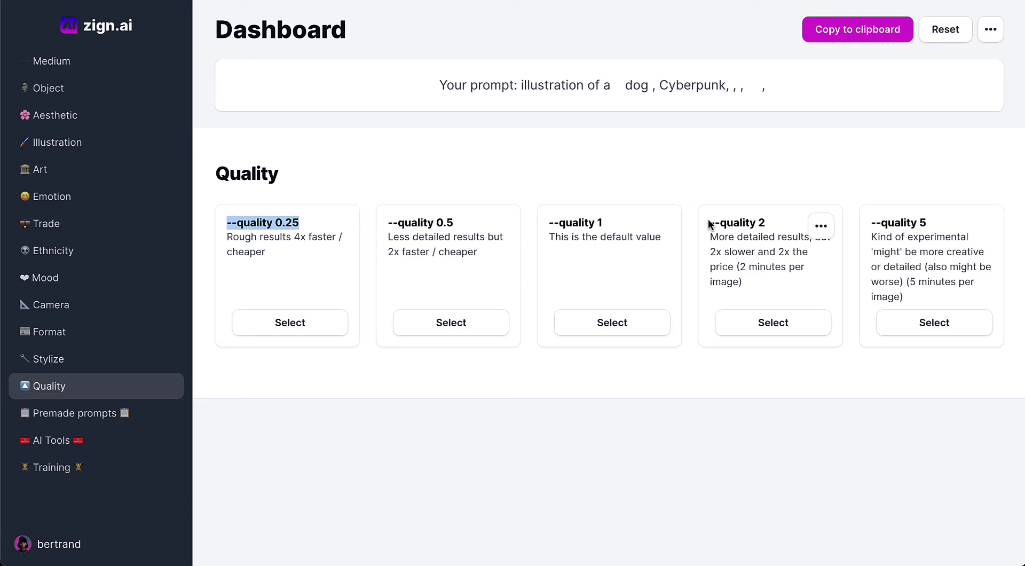
pyautogui.moveTo(708, 224); pyautogui.dragTo(762, 222)
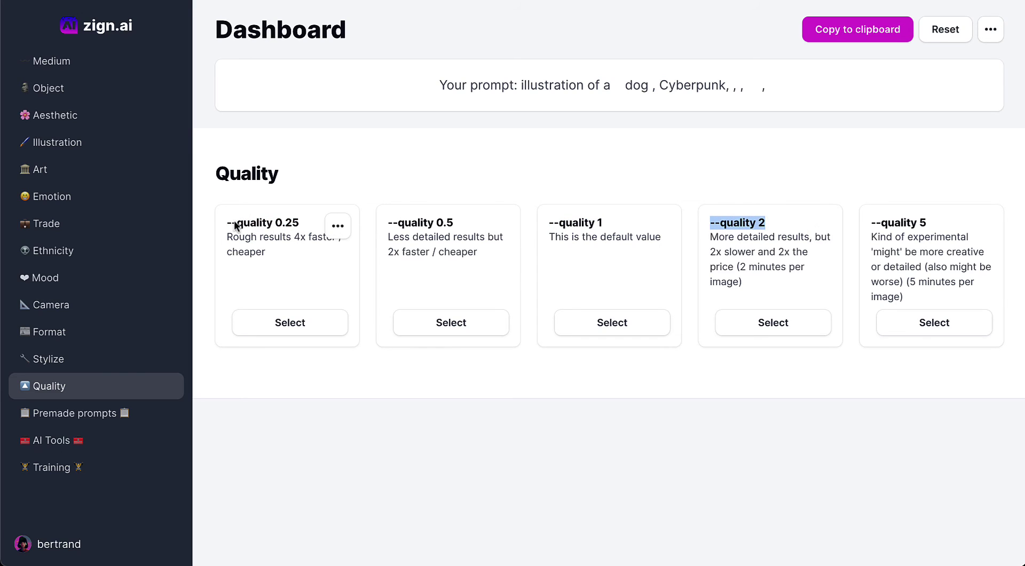
# Step: Copy the --quality 0.25 preset to the clipboard
pyautogui.moveTo(232, 223); pyautogui.dragTo(312, 227)
pyautogui.click(337, 226)
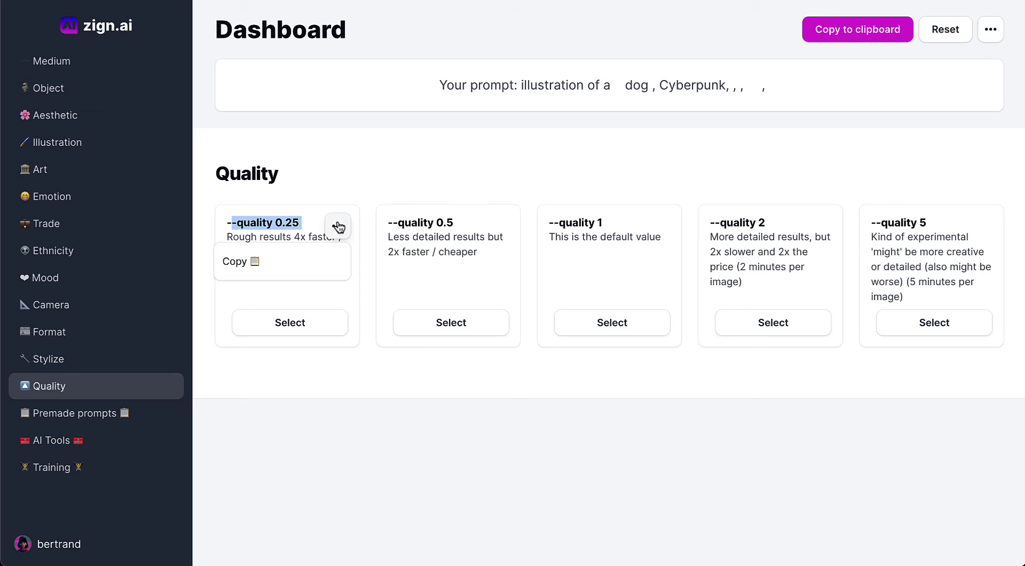
pyautogui.click(310, 261)
# Step: Switch to Discord and draft the message "caveman drawing --quality 0.25" to the MidJourney Bot without sending it
pyautogui.moveTo(665, 517)
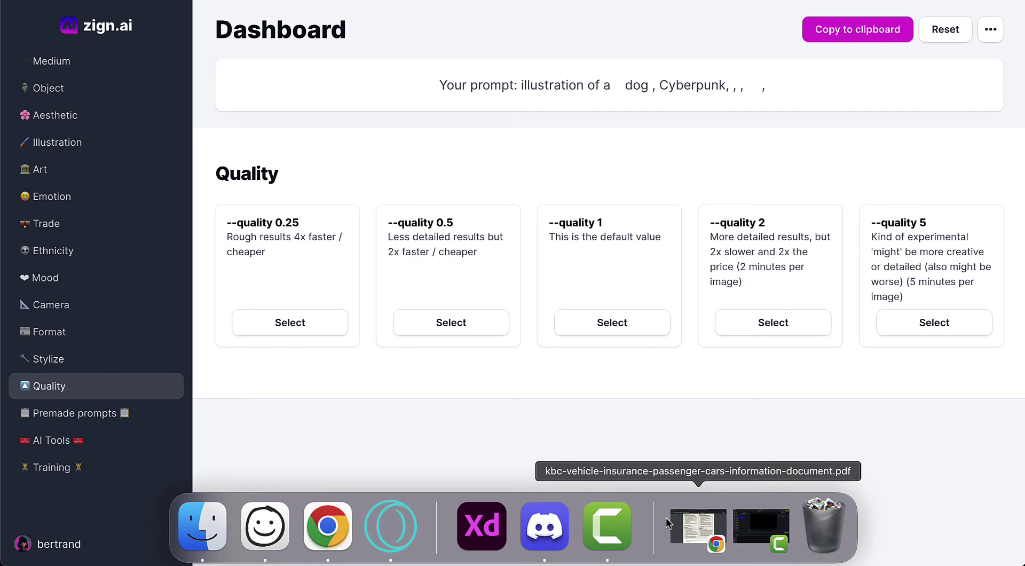
pyautogui.click(545, 526)
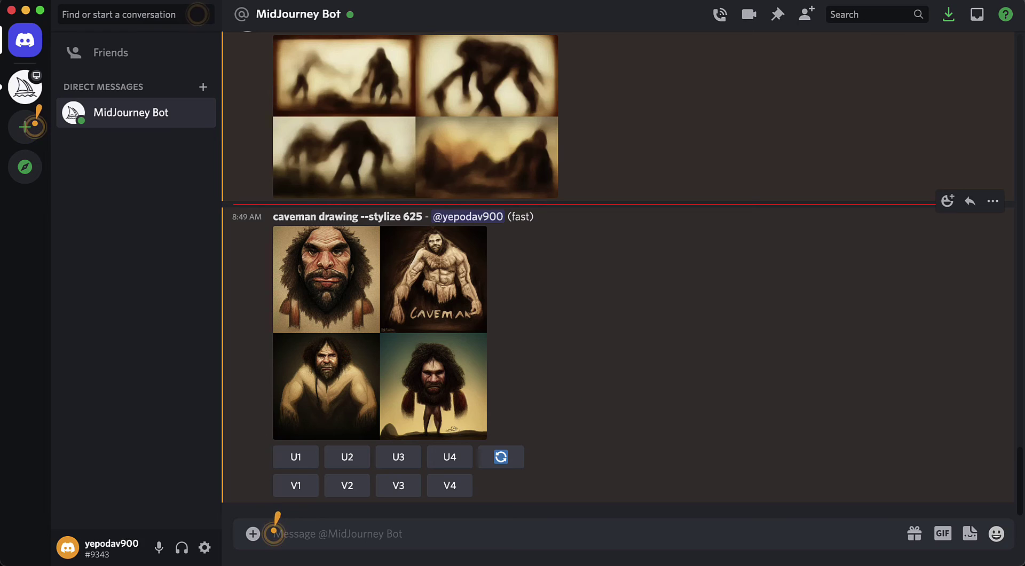
pyautogui.write('caveman d')
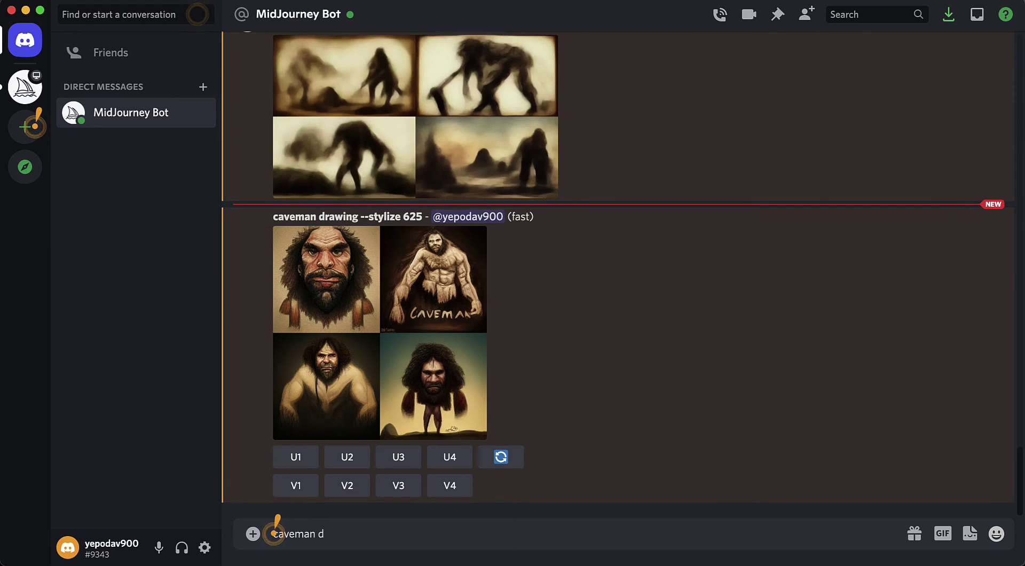
pyautogui.write('rawing ')
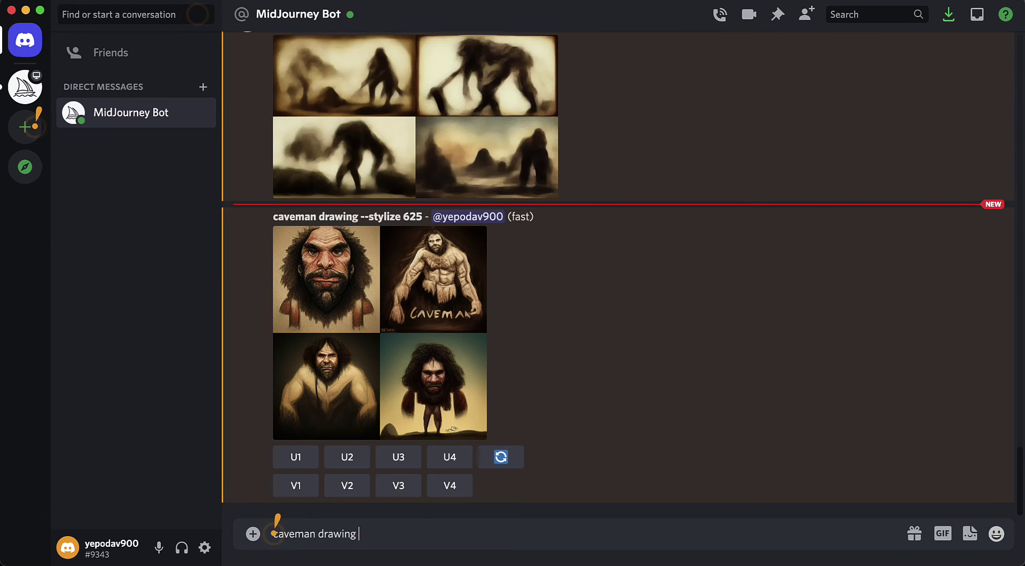
pyautogui.write('--quality 0.25')
# Step: Copy --quality 2 from zign.ai in Chrome and replace the quality parameter in the Discord draft with it
pyautogui.click(329, 540)
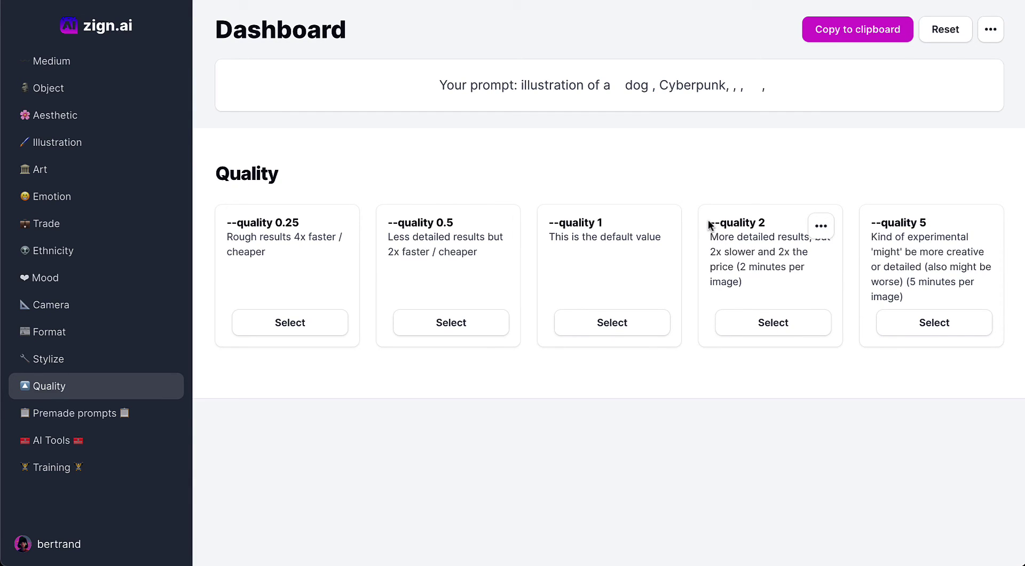
pyautogui.moveTo(710, 225); pyautogui.dragTo(767, 219)
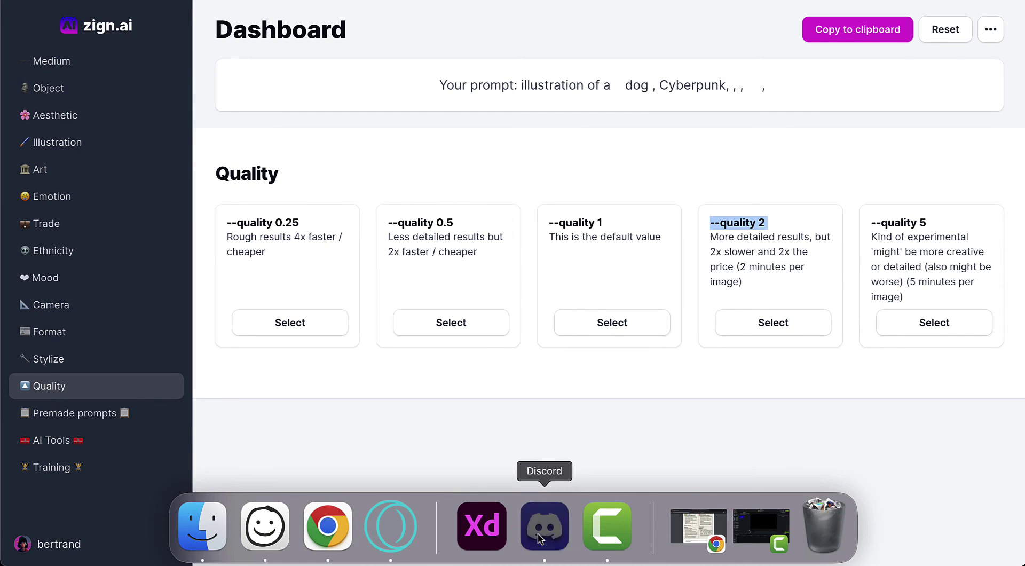
pyautogui.click(541, 538)
pyautogui.moveTo(358, 534); pyautogui.dragTo(426, 536)
pyautogui.press('super+v')
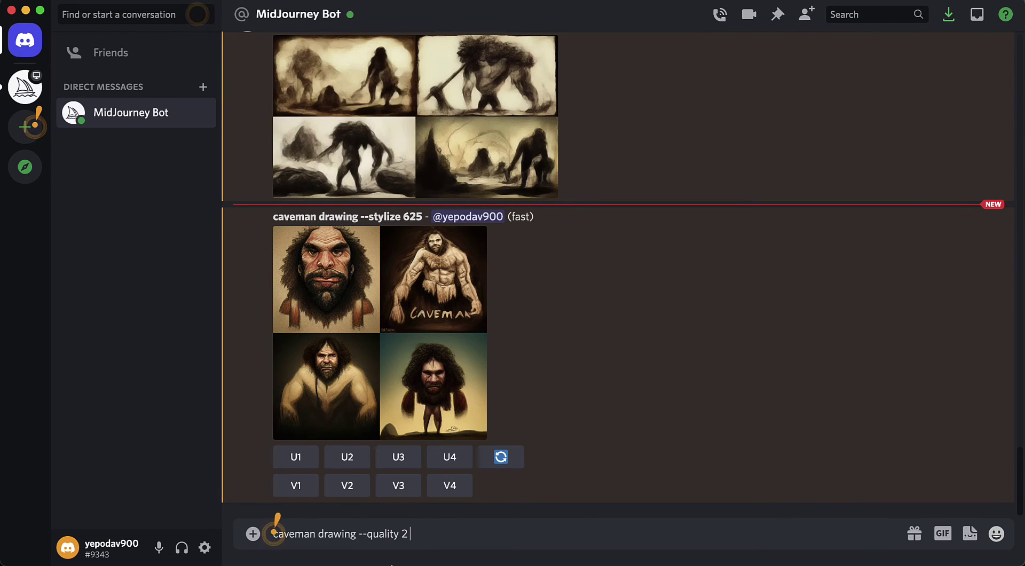
# Step: Copy the --aspect 9:16 format preset from zign.ai in Chrome and append it to the Discord draft
pyautogui.click(327, 521)
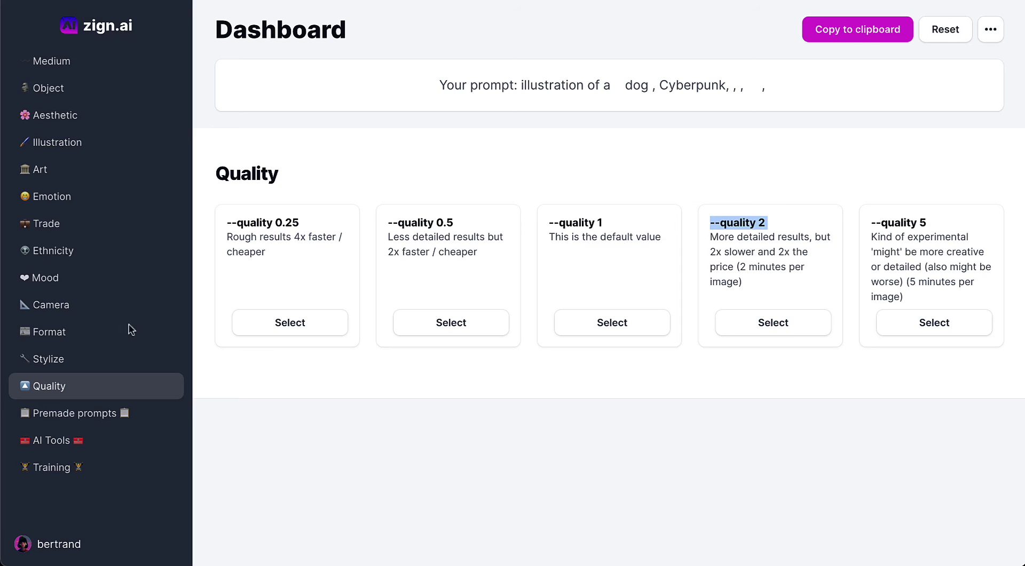
pyautogui.click(80, 334)
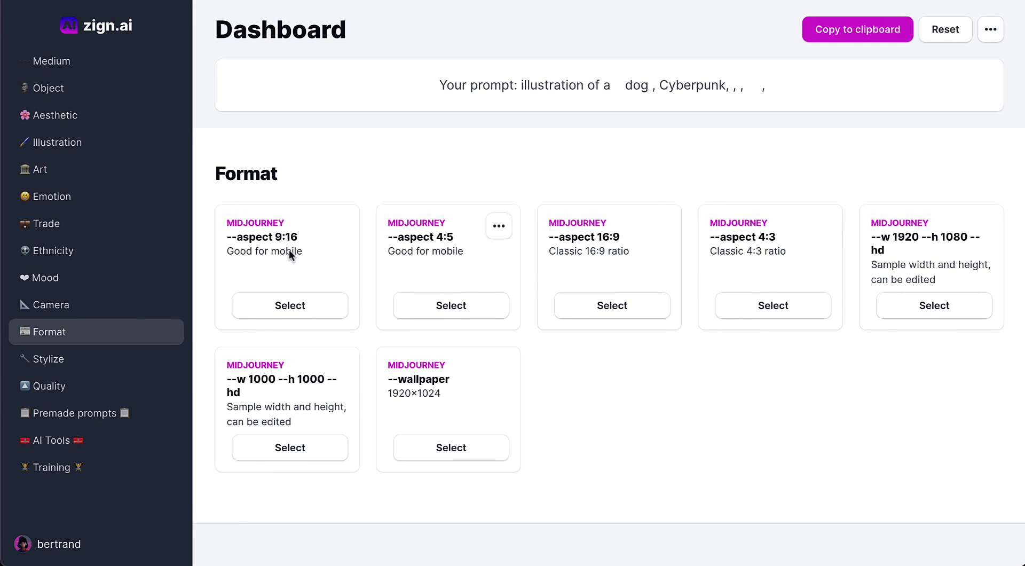
pyautogui.moveTo(226, 240); pyautogui.dragTo(297, 237)
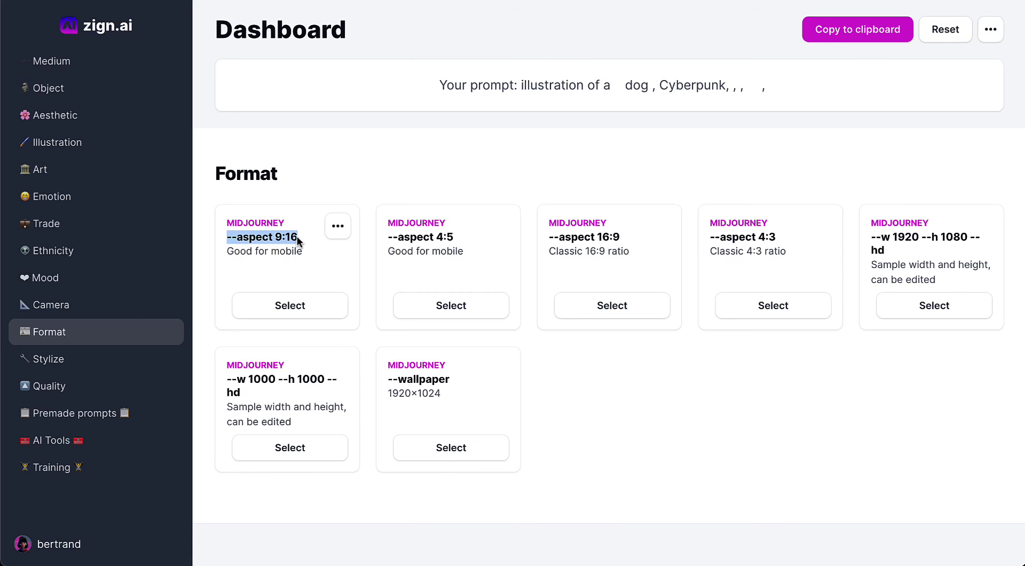
pyautogui.moveTo(342, 555)
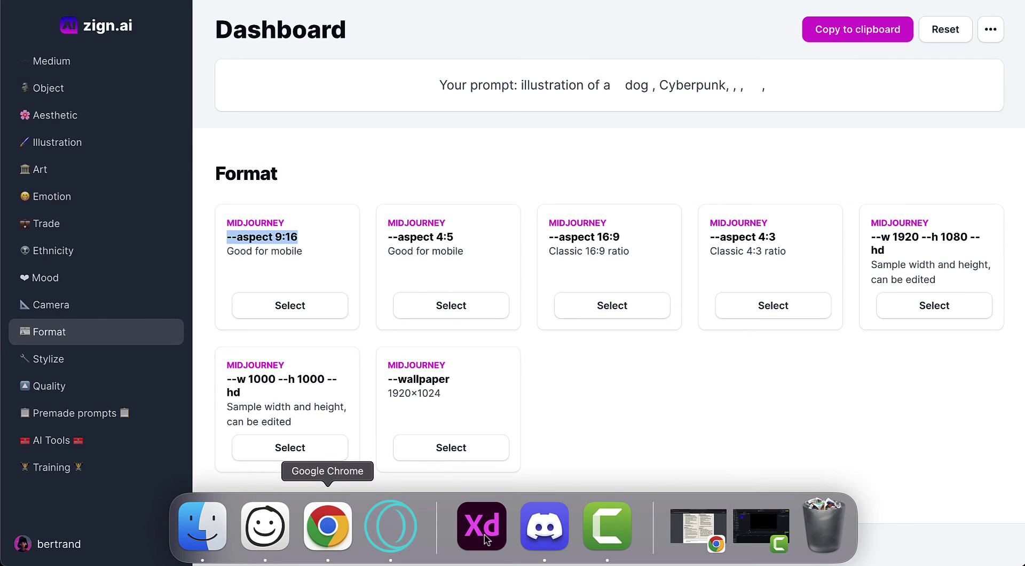
pyautogui.click(543, 526)
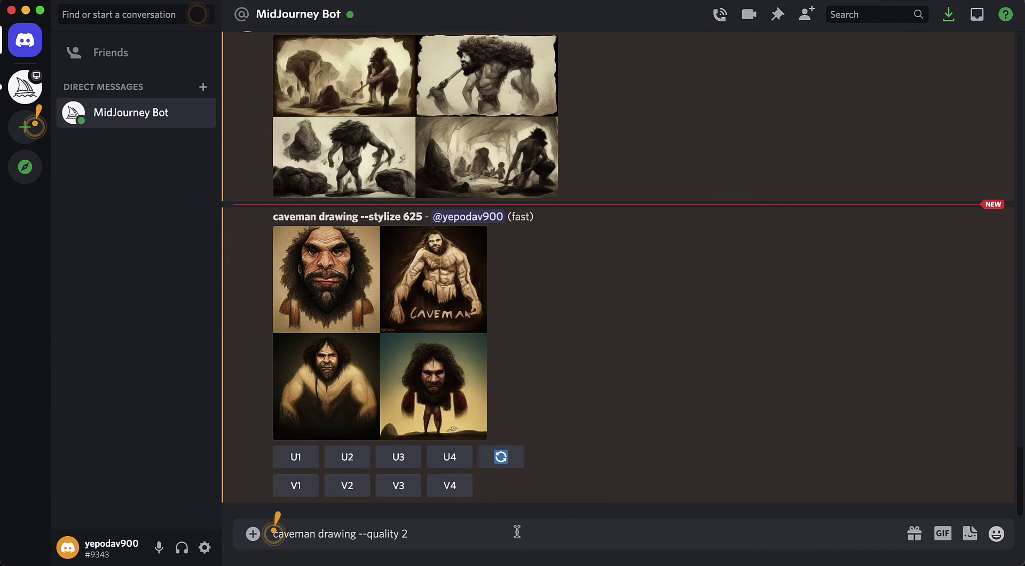
pyautogui.press('super+v')
# Step: Copy the --stylize 1250 preset from zign.ai in Chrome and append it to the Discord draft
pyautogui.moveTo(269, 550)
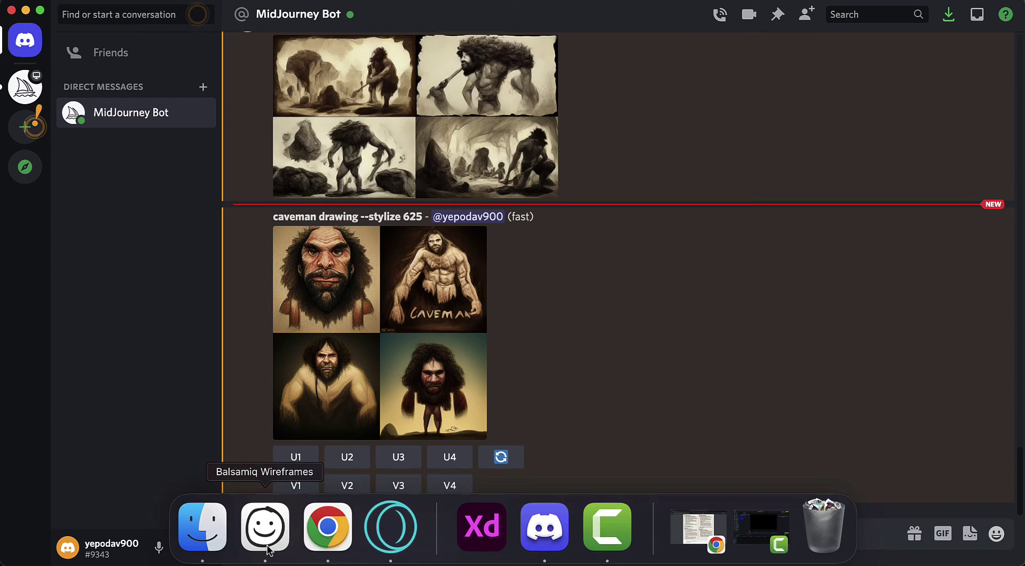
pyautogui.click(328, 528)
pyautogui.click(109, 359)
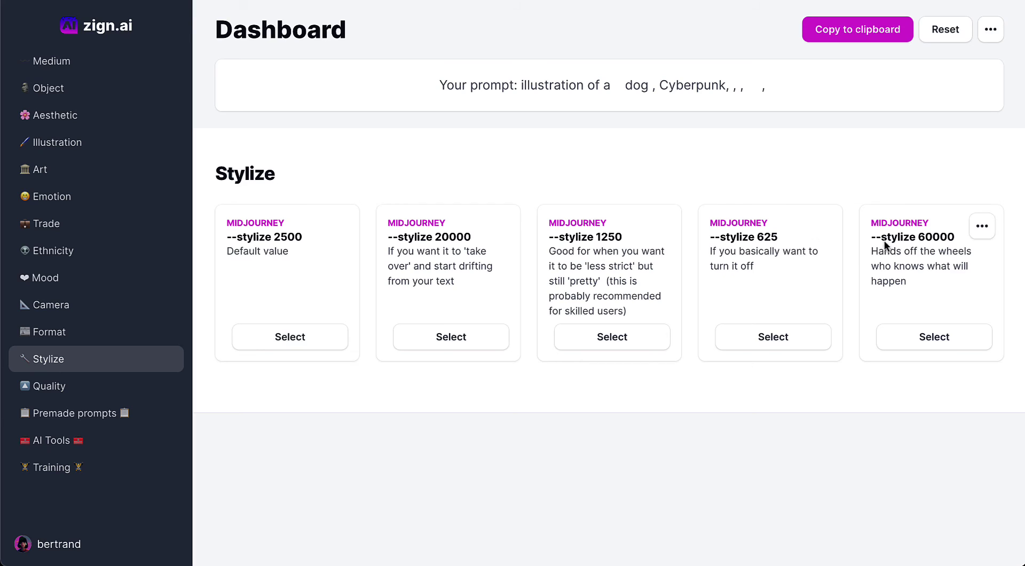
pyautogui.moveTo(872, 237); pyautogui.dragTo(952, 240)
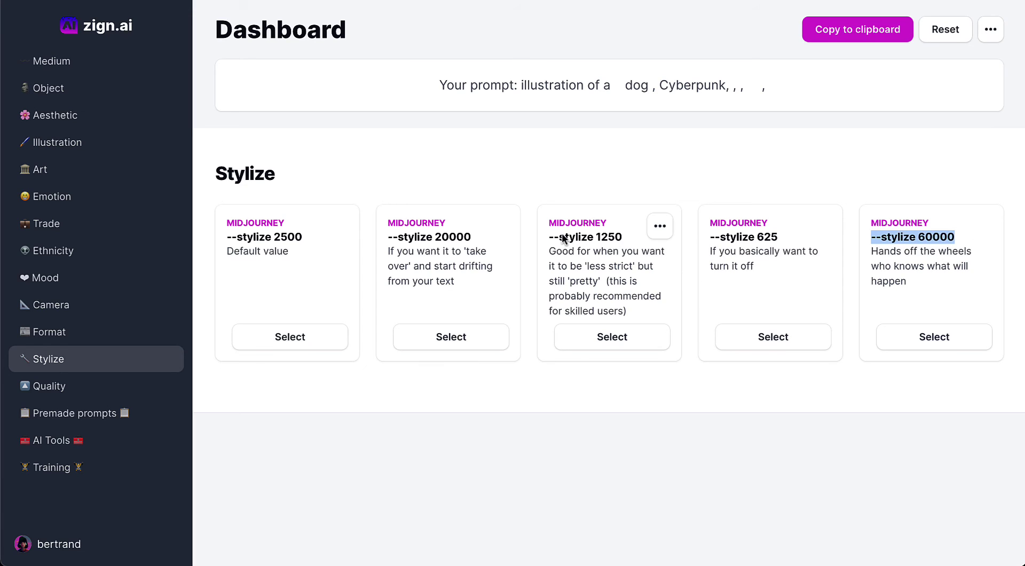
pyautogui.moveTo(550, 242); pyautogui.dragTo(623, 240)
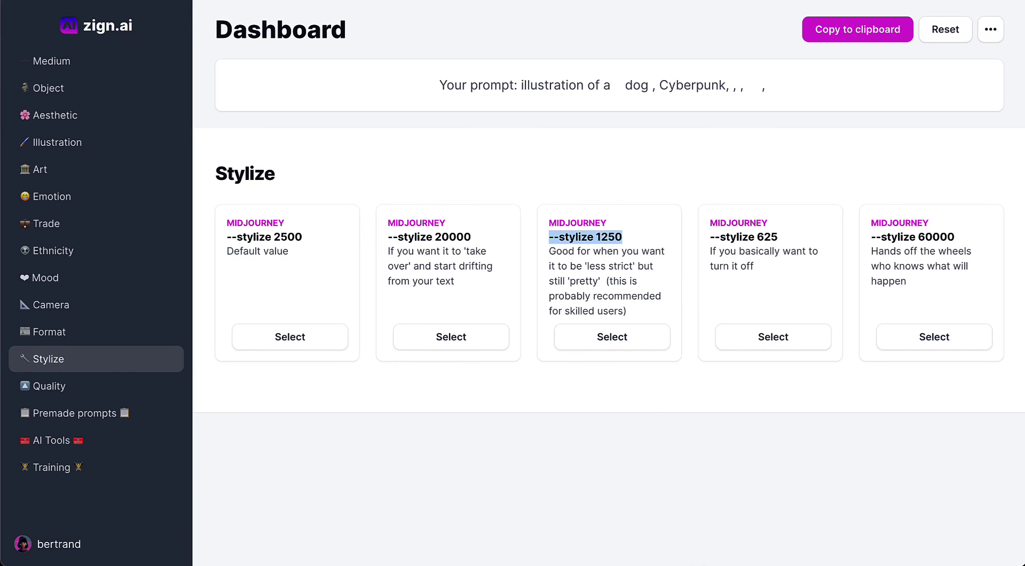
pyautogui.click(553, 511)
pyautogui.press('super+v')
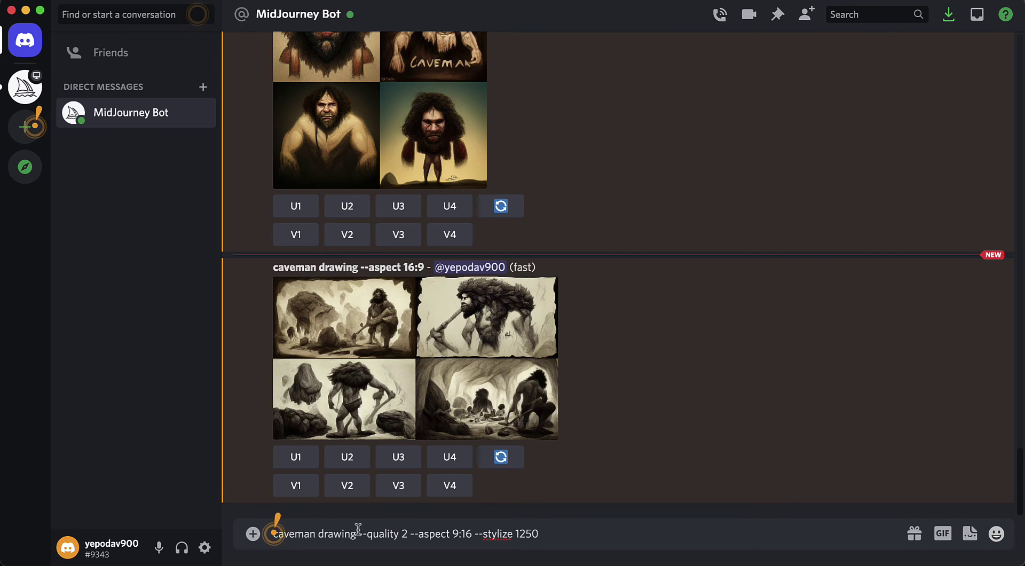
# Step: Send the draft "caveman drawing --quality 2 --aspect 9:16 --stylize 1250" as a plain message to the bot
pyautogui.moveTo(363, 533); pyautogui.dragTo(543, 532)
pyautogui.click(562, 536)
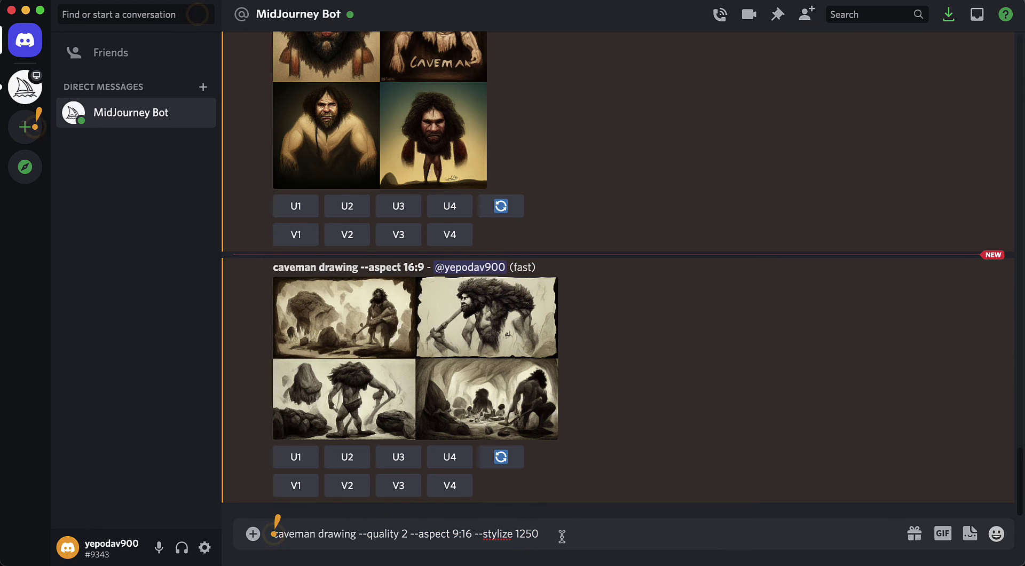
pyautogui.press('Return')
# Step: Compare the original caveman drawing grid with the --stylize 625 grid, viewing the stylized images enlarged
pyautogui.scroll(15, 556, 368)
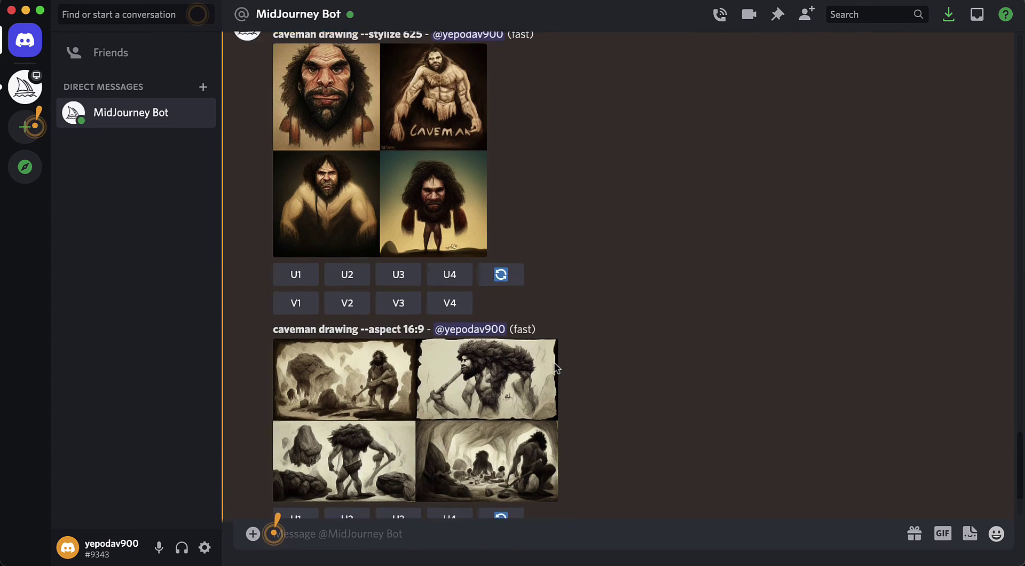
pyautogui.scroll(5, 555, 369)
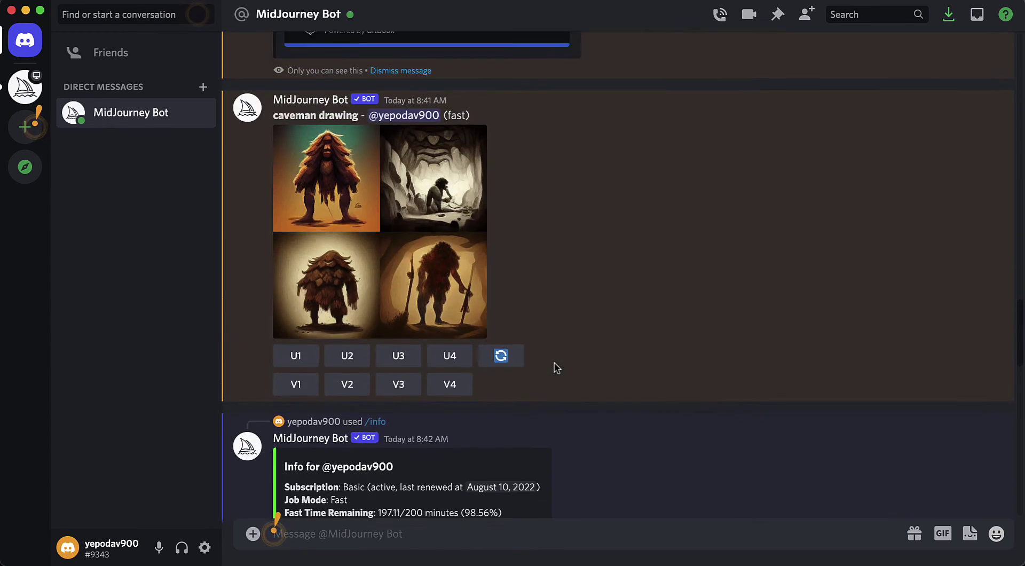
pyautogui.scroll(2, 556, 368)
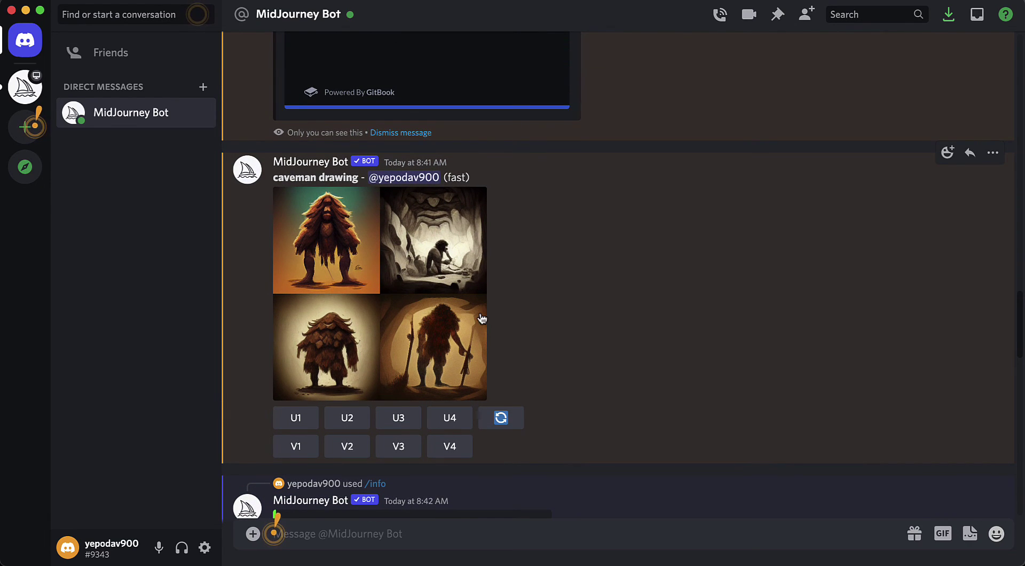
pyautogui.scroll(-10, 480, 312)
pyautogui.scroll(-6, 479, 312)
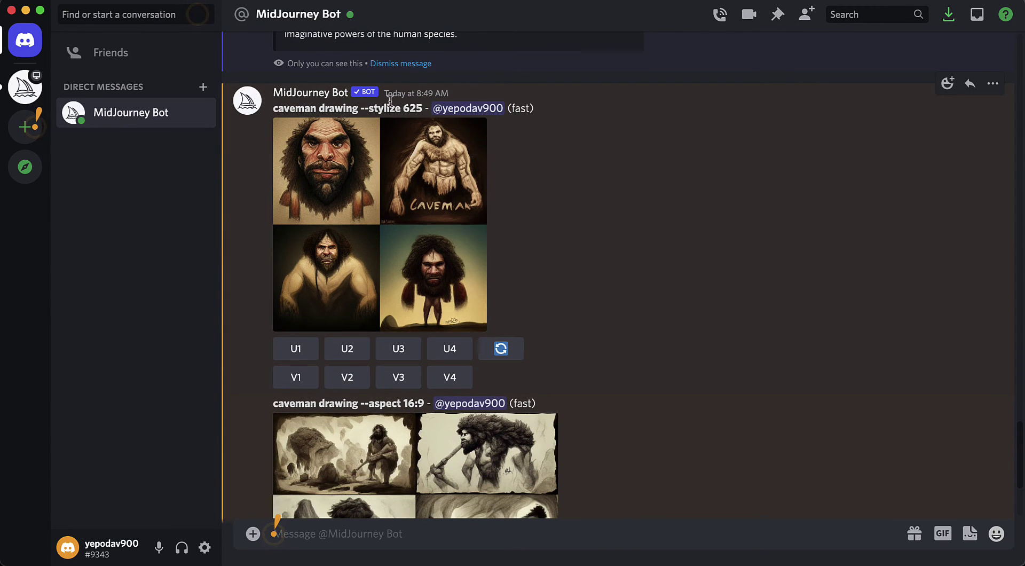
pyautogui.click(434, 251)
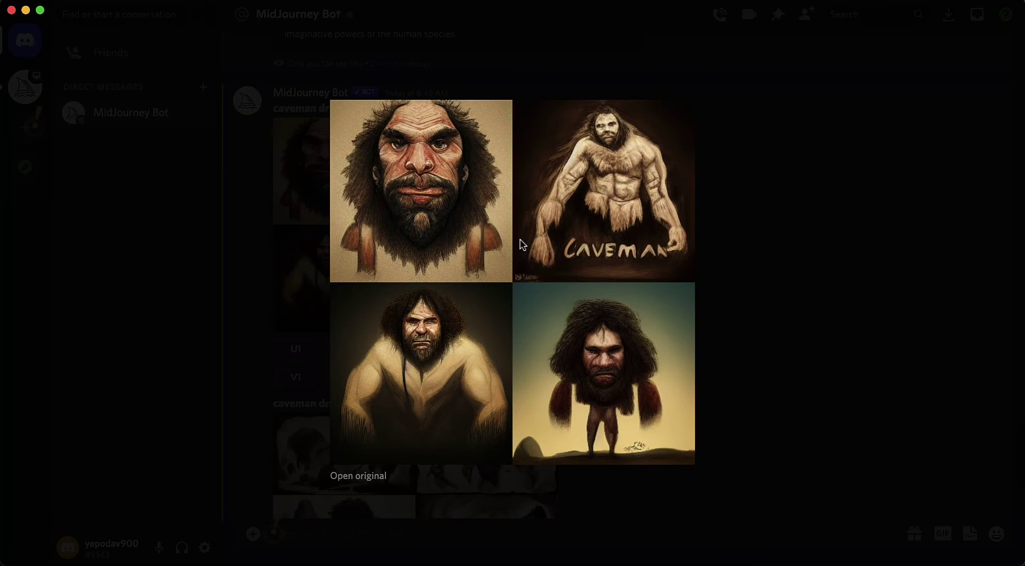
pyautogui.click(829, 326)
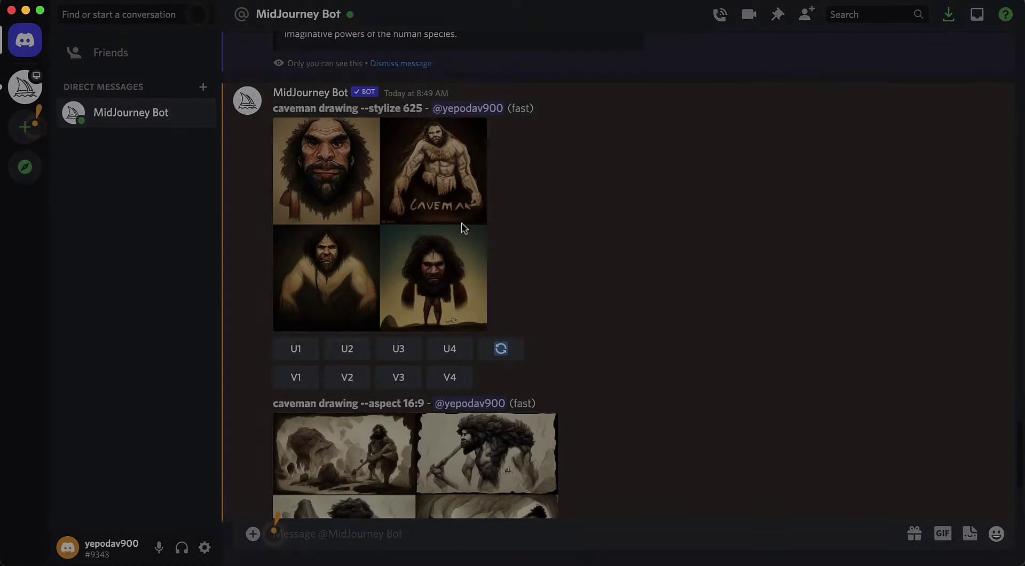
pyautogui.click(372, 209)
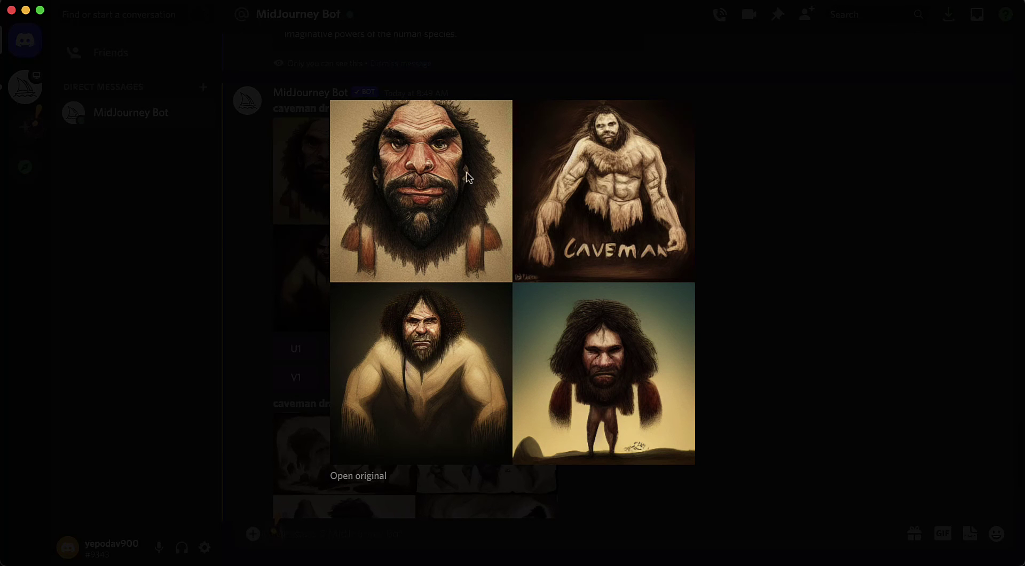
pyautogui.click(767, 256)
pyautogui.moveTo(364, 109); pyautogui.dragTo(422, 109)
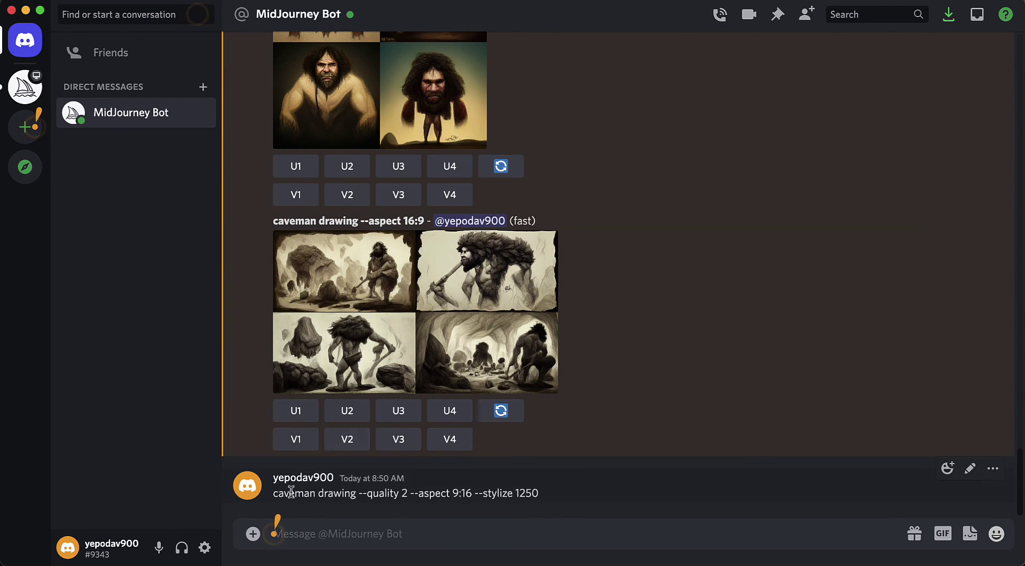
# Step: Copy the sent prompt "caveman drawing --quality 2 --aspect 9:16 --stylize 1250" and submit it as an /imagine request
pyautogui.moveTo(279, 492); pyautogui.dragTo(568, 491)
pyautogui.press('super+c')
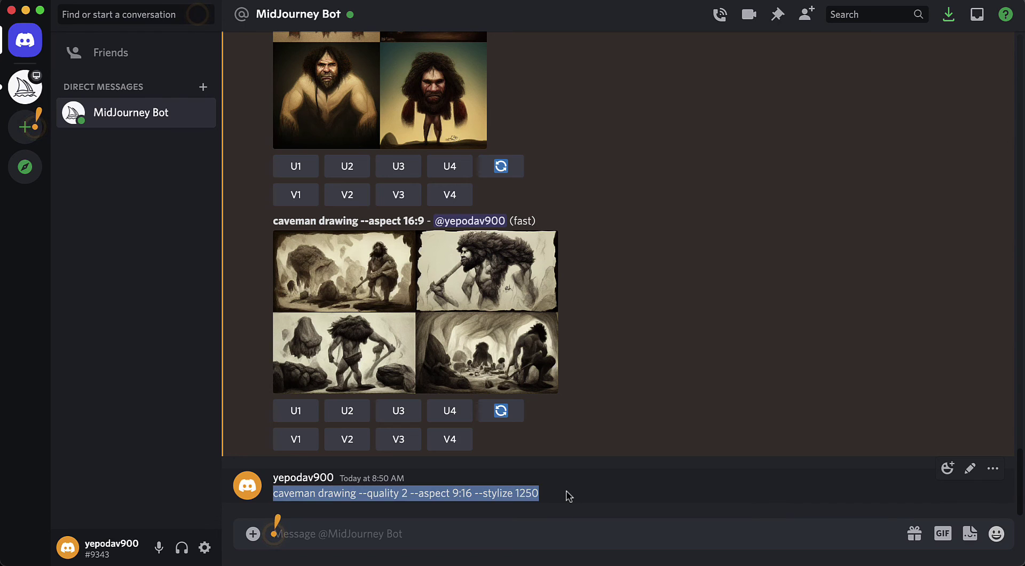
pyautogui.click(508, 537)
pyautogui.write('/im')
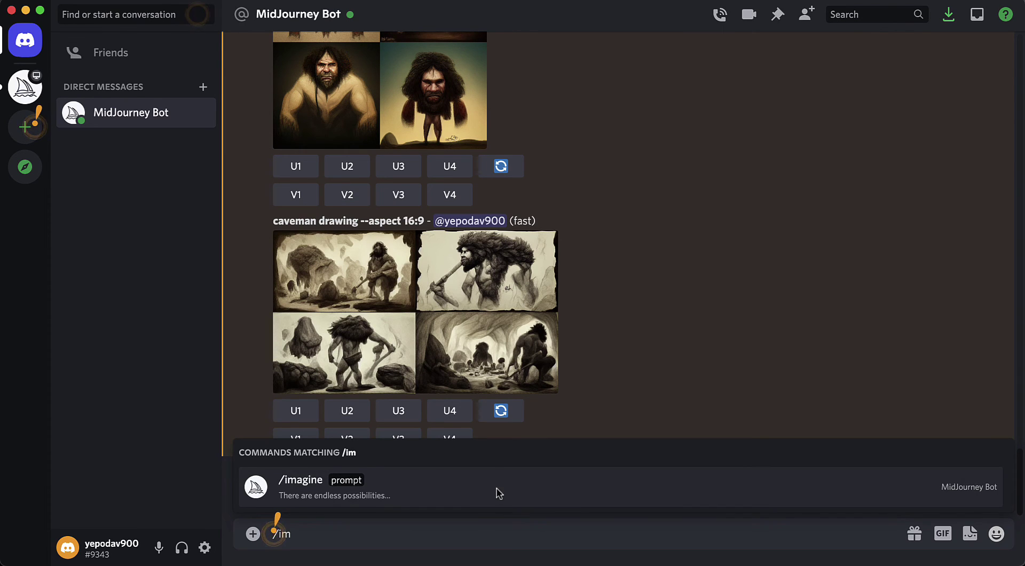
pyautogui.click(498, 492)
pyautogui.press('super+v')
pyautogui.press('Return')
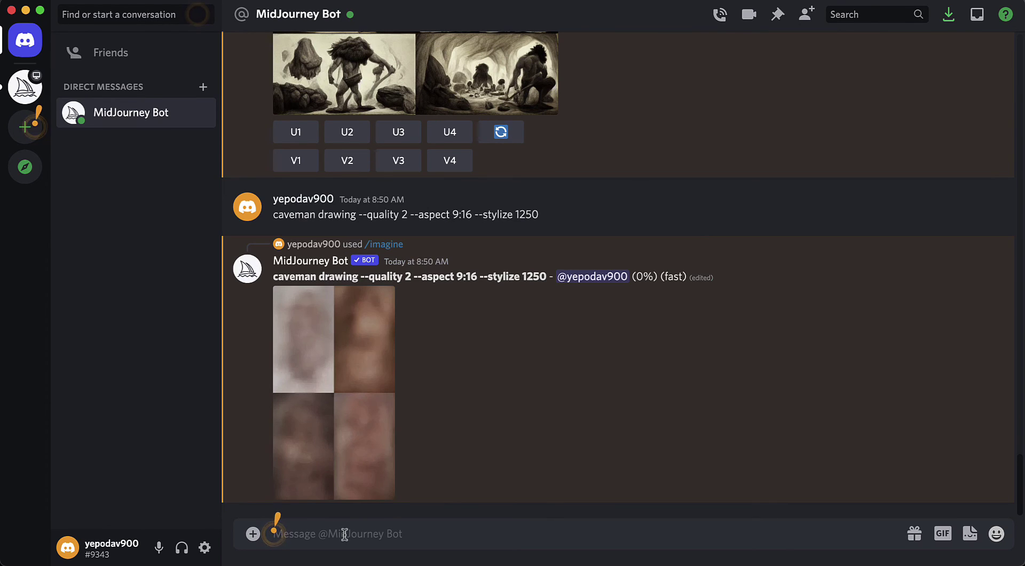
pyautogui.write('/')
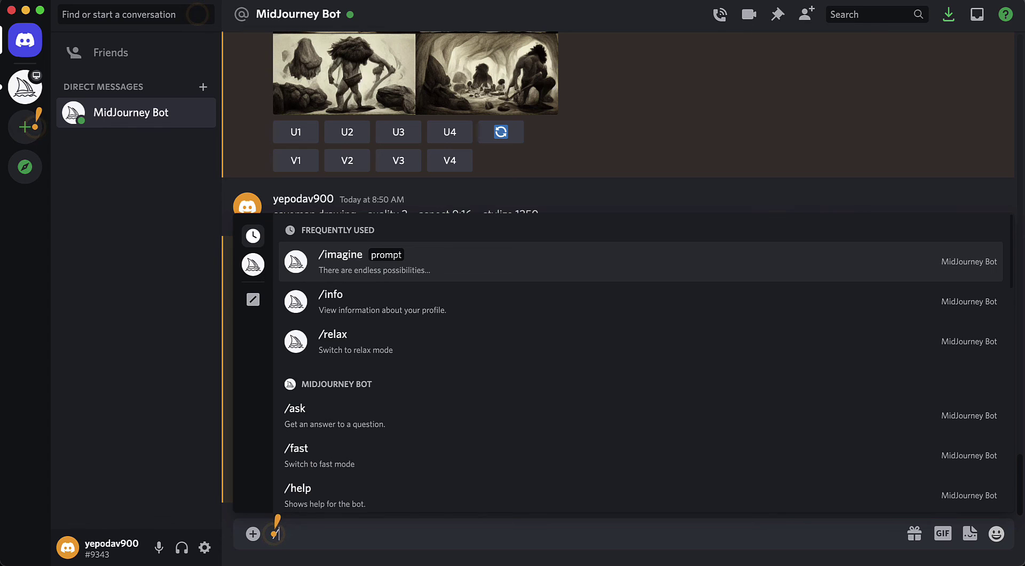
pyautogui.press('BackSpace')
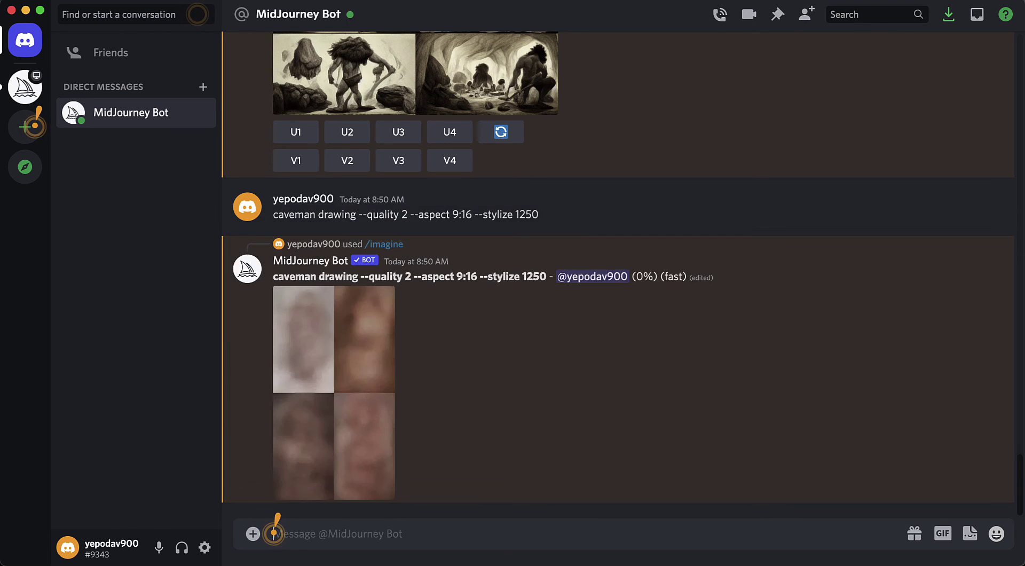
pyautogui.write('/')
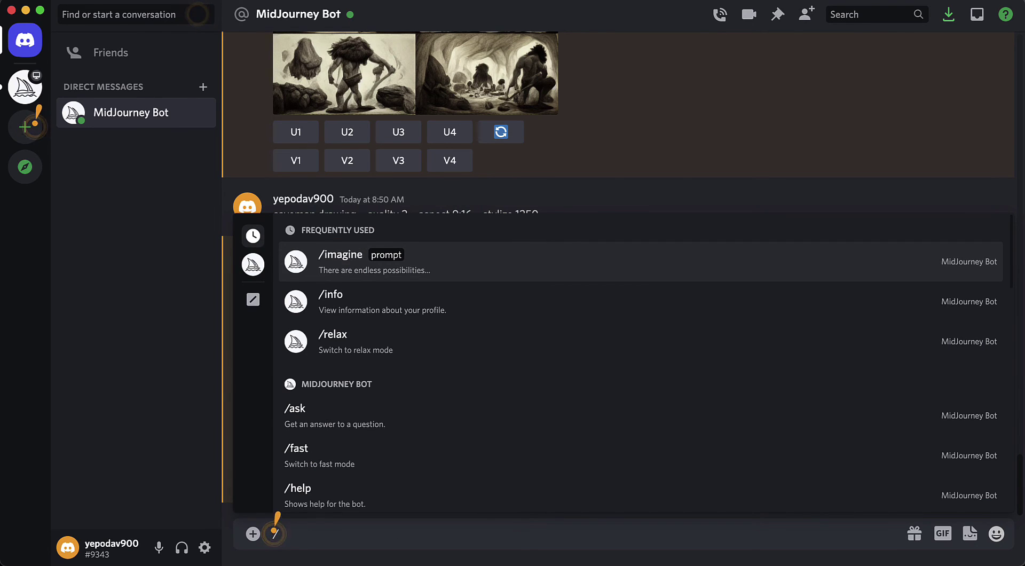
pyautogui.press('Return')
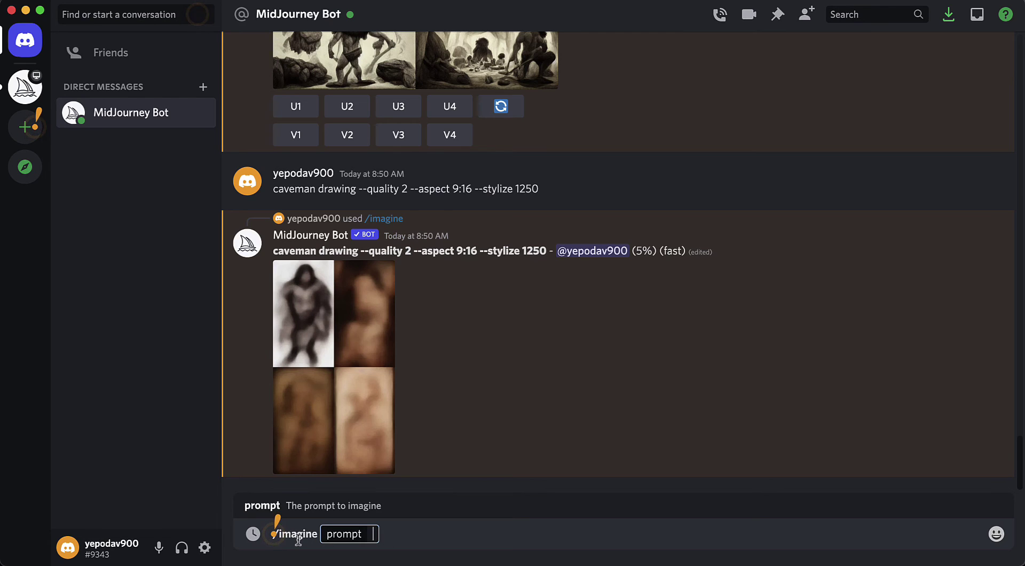
pyautogui.press('BackSpace')
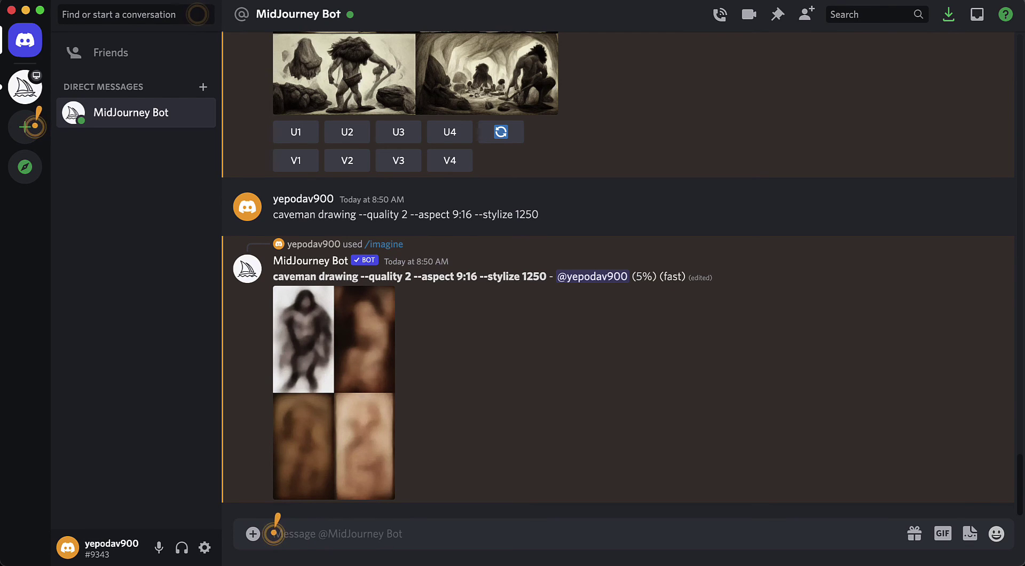
pyautogui.write('/')
pyautogui.press('Return')
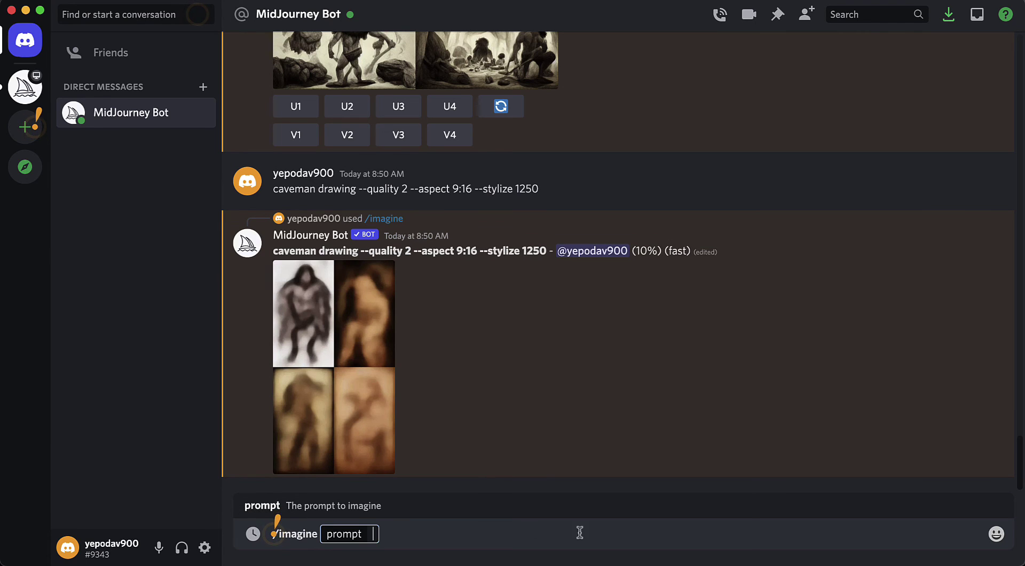
pyautogui.click(771, 531)
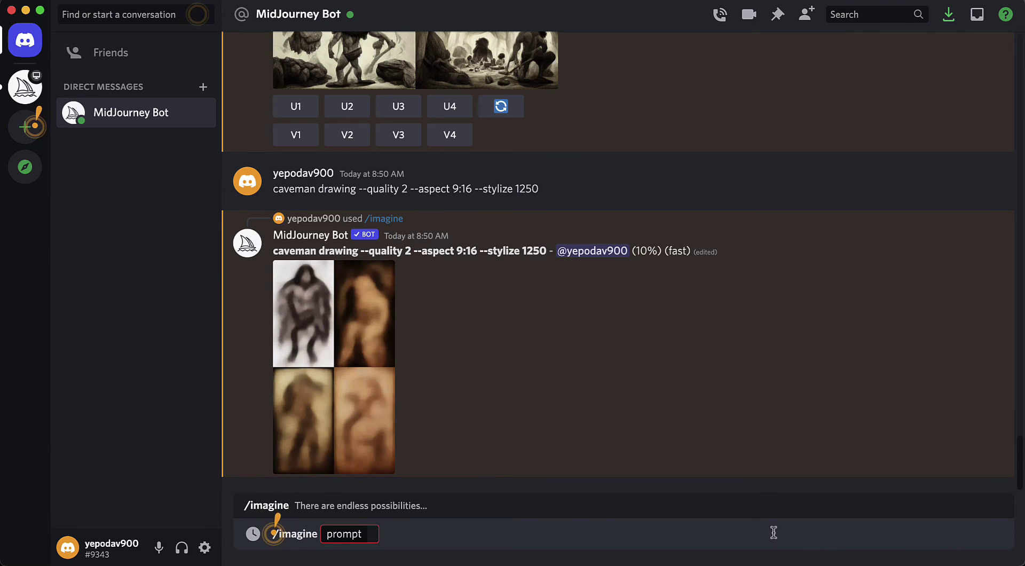
pyautogui.hotkey('ctrl', 'a')
pyautogui.press('BackSpace')
# Step: View the --stylize 625 and --aspect 16:9 caveman grids enlarged and highlight the --aspect 16:9 parameter in its prompt
pyautogui.scroll(5, 541, 205)
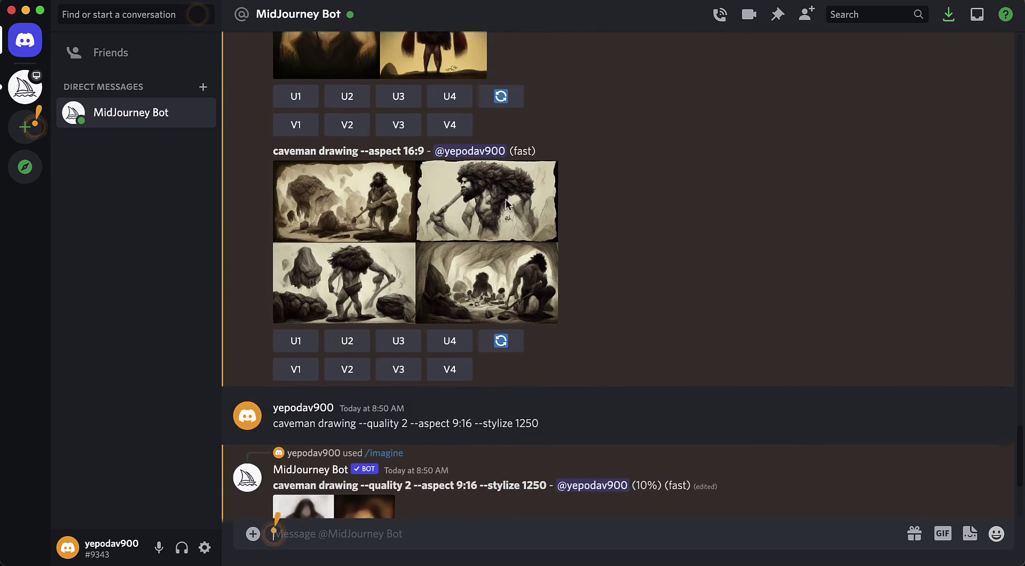
pyautogui.click(427, 230)
pyautogui.click(417, 96)
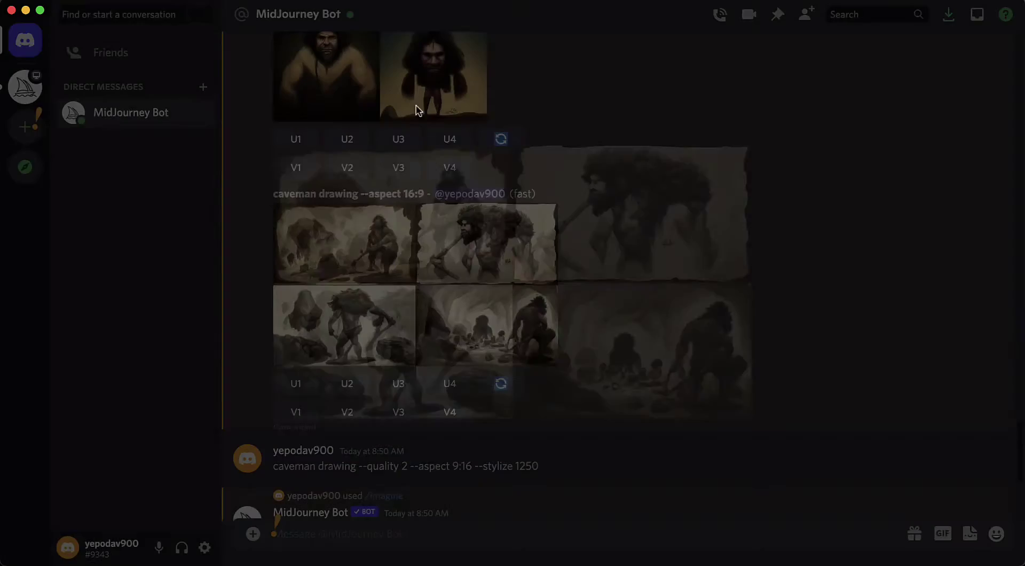
pyautogui.scroll(3, 405, 194)
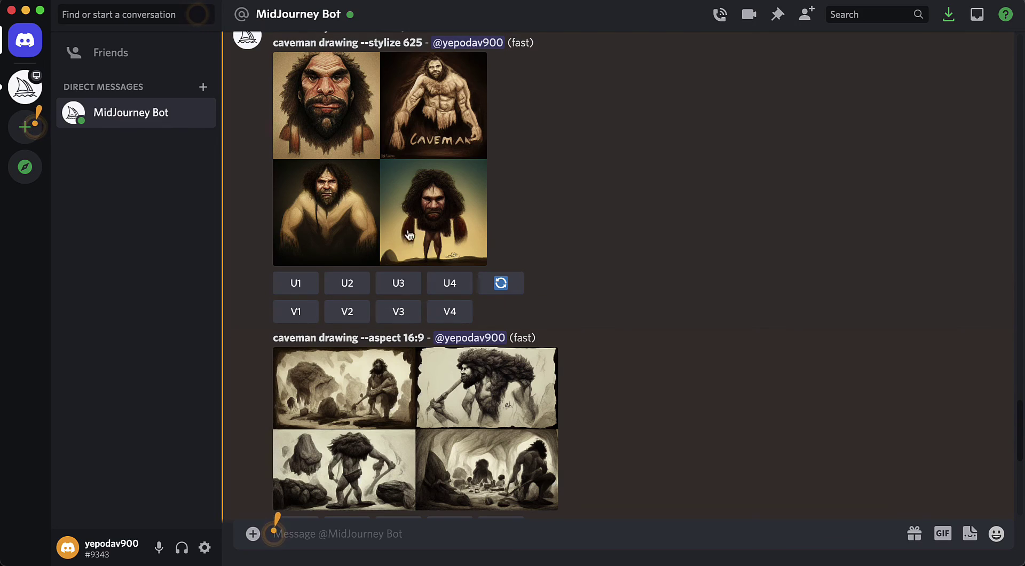
pyautogui.click(410, 124)
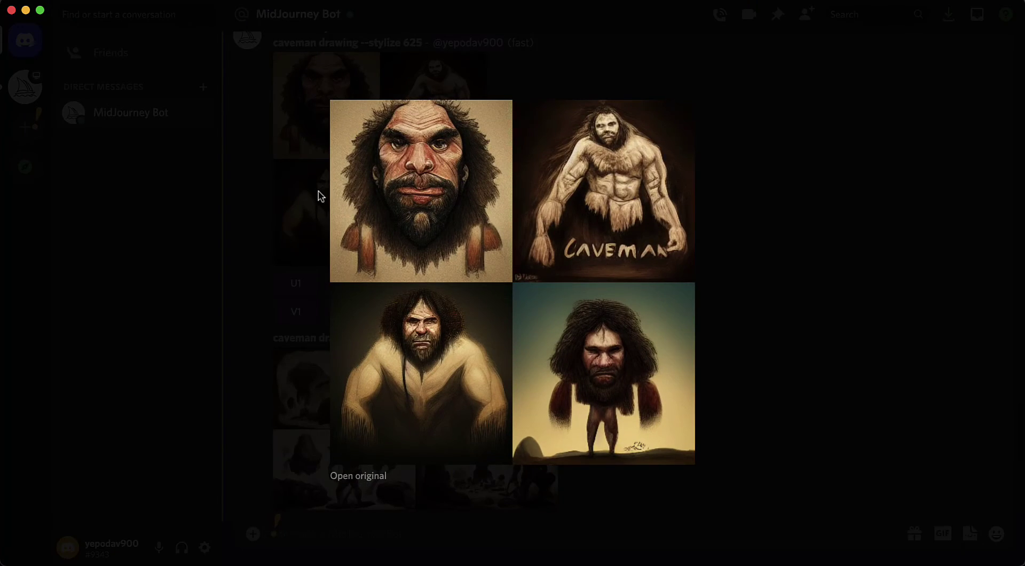
pyautogui.click(320, 196)
pyautogui.click(406, 368)
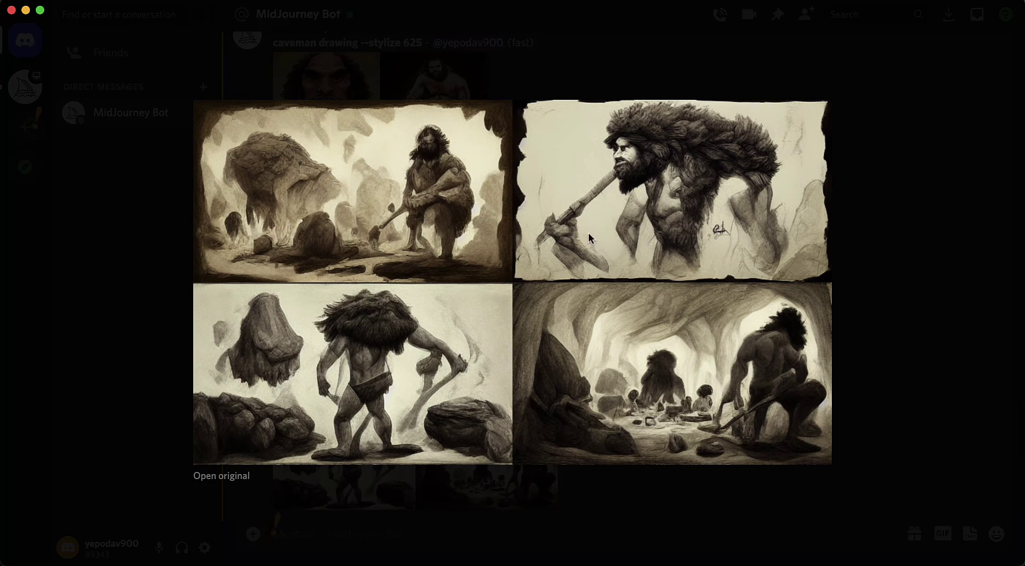
pyautogui.click(866, 297)
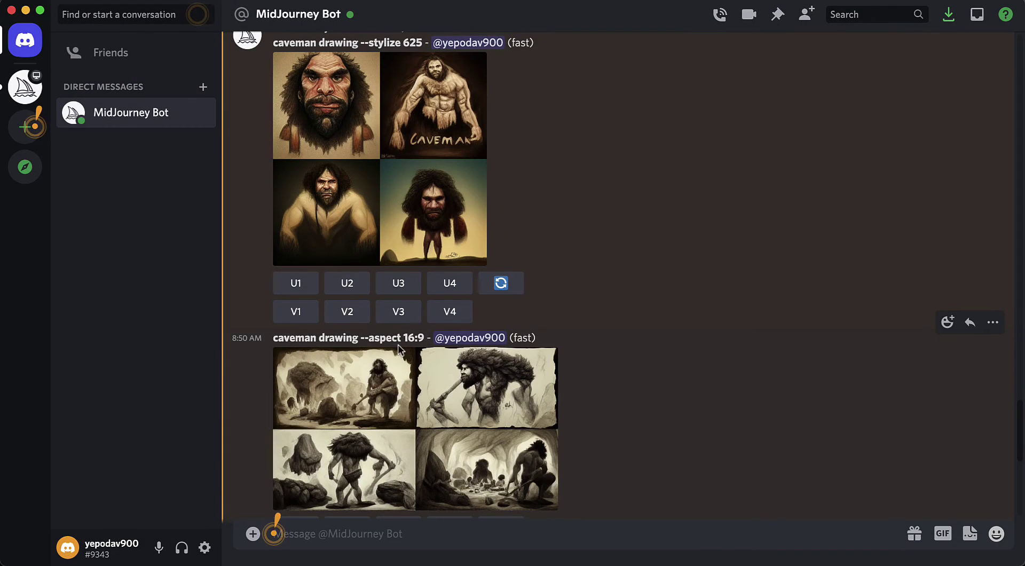
pyautogui.moveTo(364, 342); pyautogui.dragTo(423, 339)
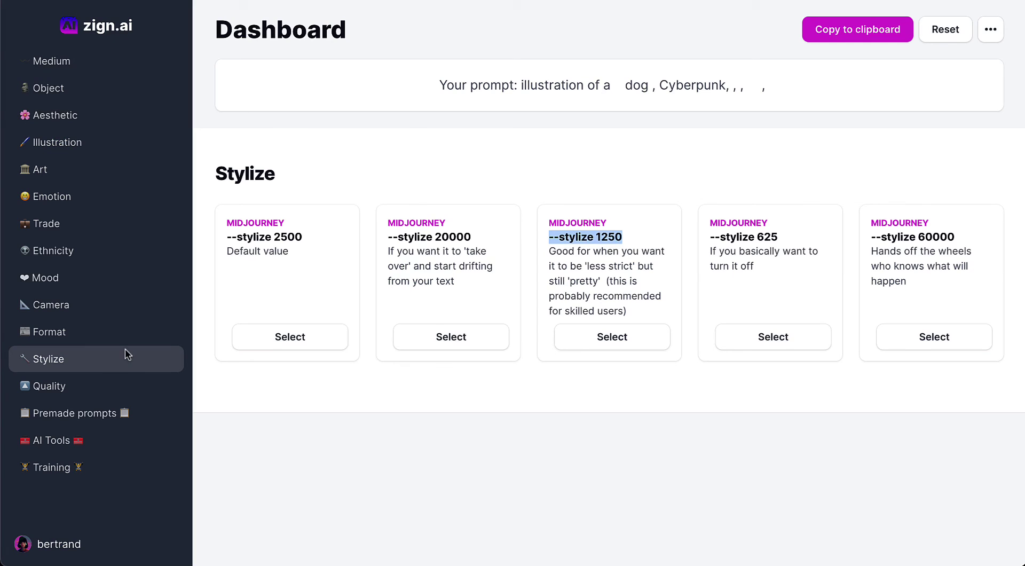
# Step: Copy the --w 1000 --h 1000 --hd preset from the Format category on zign.ai
pyautogui.click(66, 388)
pyautogui.click(53, 331)
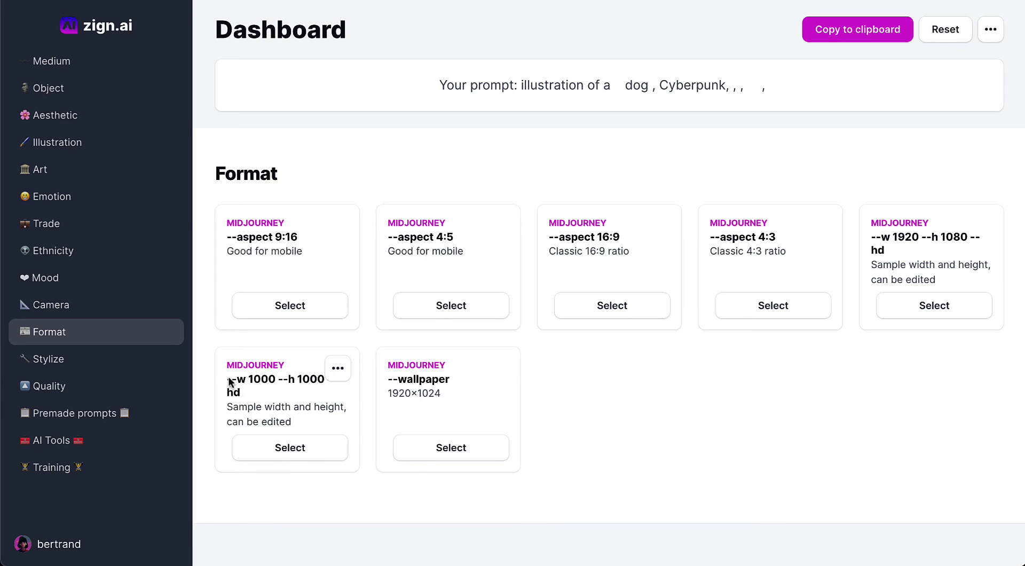
pyautogui.moveTo(227, 381); pyautogui.dragTo(258, 386)
pyautogui.click(261, 386)
pyautogui.doubleClick(254, 382)
pyautogui.doubleClick(312, 382)
pyautogui.rightClick(332, 374)
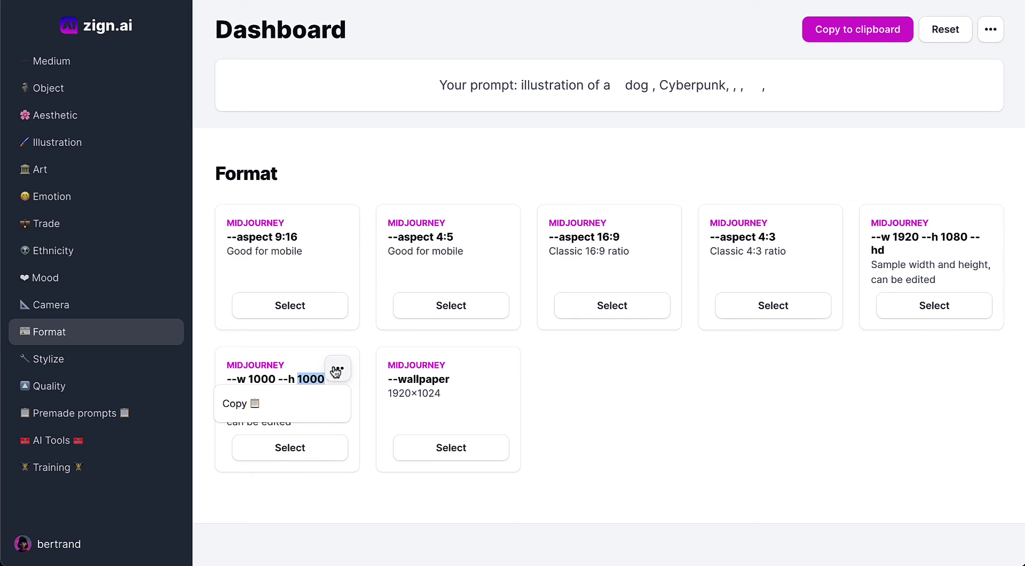
pyautogui.click(321, 406)
# Step: Return to Discord and draft an /imagine prompt reading "caveman drawing --w 1000 --h 1000 --hd" with the copied preset
pyautogui.click(542, 522)
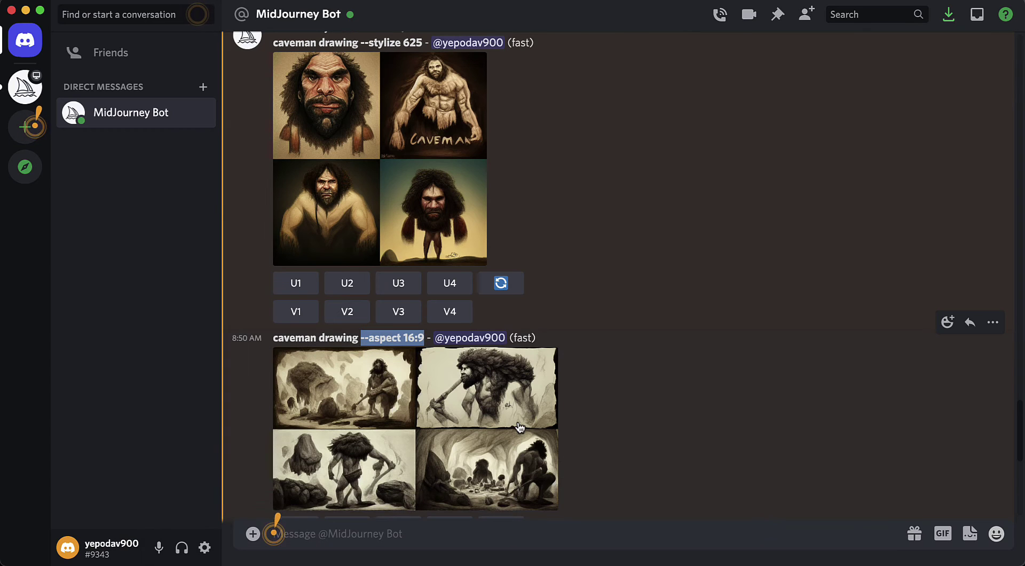
pyautogui.write('/')
pyautogui.click(520, 427)
pyautogui.write('caveam')
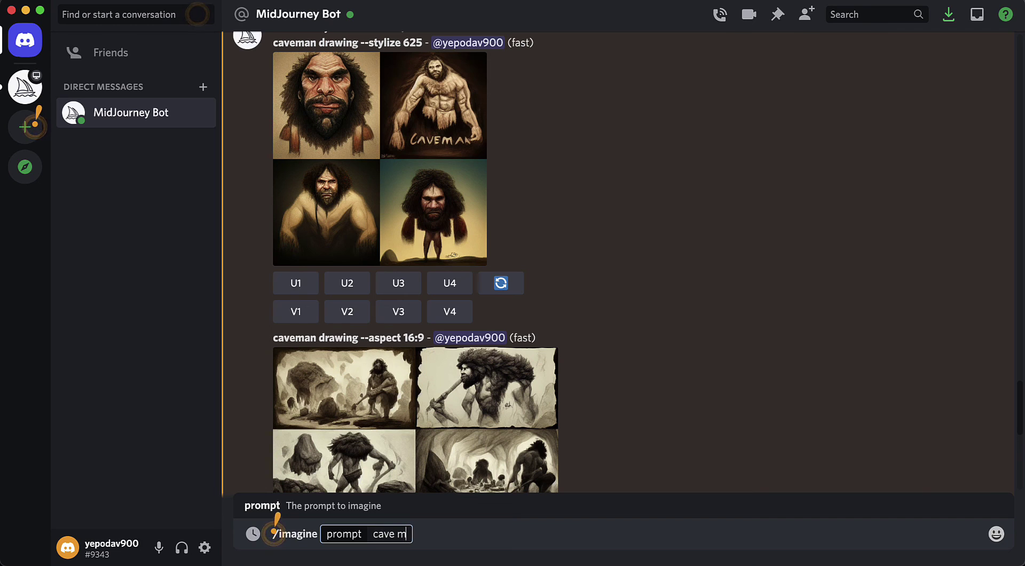
pyautogui.press('BackSpace')
pyautogui.press('BackSpace')
pyautogui.write('man drawin')
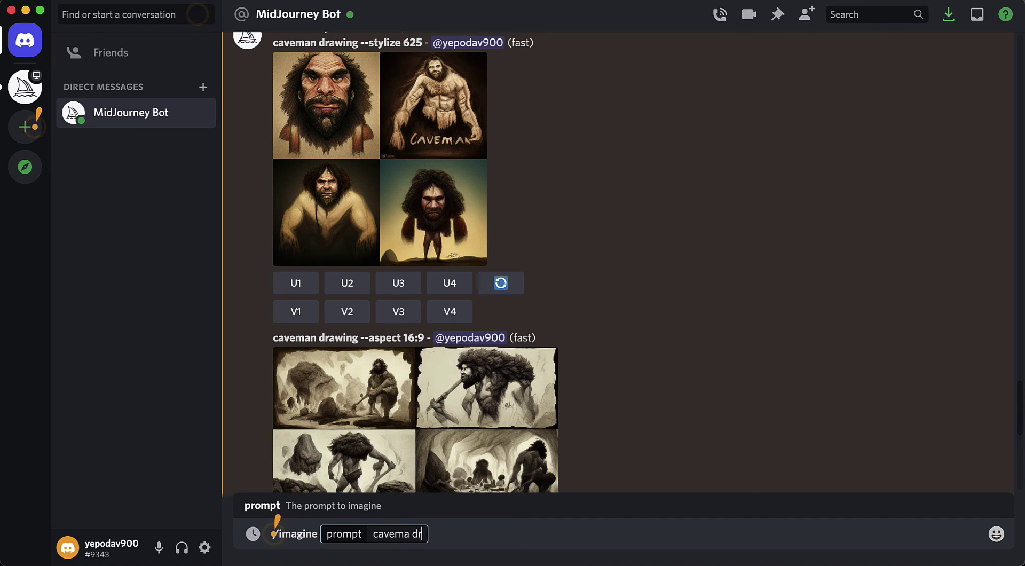
pyautogui.write('g')
pyautogui.press('super+v')
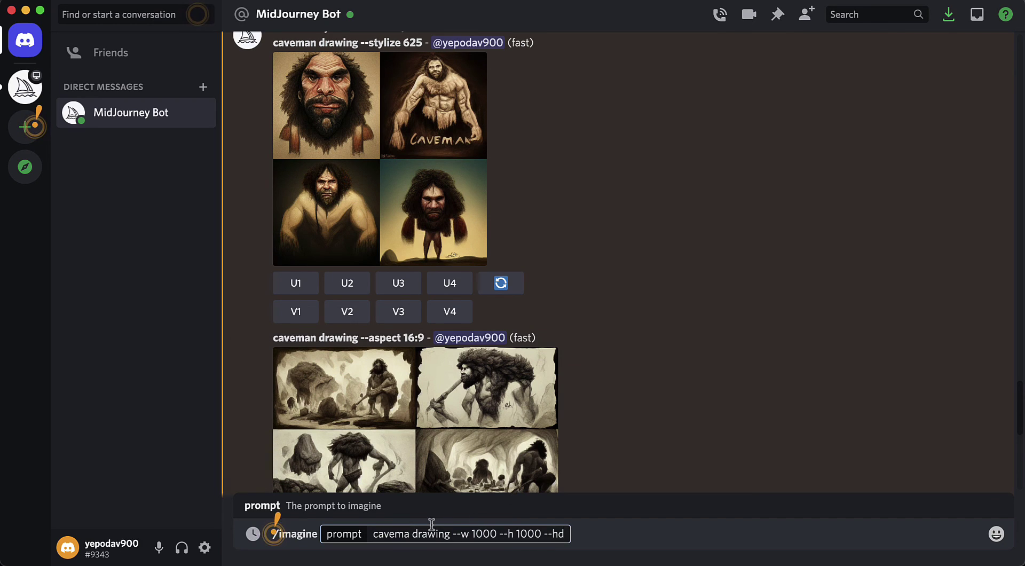
pyautogui.click(409, 534)
pyautogui.write('n')
# Step: Set the drafted prompt's width to 500 and height to 100, and try to submit the request
pyautogui.doubleClick(493, 533)
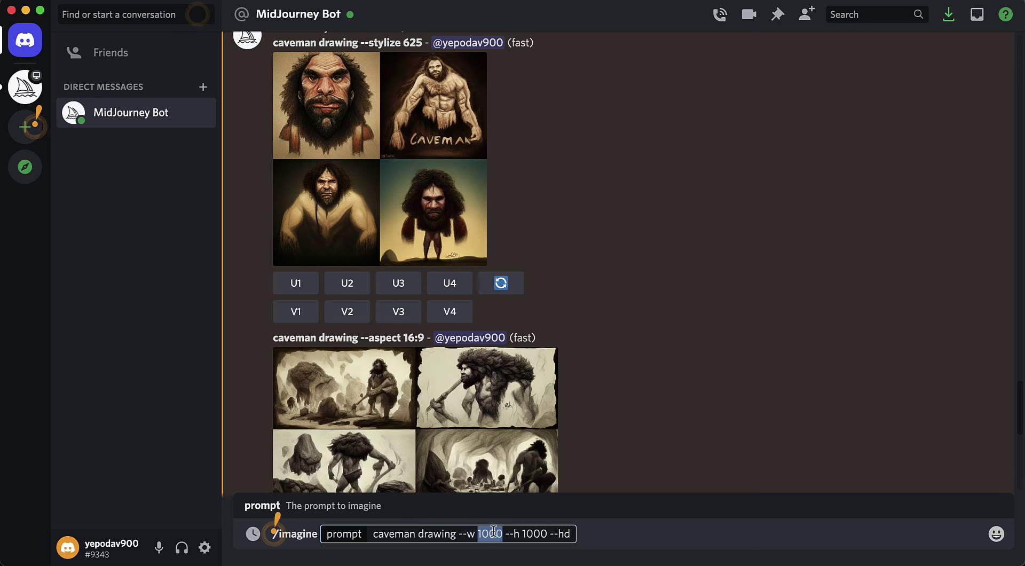
pyautogui.write('500')
pyautogui.doubleClick(522, 533)
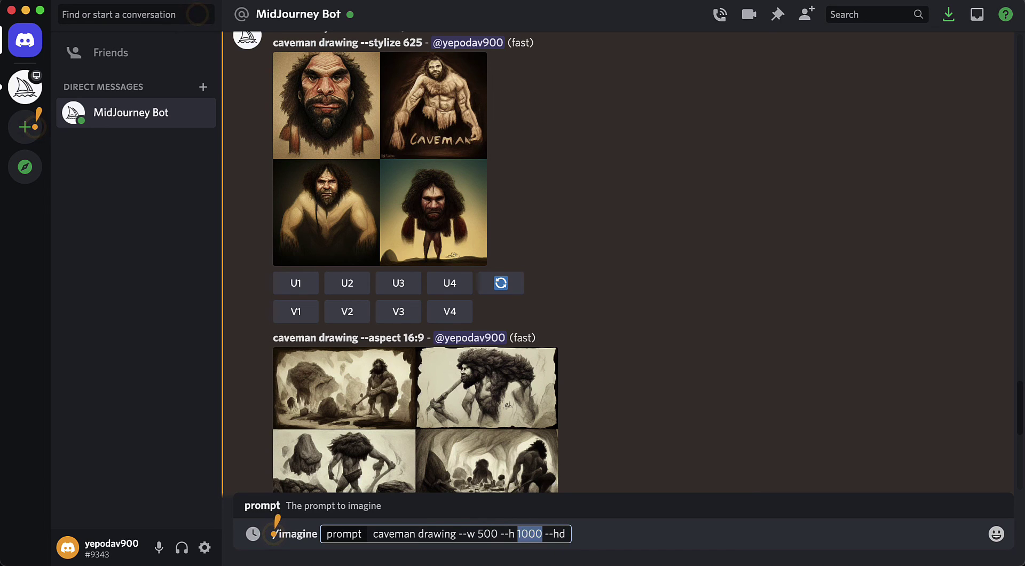
pyautogui.write('100')
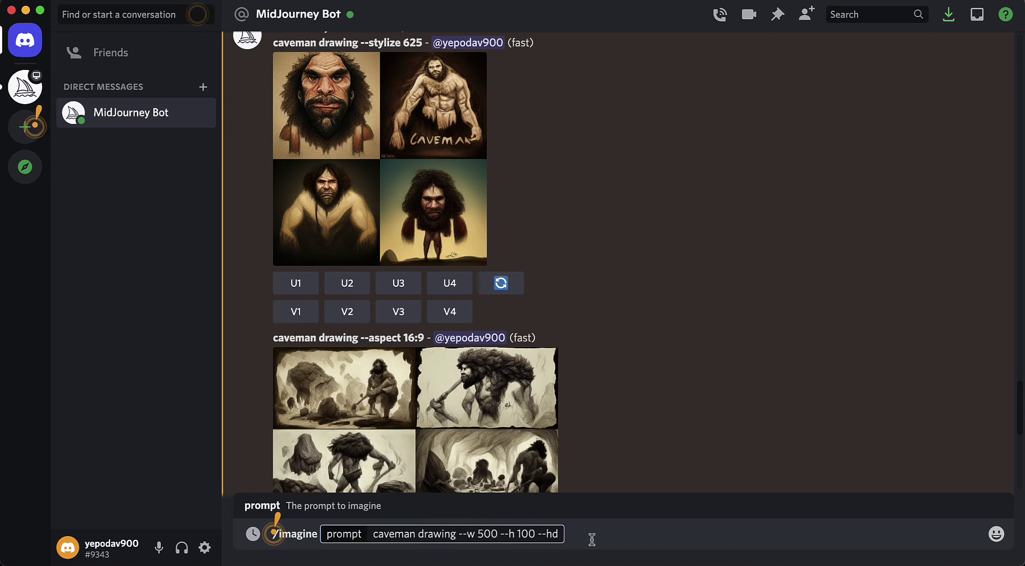
pyautogui.press('Return')
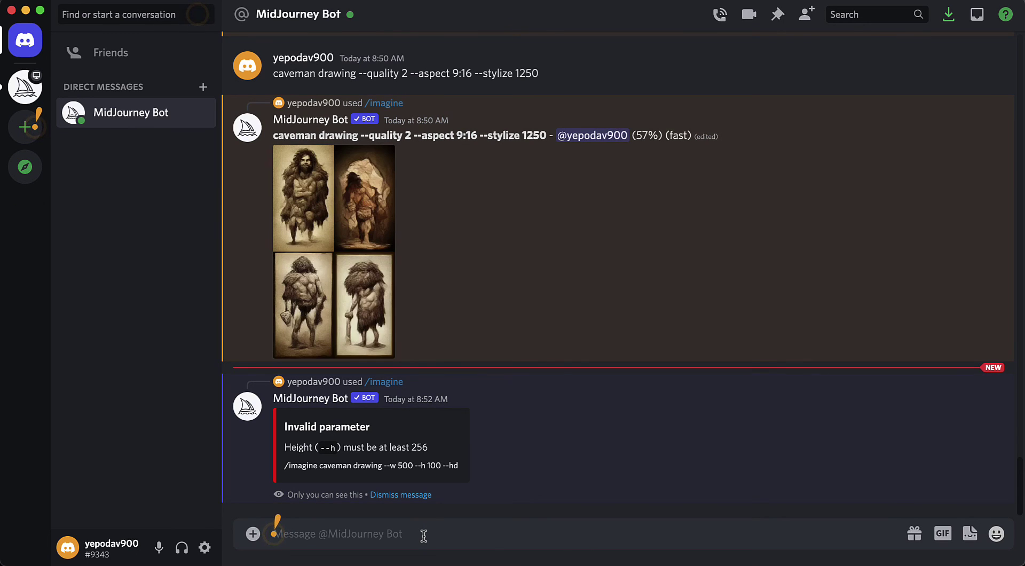
pyautogui.press('super+v')
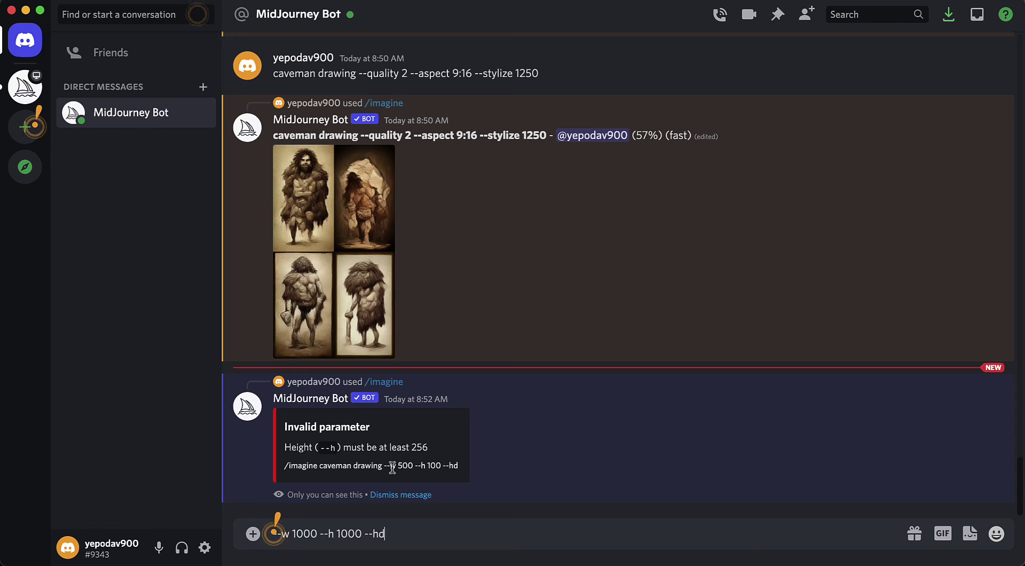
pyautogui.doubleClick(303, 532)
pyautogui.press('super+a')
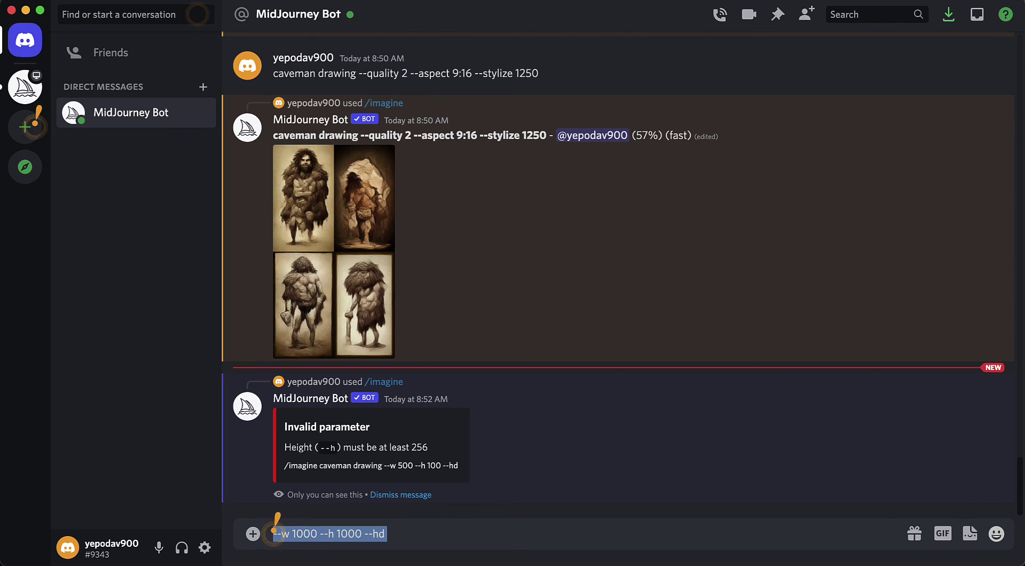
# Step: Submit an /imagine request with the prompt "caveman drawing --w 500 --h 300 --hd", reusing the copied size preset
pyautogui.write('/imagine')
pyautogui.press('Return')
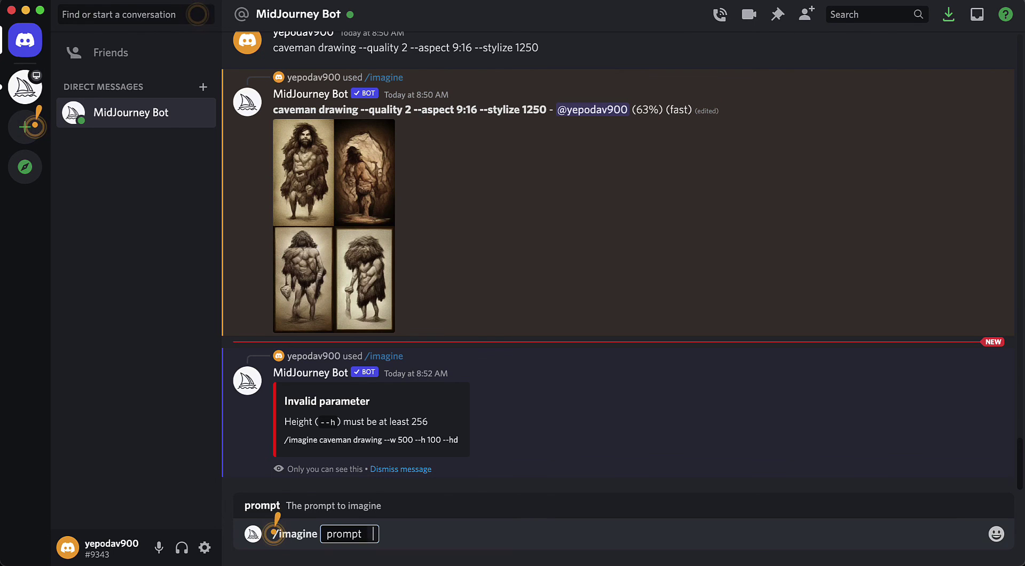
pyautogui.write('caveman drawing')
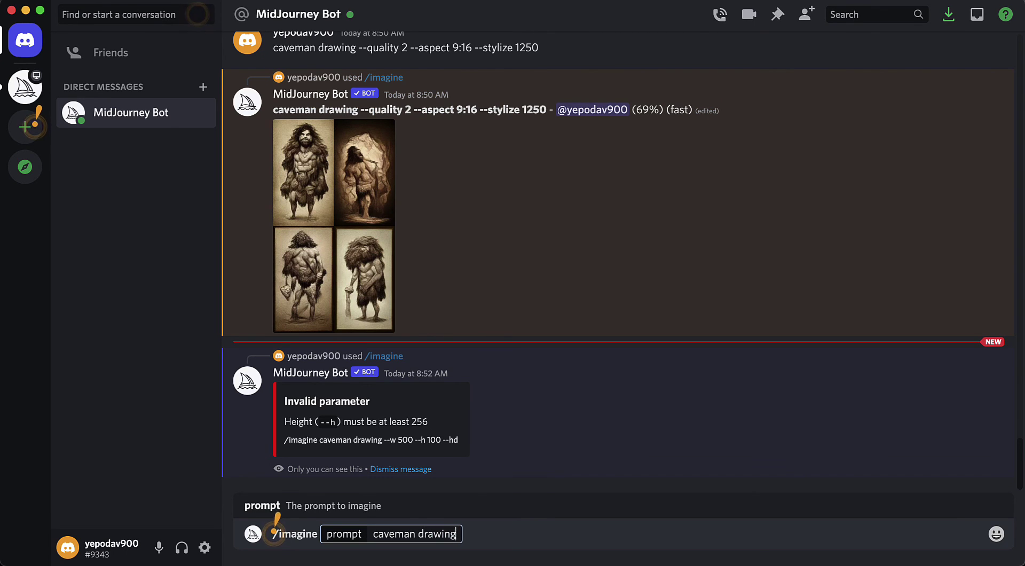
pyautogui.press('super+v')
pyautogui.doubleClick(487, 535)
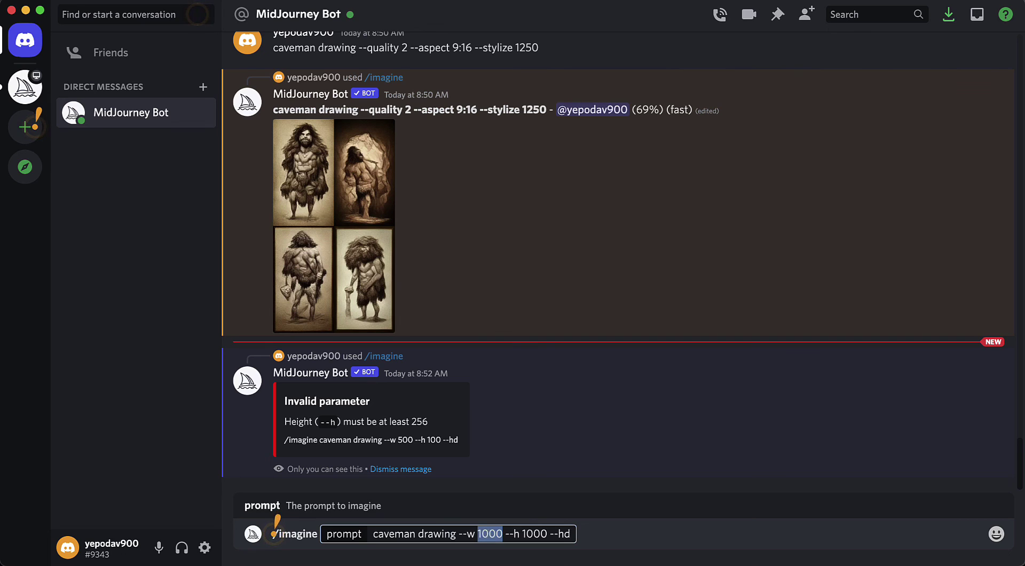
pyautogui.write('500')
pyautogui.doubleClick(531, 534)
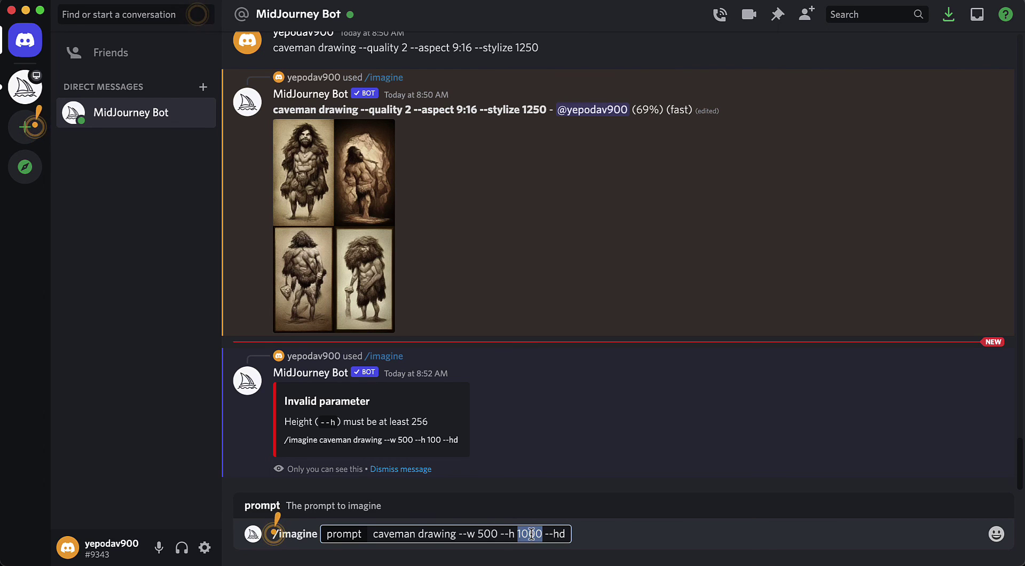
pyautogui.write('300')
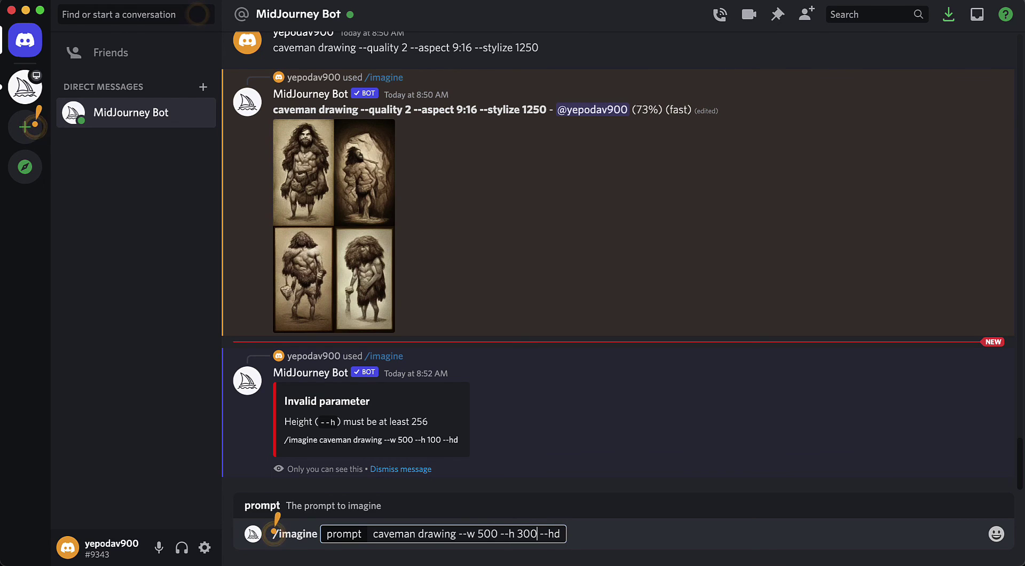
pyautogui.press('Return')
# Step: Inspect the --quality 2 --aspect 9:16 --stylize 1250 grid enlarged, highlighting its stylize and aspect parameters
pyautogui.scroll(4, 481, 388)
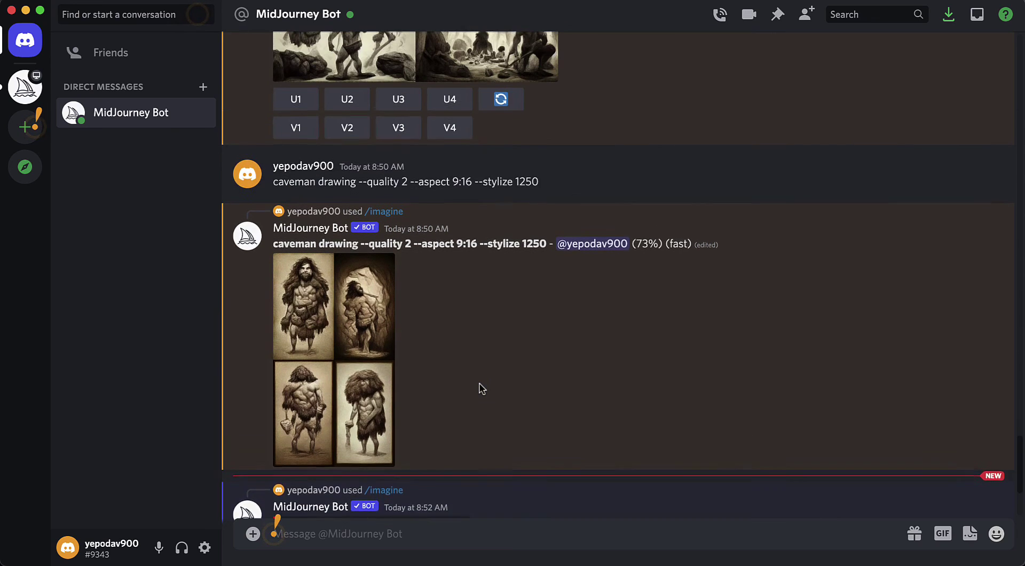
pyautogui.moveTo(272, 277); pyautogui.dragTo(542, 275)
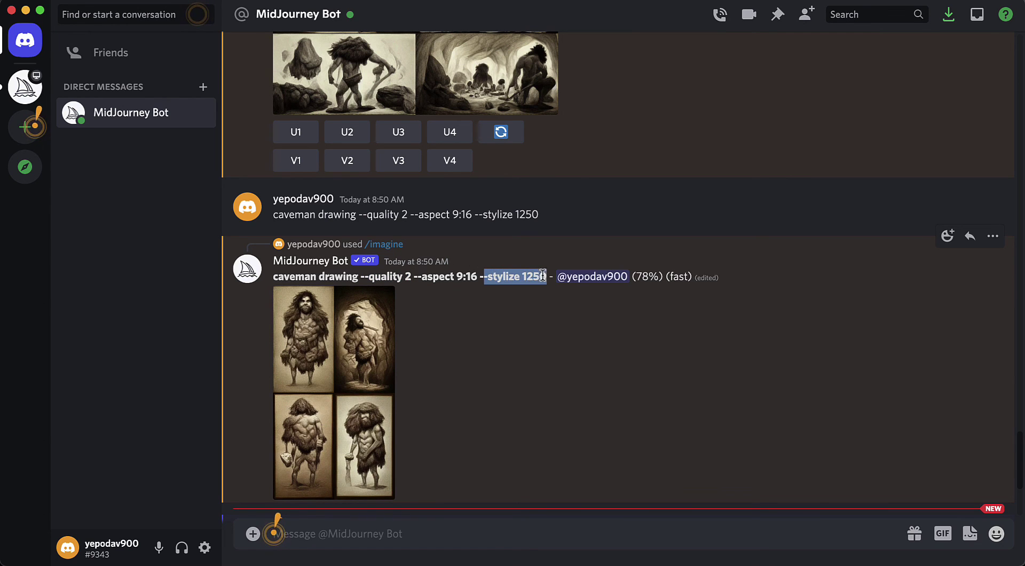
pyautogui.click(355, 355)
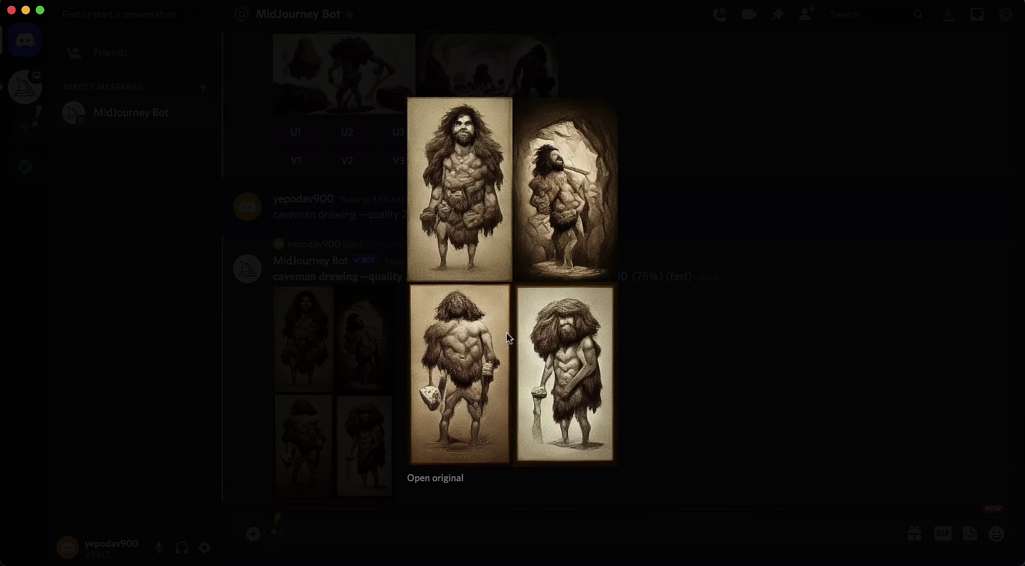
pyautogui.click(661, 345)
pyautogui.moveTo(422, 276); pyautogui.dragTo(478, 273)
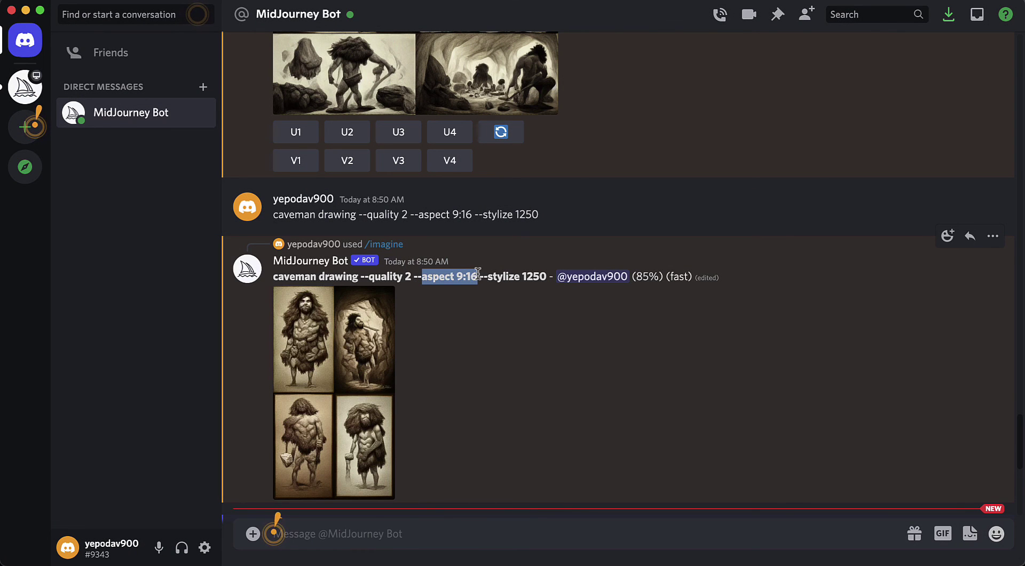
pyautogui.click(365, 337)
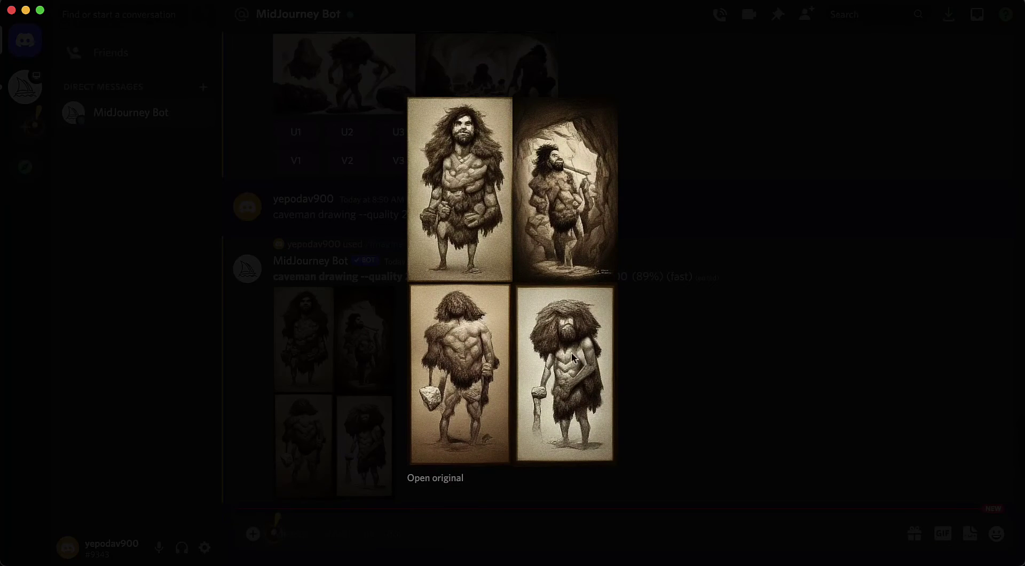
pyautogui.click(641, 357)
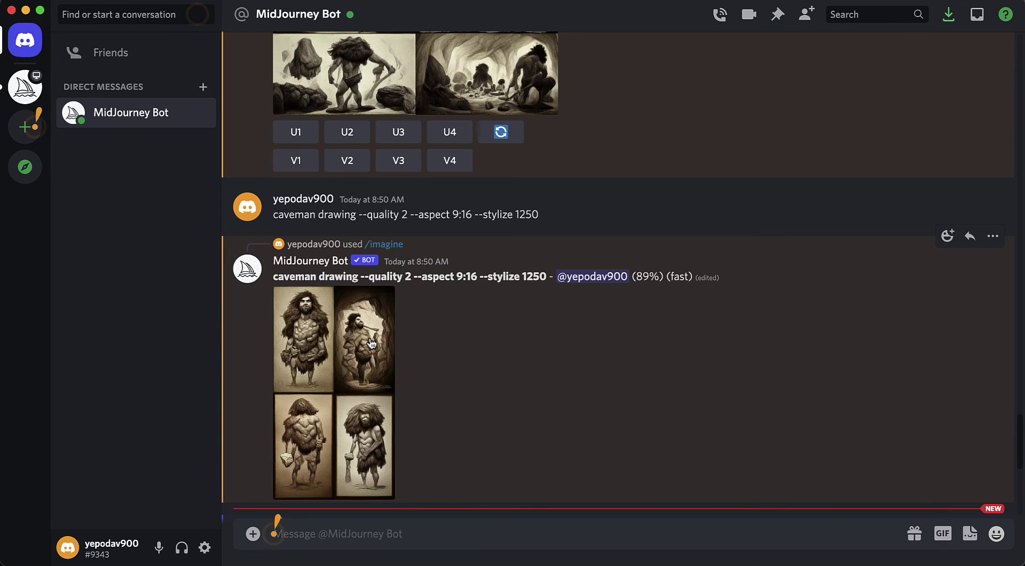
# Step: View the --aspect 16:9 caveman grid enlarged and request an upscale of its second image
pyautogui.scroll(5, 371, 341)
pyautogui.click(369, 263)
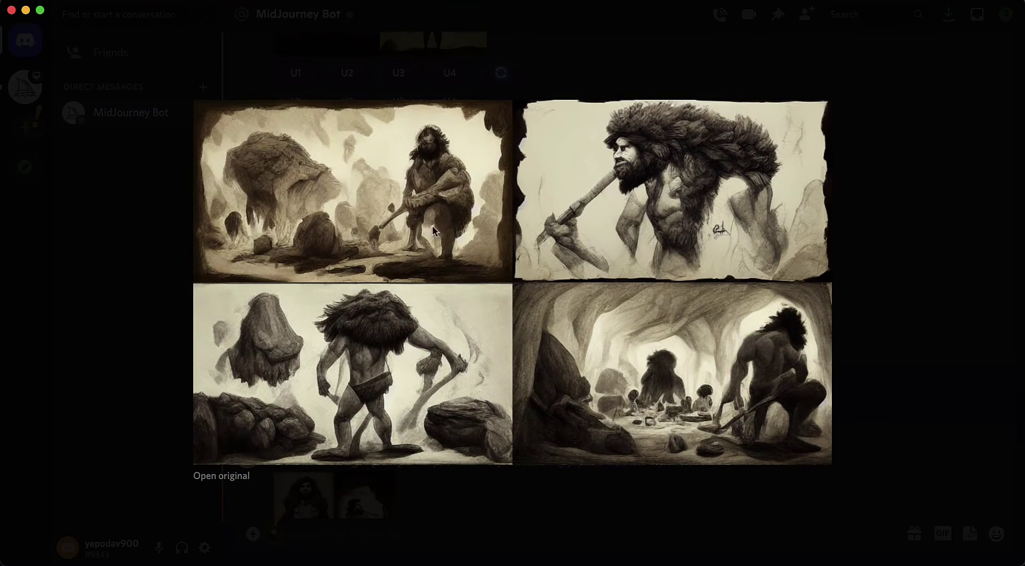
pyautogui.click(878, 234)
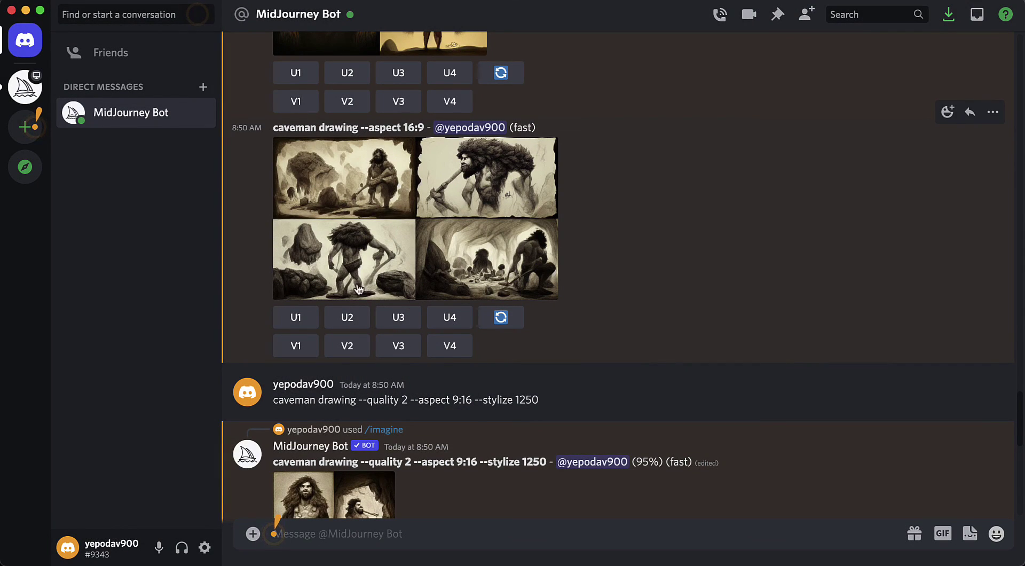
pyautogui.click(347, 317)
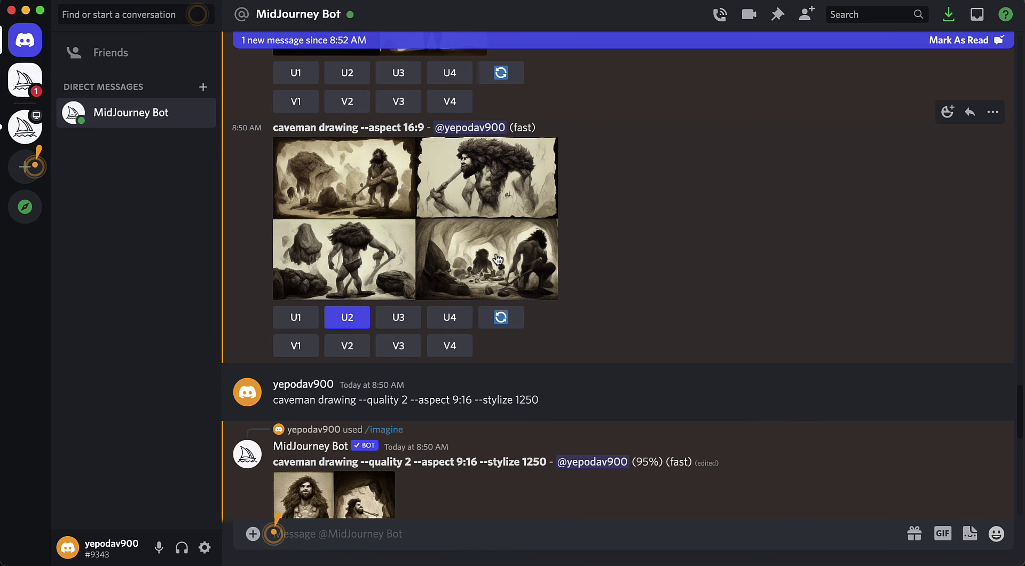
# Step: Request variations of the second image in the "caveman drawing --stylize 625" grid
pyautogui.scroll(5, 483, 225)
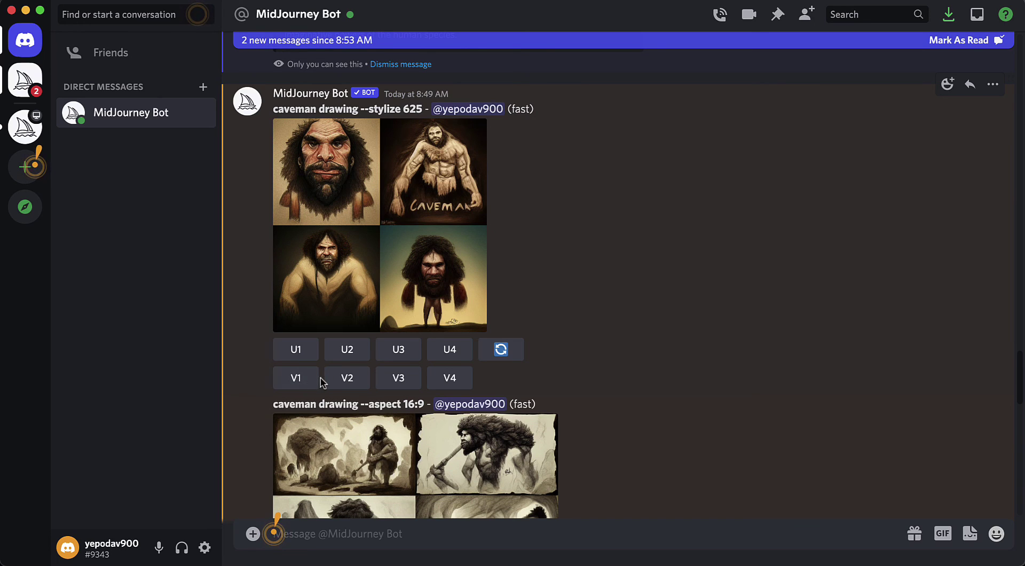
pyautogui.click(347, 379)
pyautogui.scroll(6, 345, 378)
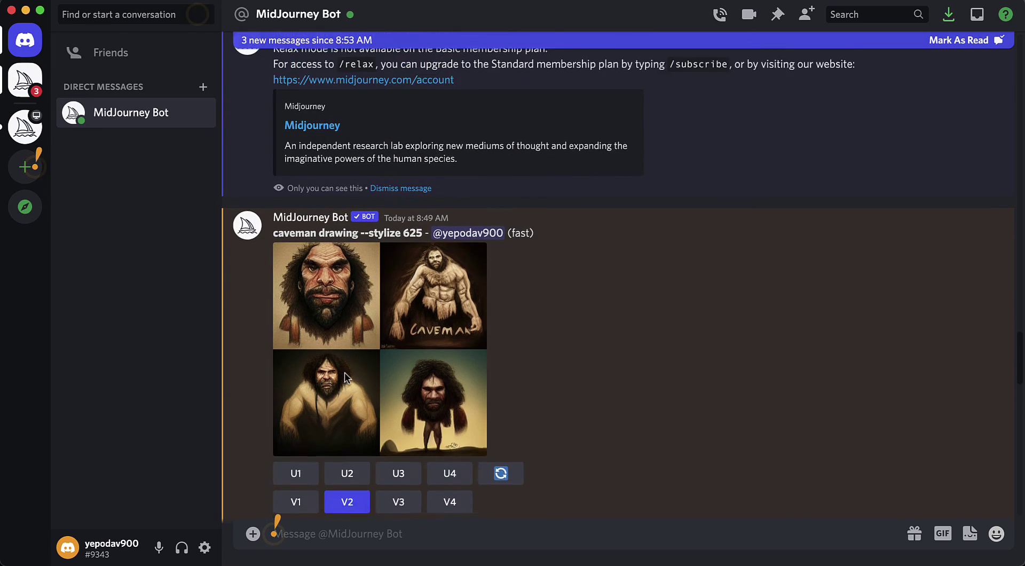
# Step: Examine the --aspect 16:9 upscale's progress and compare the --quality 2 and --w 500 --h 300 --hd caveman grids
pyautogui.scroll(-15, 345, 378)
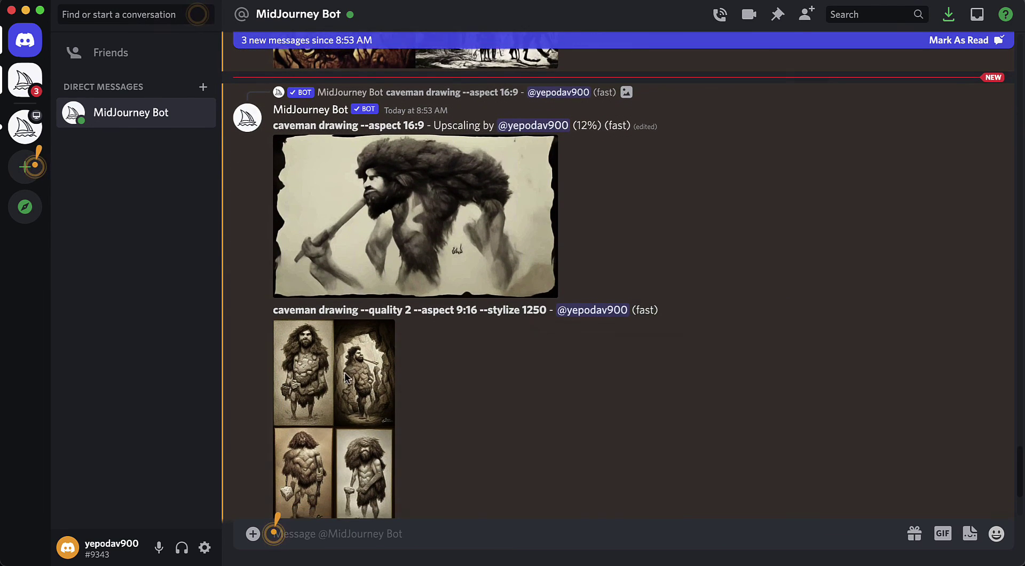
pyautogui.scroll(1, 345, 374)
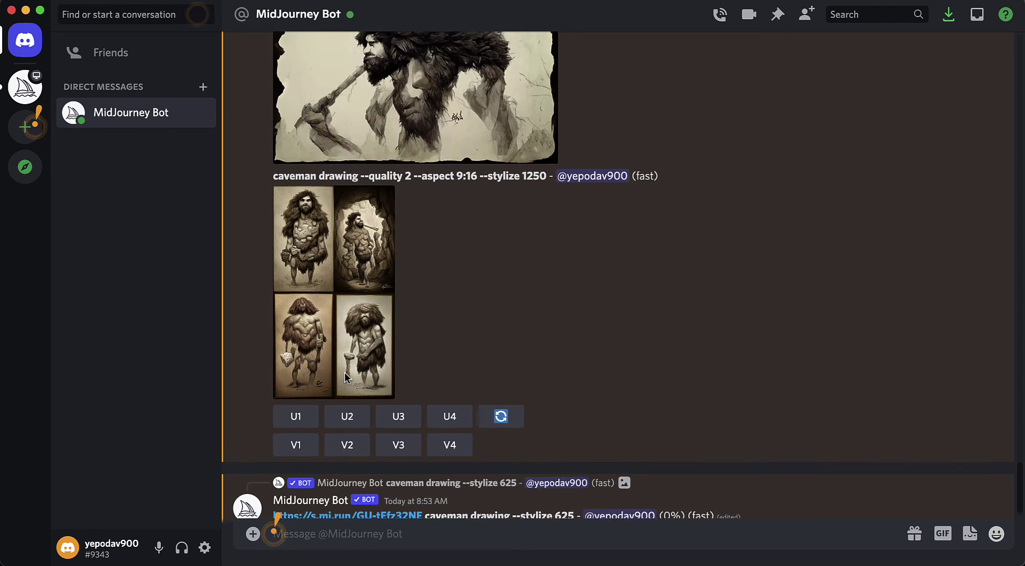
pyautogui.scroll(5, 345, 377)
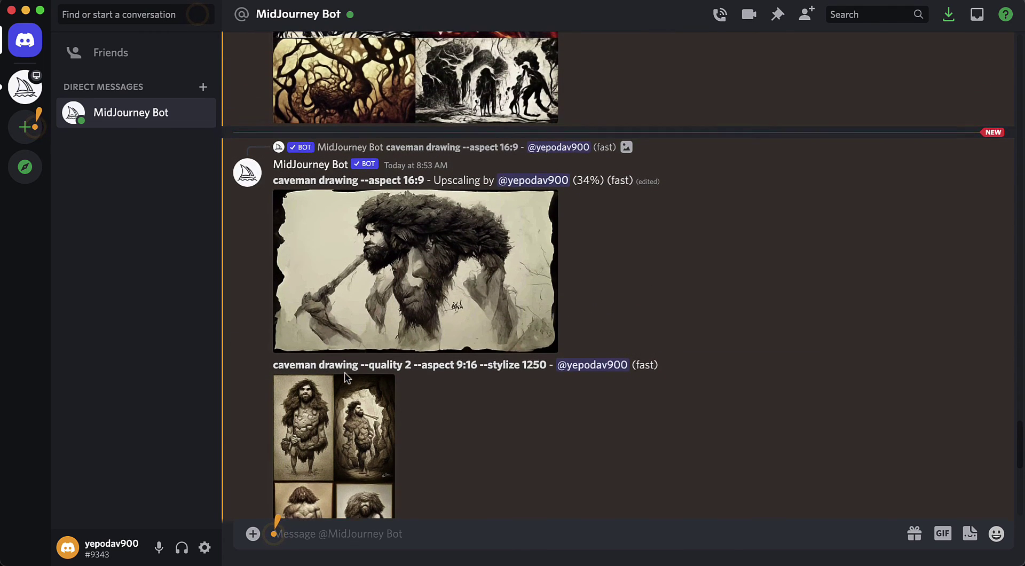
pyautogui.scroll(-4, 345, 377)
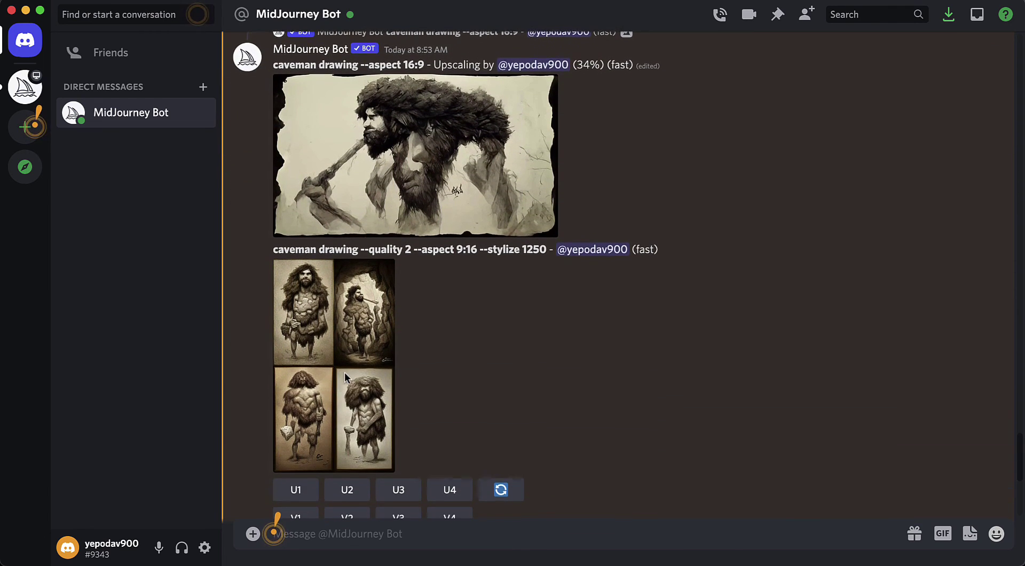
pyautogui.scroll(-1, 346, 378)
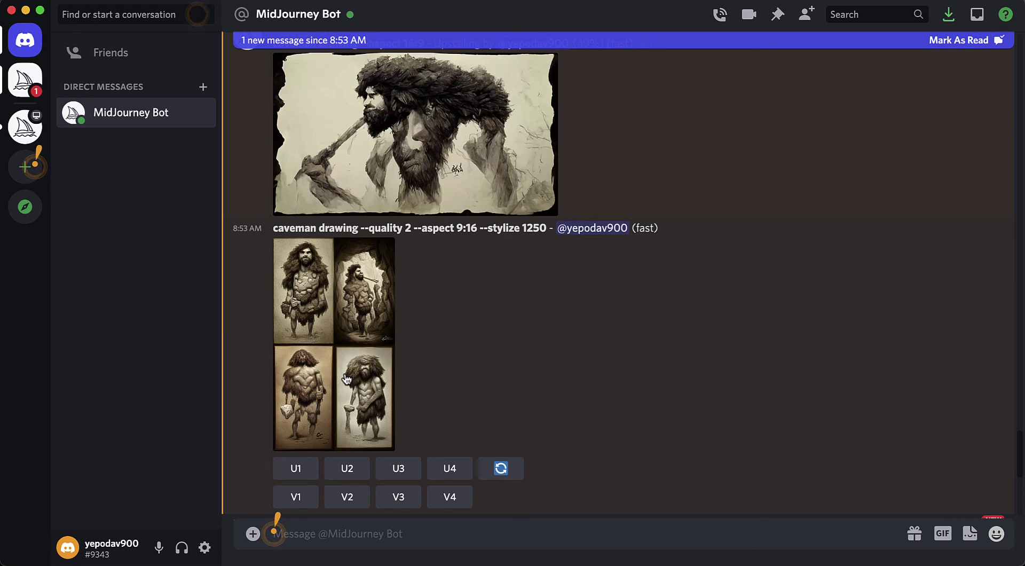
pyautogui.scroll(5, 346, 379)
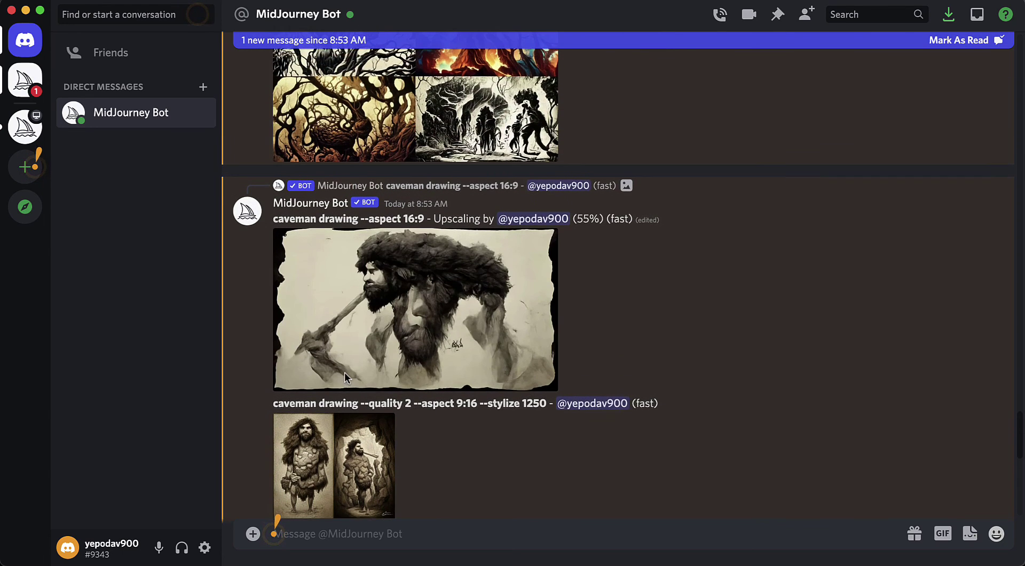
pyautogui.scroll(5, 346, 378)
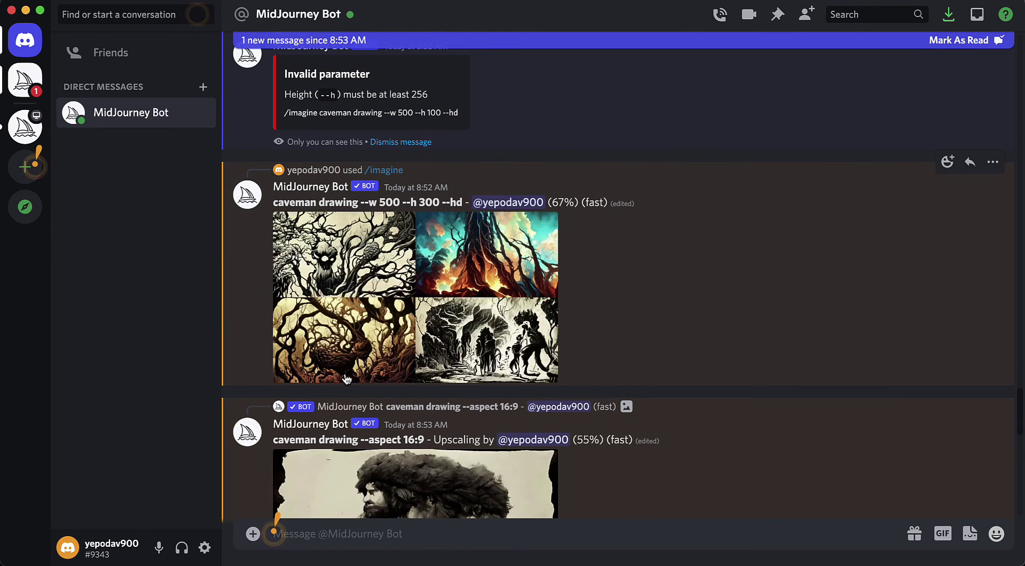
pyautogui.scroll(1, 346, 378)
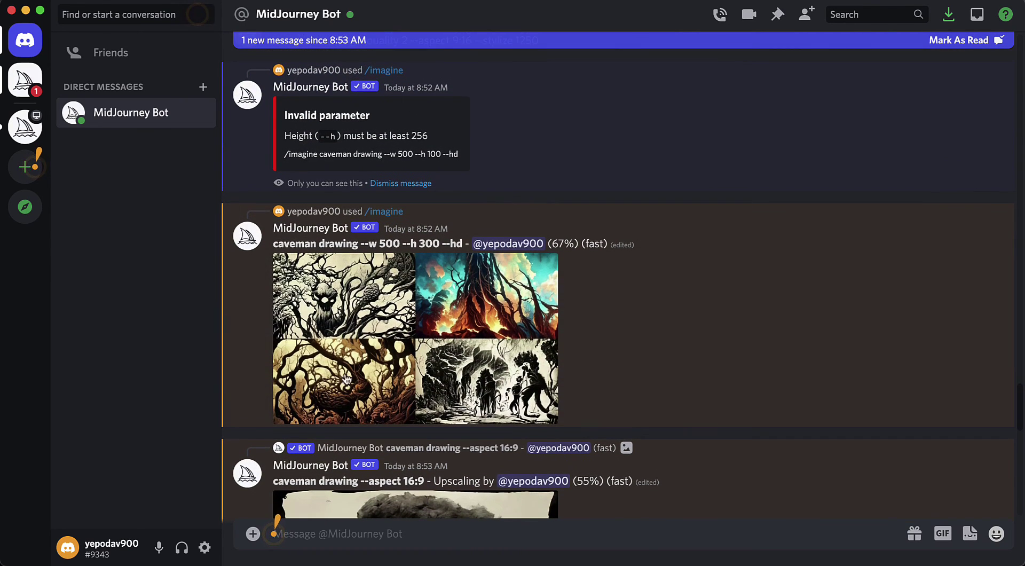
pyautogui.scroll(-2, 346, 377)
pyautogui.scroll(-5, 346, 377)
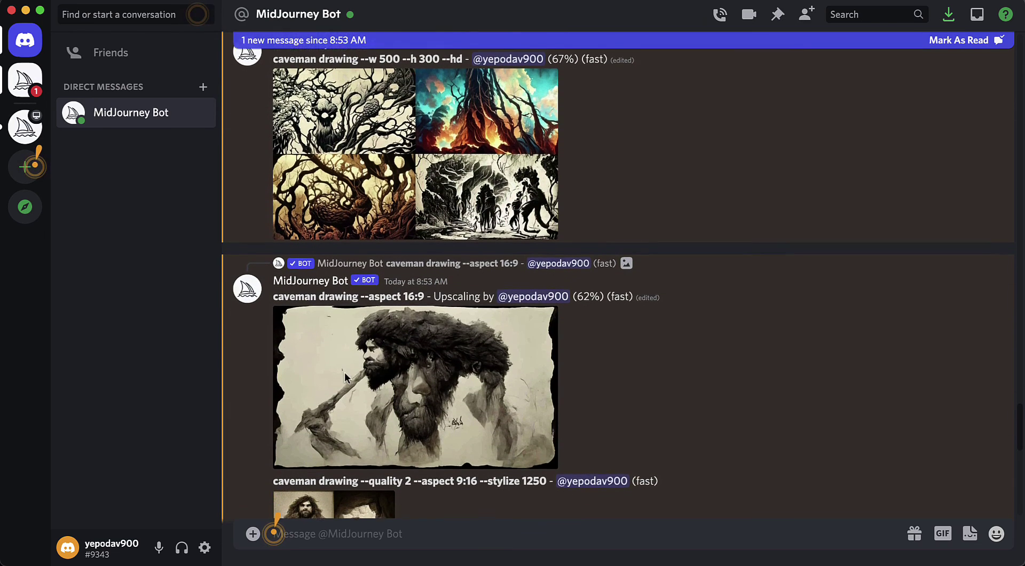
# Step: View the --quality 2 --aspect 9:16 --stylize 1250 grid enlarged and request an upscale of its first image
pyautogui.scroll(-1, 346, 377)
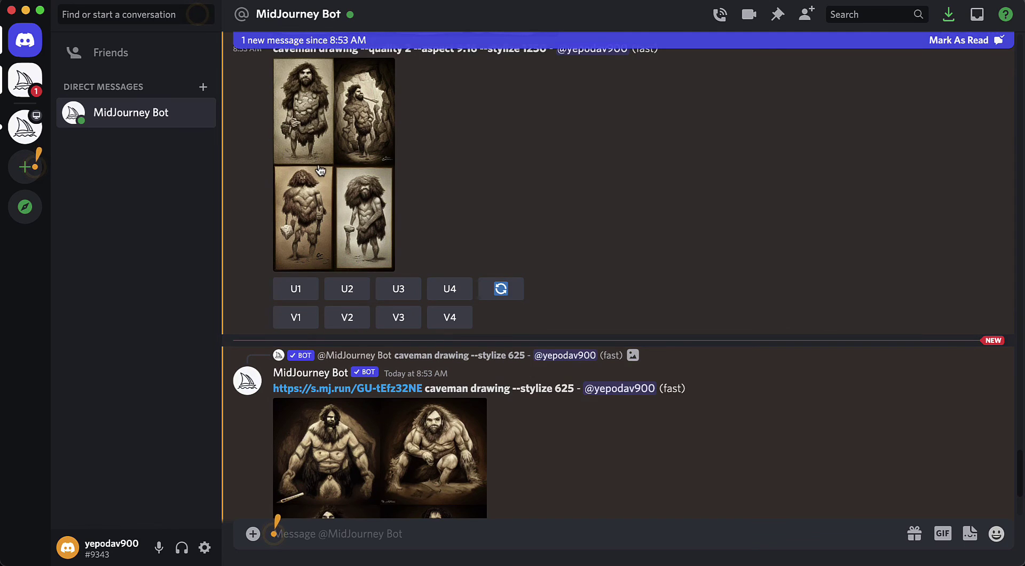
pyautogui.click(319, 169)
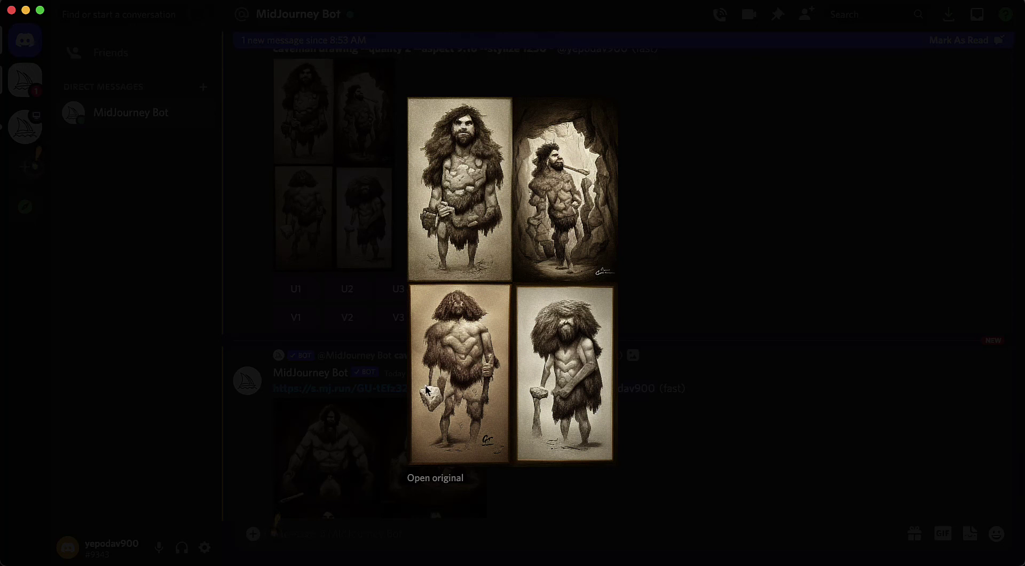
pyautogui.click(645, 363)
pyautogui.click(297, 290)
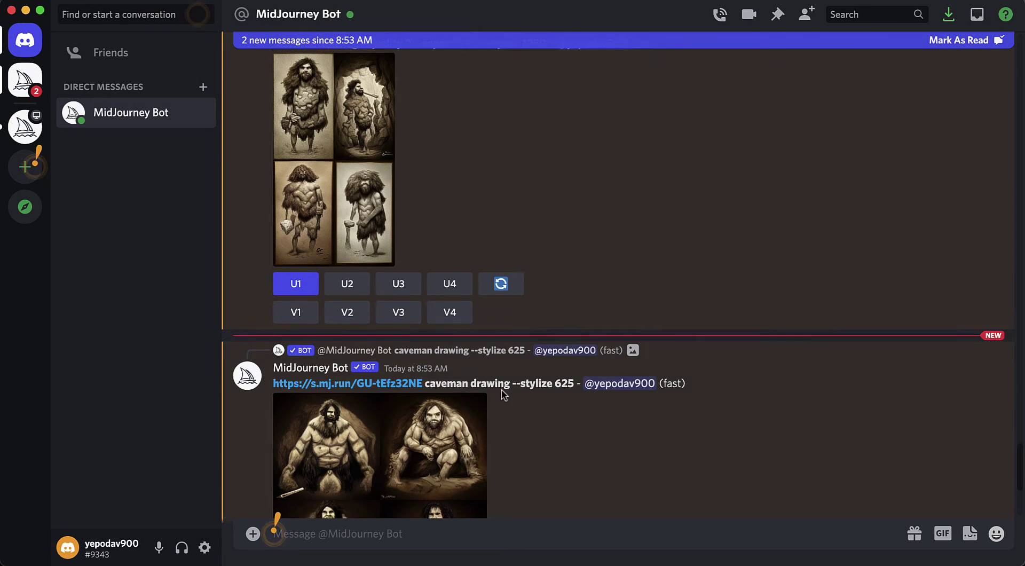
# Step: View the --stylize 625 variations grid enlarged and request an upscale of its second image
pyautogui.scroll(-4, 417, 336)
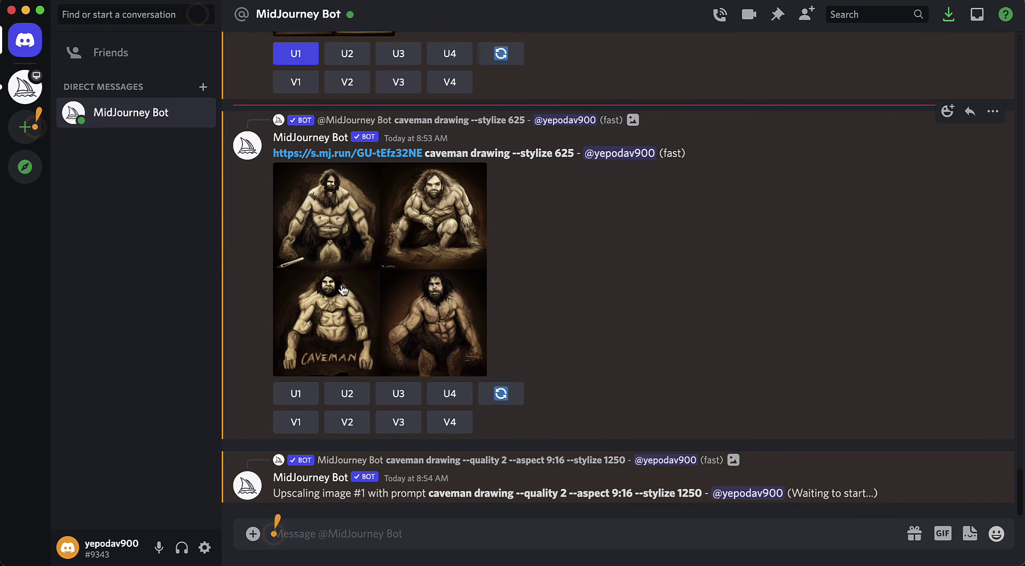
pyautogui.click(342, 269)
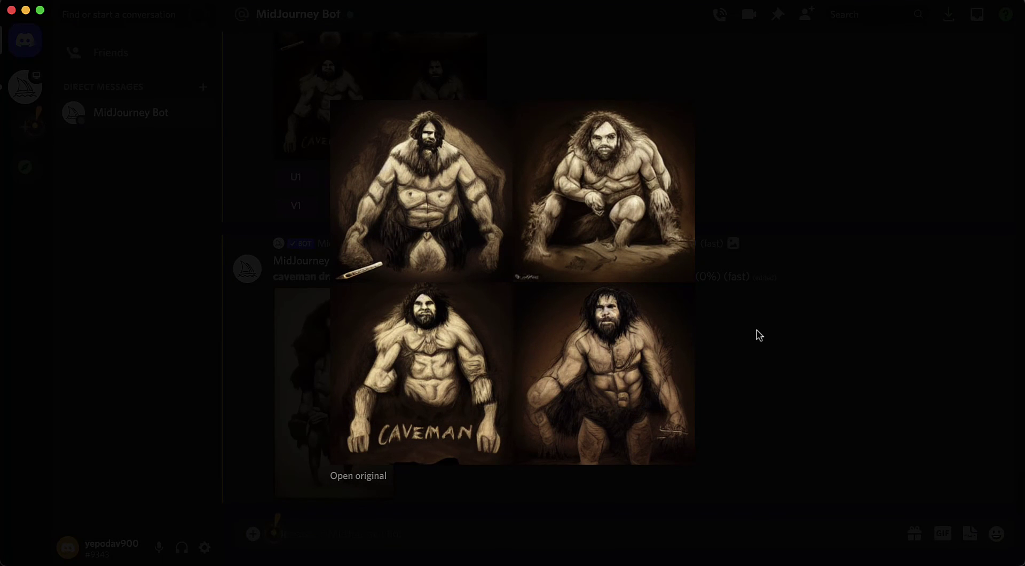
pyautogui.click(732, 315)
pyautogui.scroll(3, 353, 332)
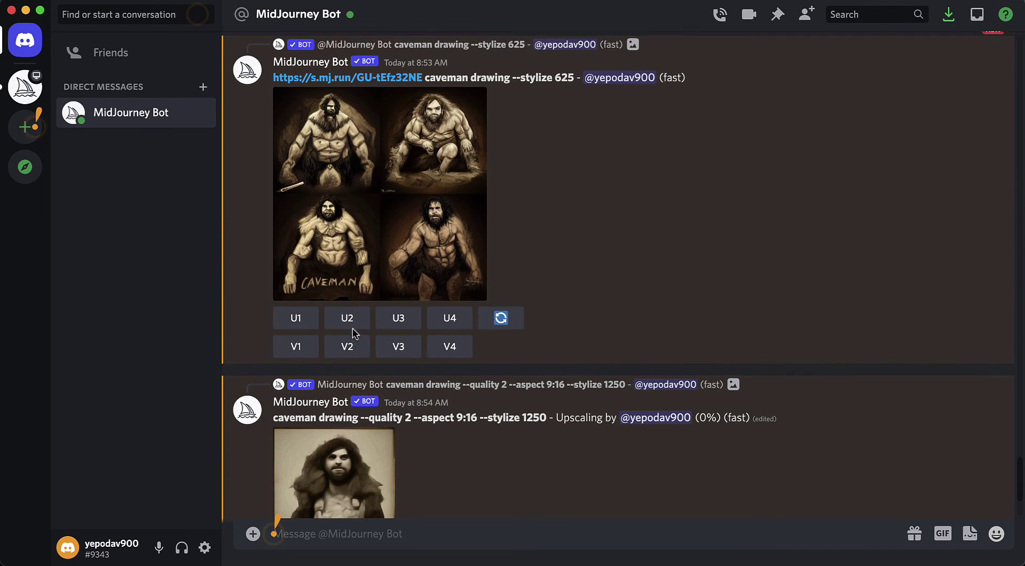
pyautogui.scroll(1, 352, 332)
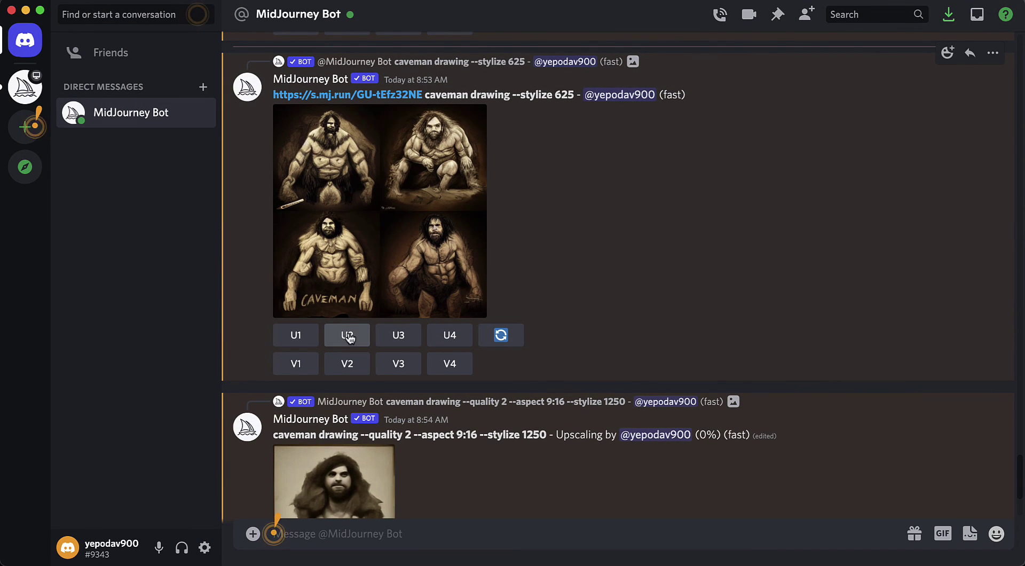
pyautogui.click(349, 336)
# Step: Find the upscaled --aspect 16:9 caveman drawing in the conversation and view it enlarged
pyautogui.scroll(5, 447, 329)
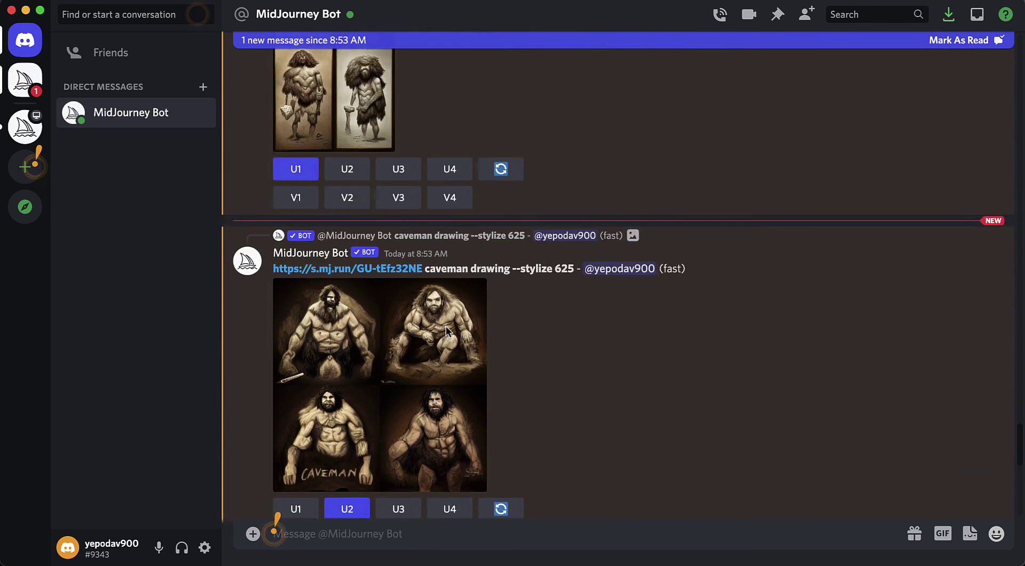
pyautogui.scroll(10, 447, 330)
pyautogui.click(413, 346)
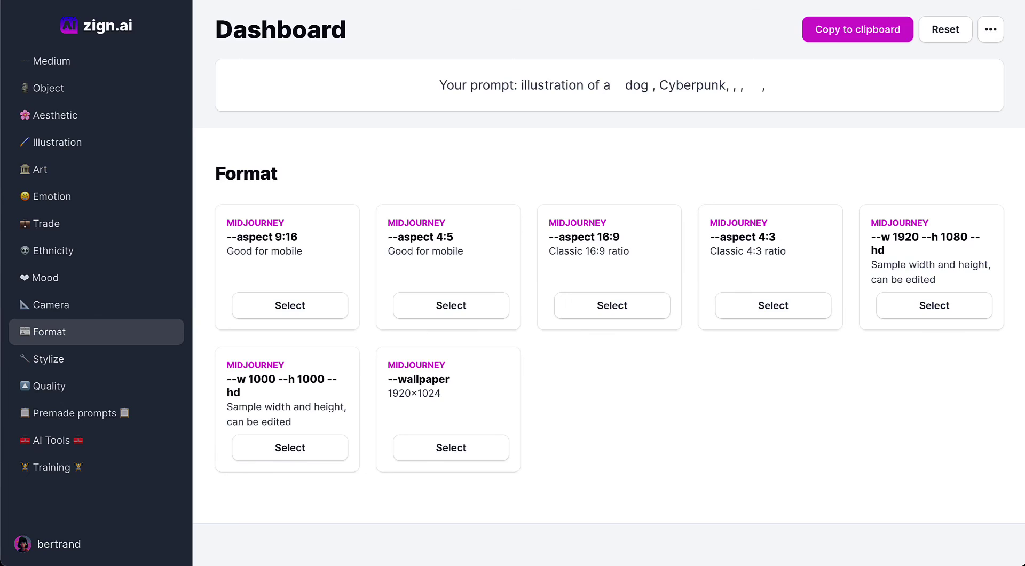
# Step: In zign.ai, review the premade prompts and the Quality, Stylize and Format parameter presets
pyautogui.click(53, 422)
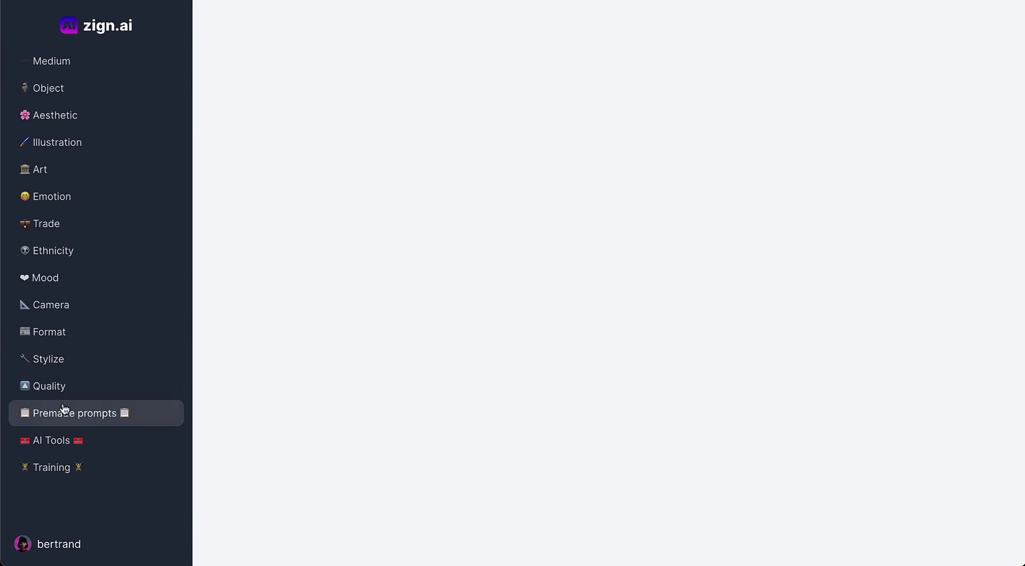
pyautogui.scroll(-3, 506, 311)
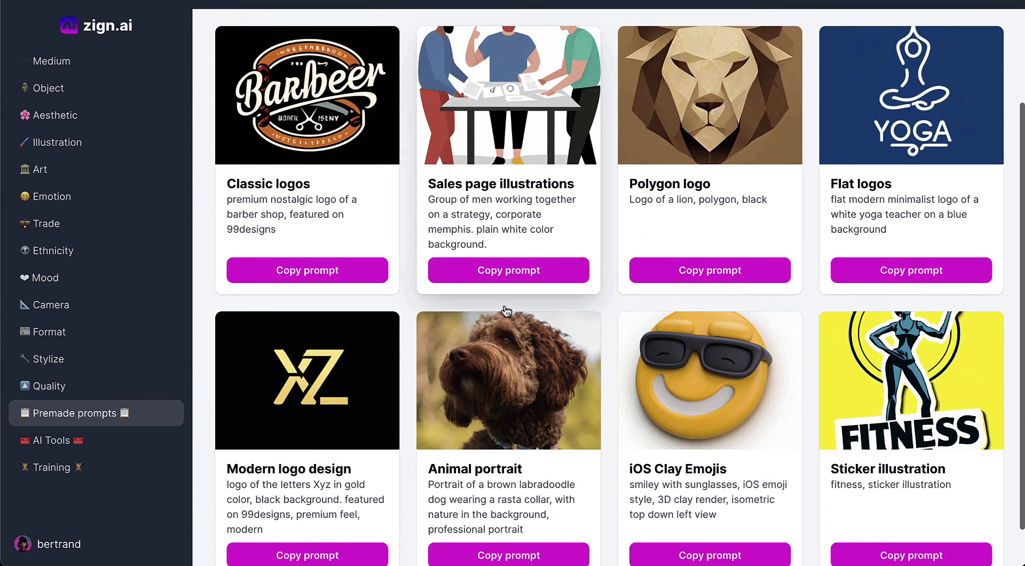
pyautogui.scroll(3, 507, 312)
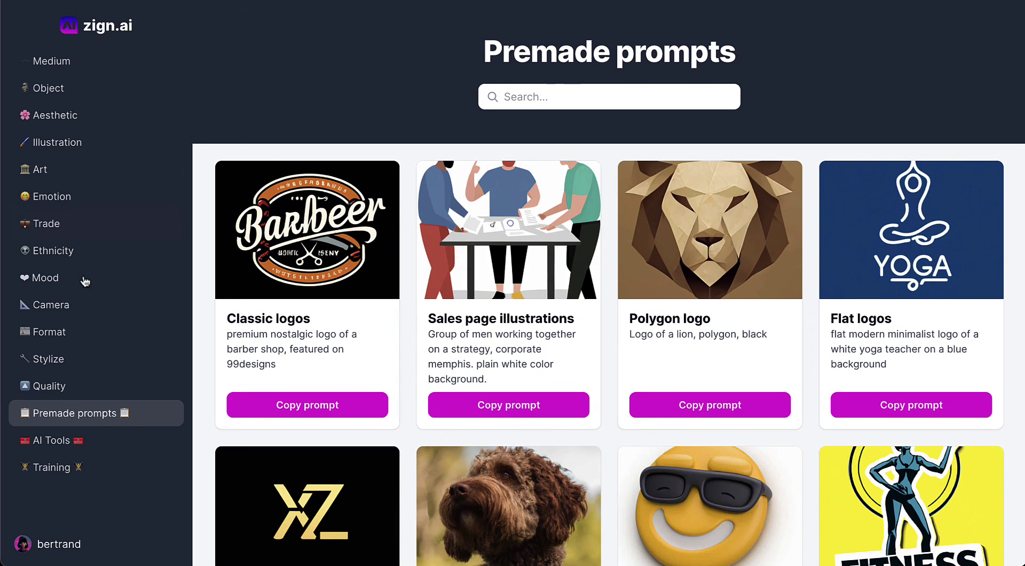
pyautogui.click(56, 383)
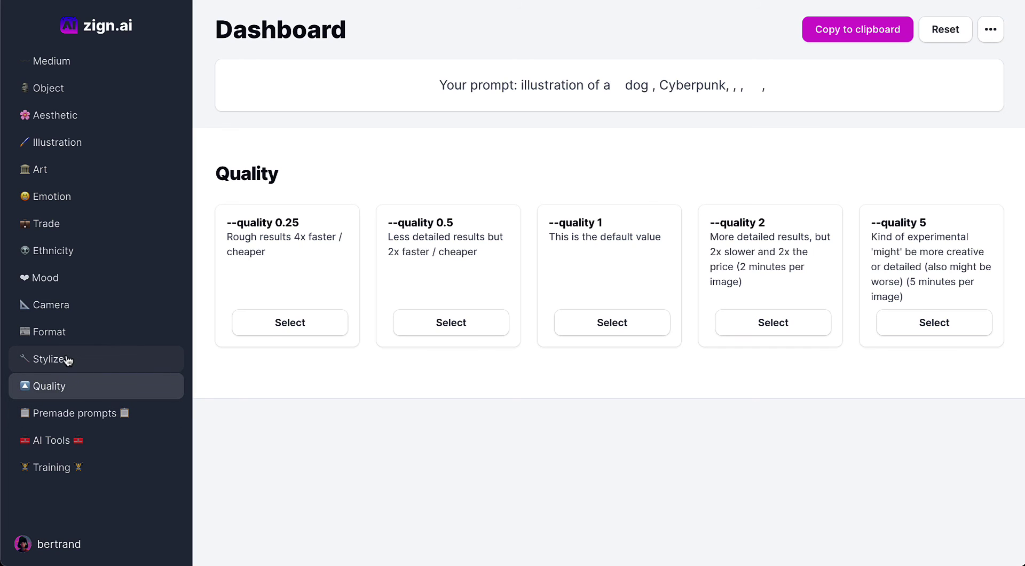
pyautogui.click(68, 360)
pyautogui.click(69, 333)
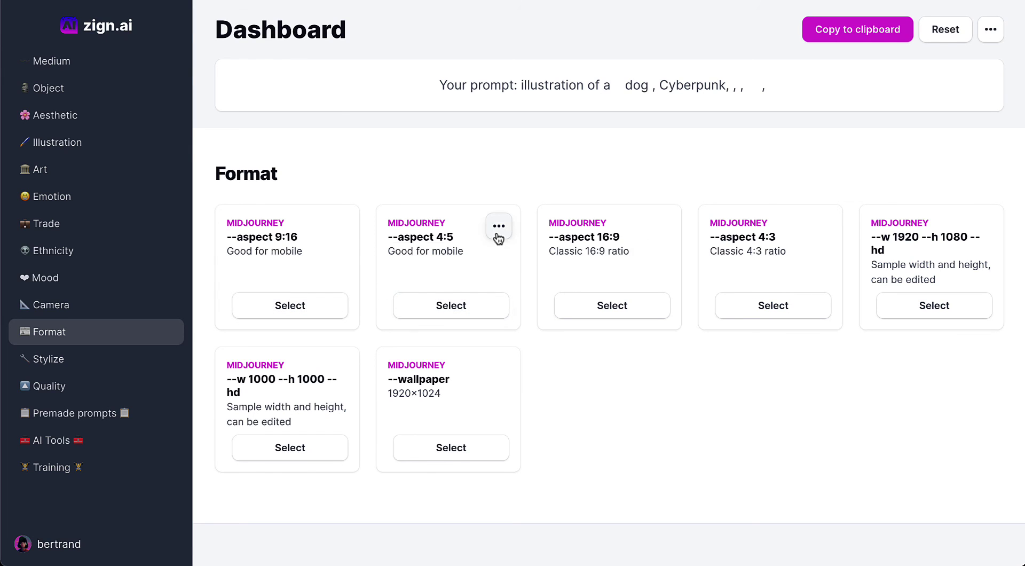
# Step: Copy the --aspect 4:5 format preset and add it to the drafted Cyberpunk dog prompt
pyautogui.click(499, 226)
pyautogui.click(475, 265)
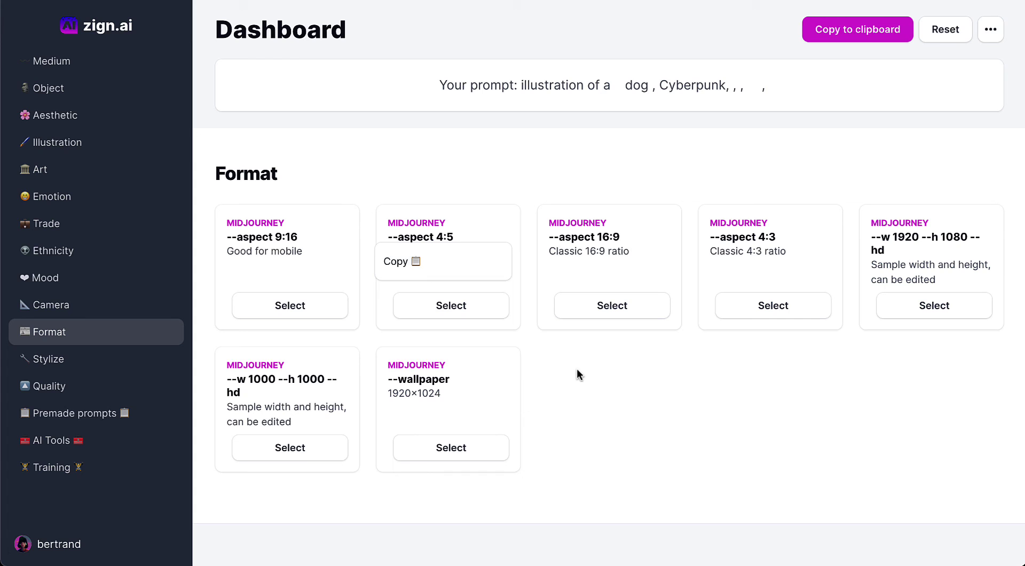
pyautogui.click(487, 306)
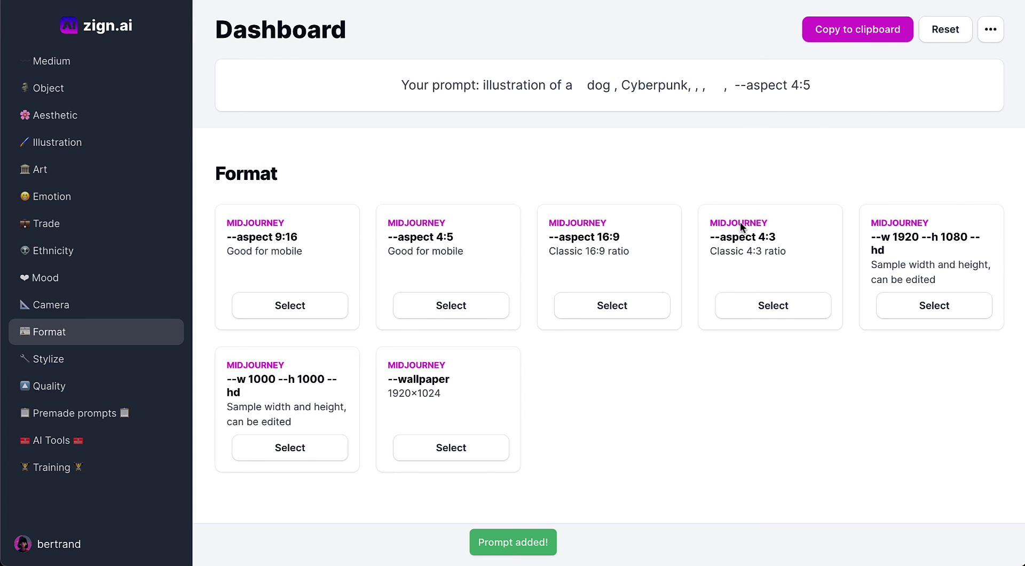
# Step: Switch back to Discord to view the enlarged upscaled caveman drawing
pyautogui.moveTo(689, 565)
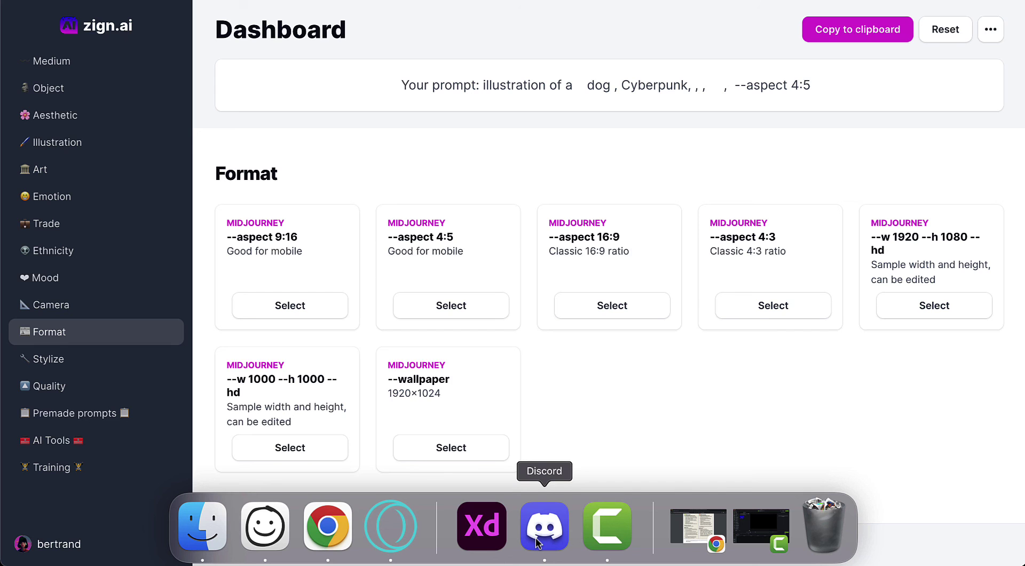
pyautogui.click(538, 542)
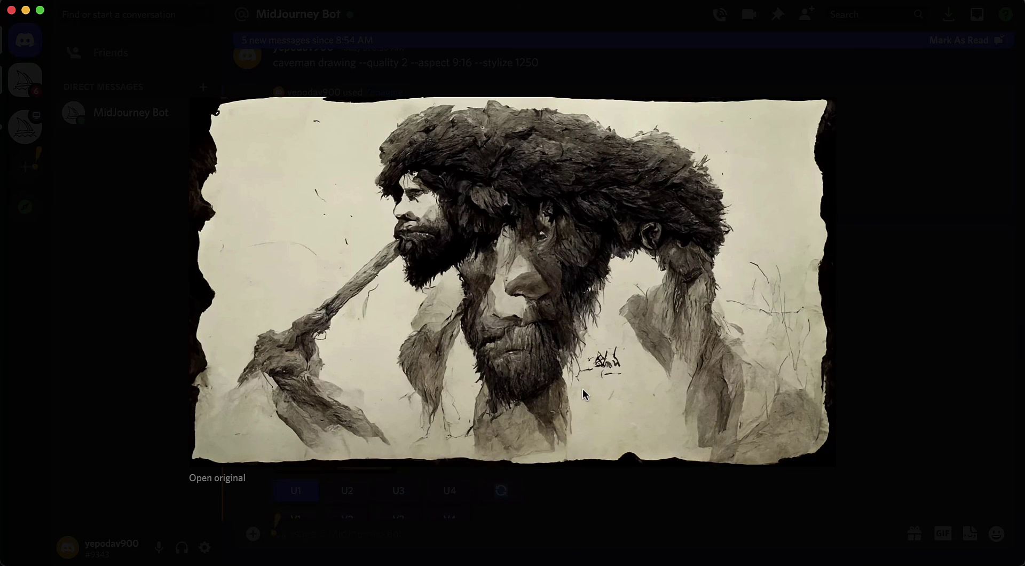